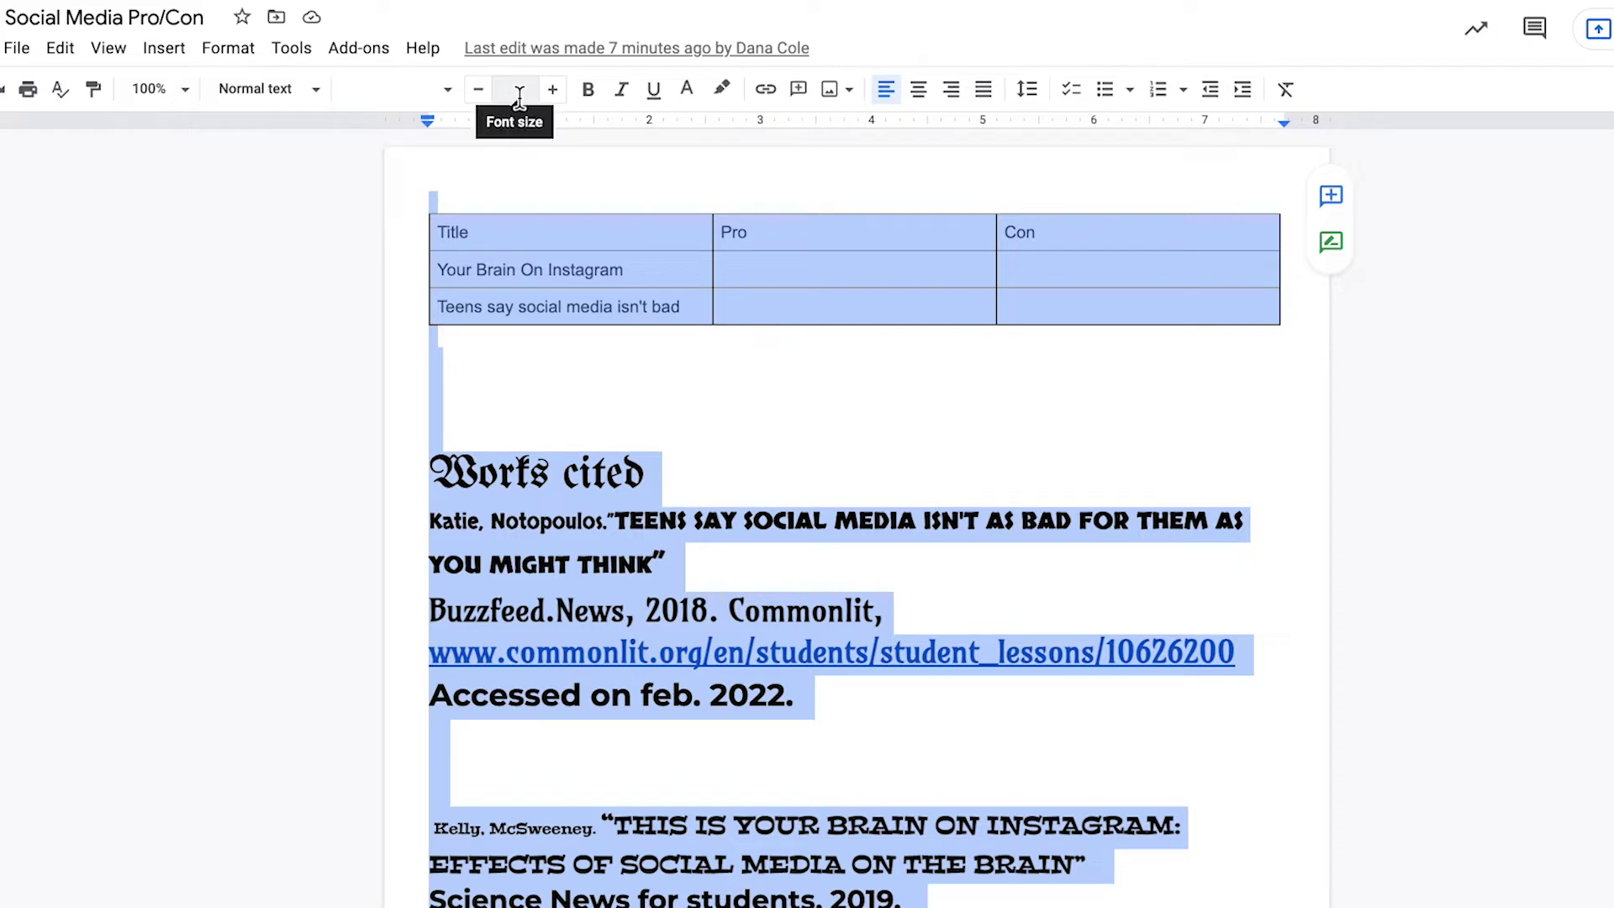
Set all the document's text to Times New Roman at font size 12
click(518, 92)
click(416, 93)
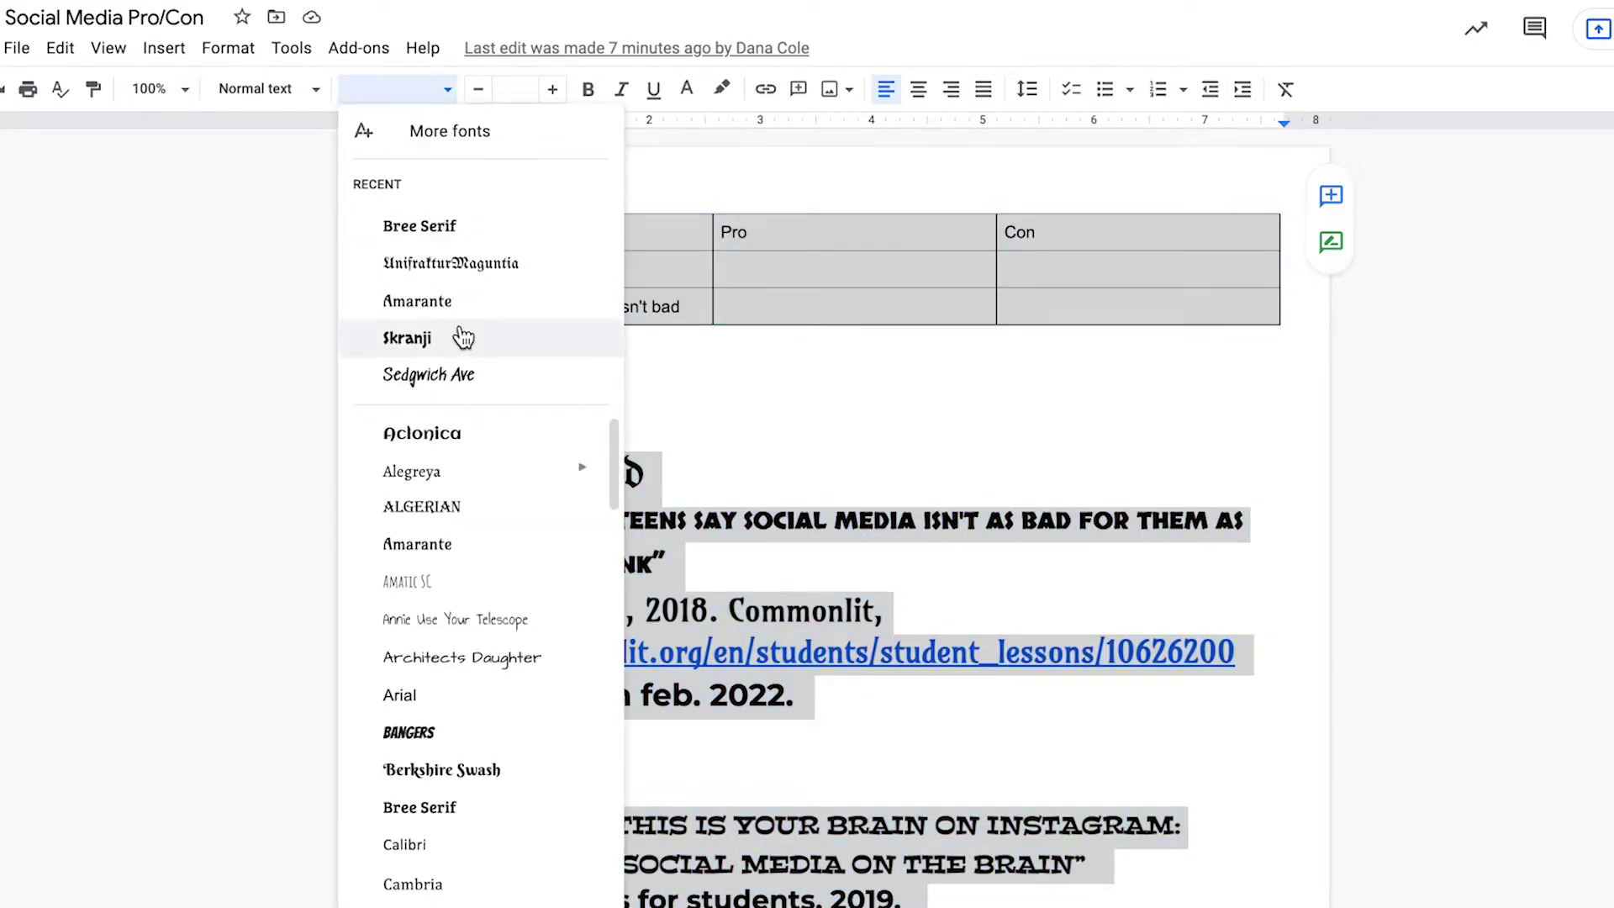
scroll(440, 554, down, 15)
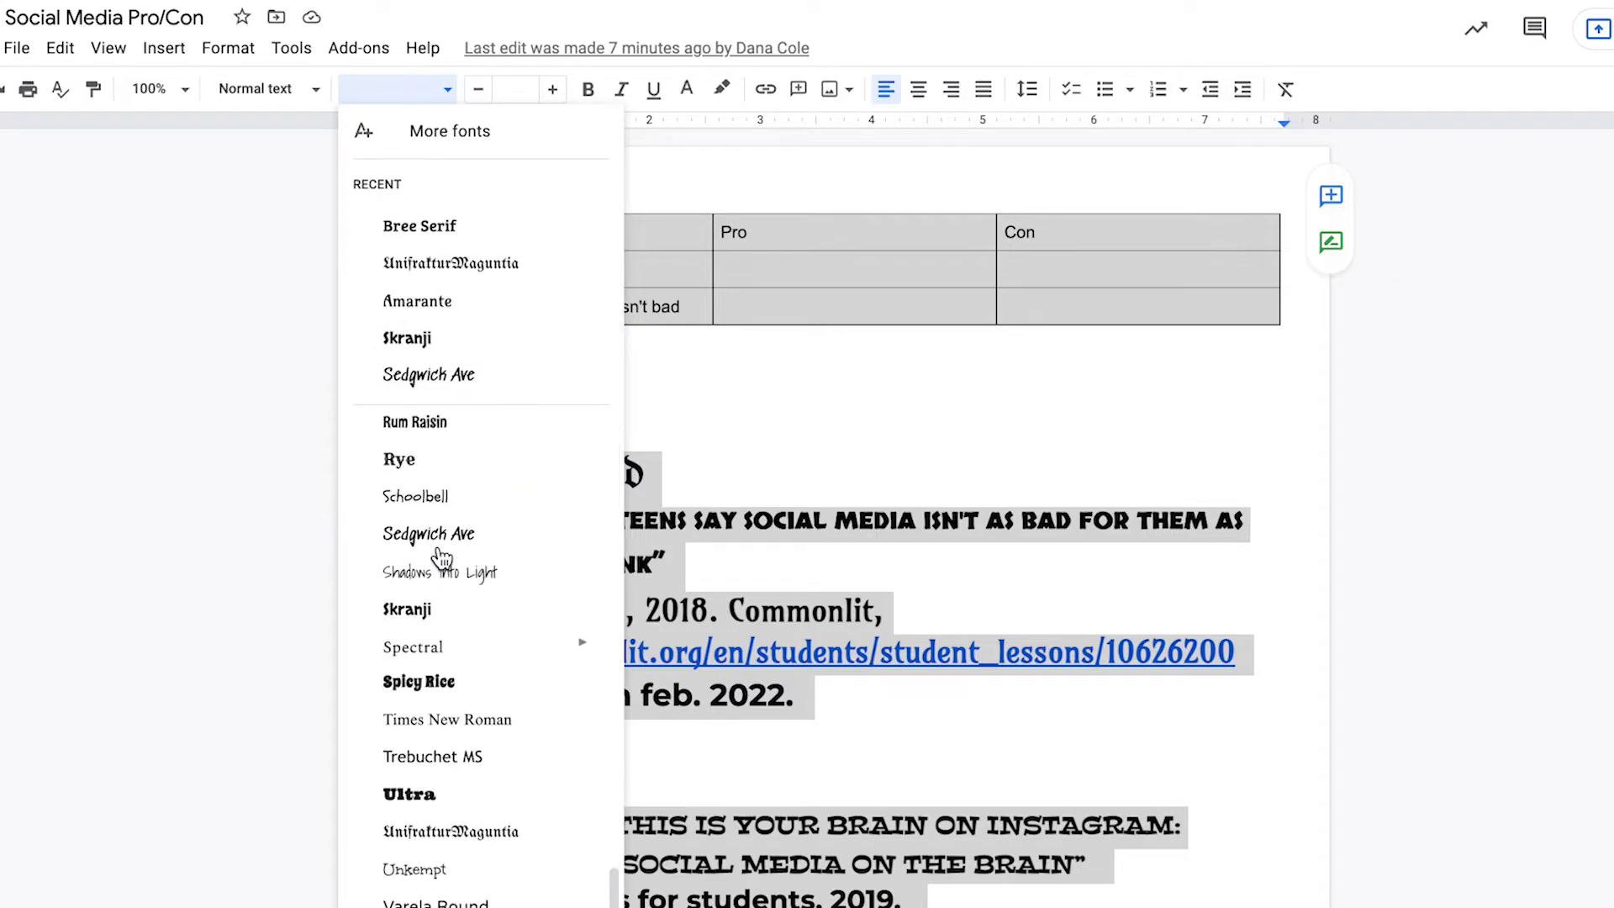
scroll(458, 568, up, 2)
scroll(458, 569, down, 1)
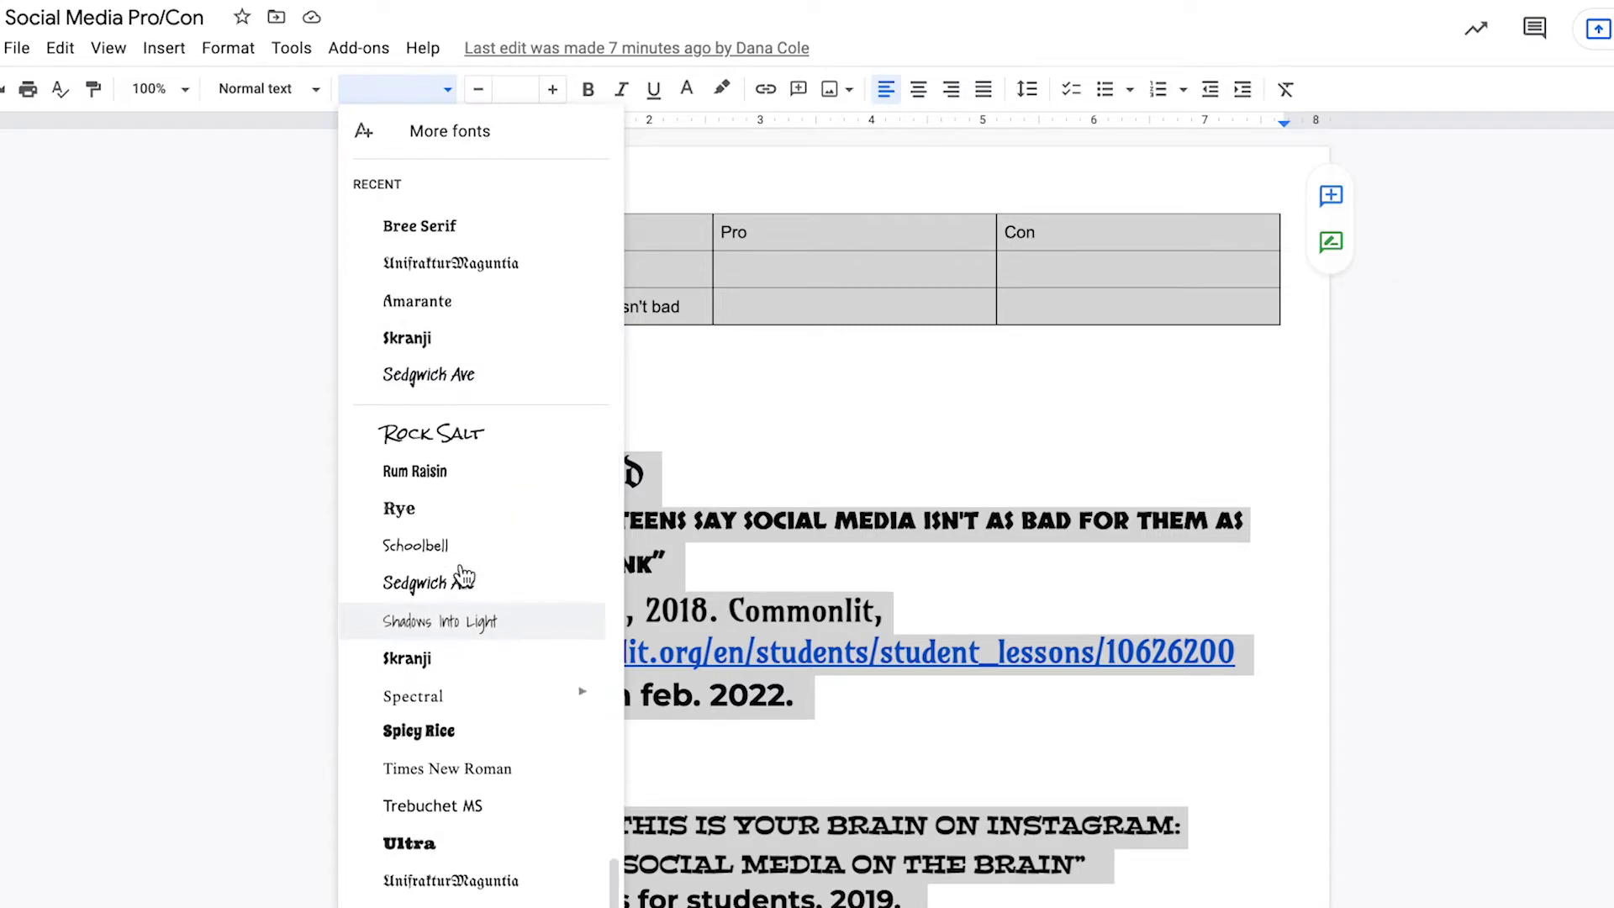
click(494, 786)
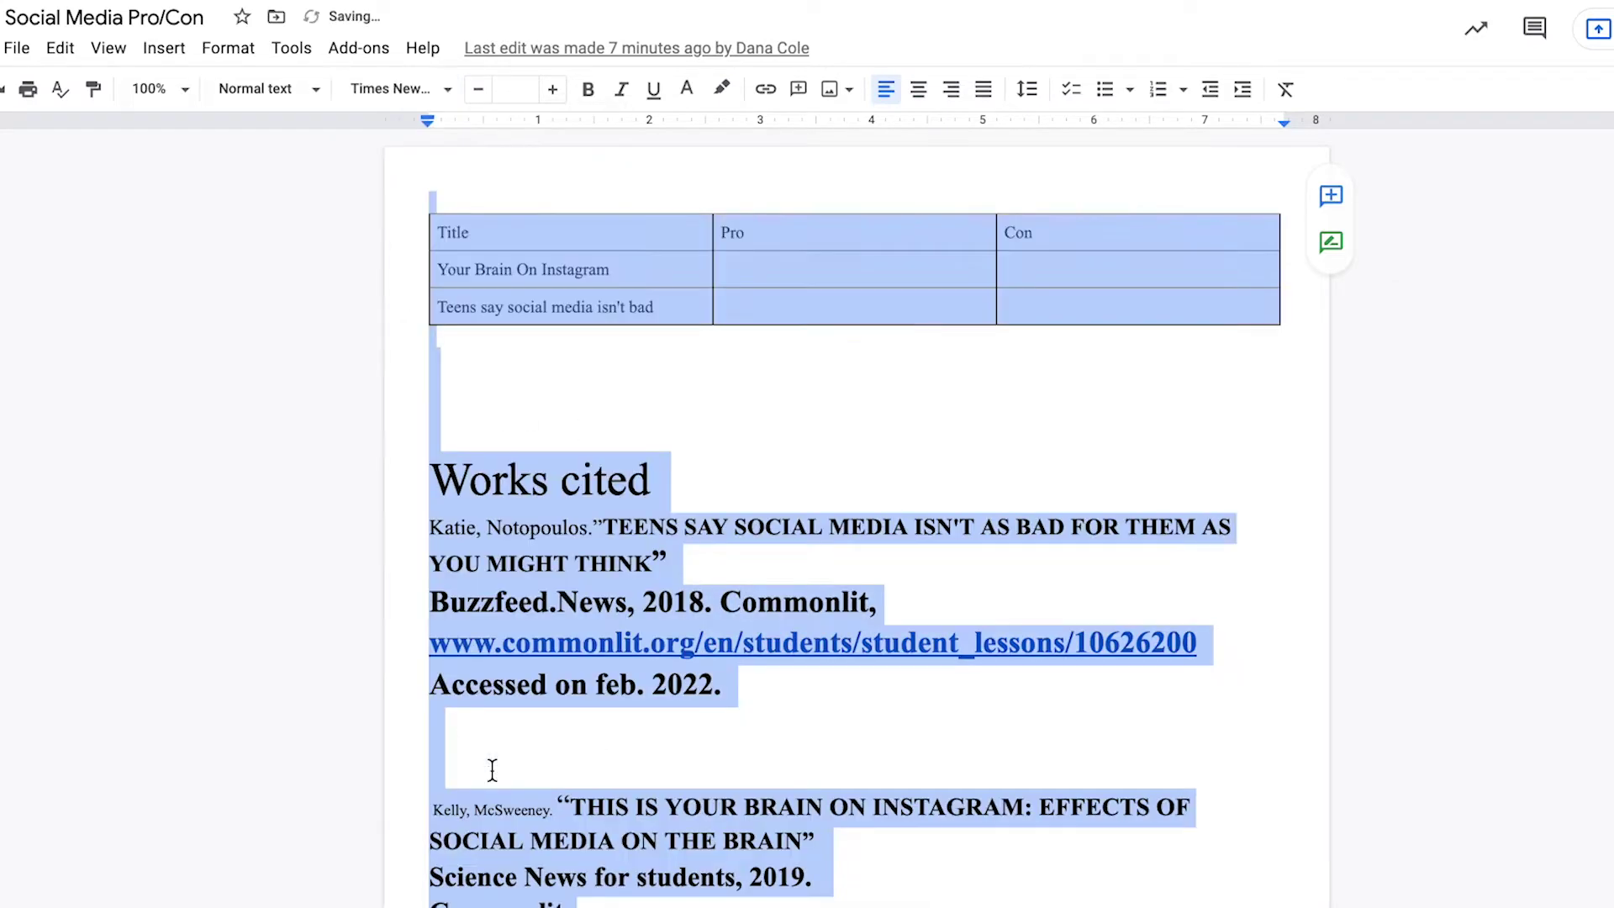
click(519, 90)
click(519, 279)
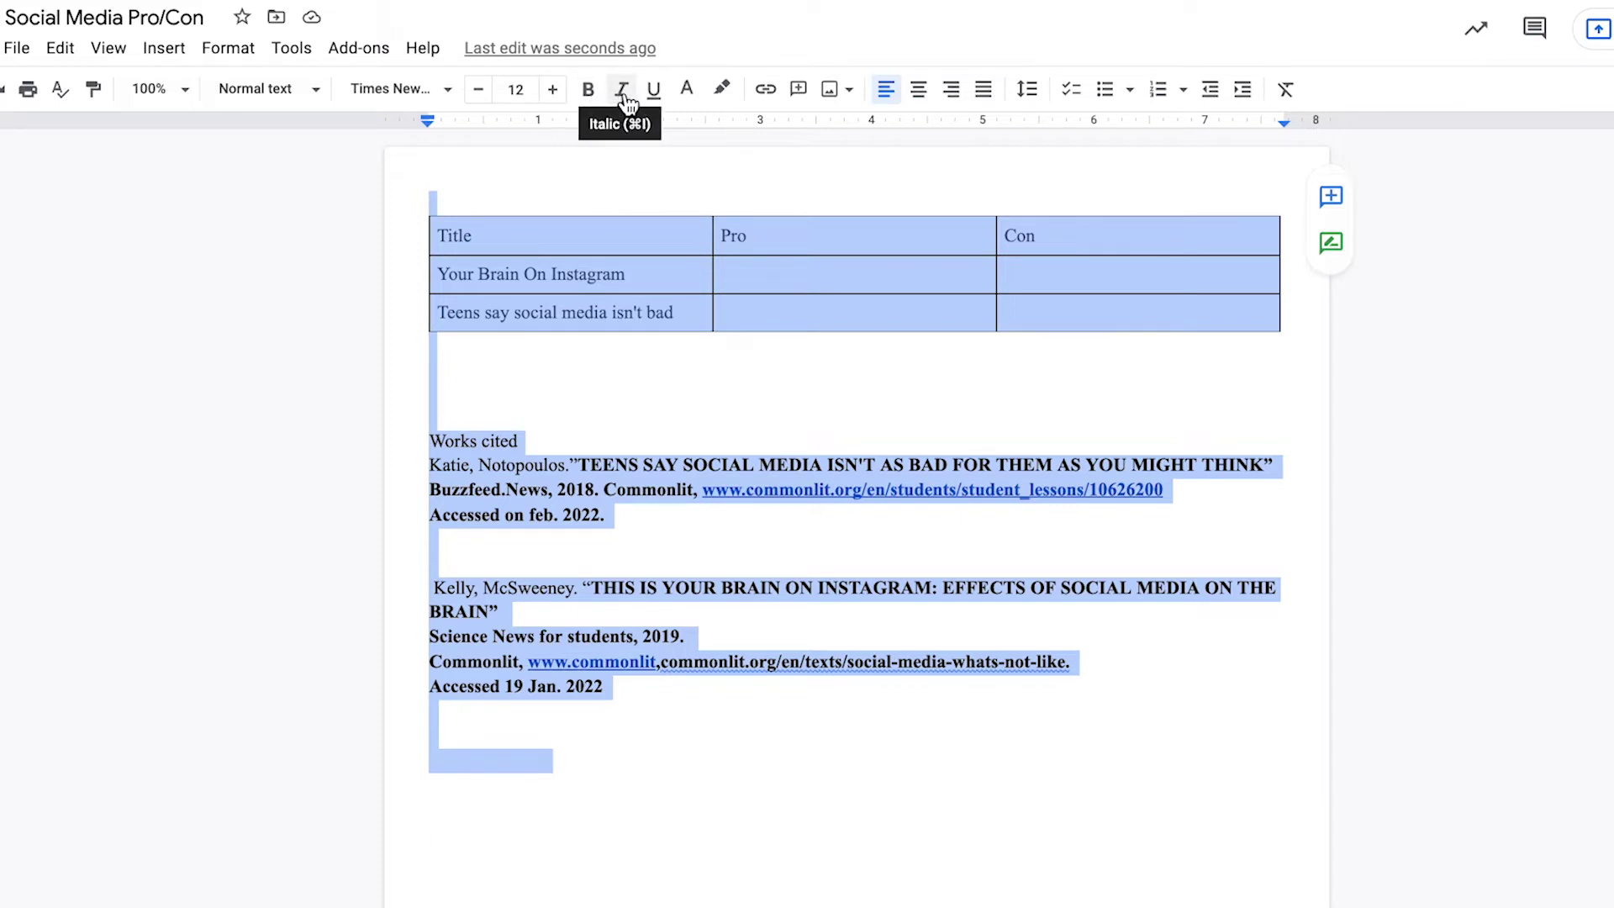
Remove the bold and underline formatting from all the selected text
click(589, 91)
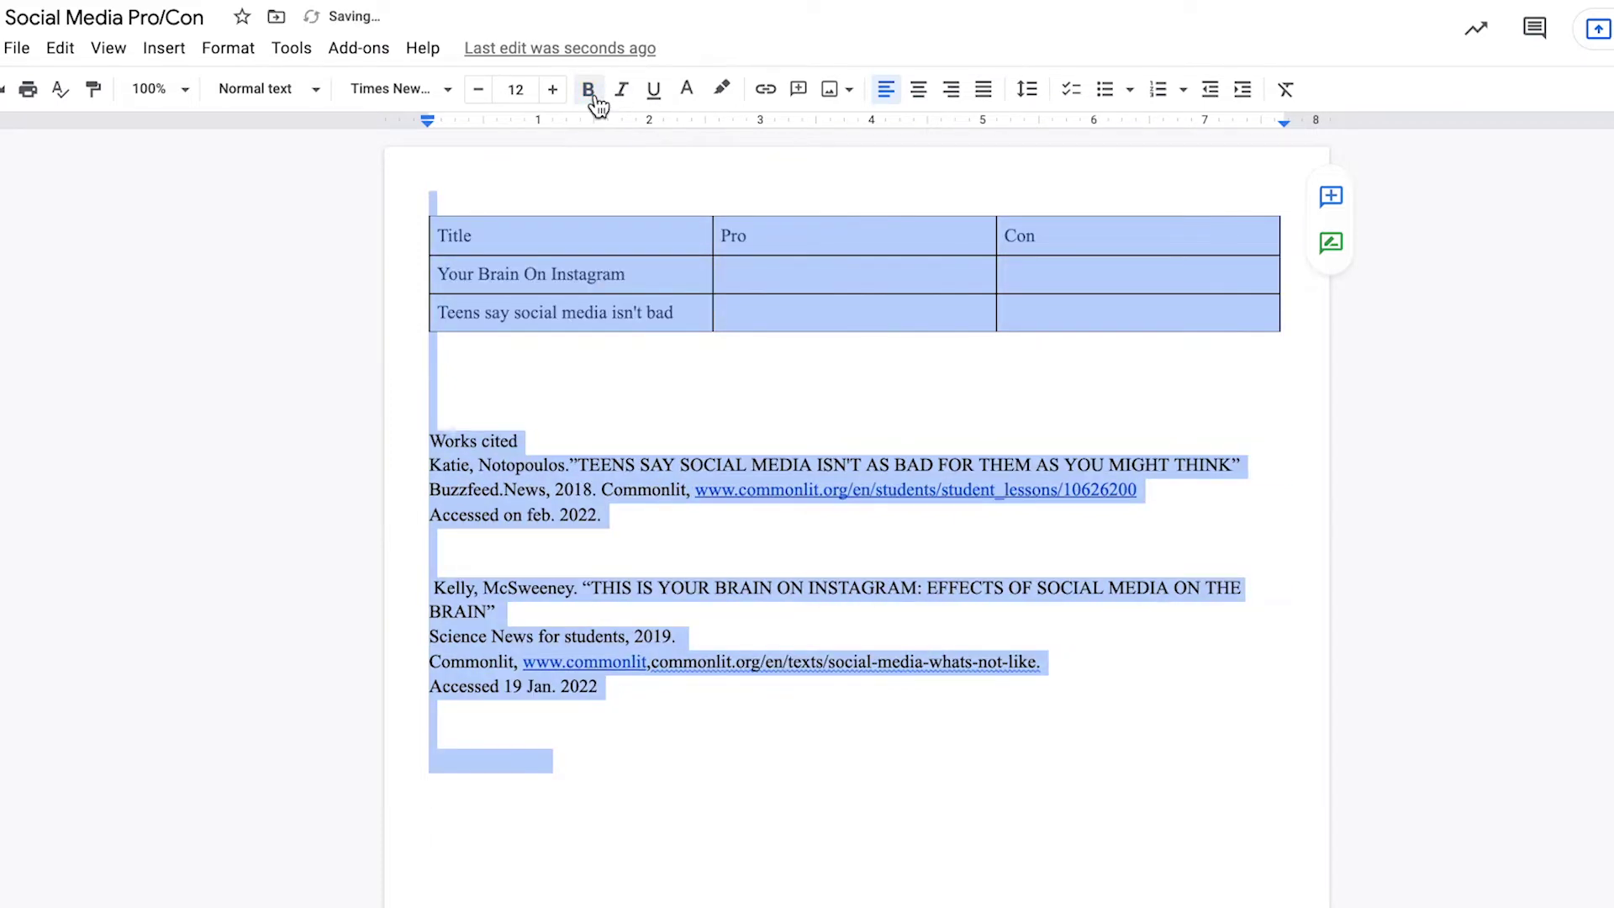
click(654, 94)
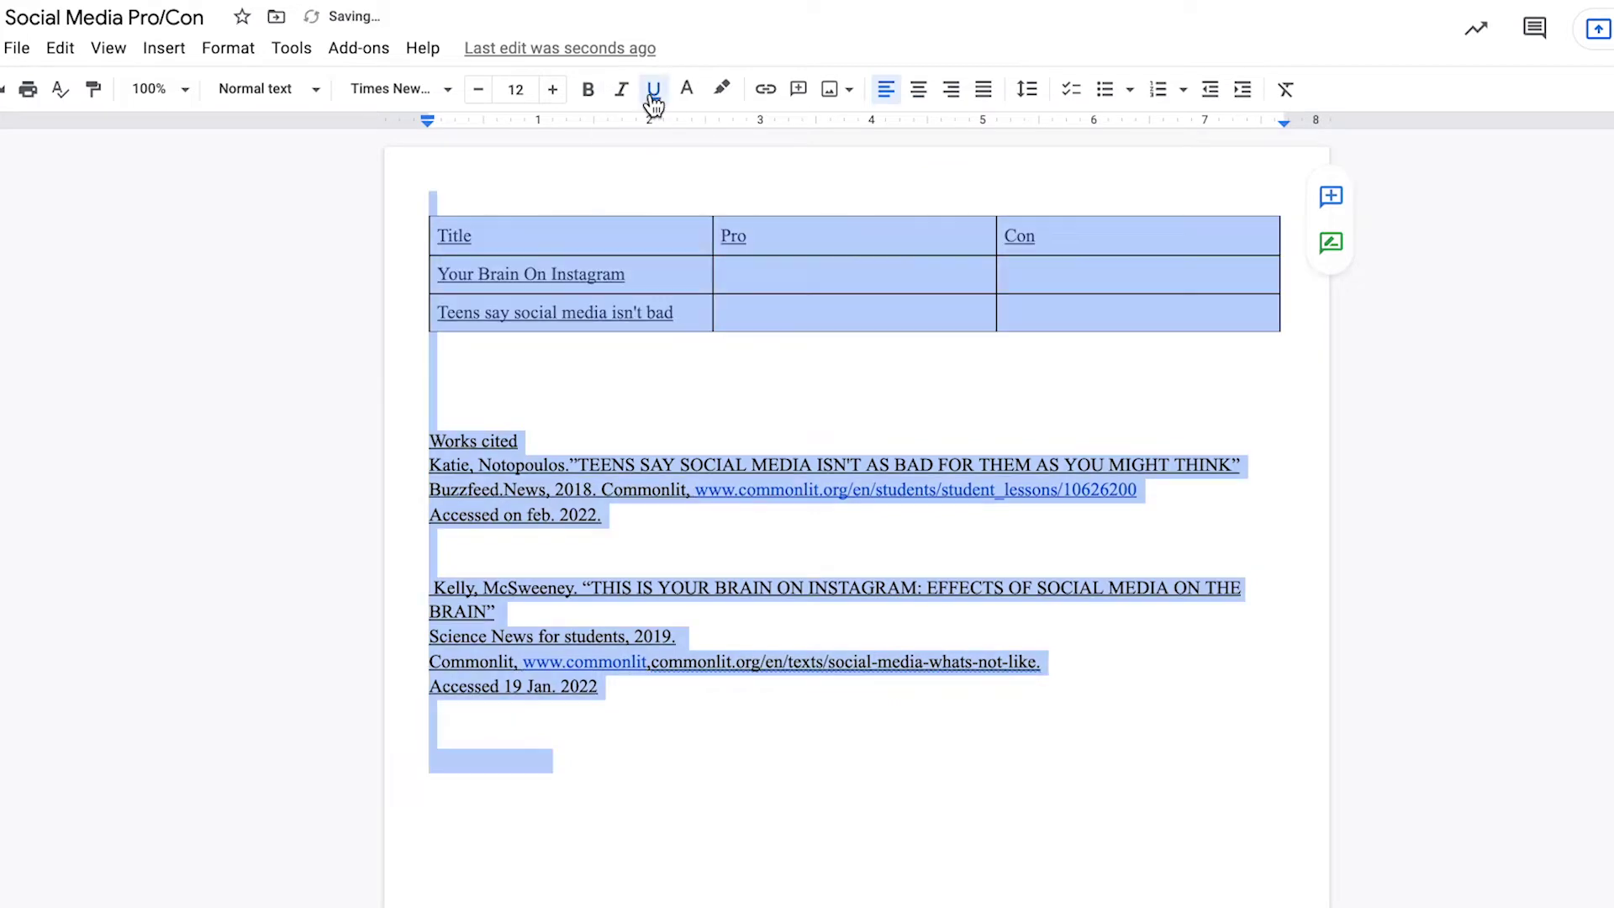
click(654, 94)
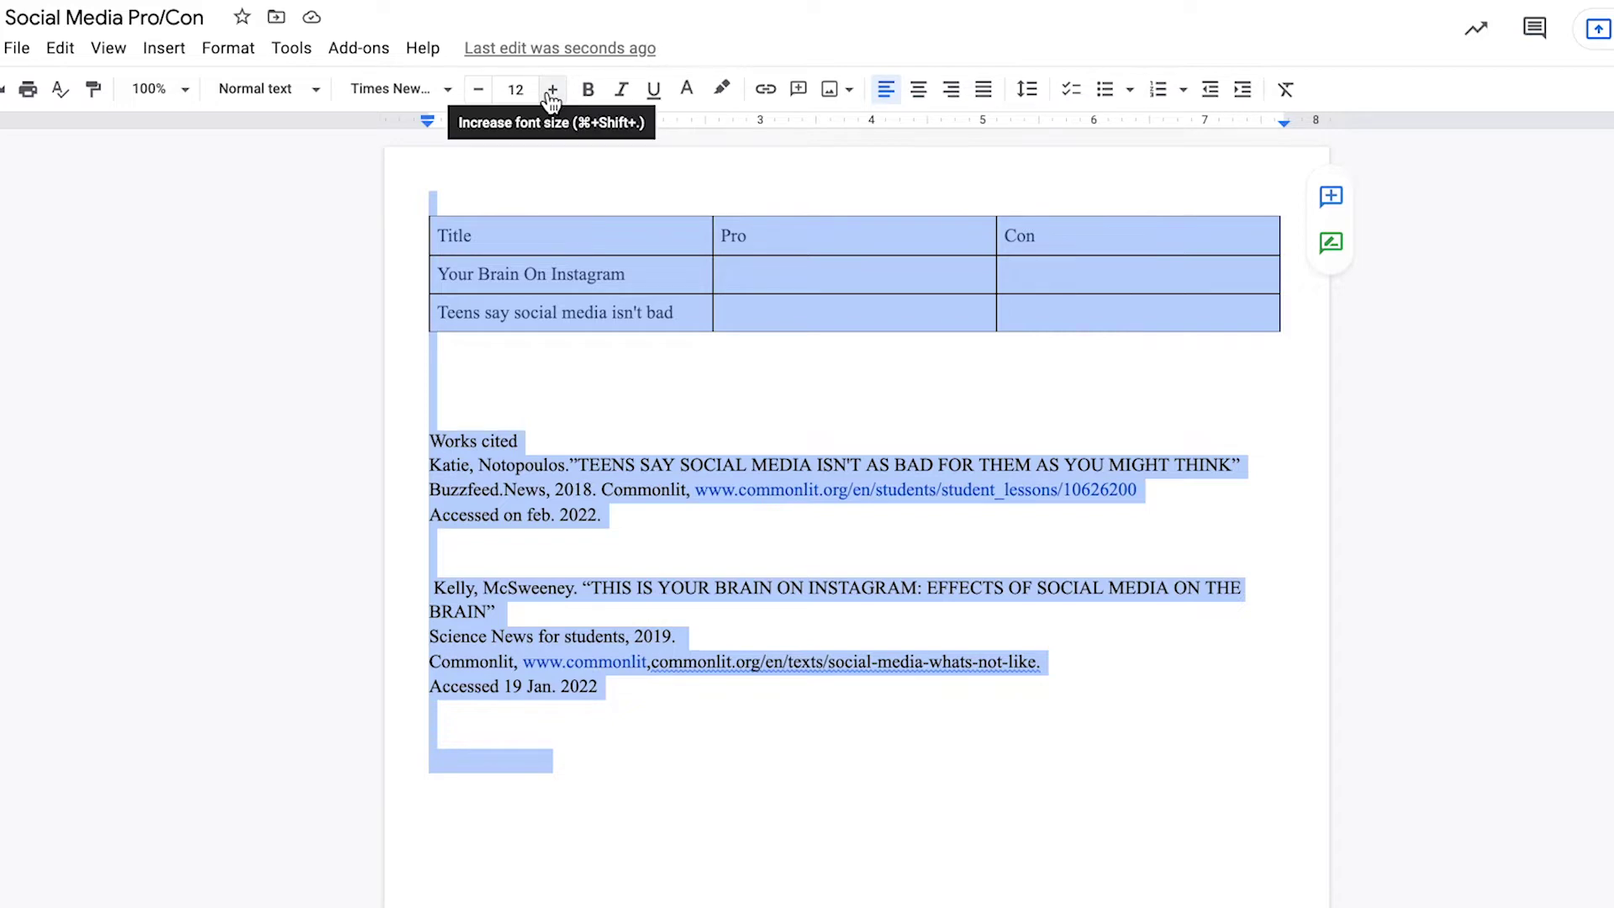
Enlarge all the selected text to font size 30 and check the works cited entries
click(517, 90)
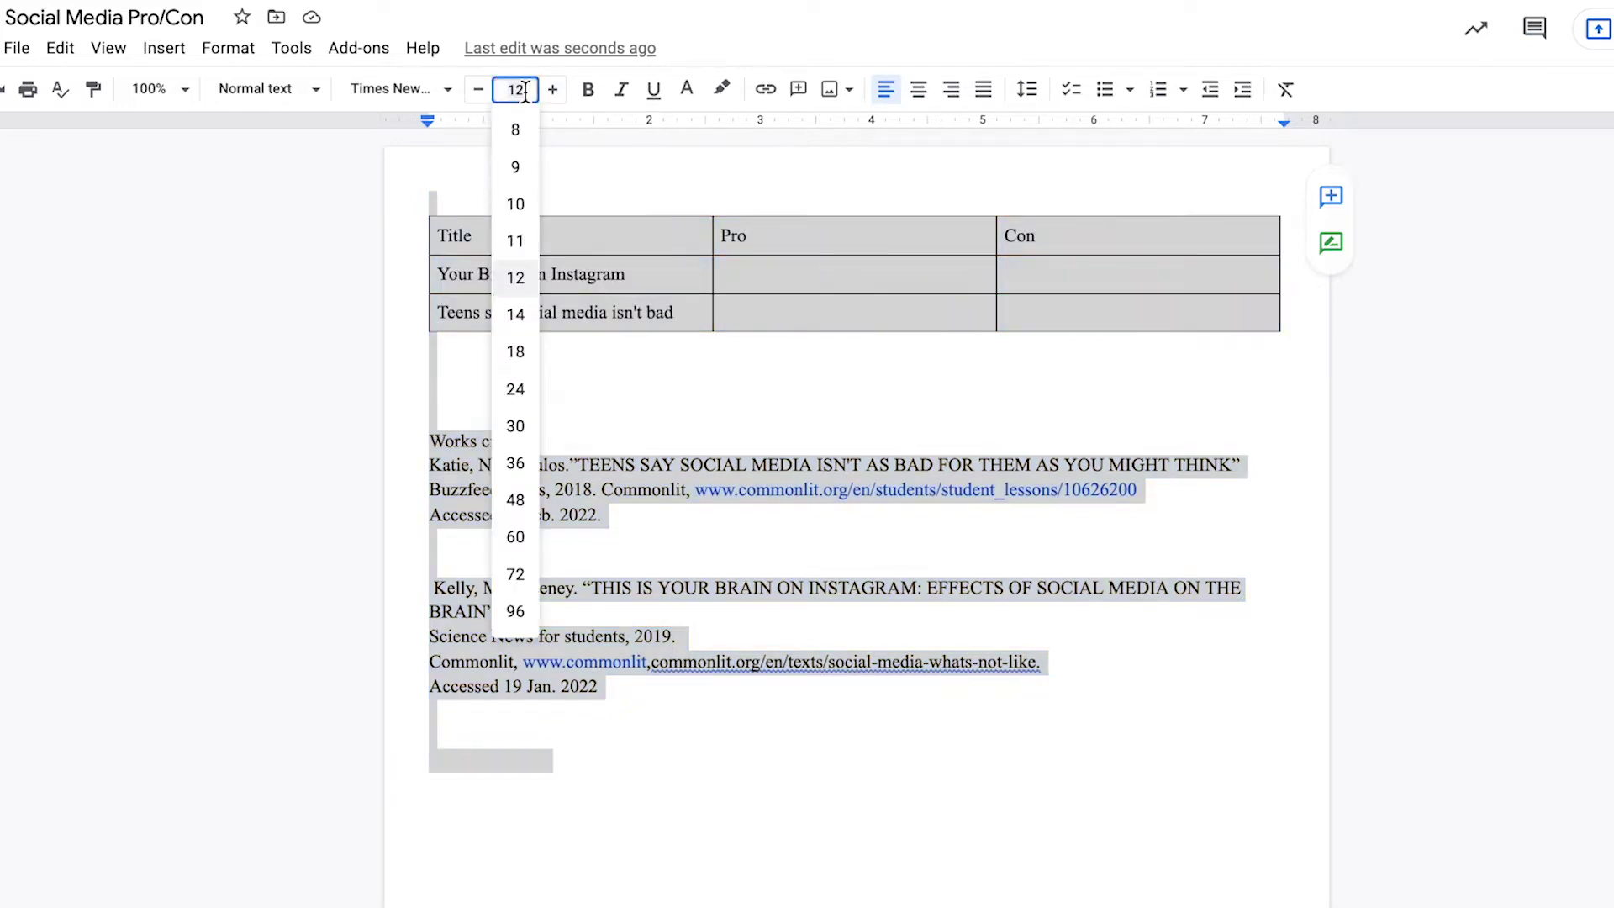
click(516, 426)
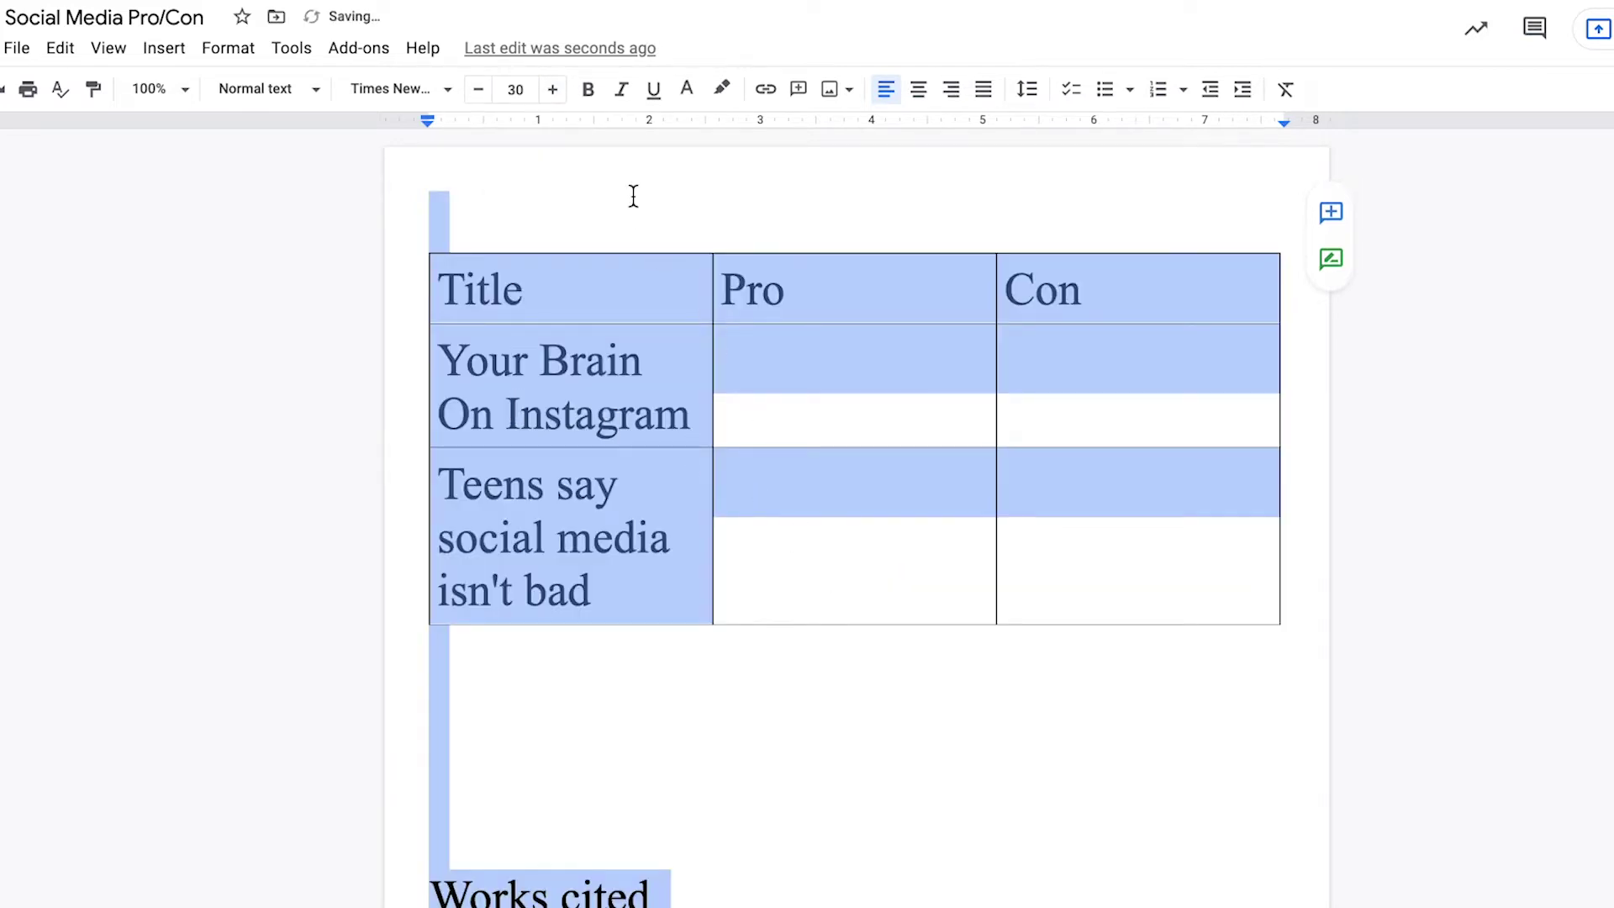
scroll(738, 627, down, 3)
scroll(740, 627, down, 1)
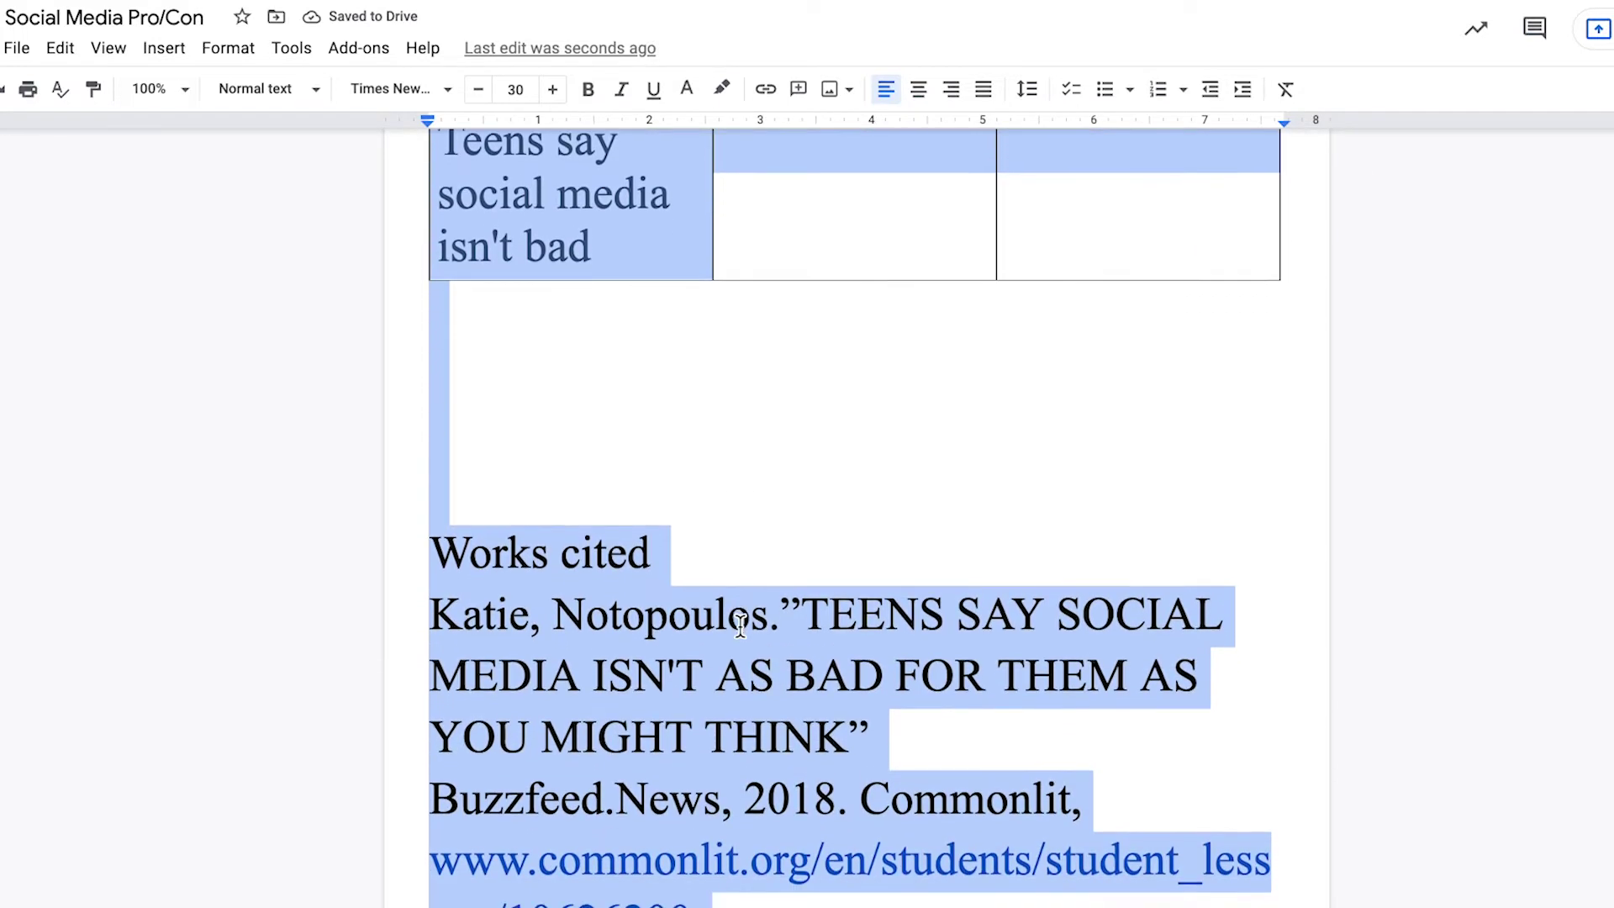
scroll(740, 627, down, 2)
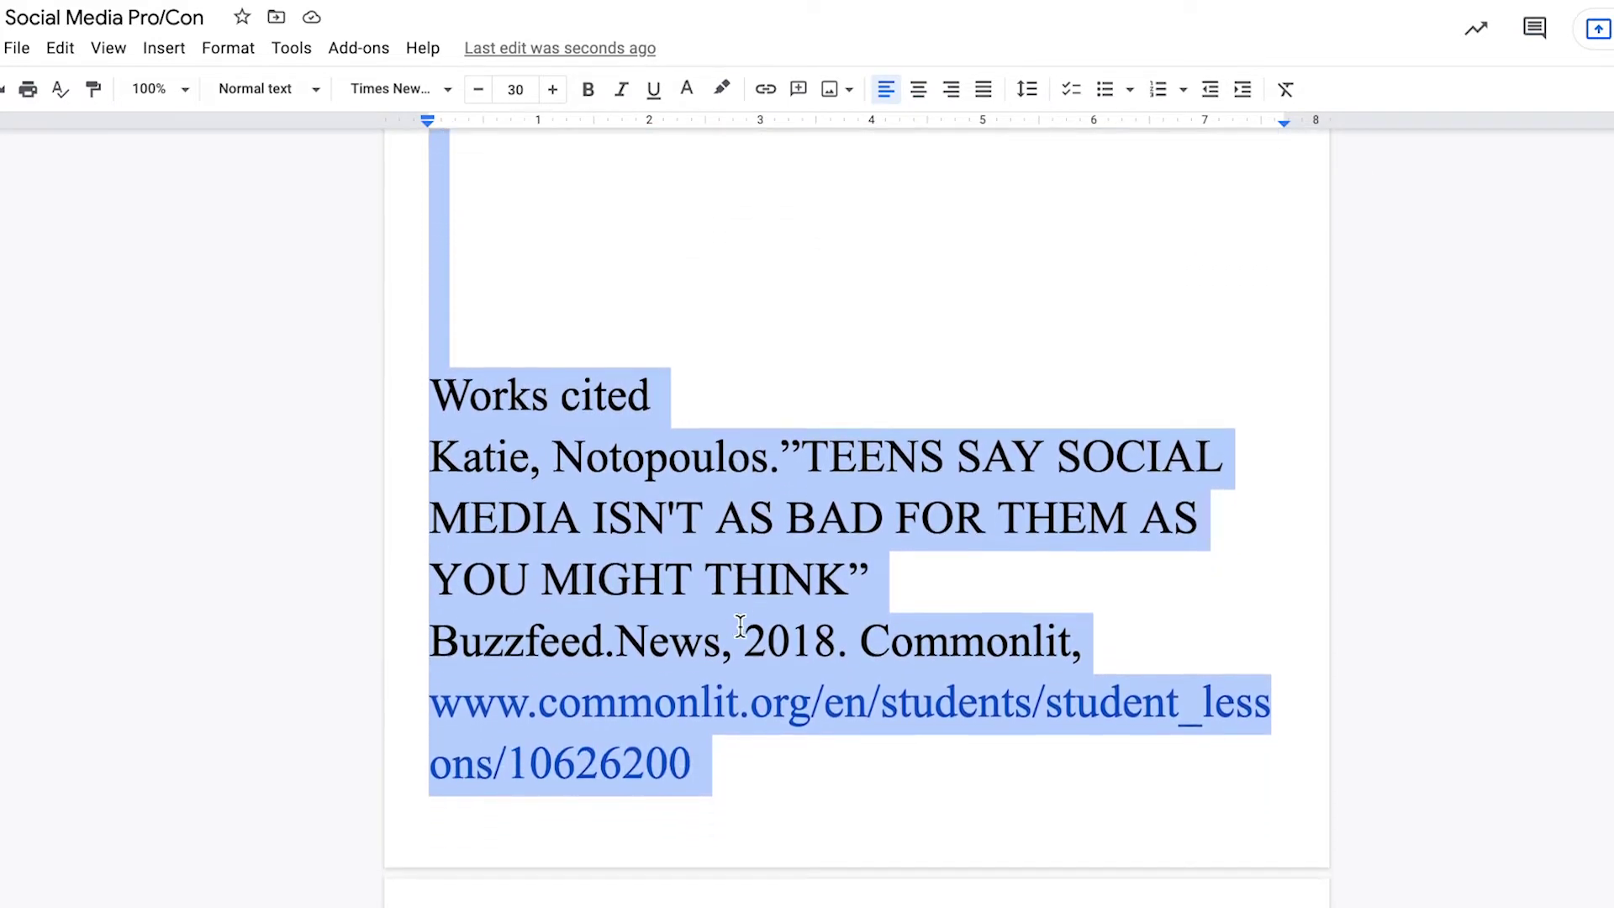
scroll(740, 627, up, 2)
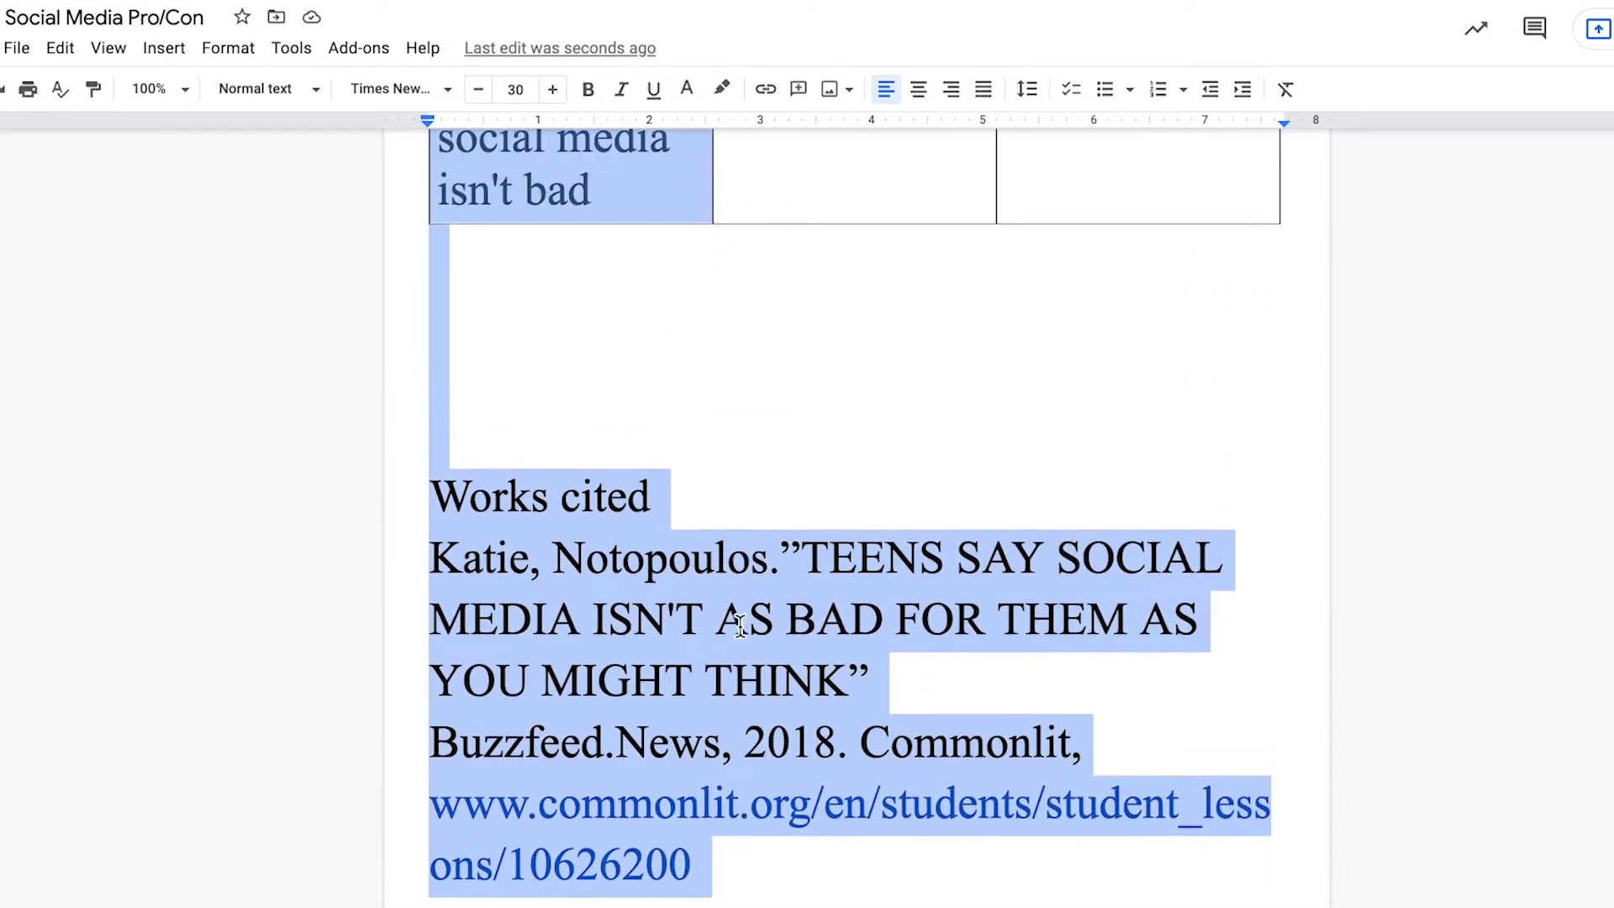
scroll(740, 627, down, 2)
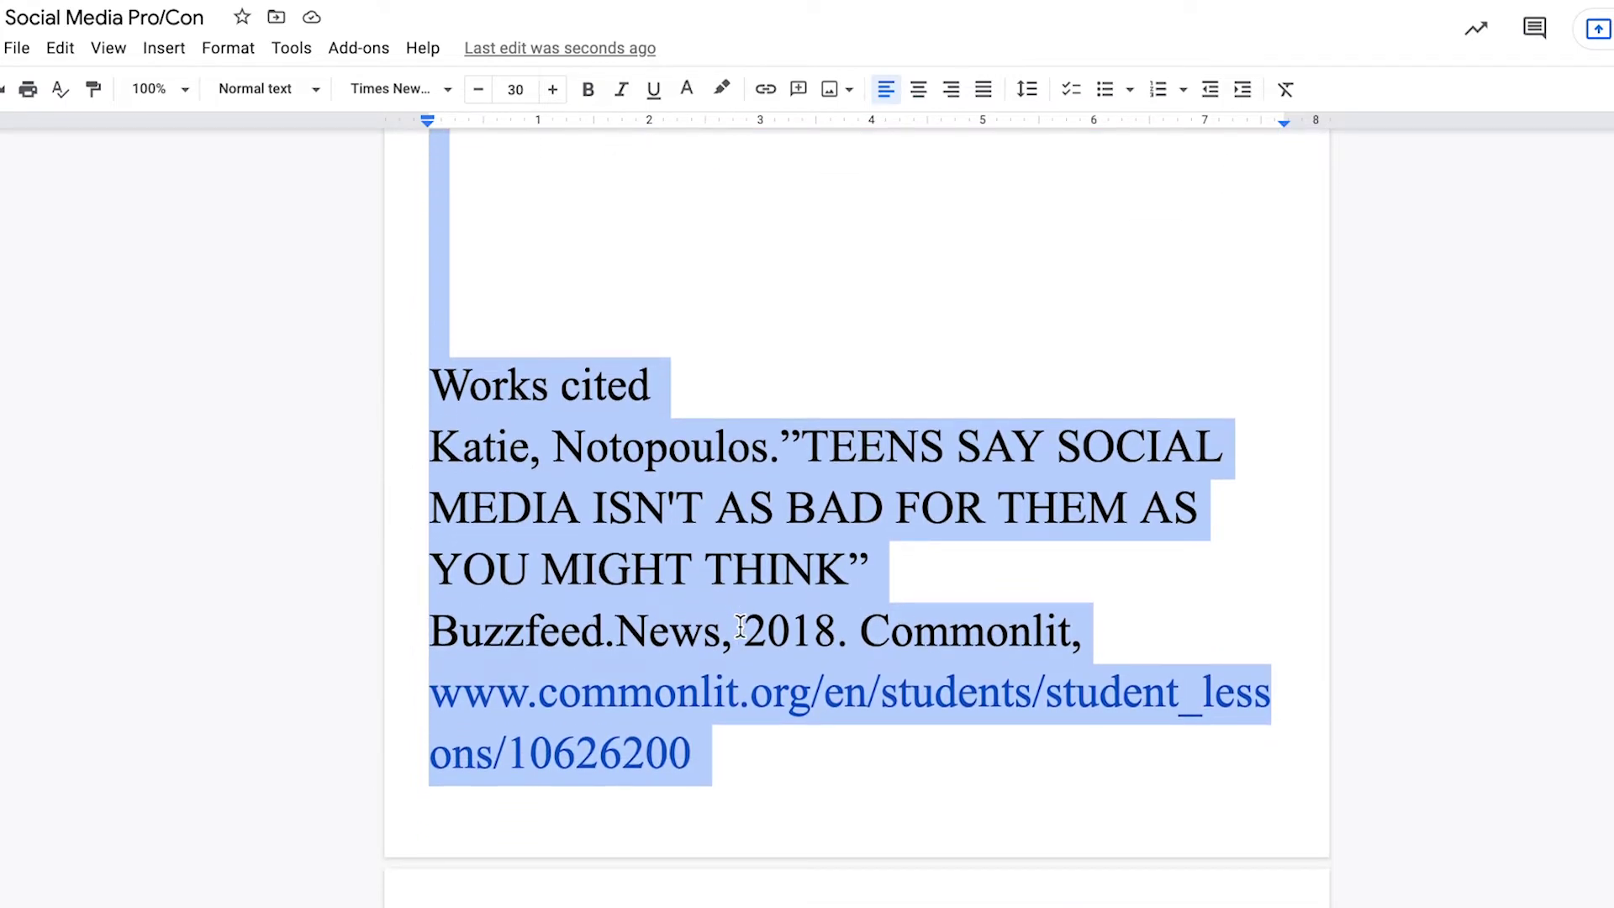
scroll(740, 627, up, 1)
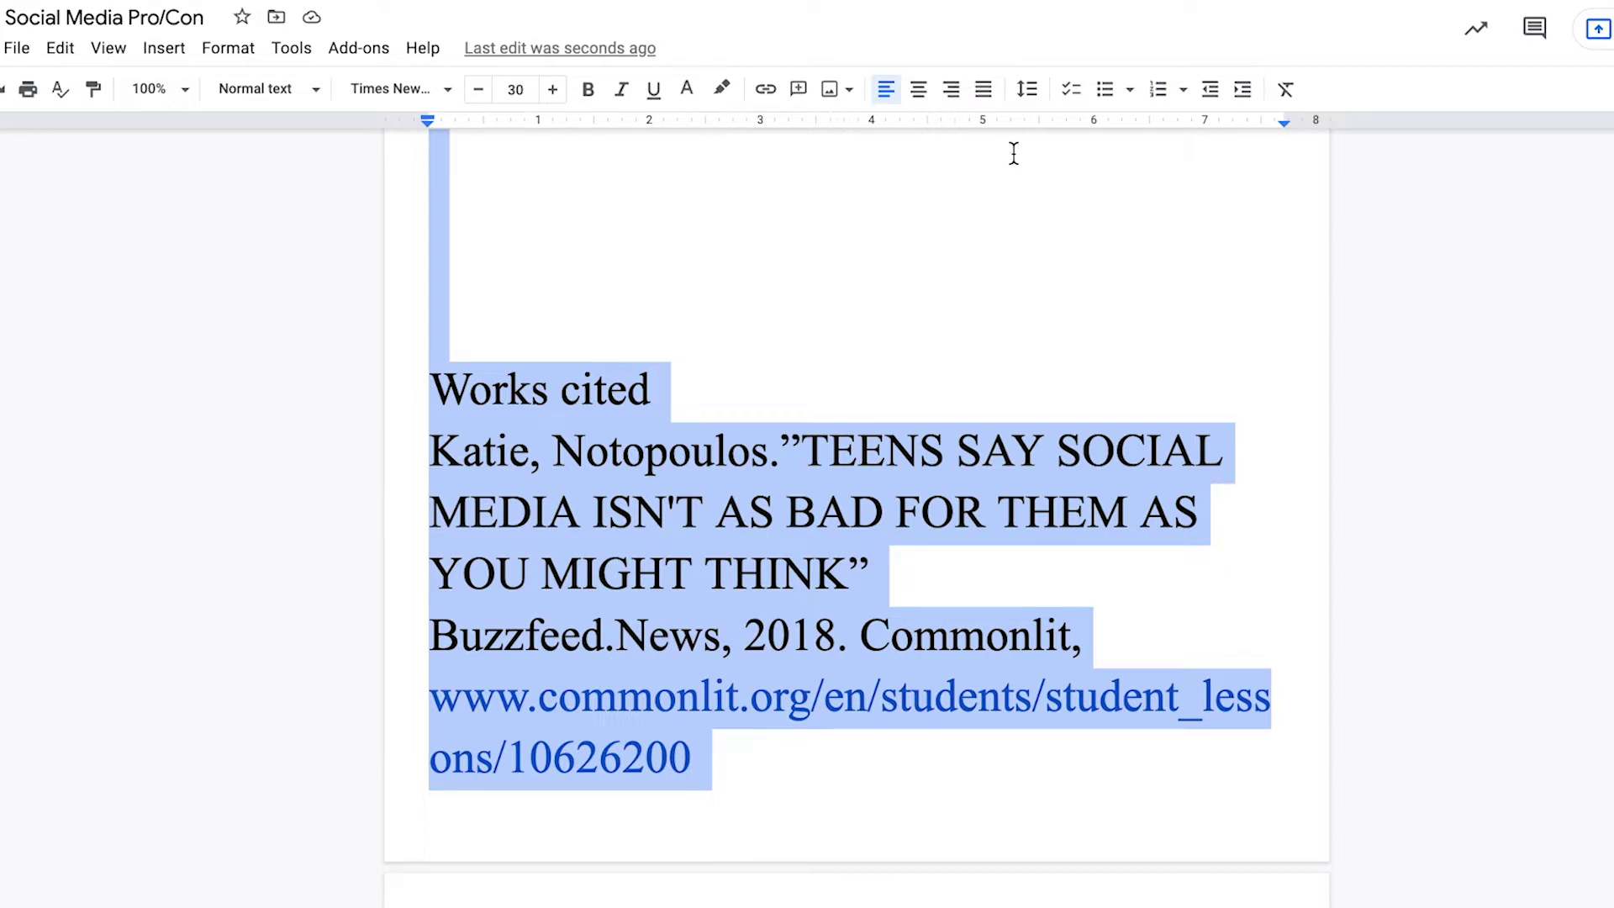
Apply double line spacing to all the selected text
click(1029, 94)
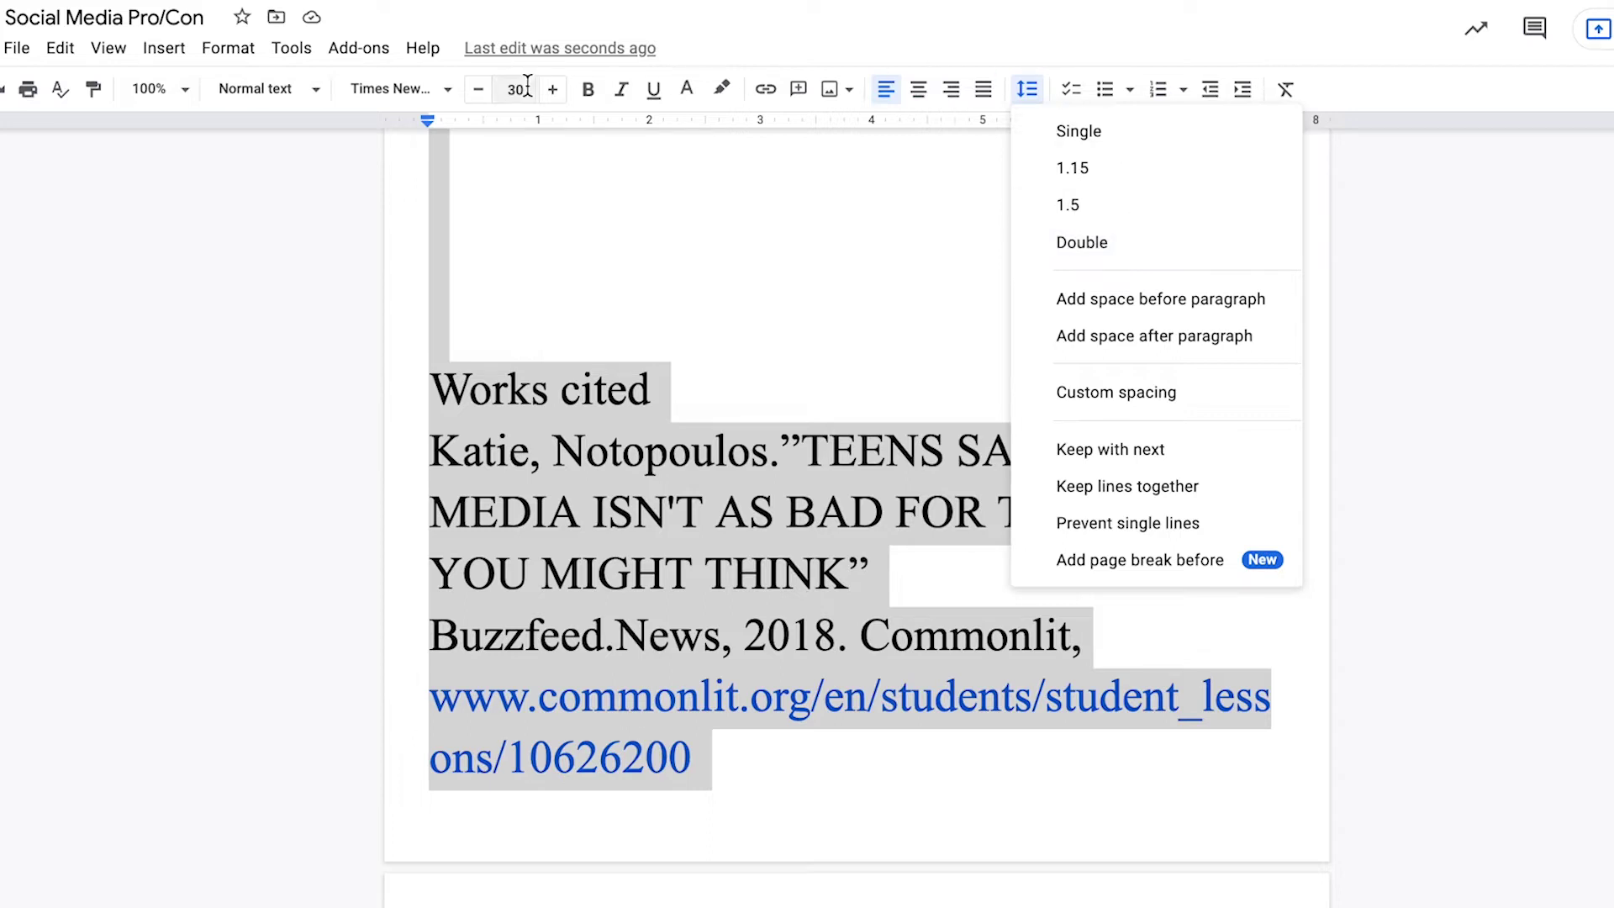
click(223, 50)
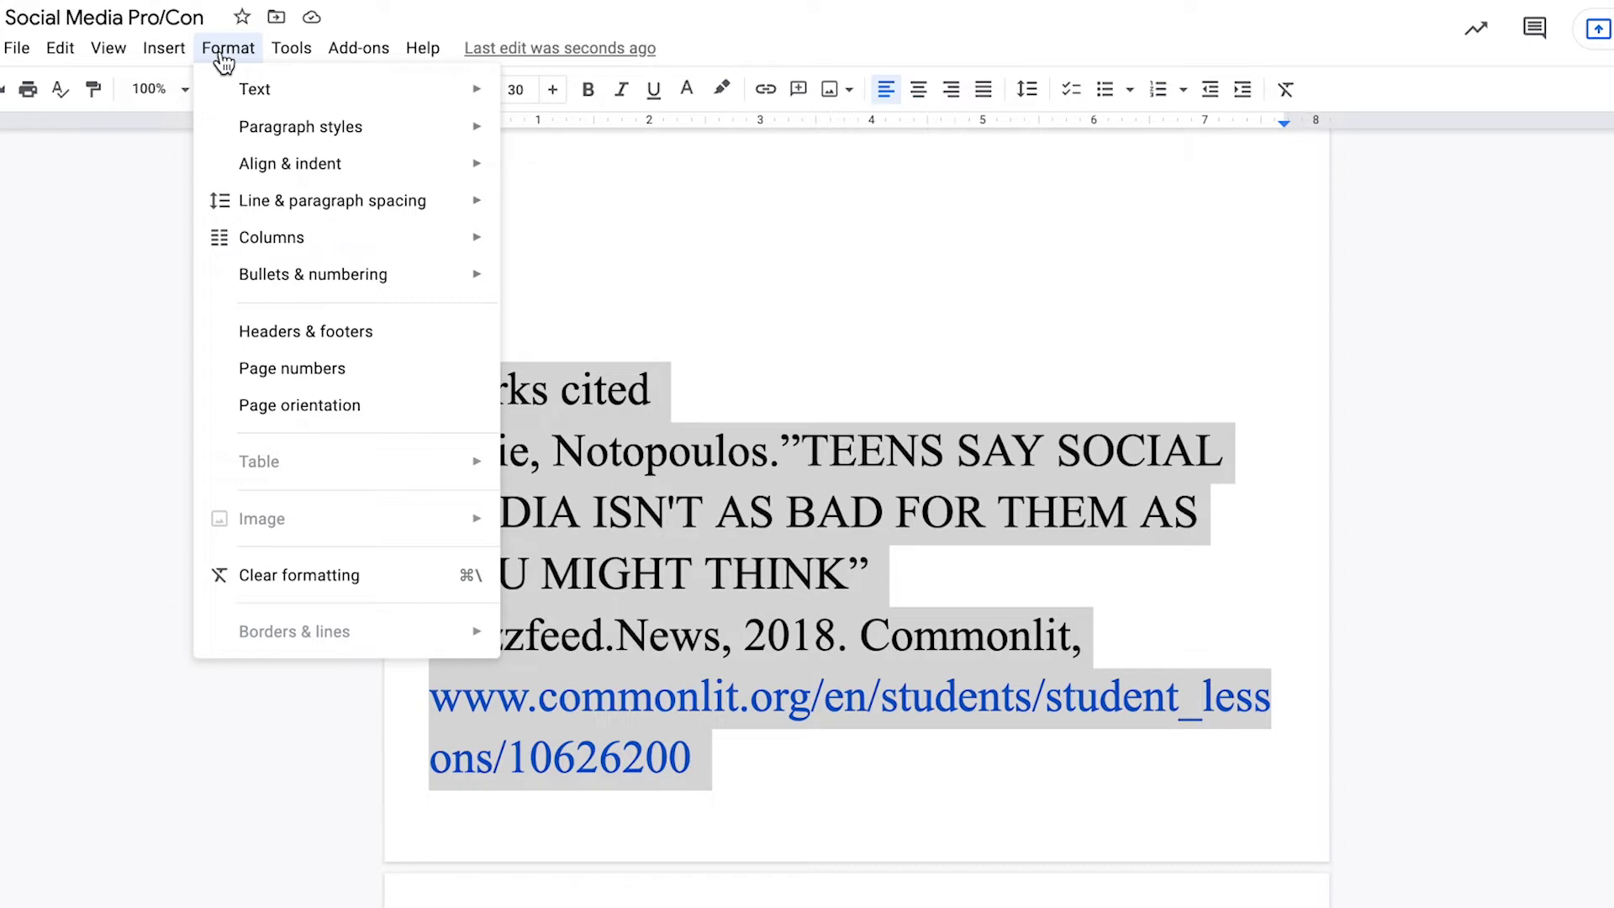
mouse_move(415, 202)
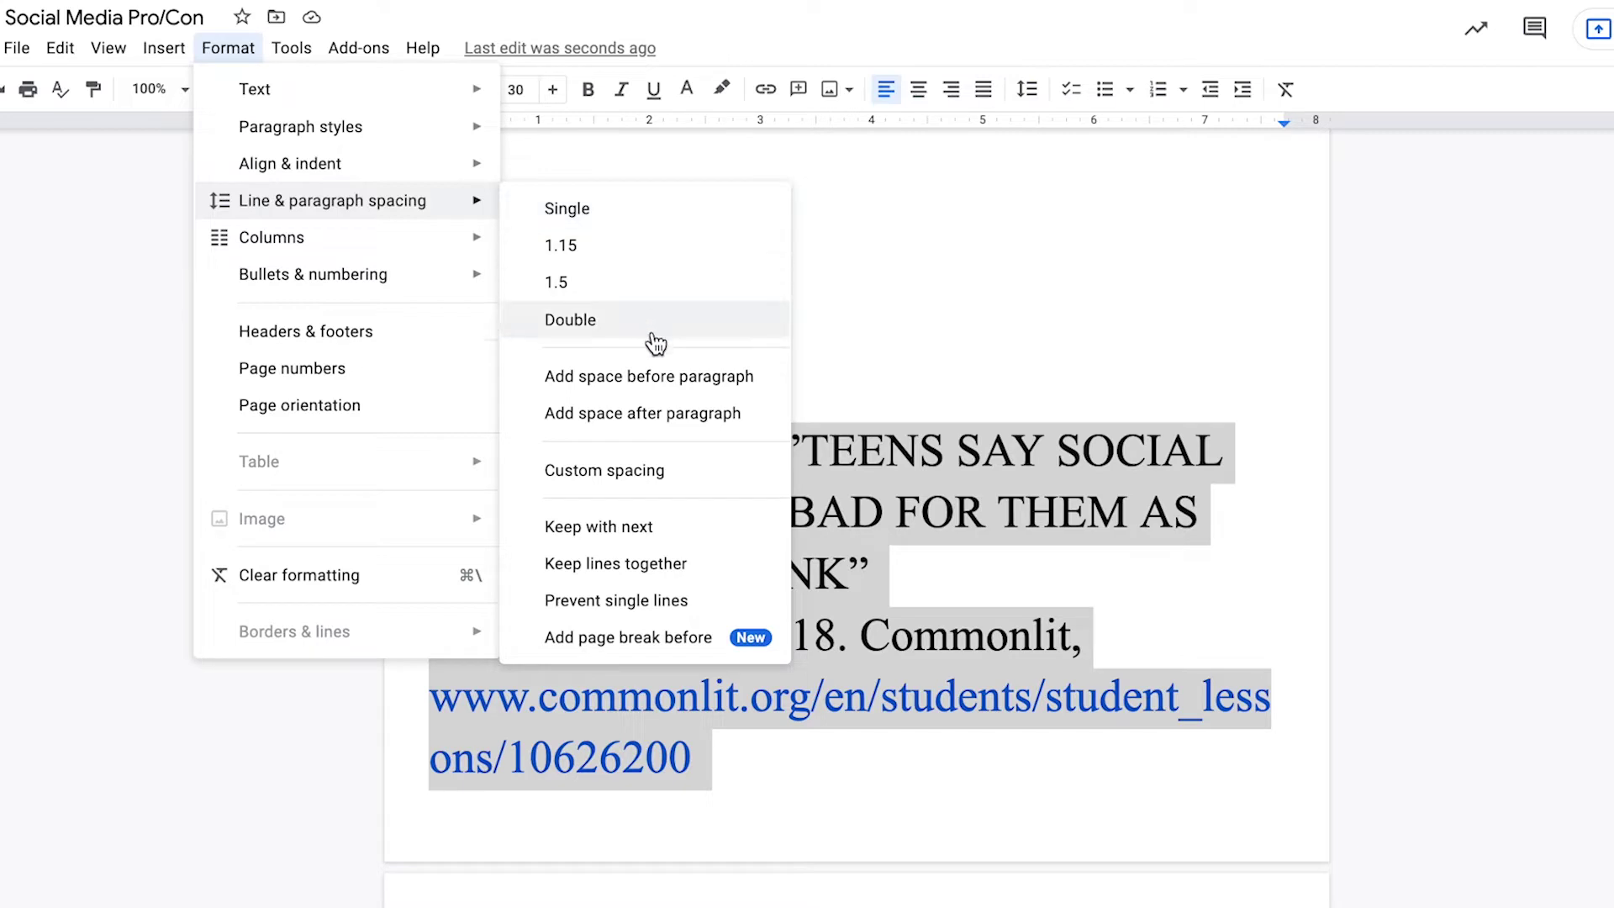
click(639, 328)
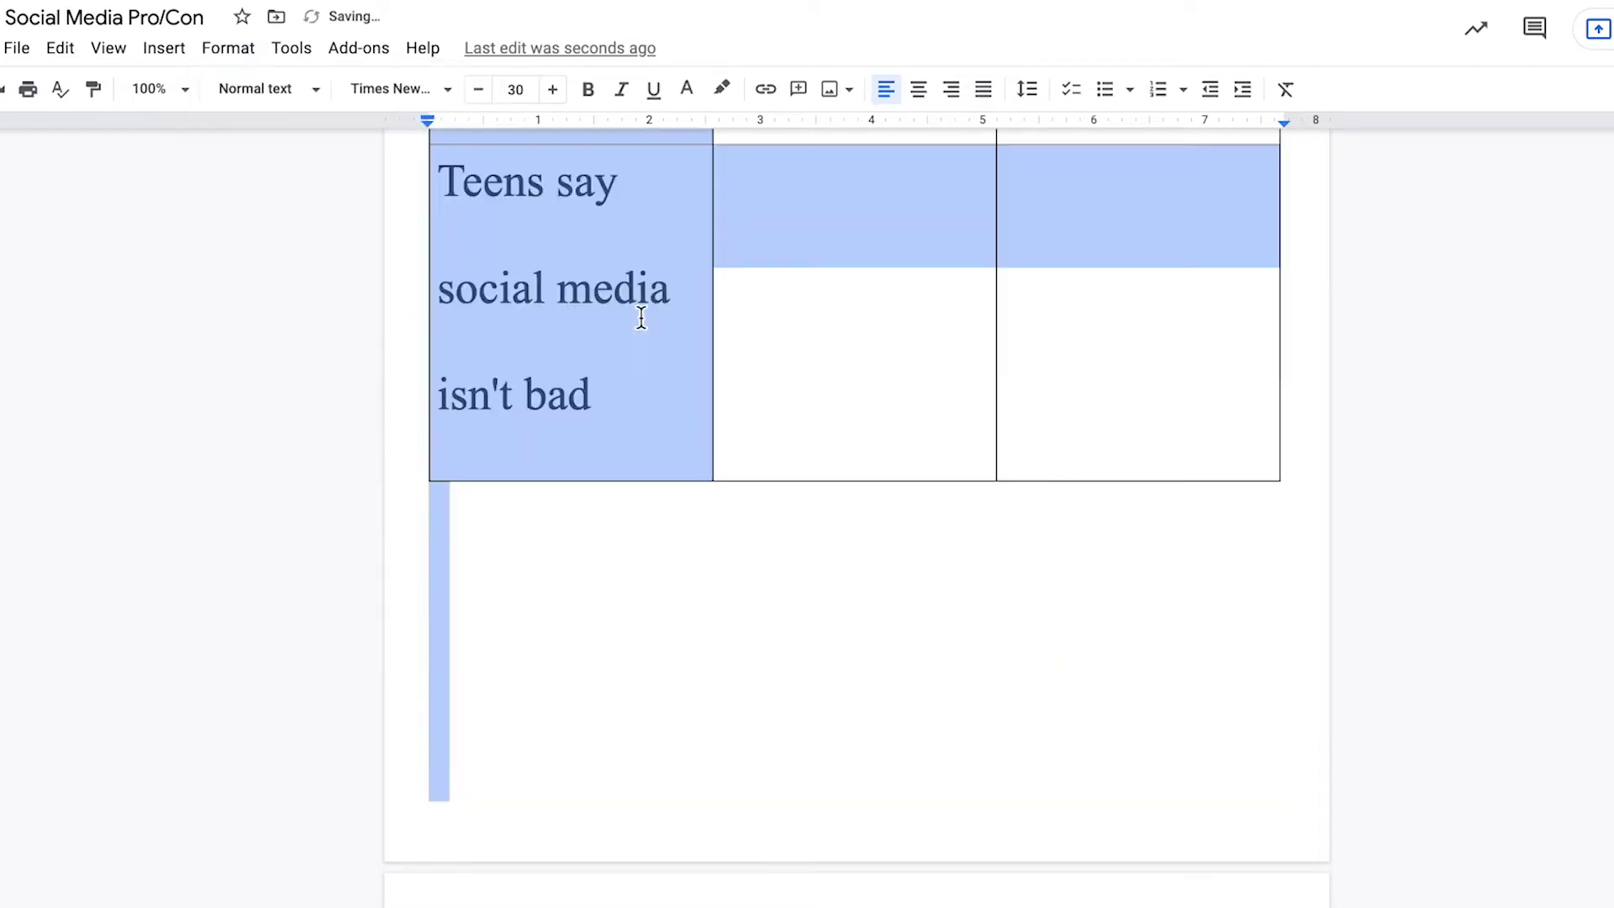
scroll(886, 479, down, 10)
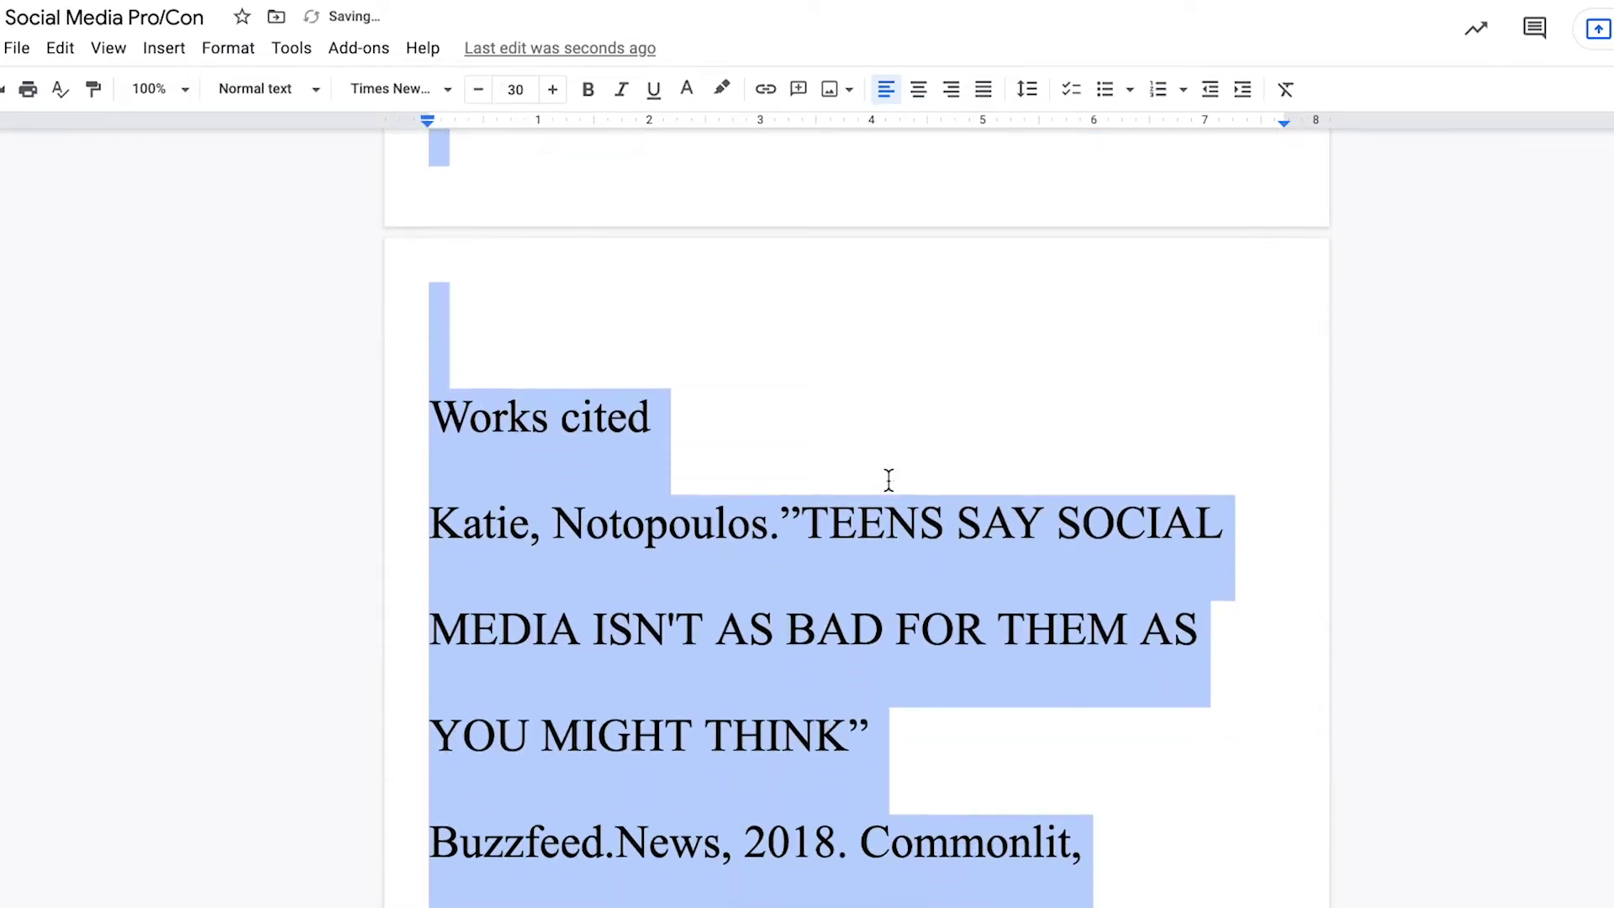
scroll(889, 479, down, 2)
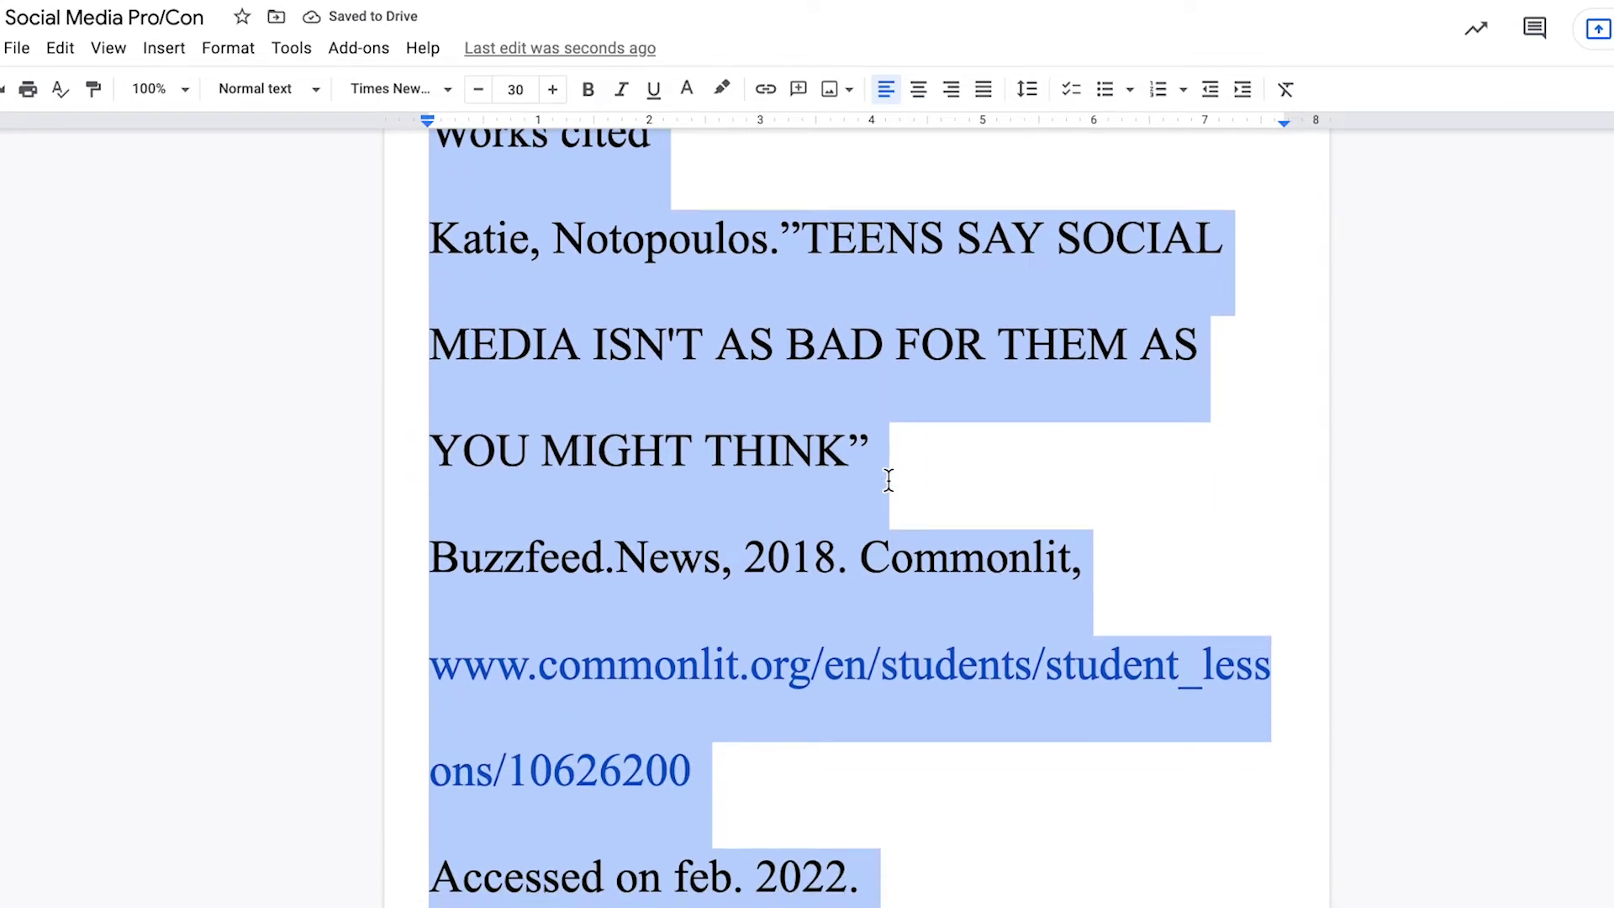
Set the font size of all the selected text to 24 and clear the selection
click(516, 89)
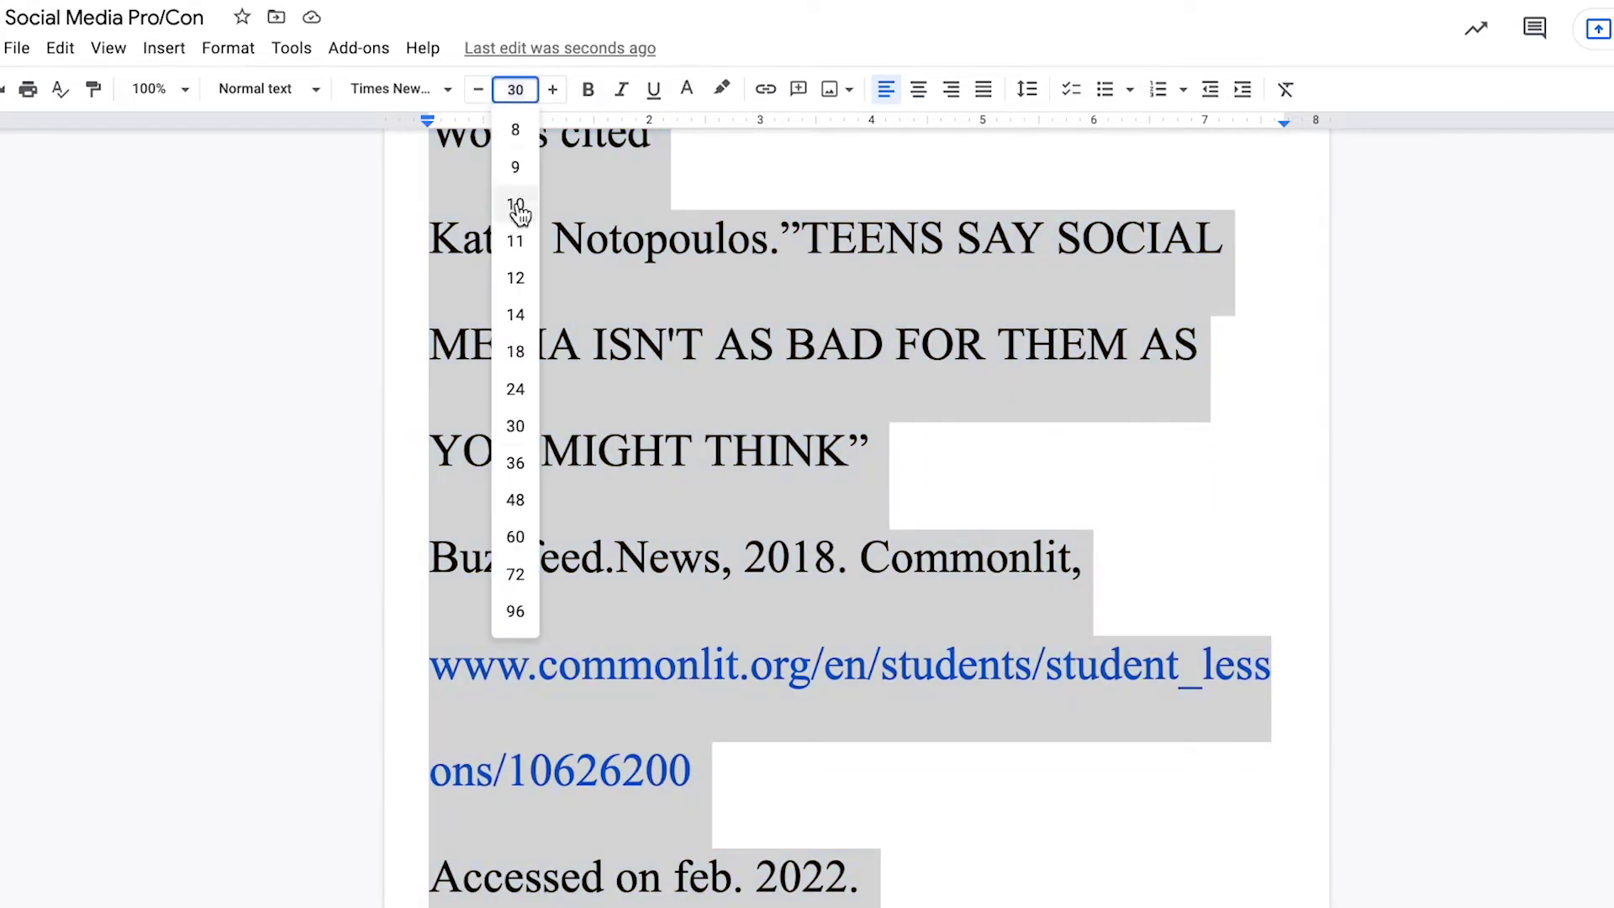
click(516, 389)
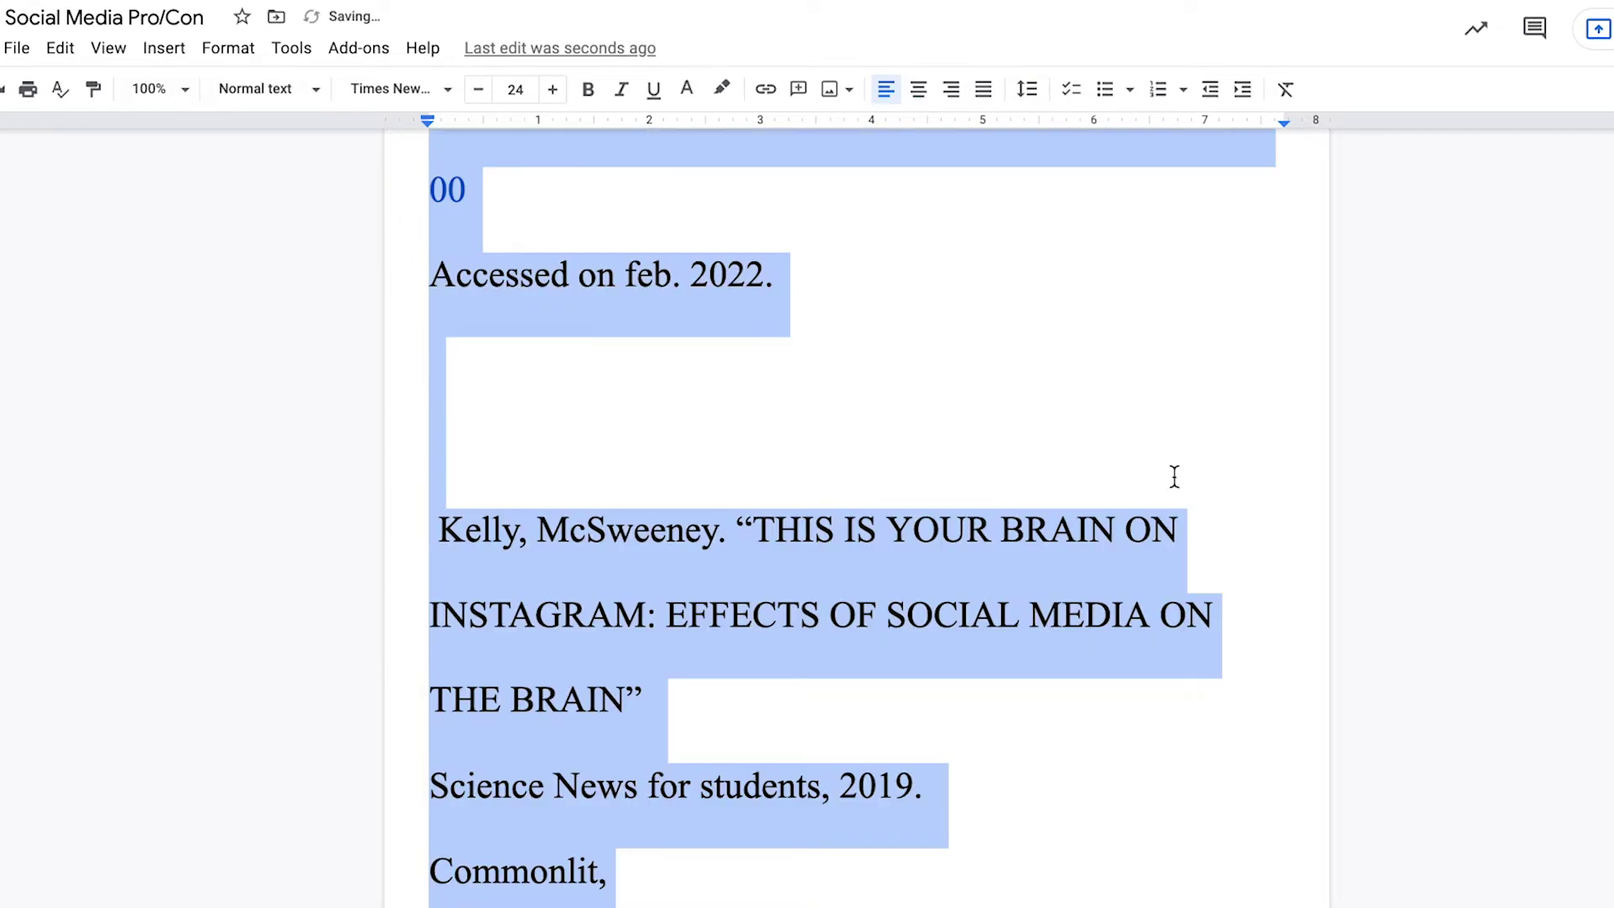
scroll(1175, 476, up, 10)
click(1049, 434)
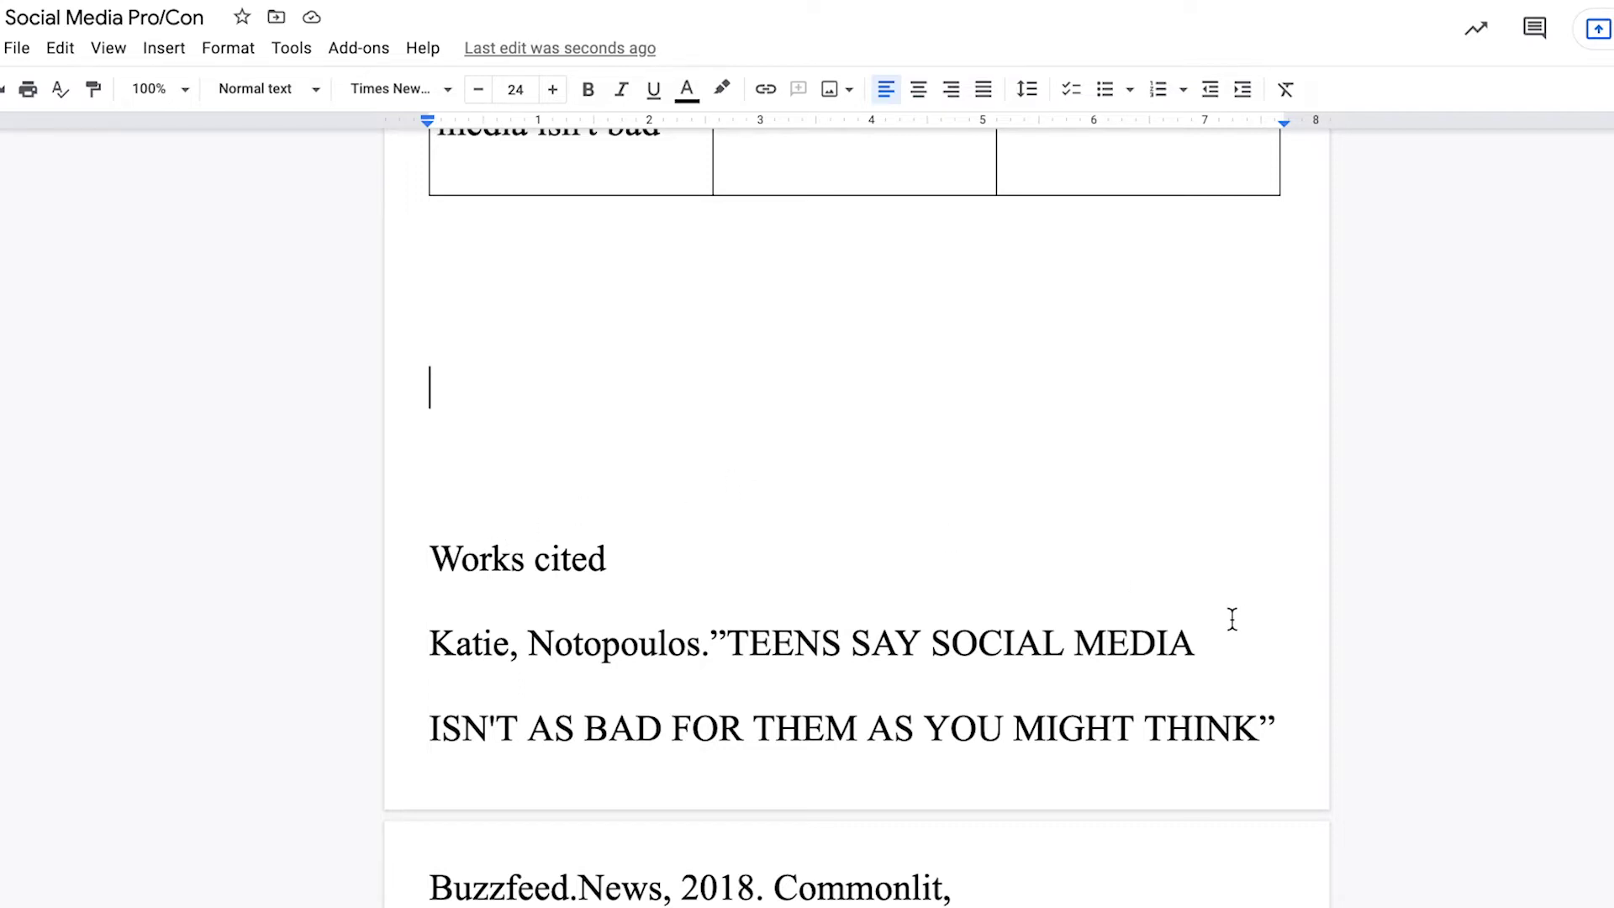
Insert a page break directly before the "Works cited" heading
click(434, 558)
click(177, 54)
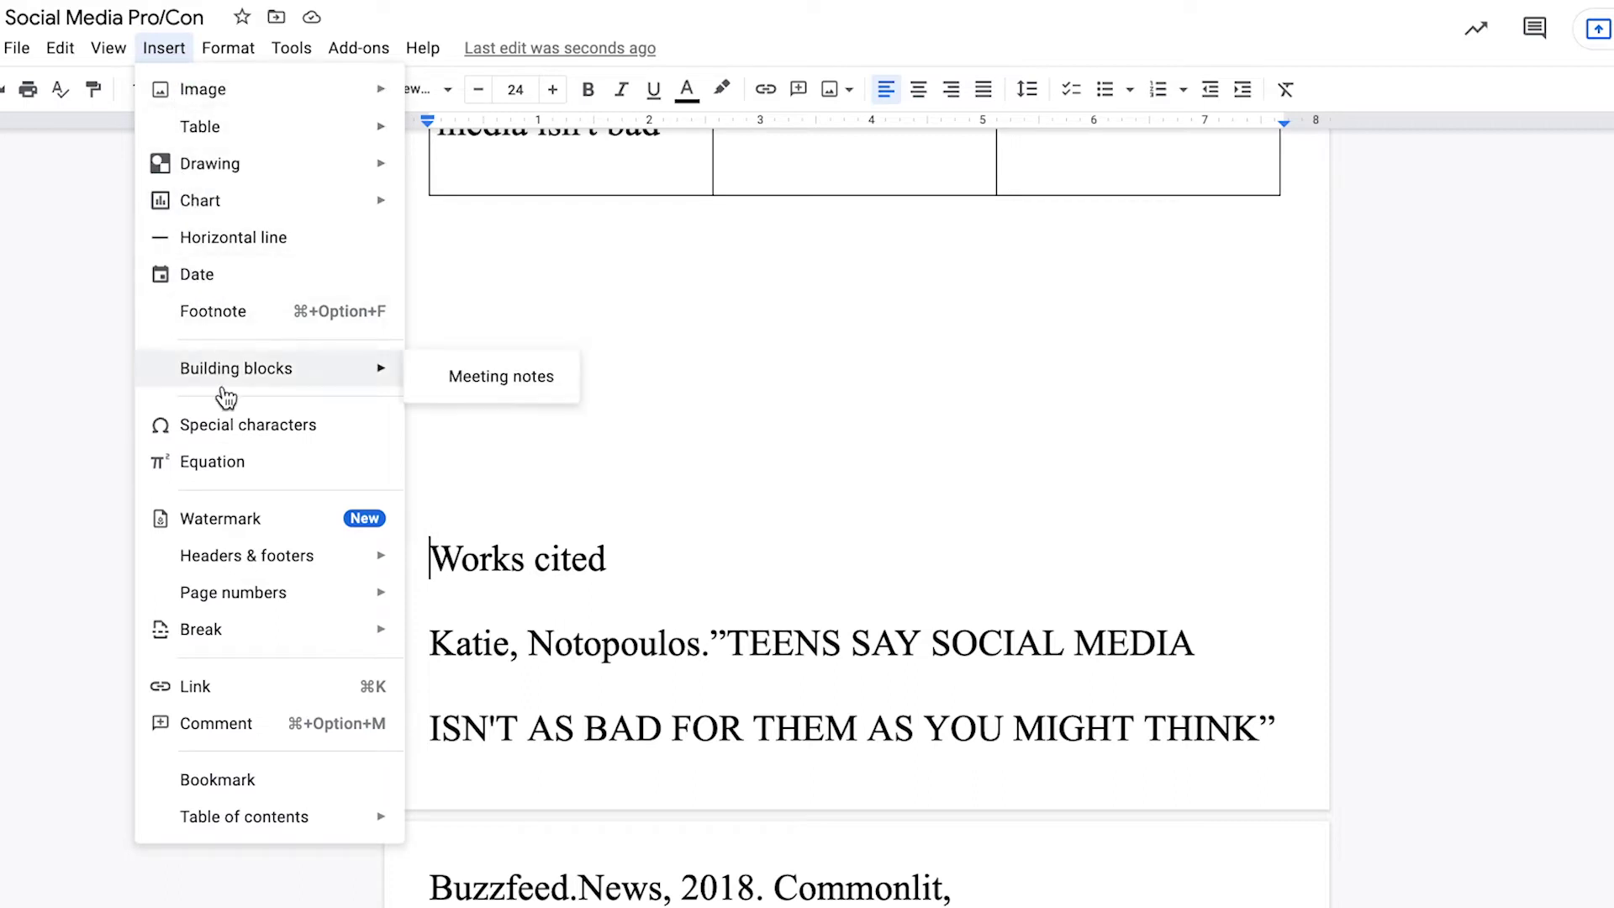
mouse_move(244, 638)
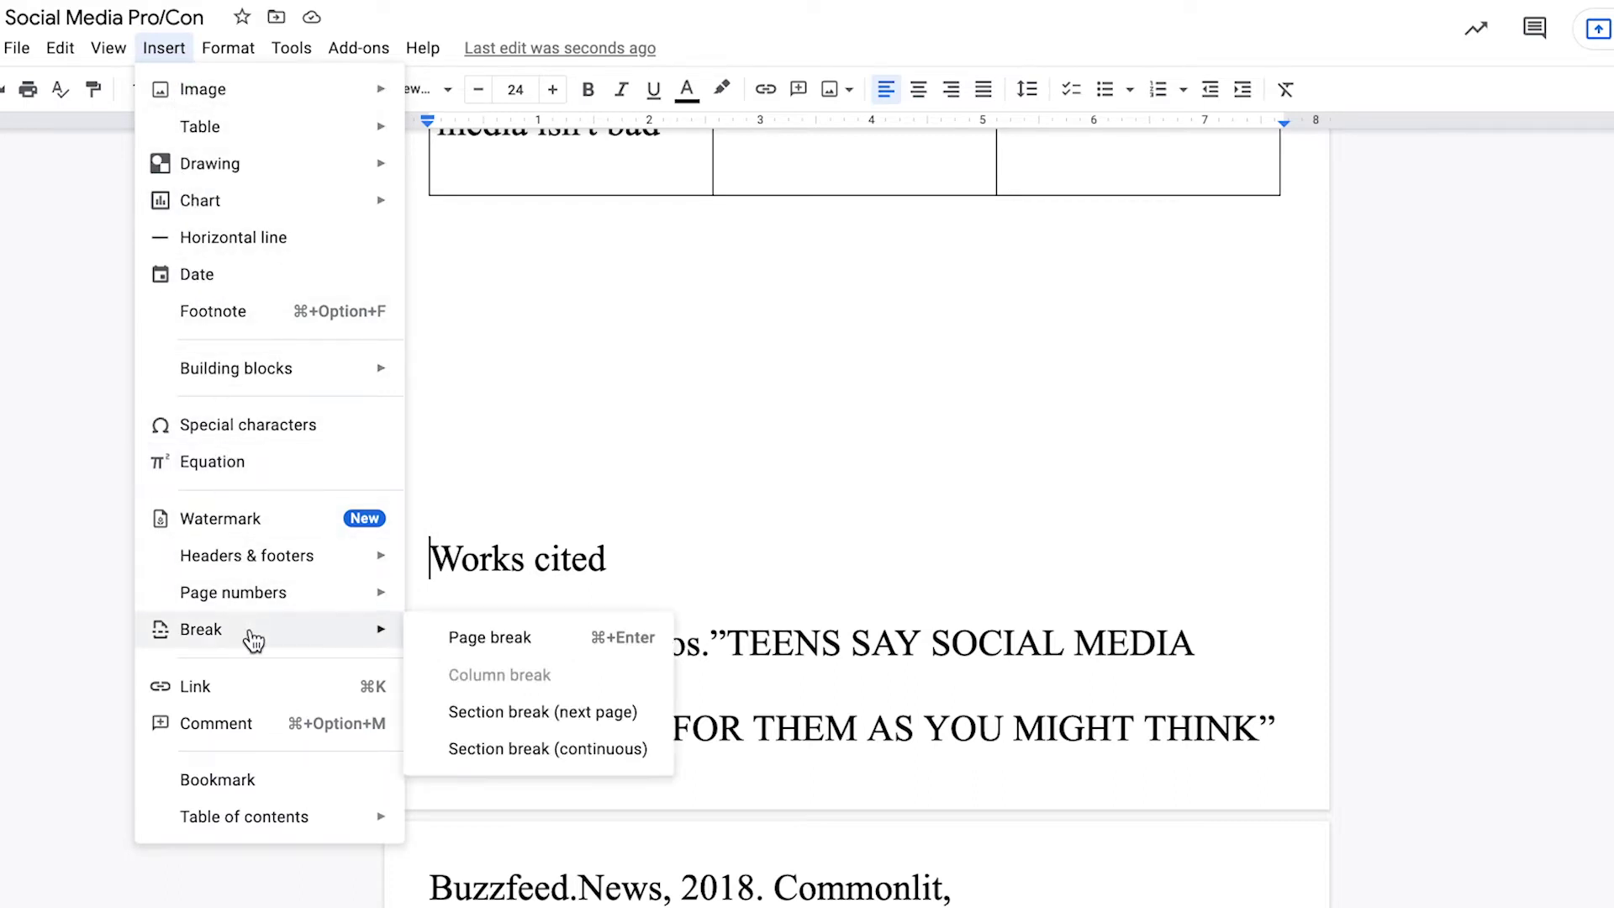
click(421, 651)
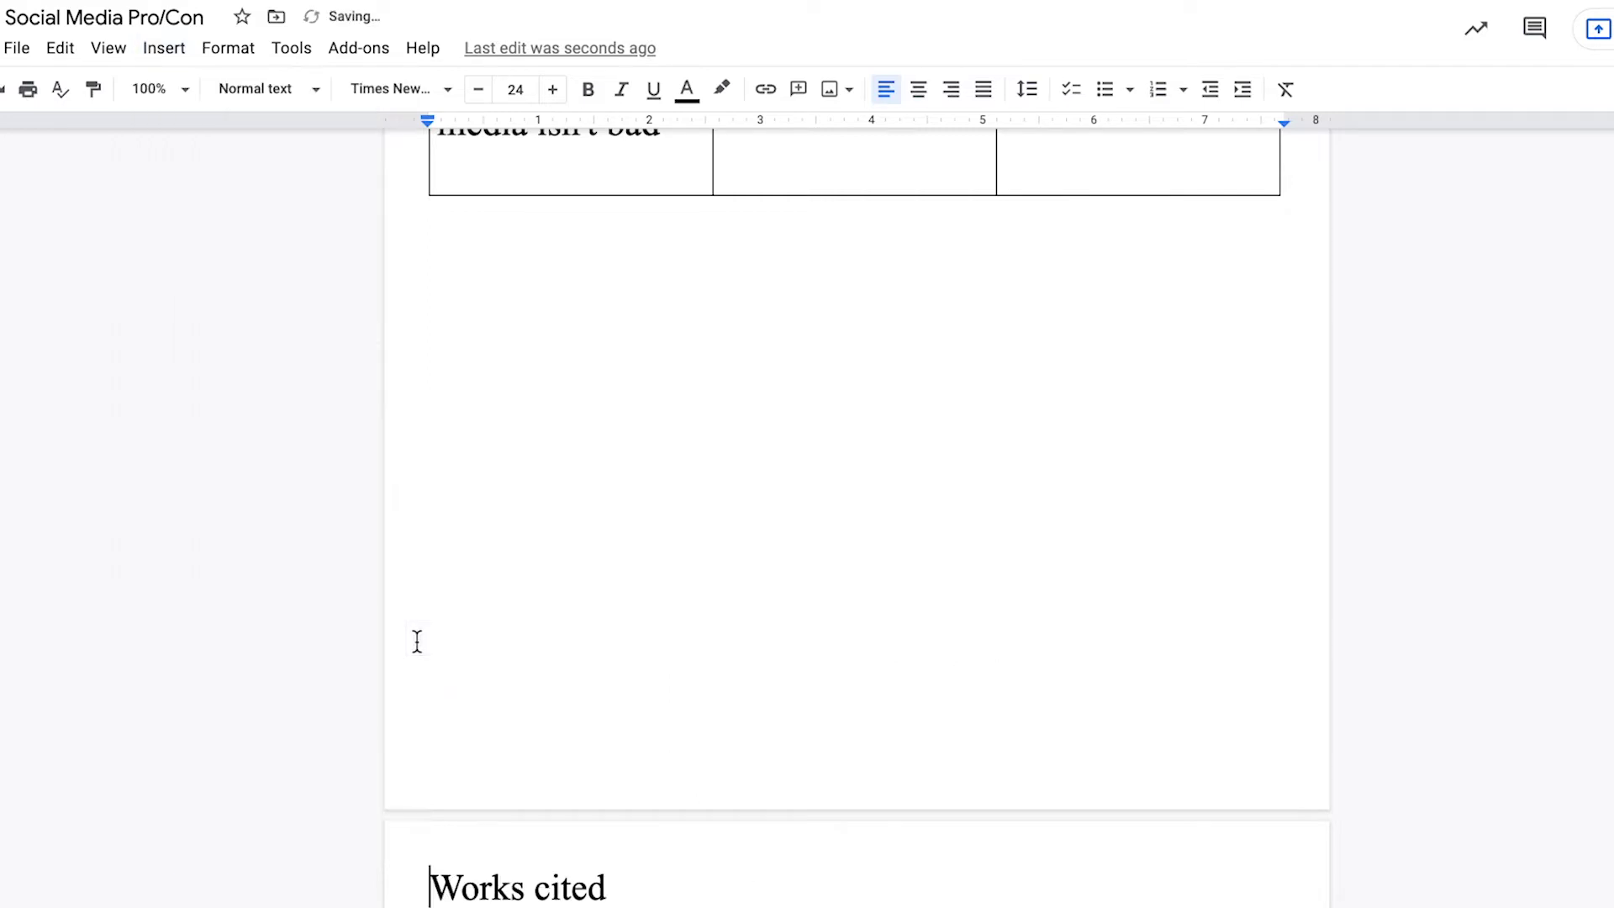
scroll(875, 778, down, 1)
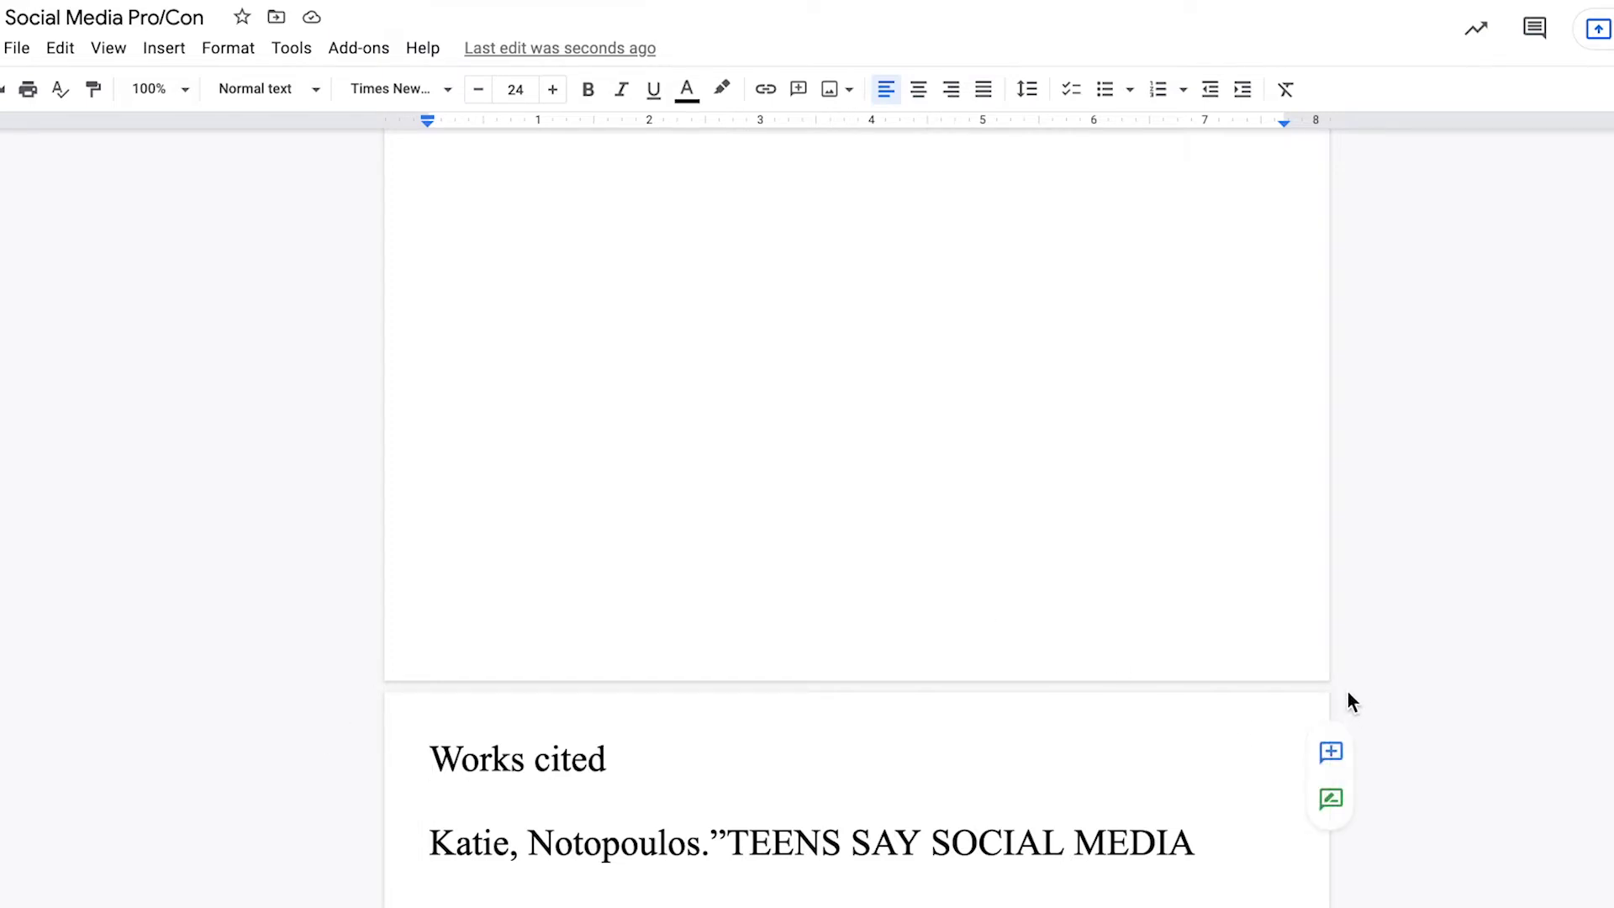
Try shifting the "Works cited" heading with leading spaces, and delete those spaces again
scroll(1351, 695, down, 3)
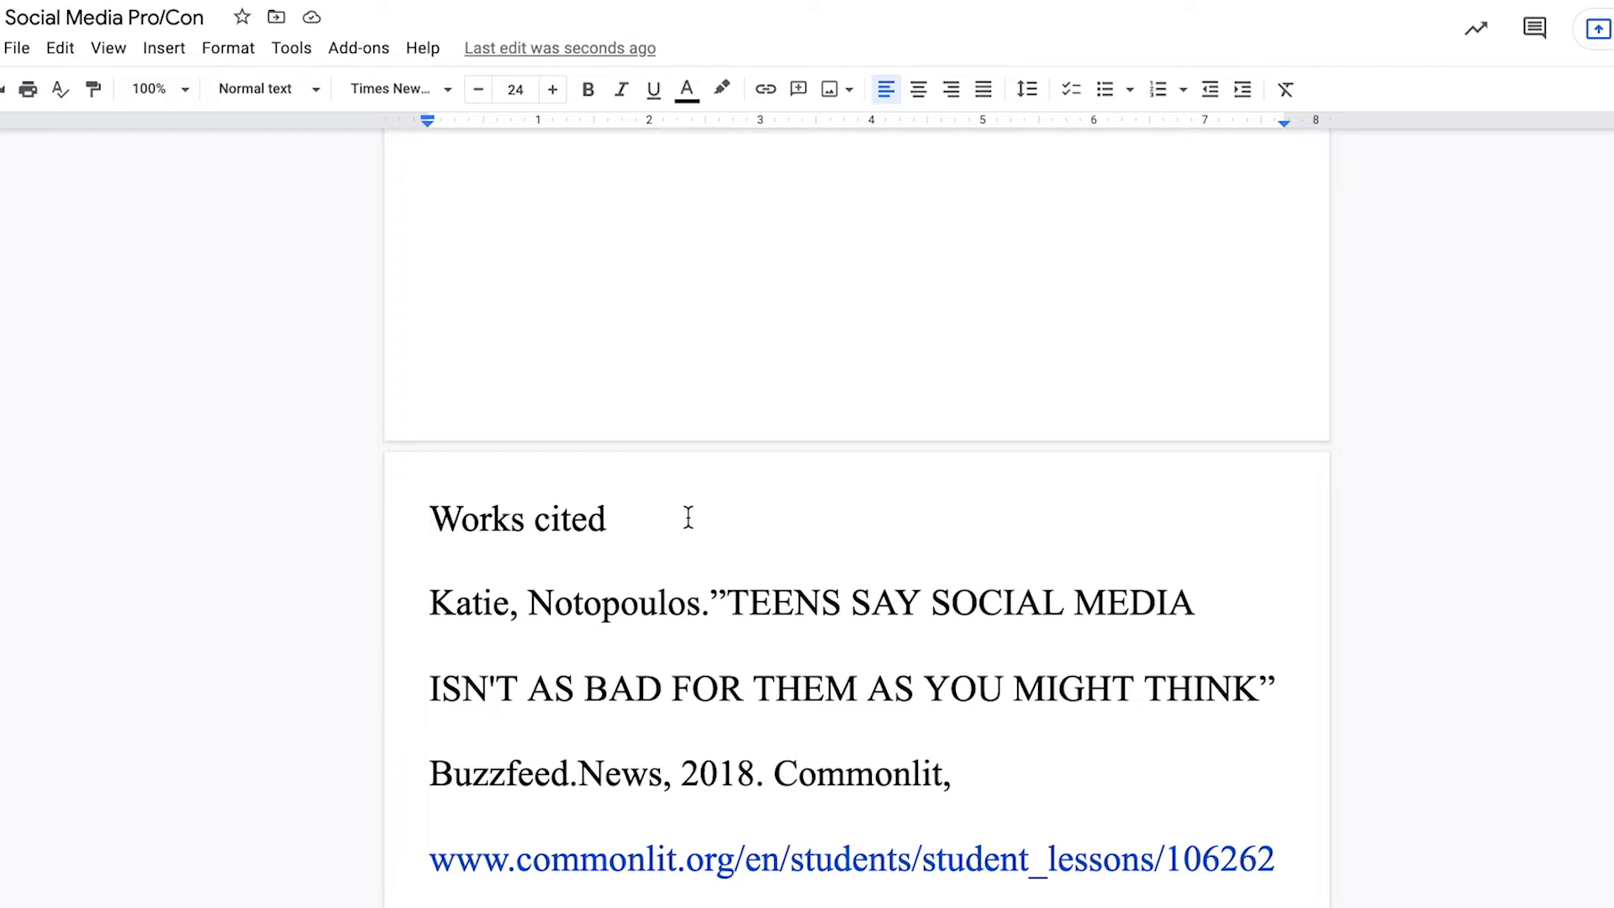
drag(607, 517, 429, 496)
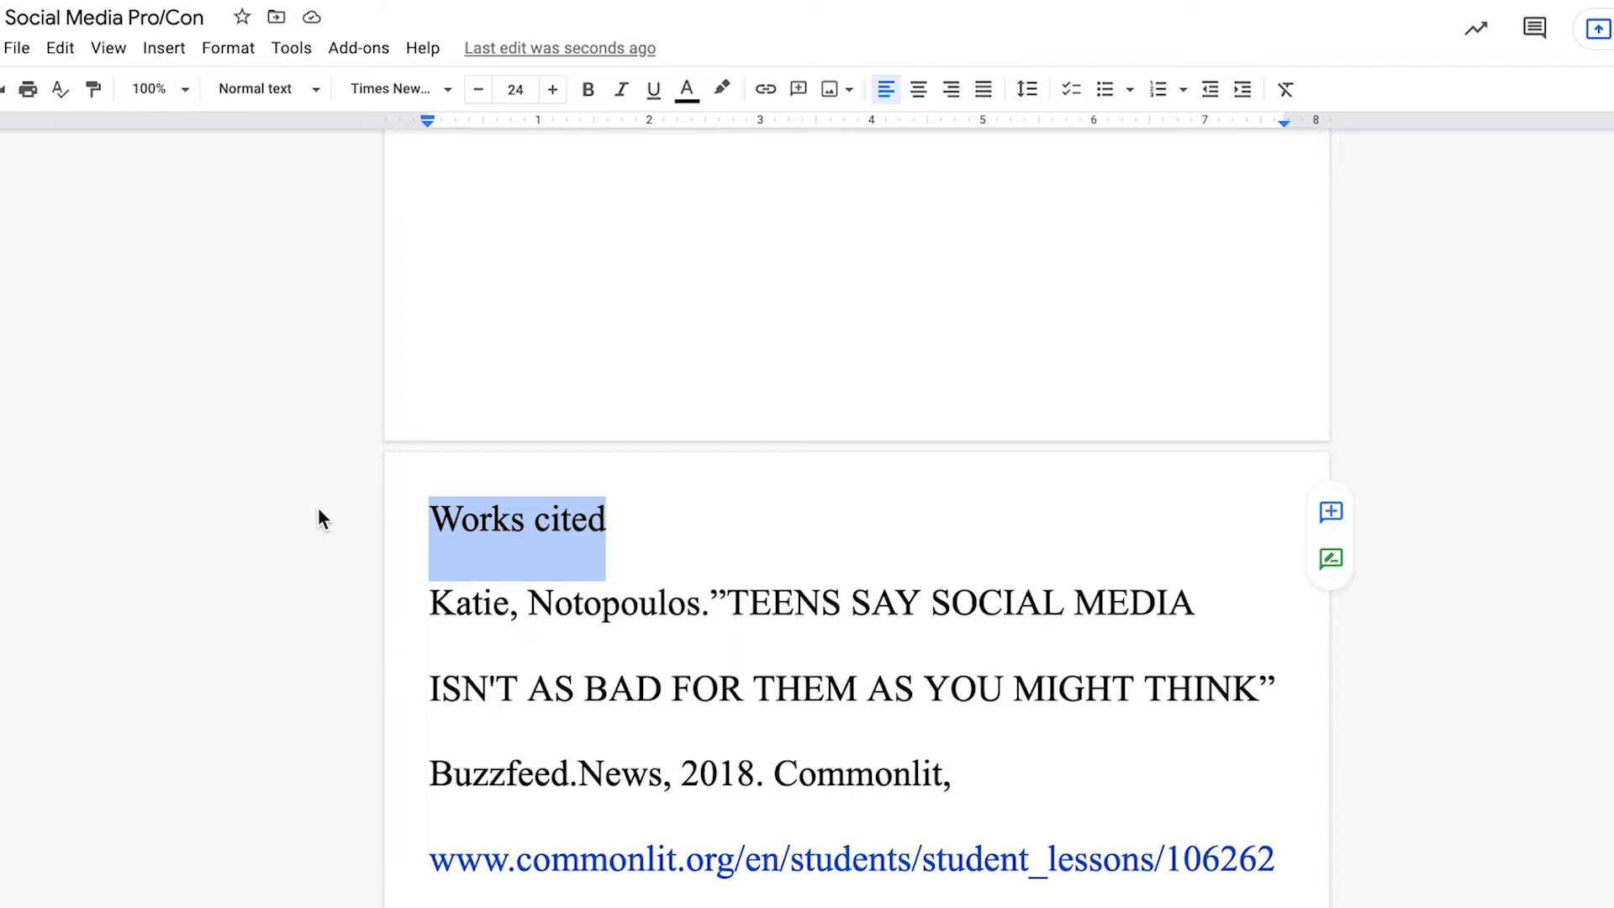
click(421, 528)
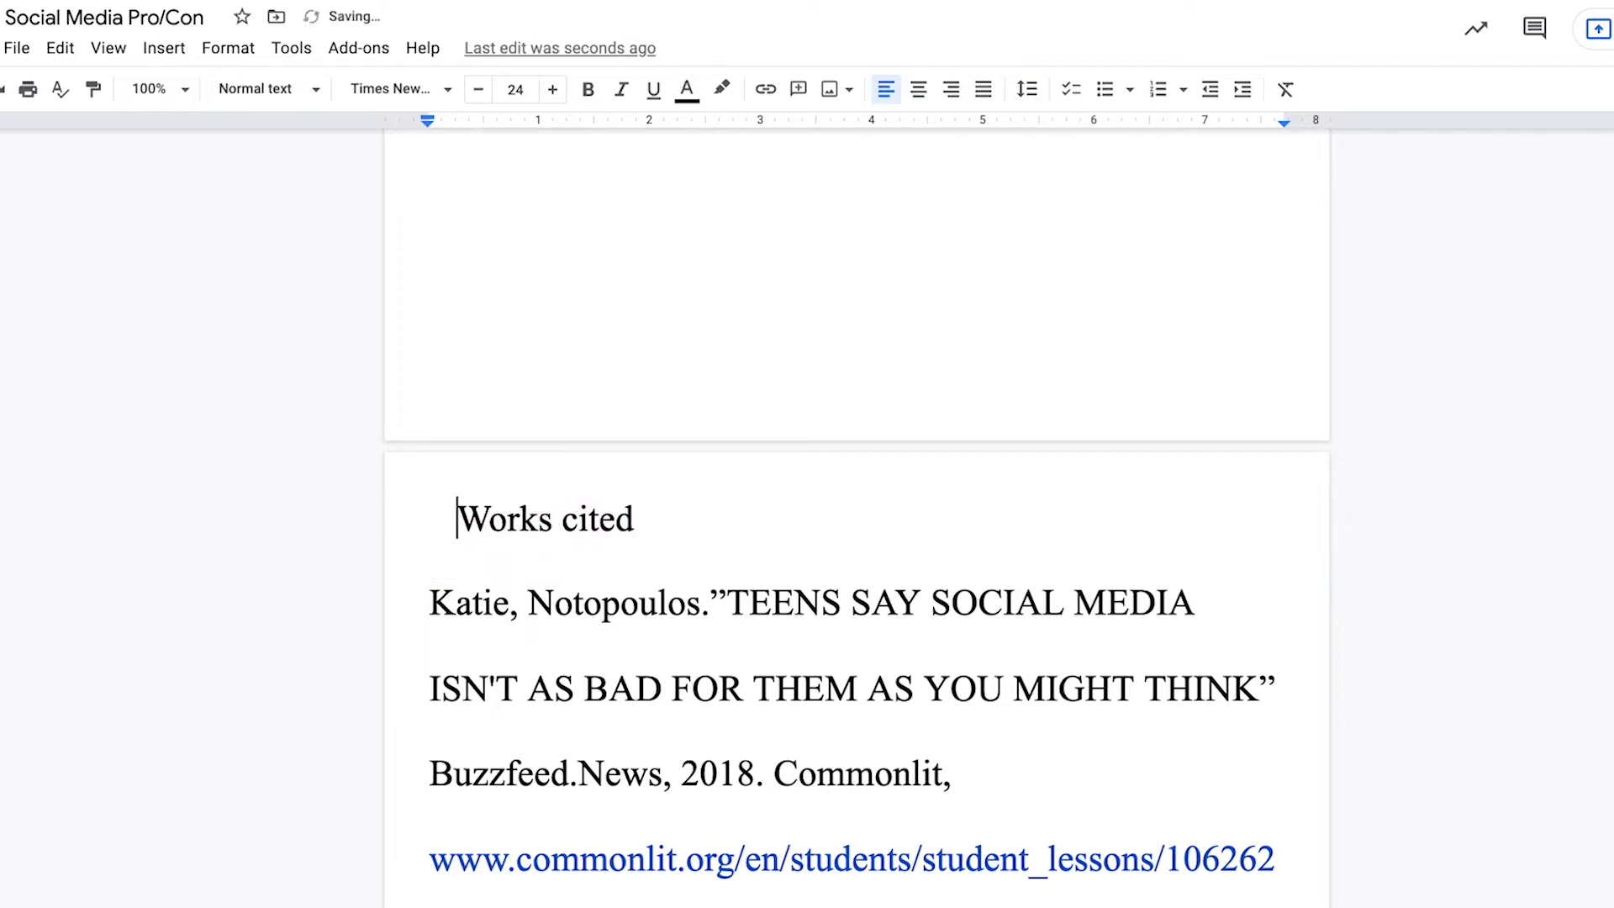
key(BackSpace)
key(BackSpace)
key(BackSpace)
key(BackSpace)
key(BackSpace)
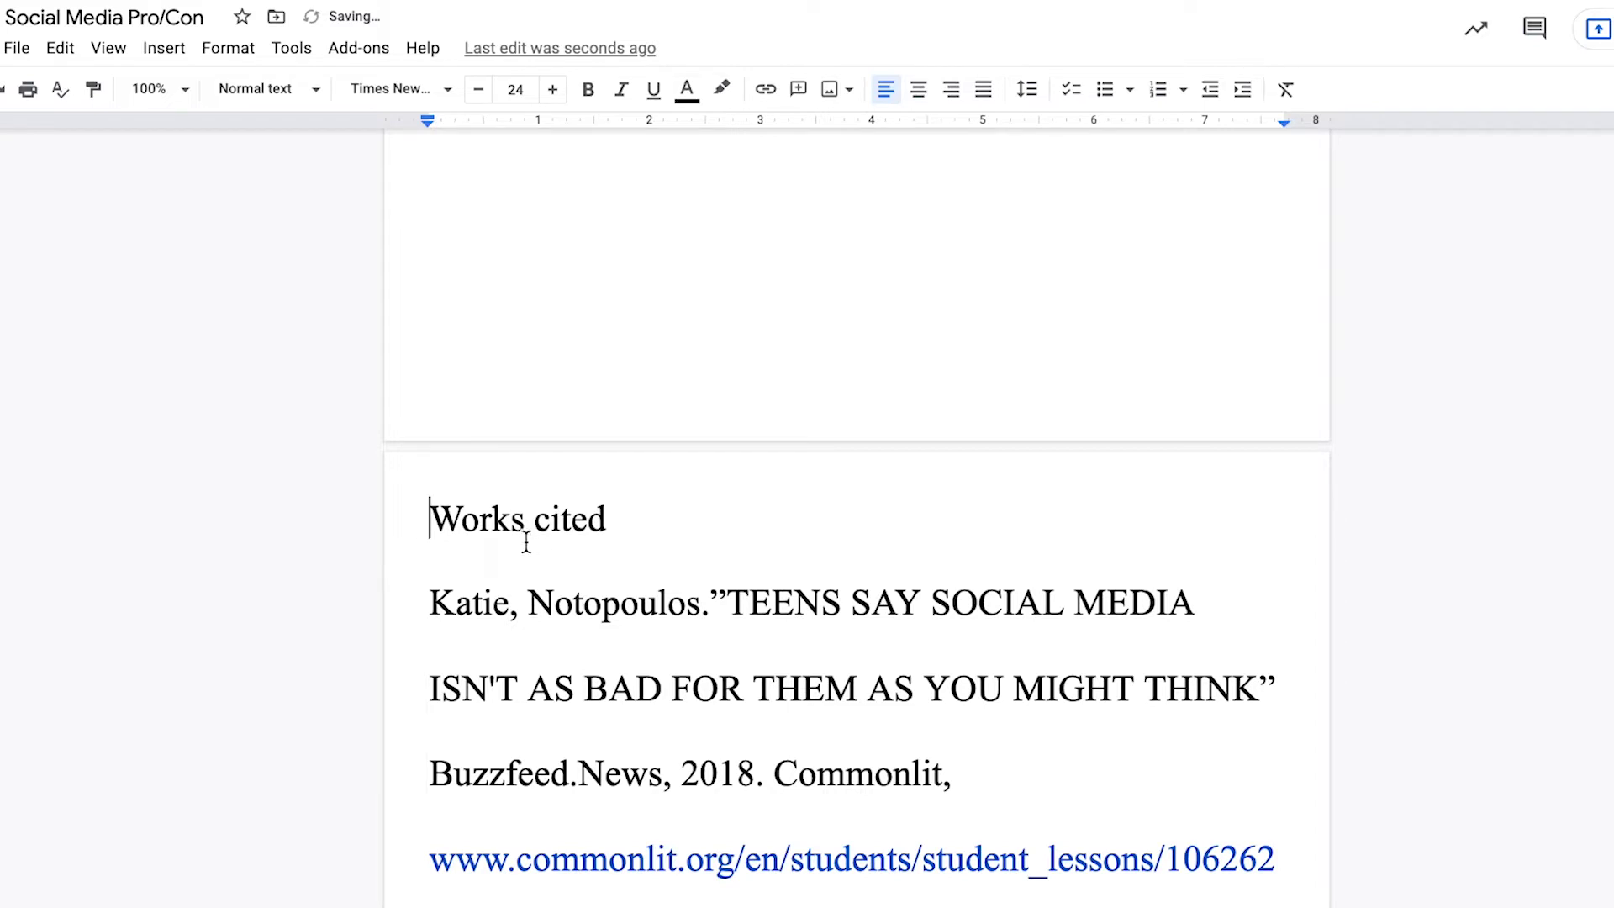
Center the "Works cited" heading horizontally on its page and clear the selection
double_click(475, 519)
drag(542, 519, 586, 517)
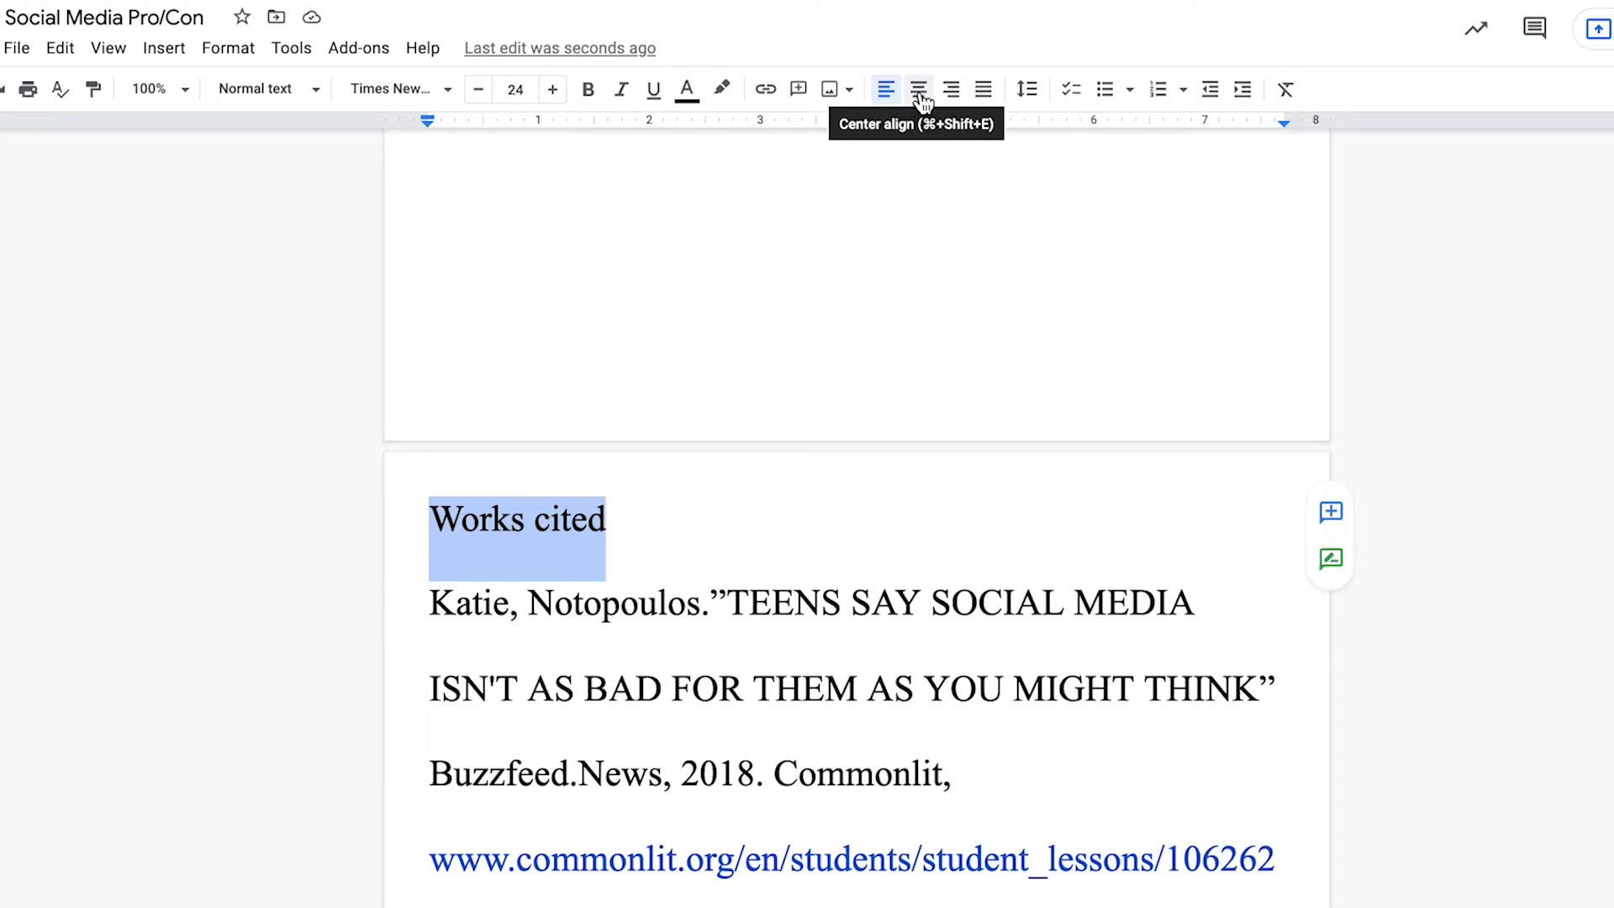
click(242, 52)
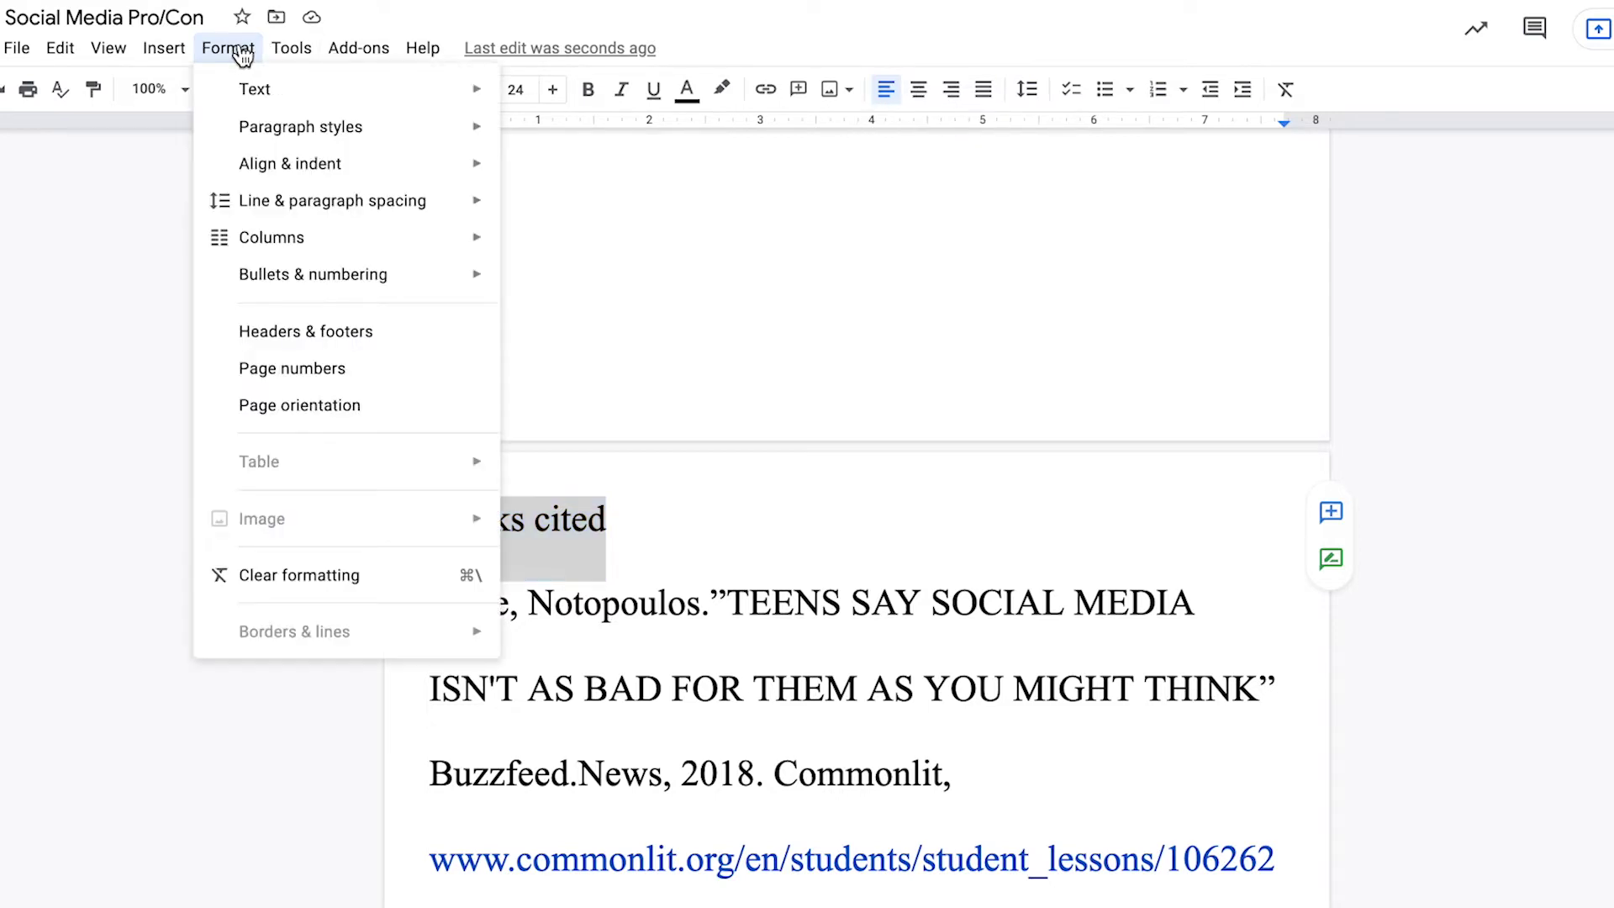
mouse_move(312, 176)
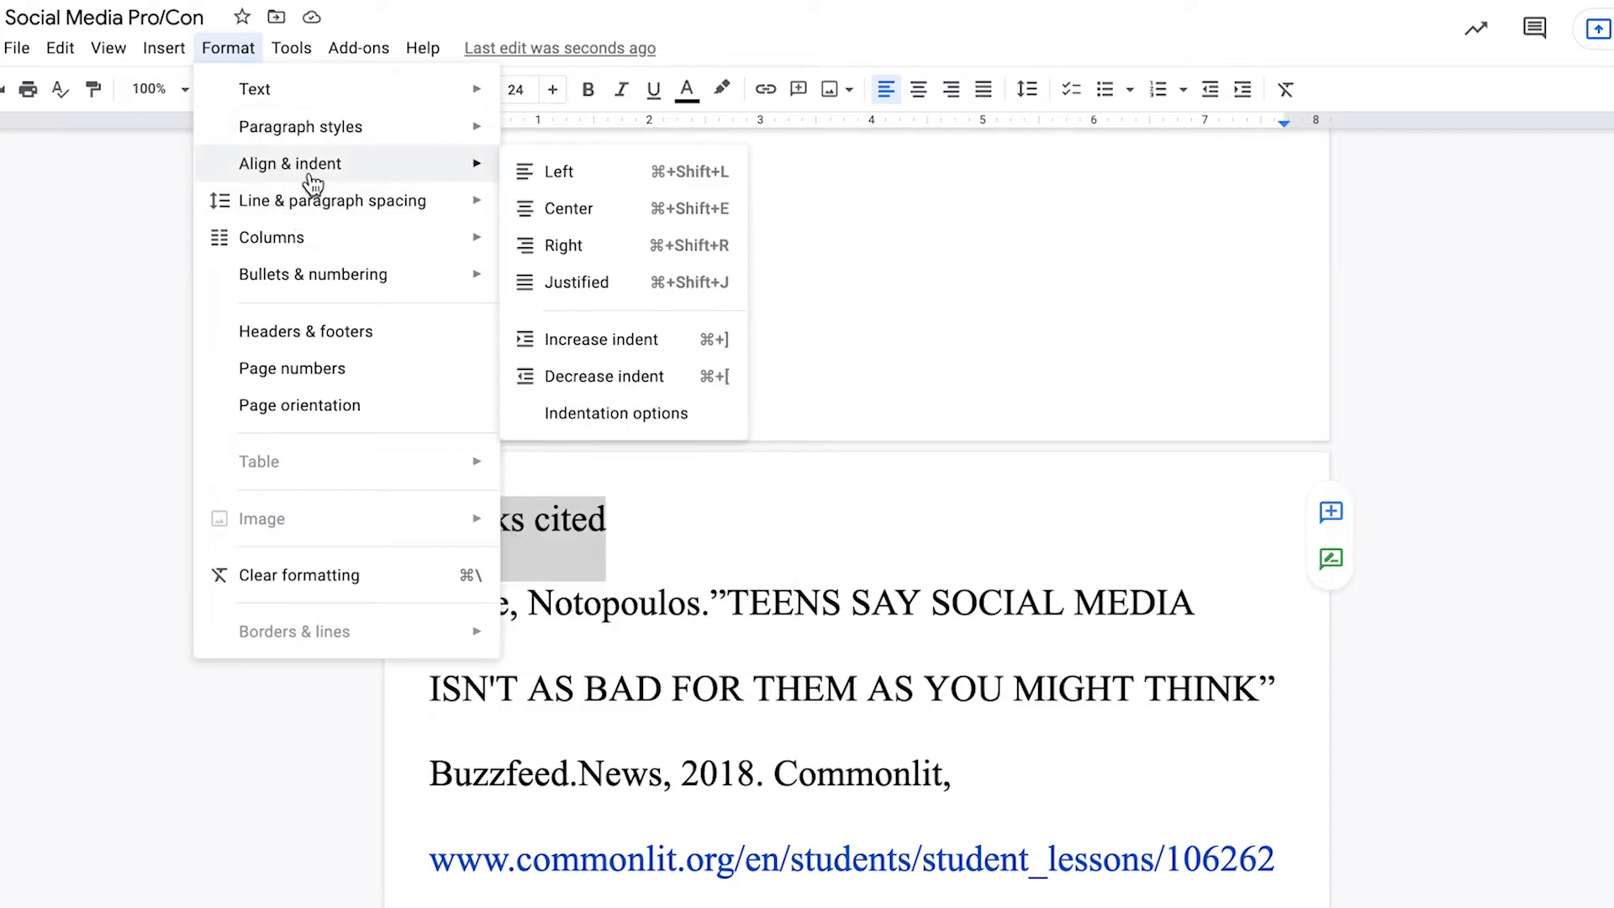
click(618, 217)
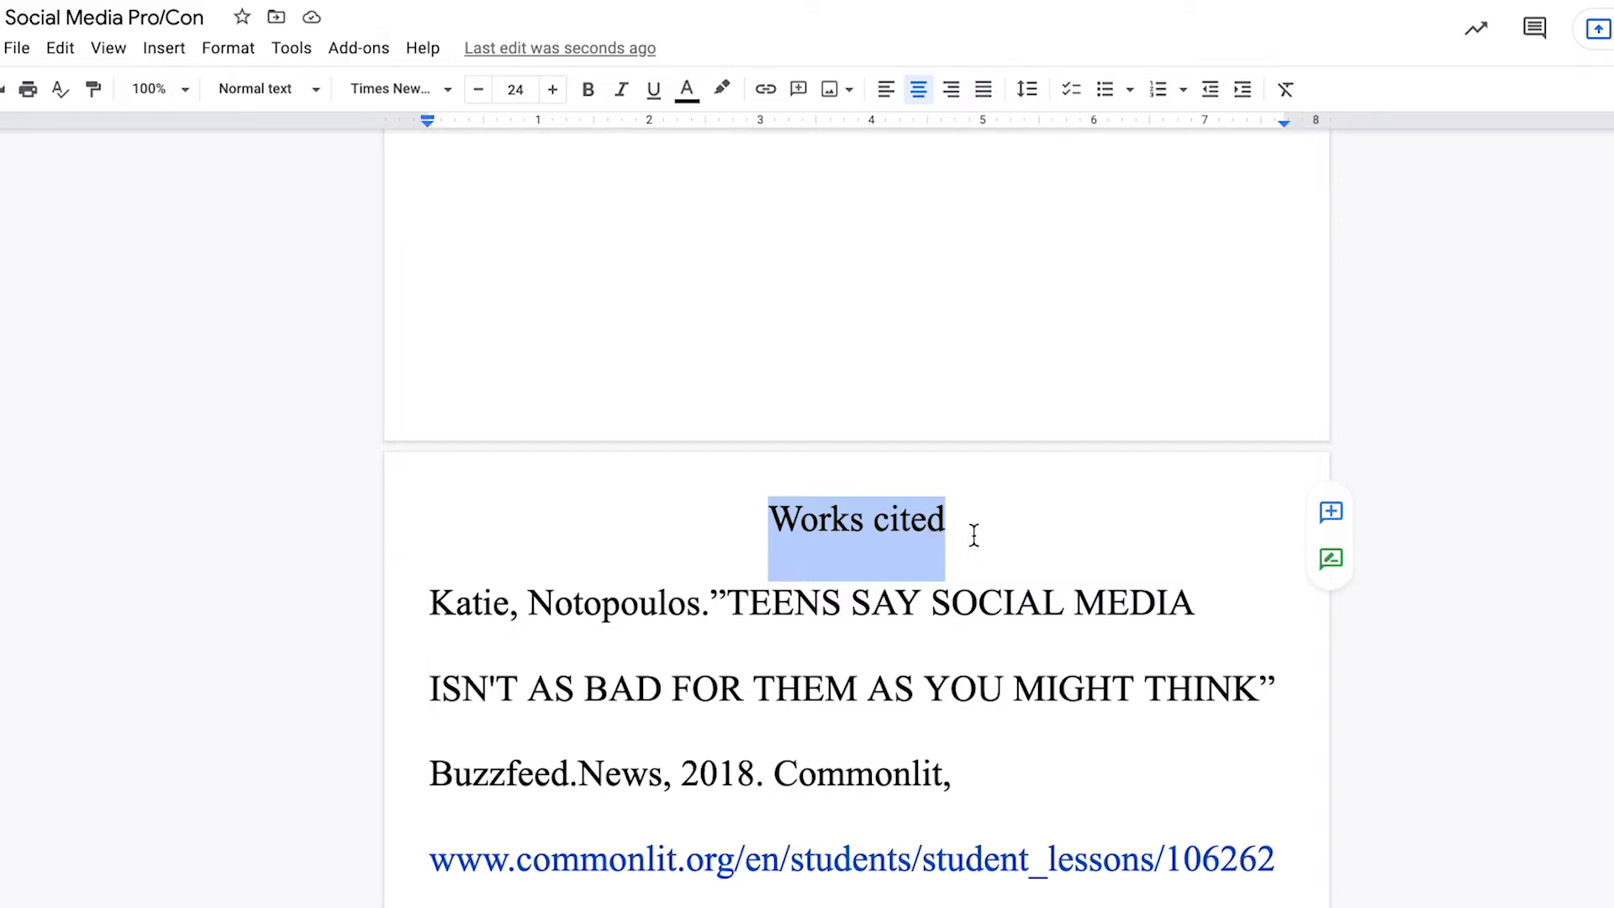
click(891, 531)
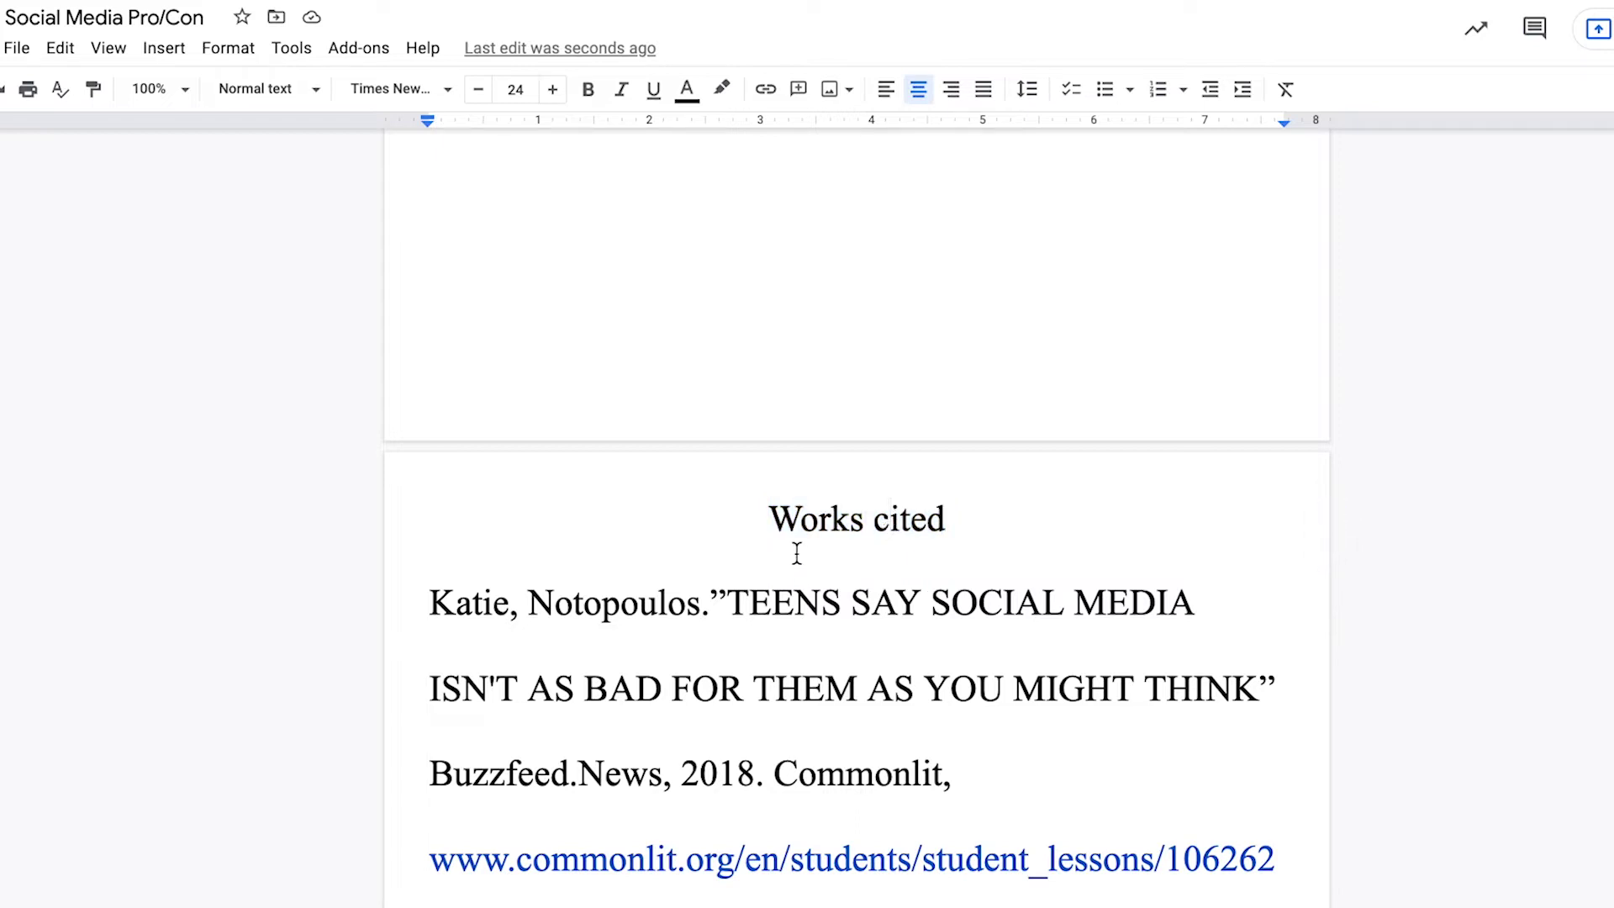
Capitalize the second word of the heading so that it reads "Works Cited"
click(792, 527)
click(888, 526)
key(BackSpace)
text(C)
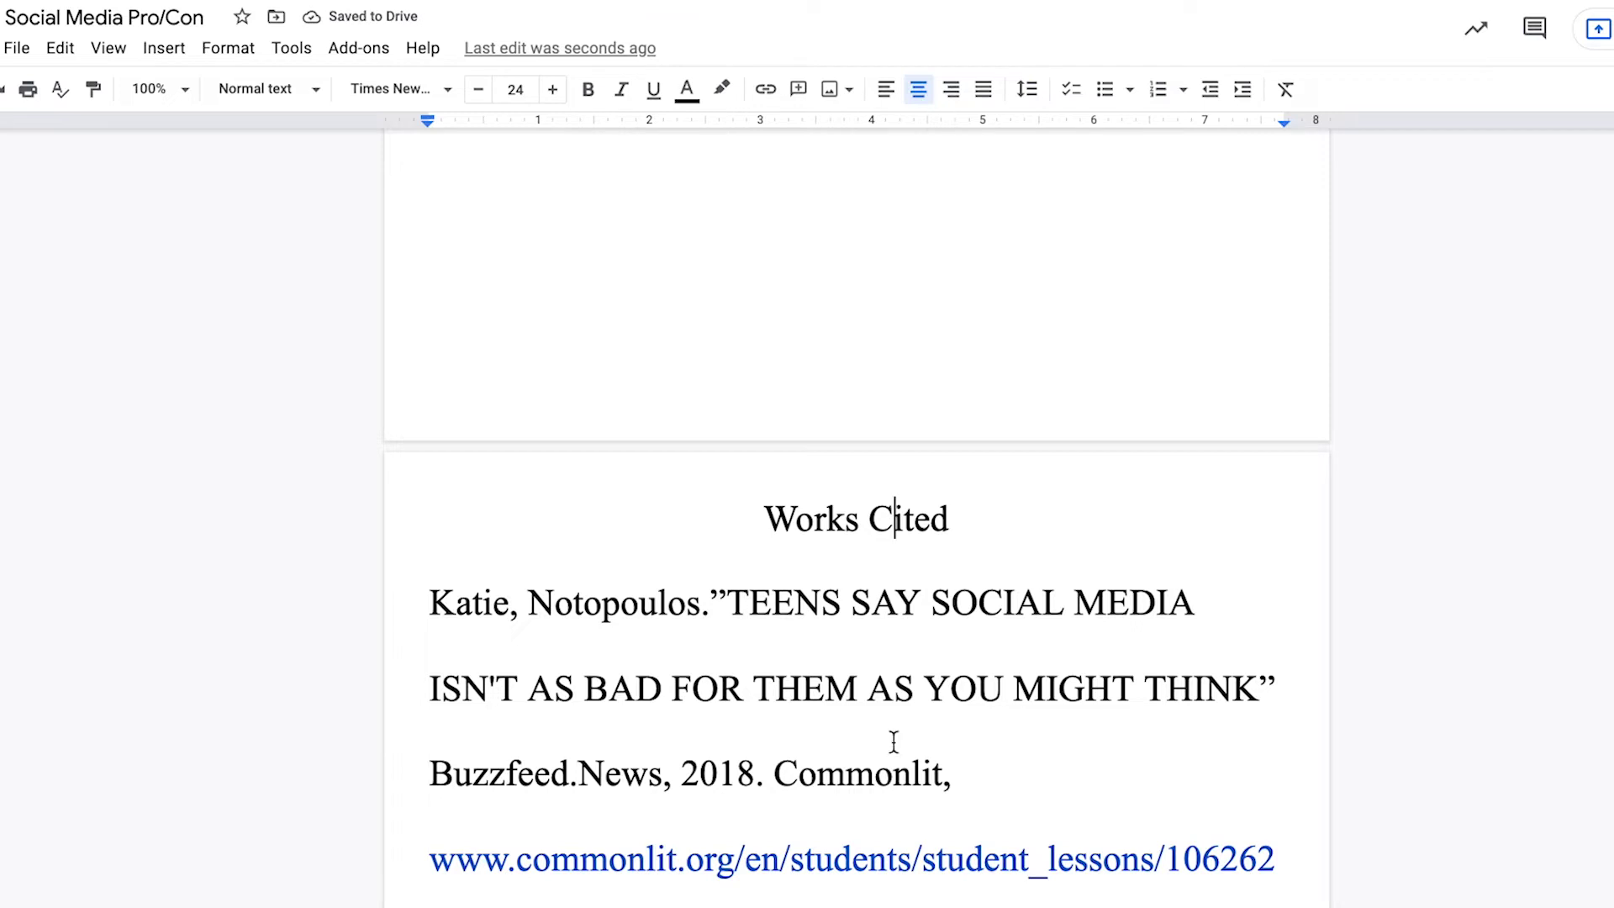
Try the singular form "Work Cited" in the heading, and restore the "s" again
click(955, 519)
drag(856, 518, 852, 519)
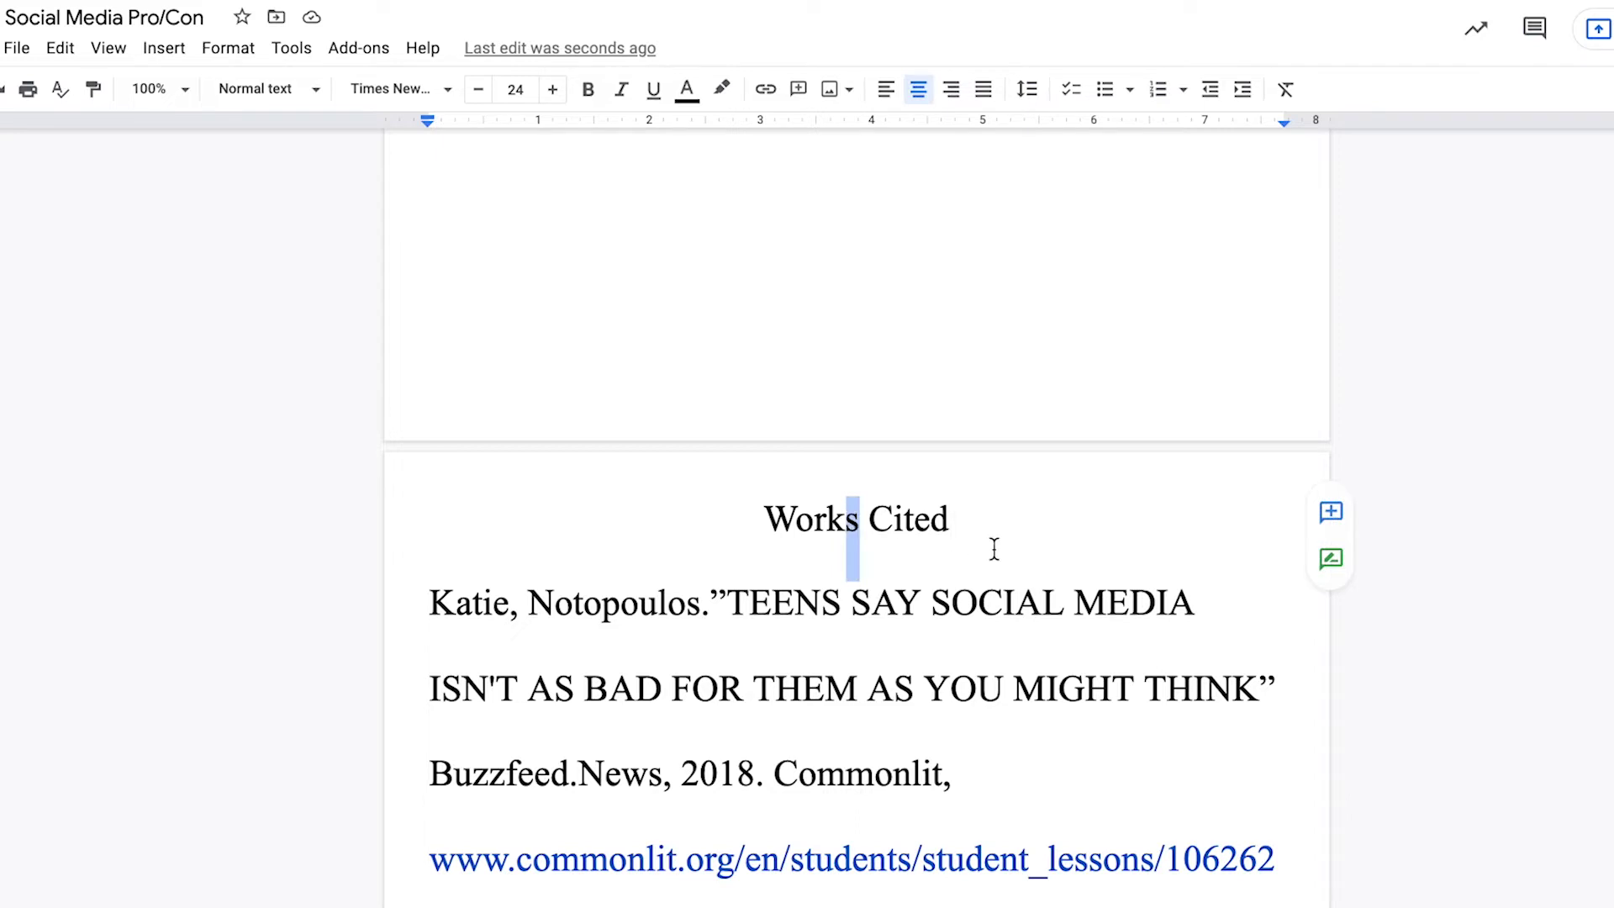
scroll(1463, 695, down, 4)
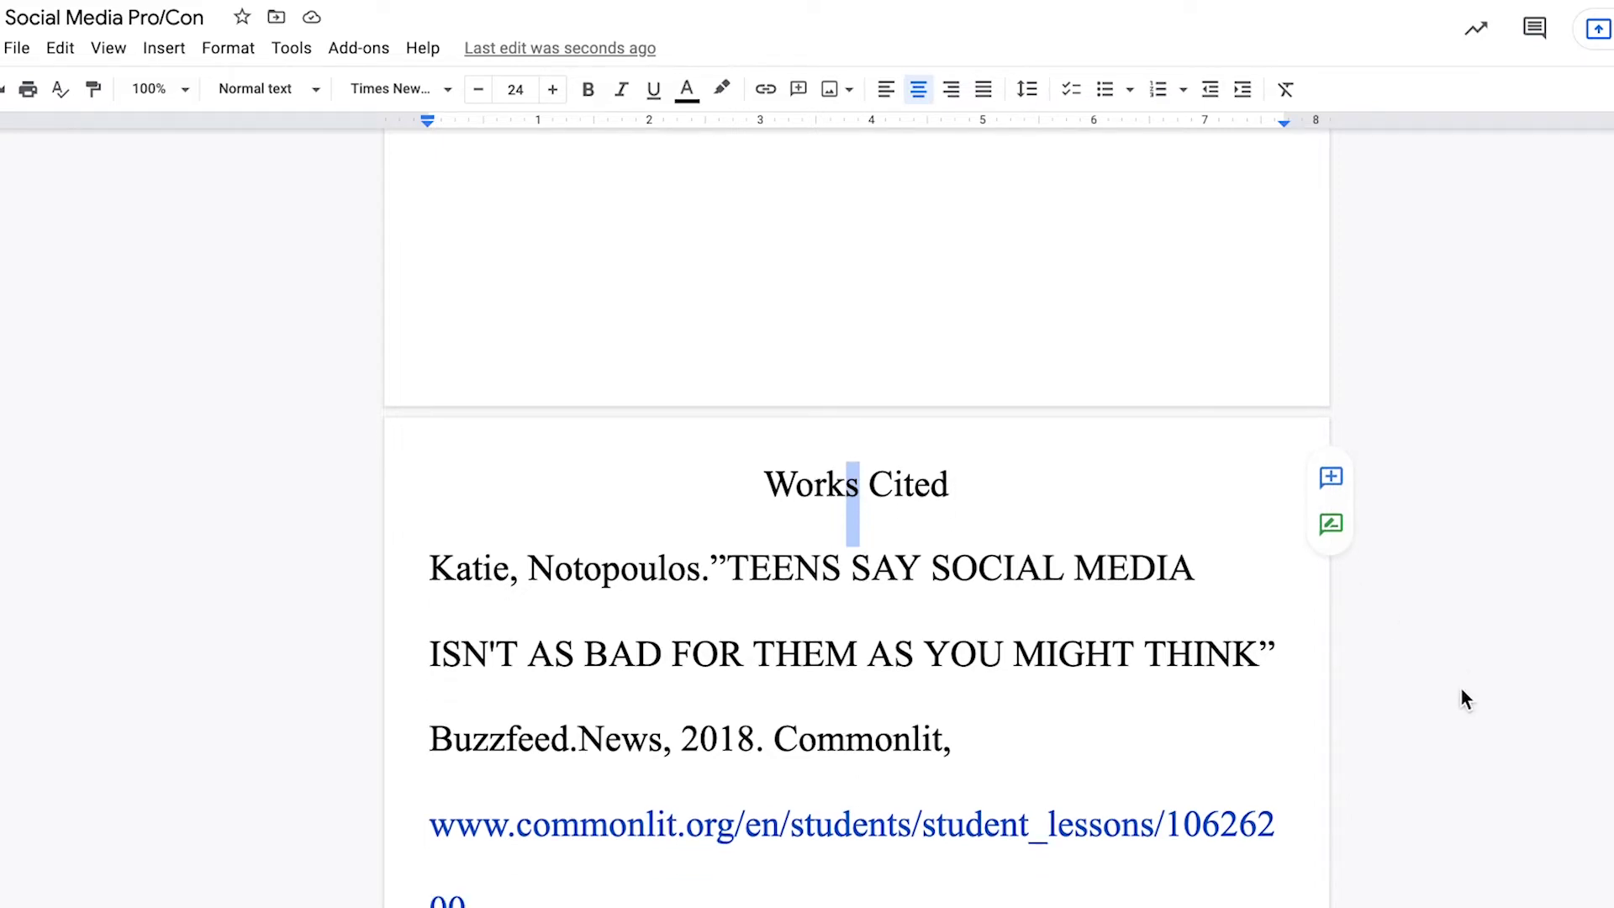
scroll(1463, 695, down, 1)
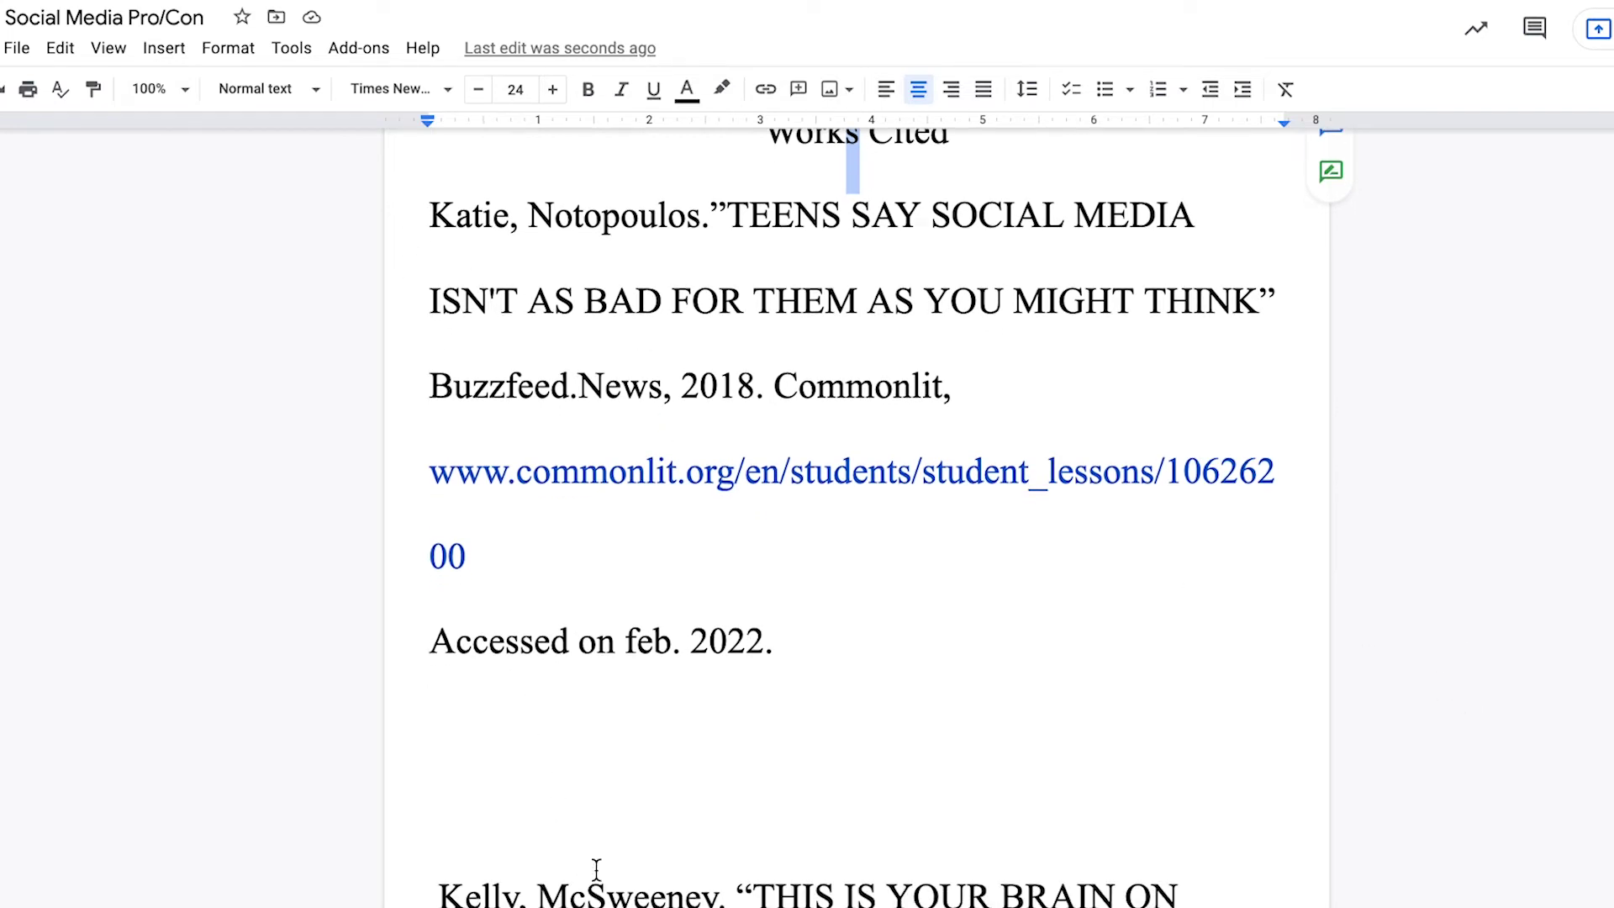
scroll(598, 839, down, 1)
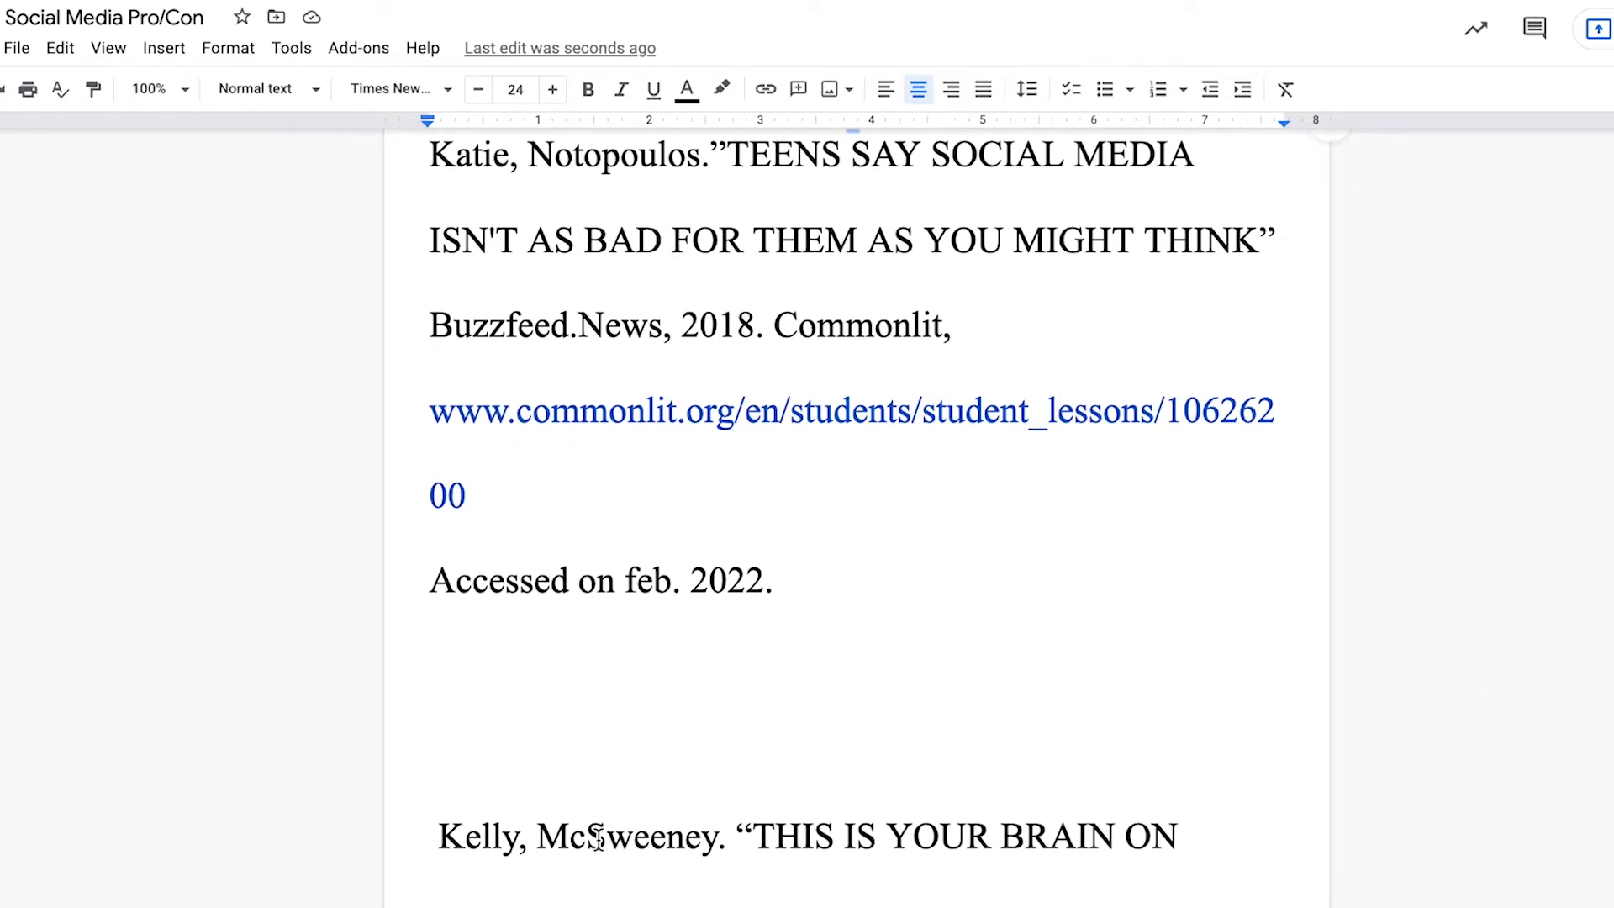
scroll(598, 839, up, 2)
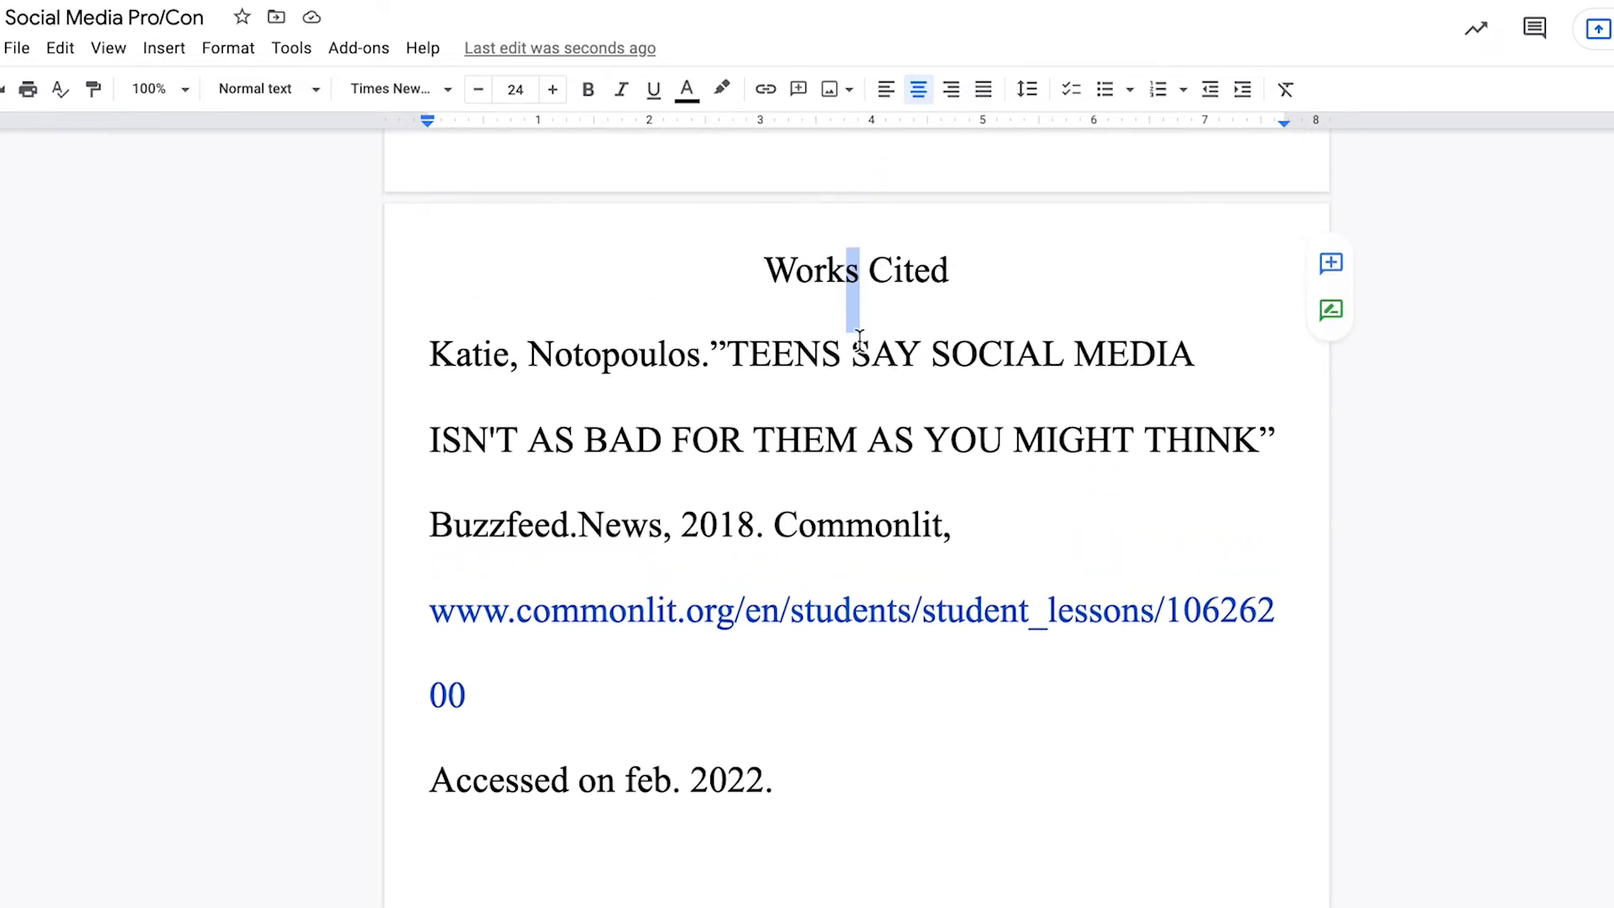
click(851, 307)
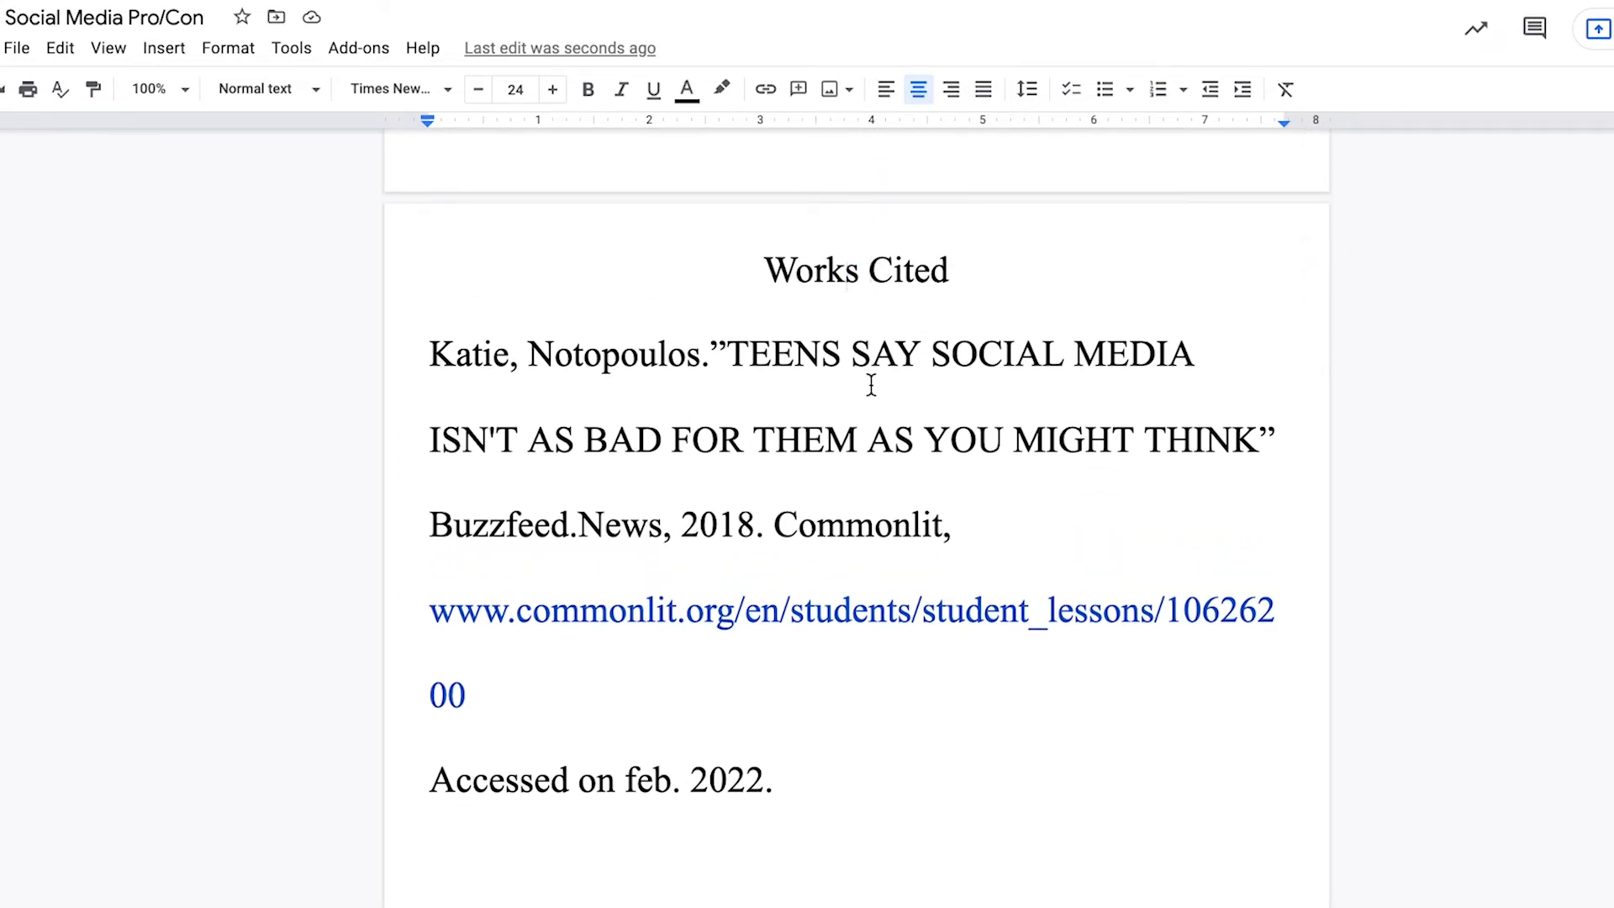
key(BackSpace)
key(BackSpace)
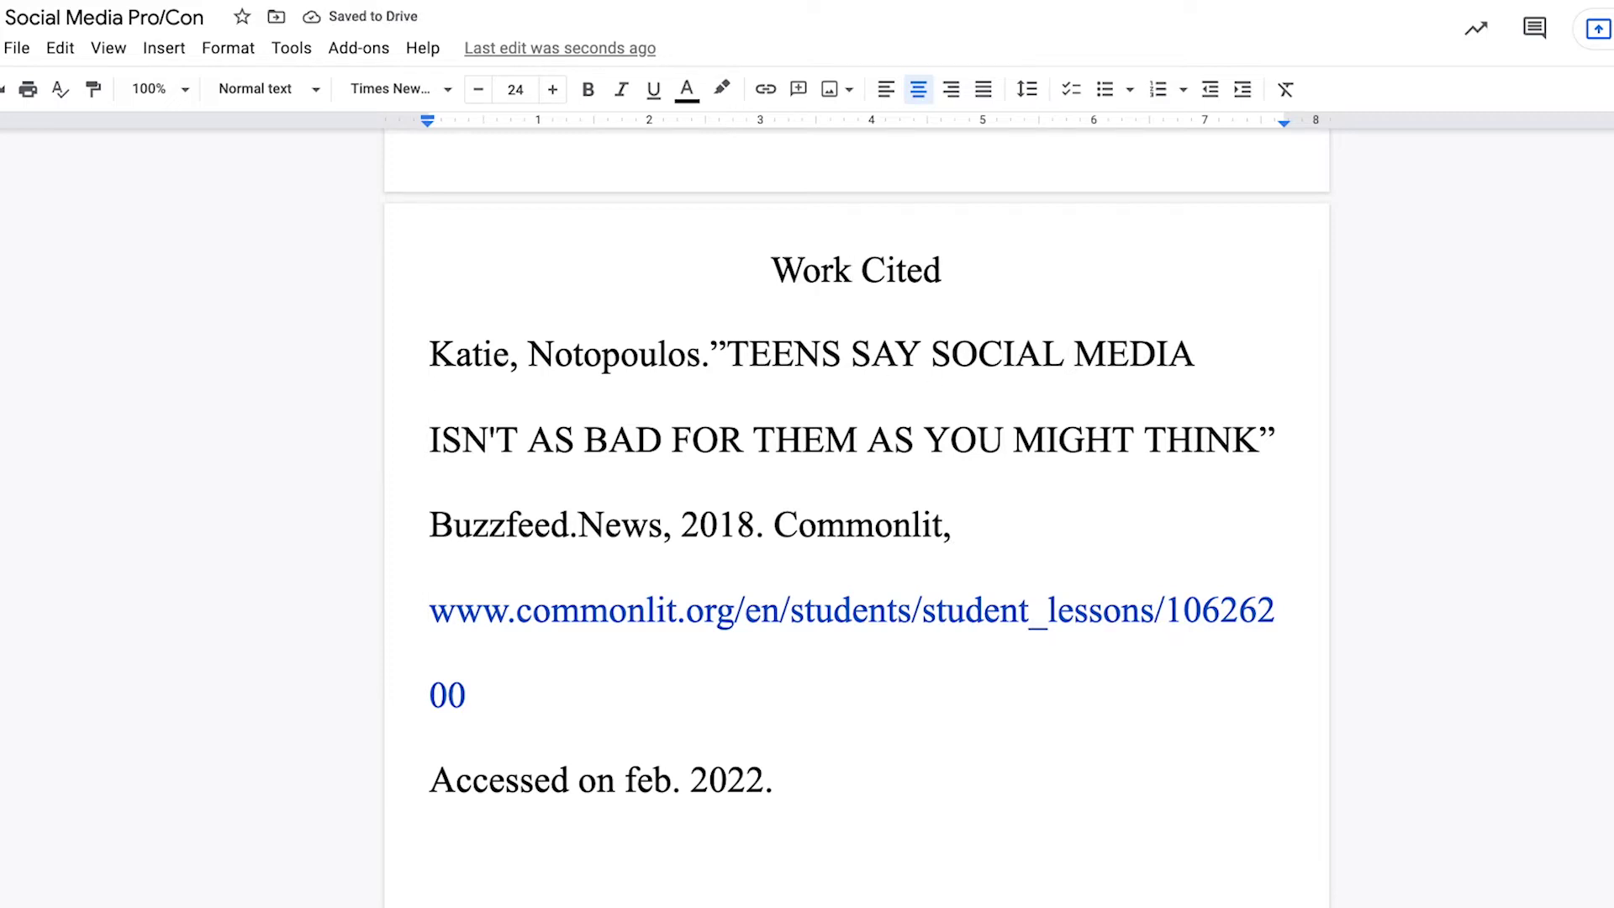
text(s)
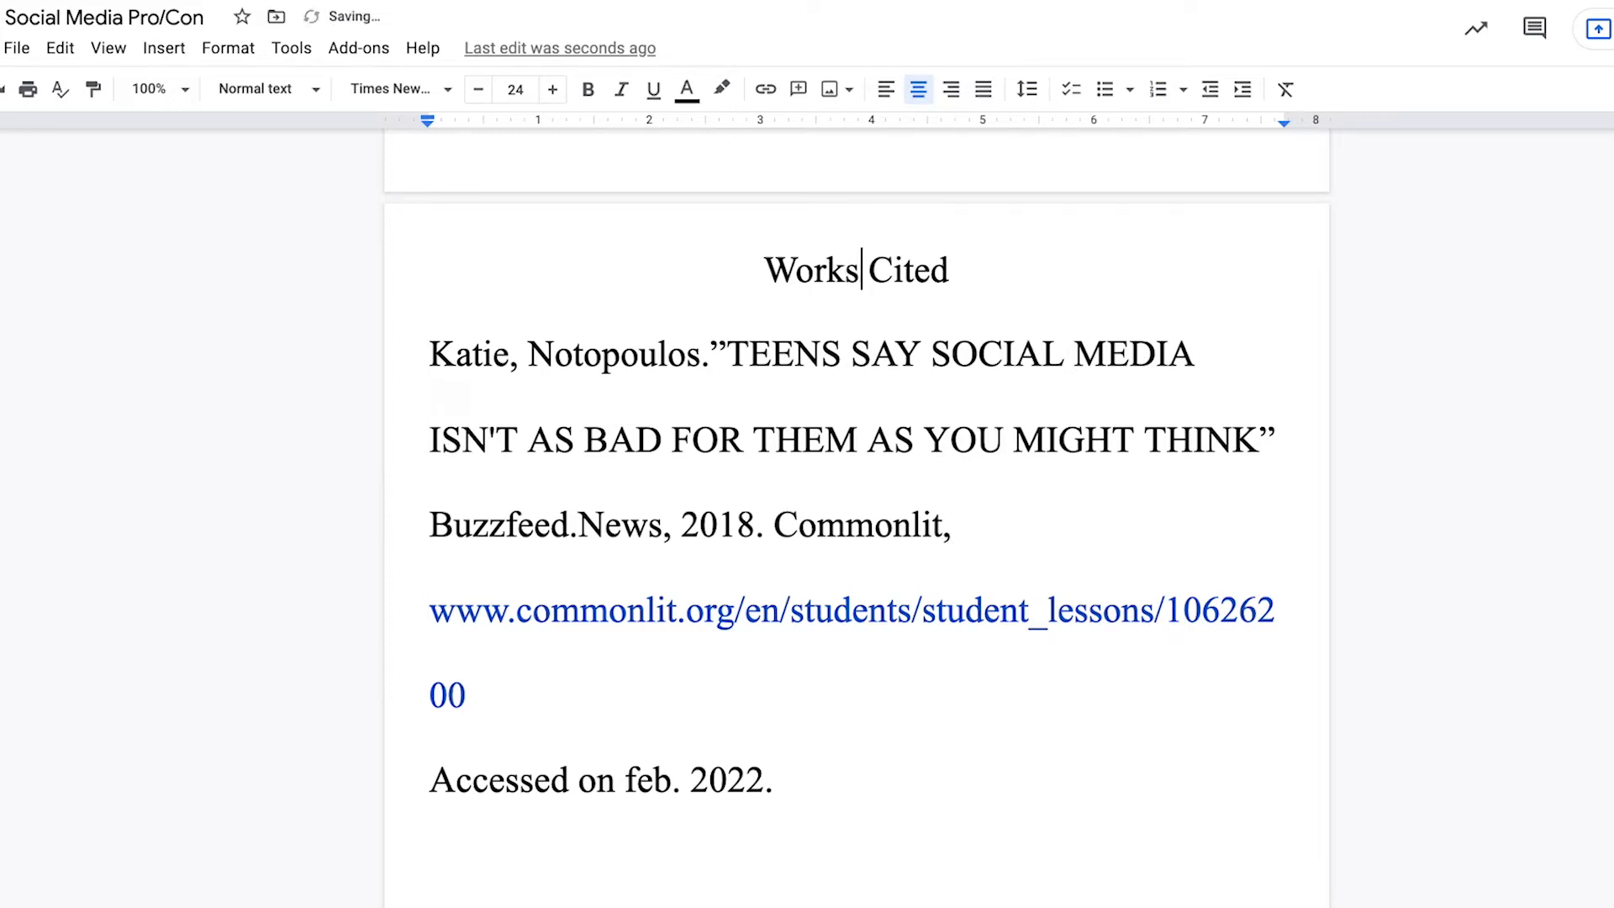
click(1169, 450)
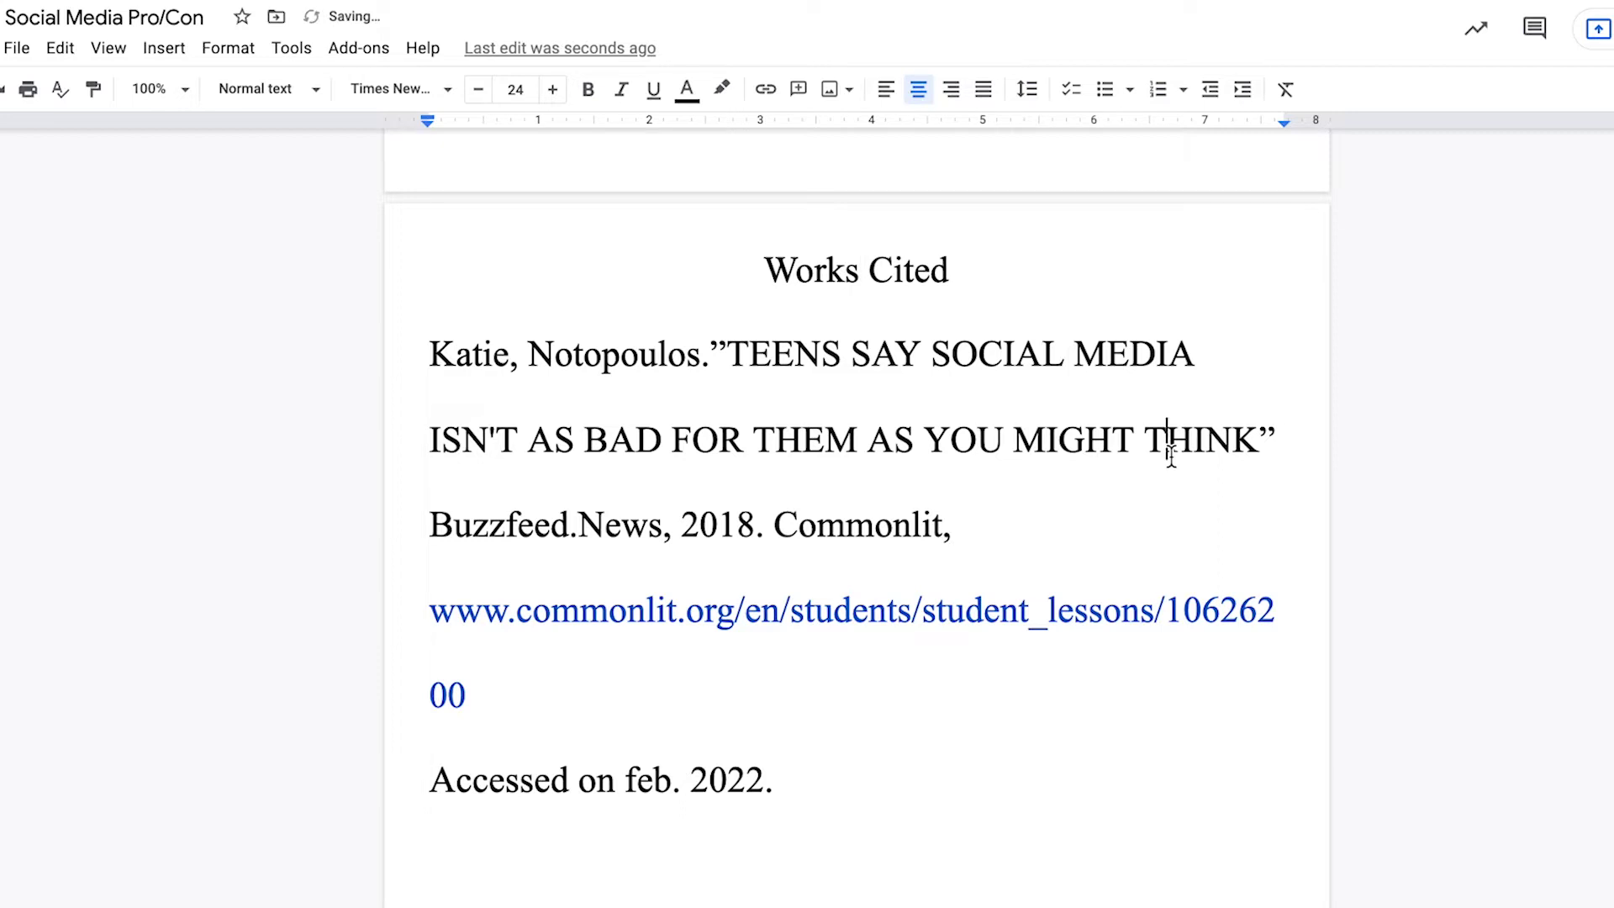
double_click(875, 273)
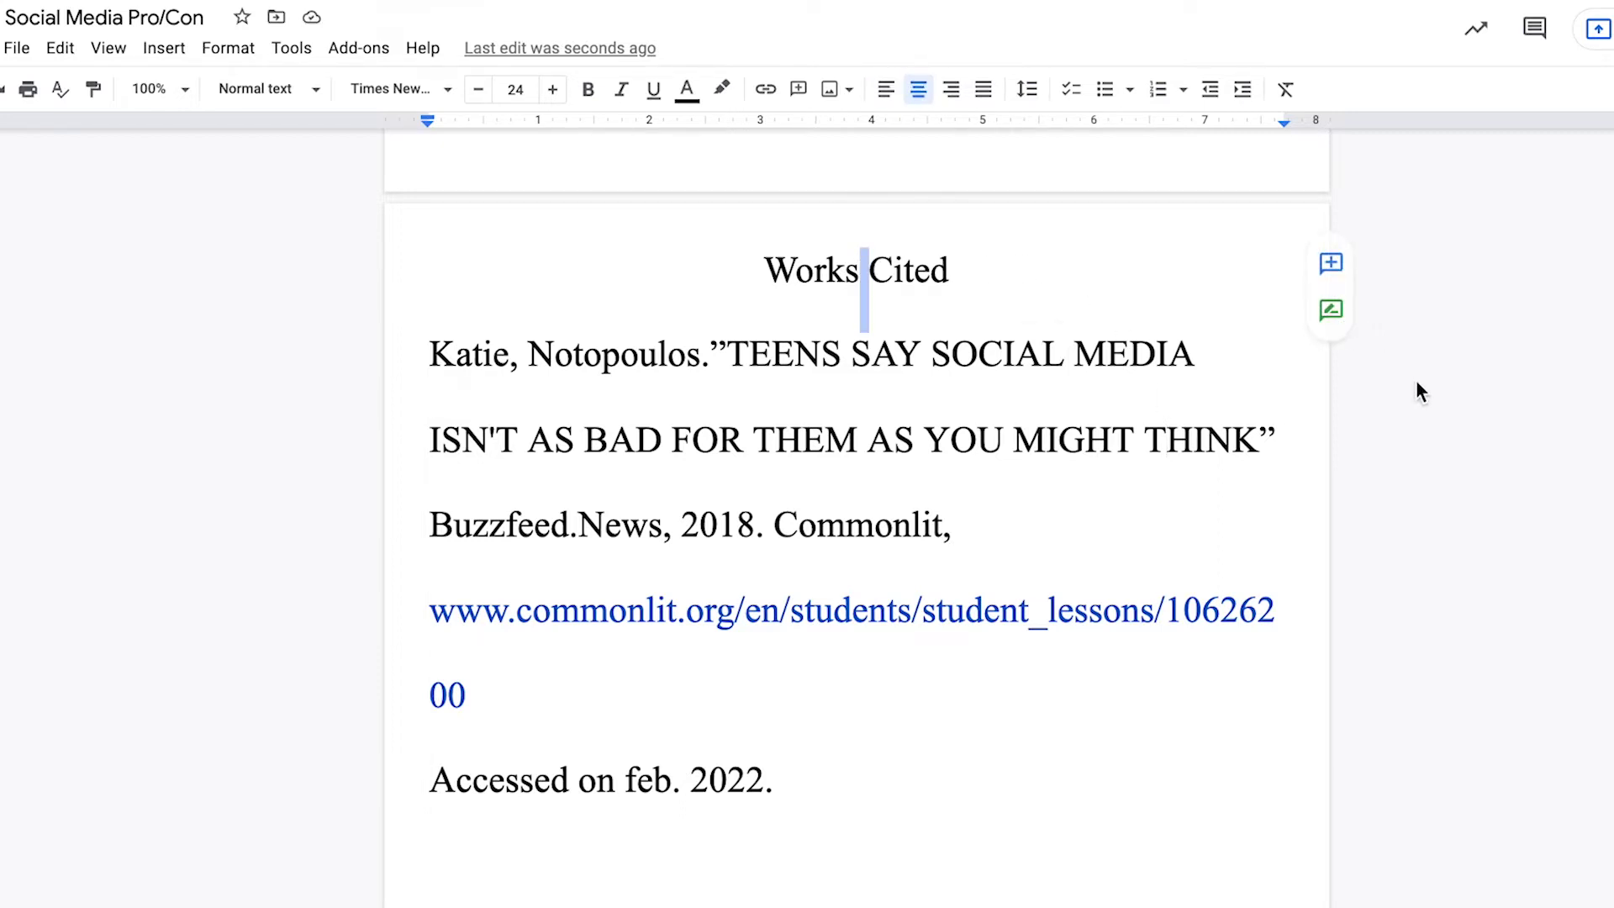
click(933, 278)
drag(942, 284, 948, 283)
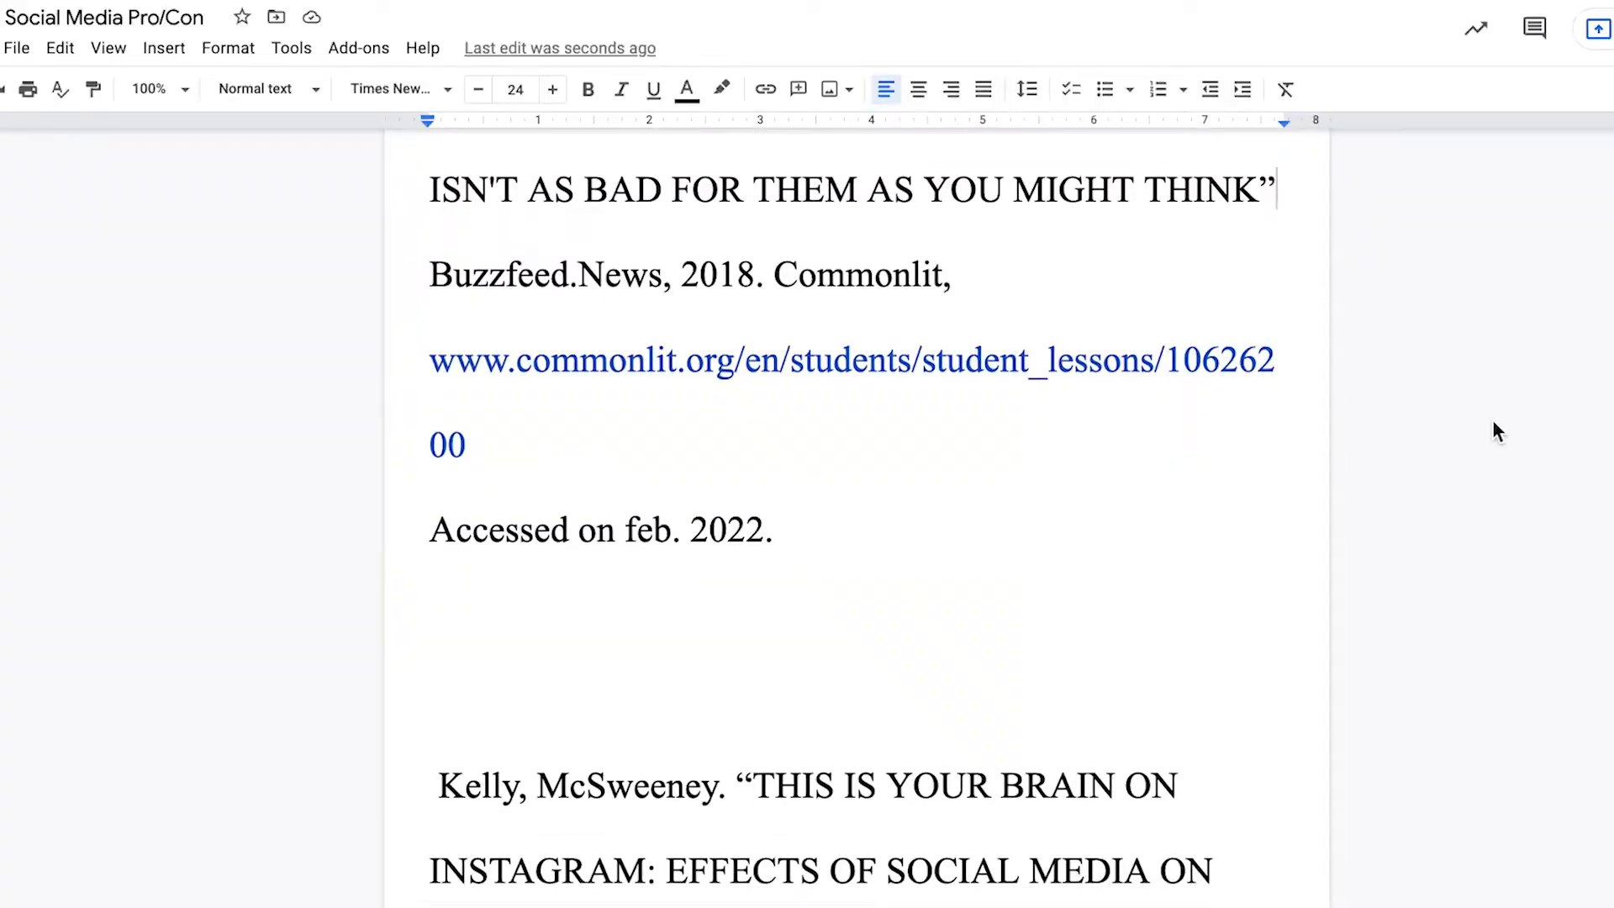
Delete the blank lines between the first and second citations and the leading space before the second one
double_click(996, 669)
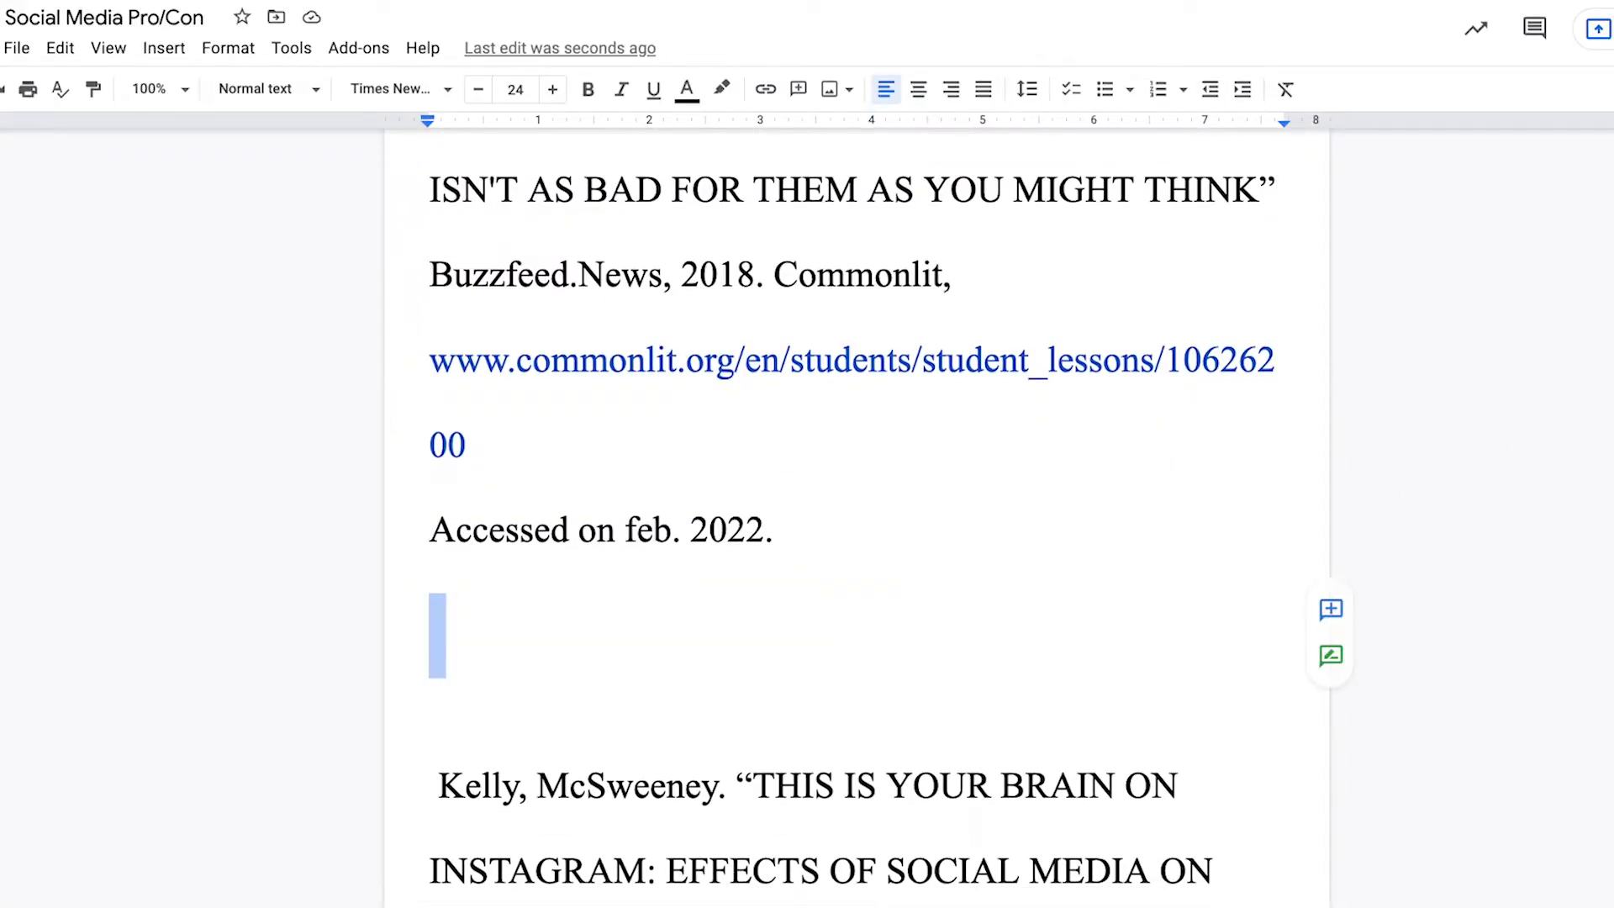
key(BackSpace)
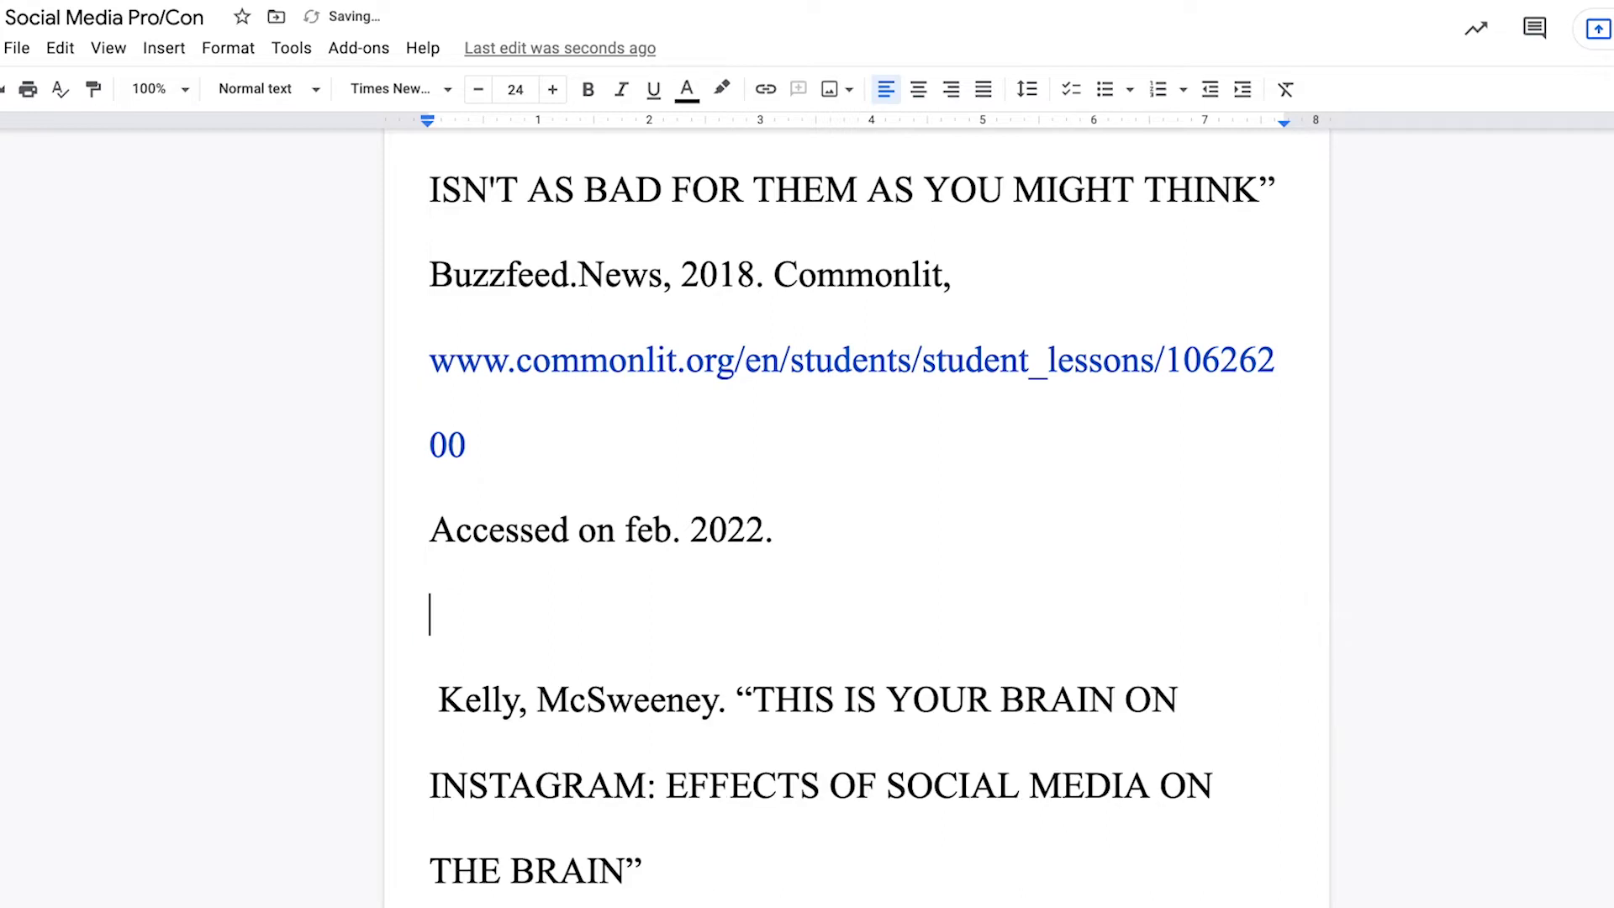
double_click(1187, 595)
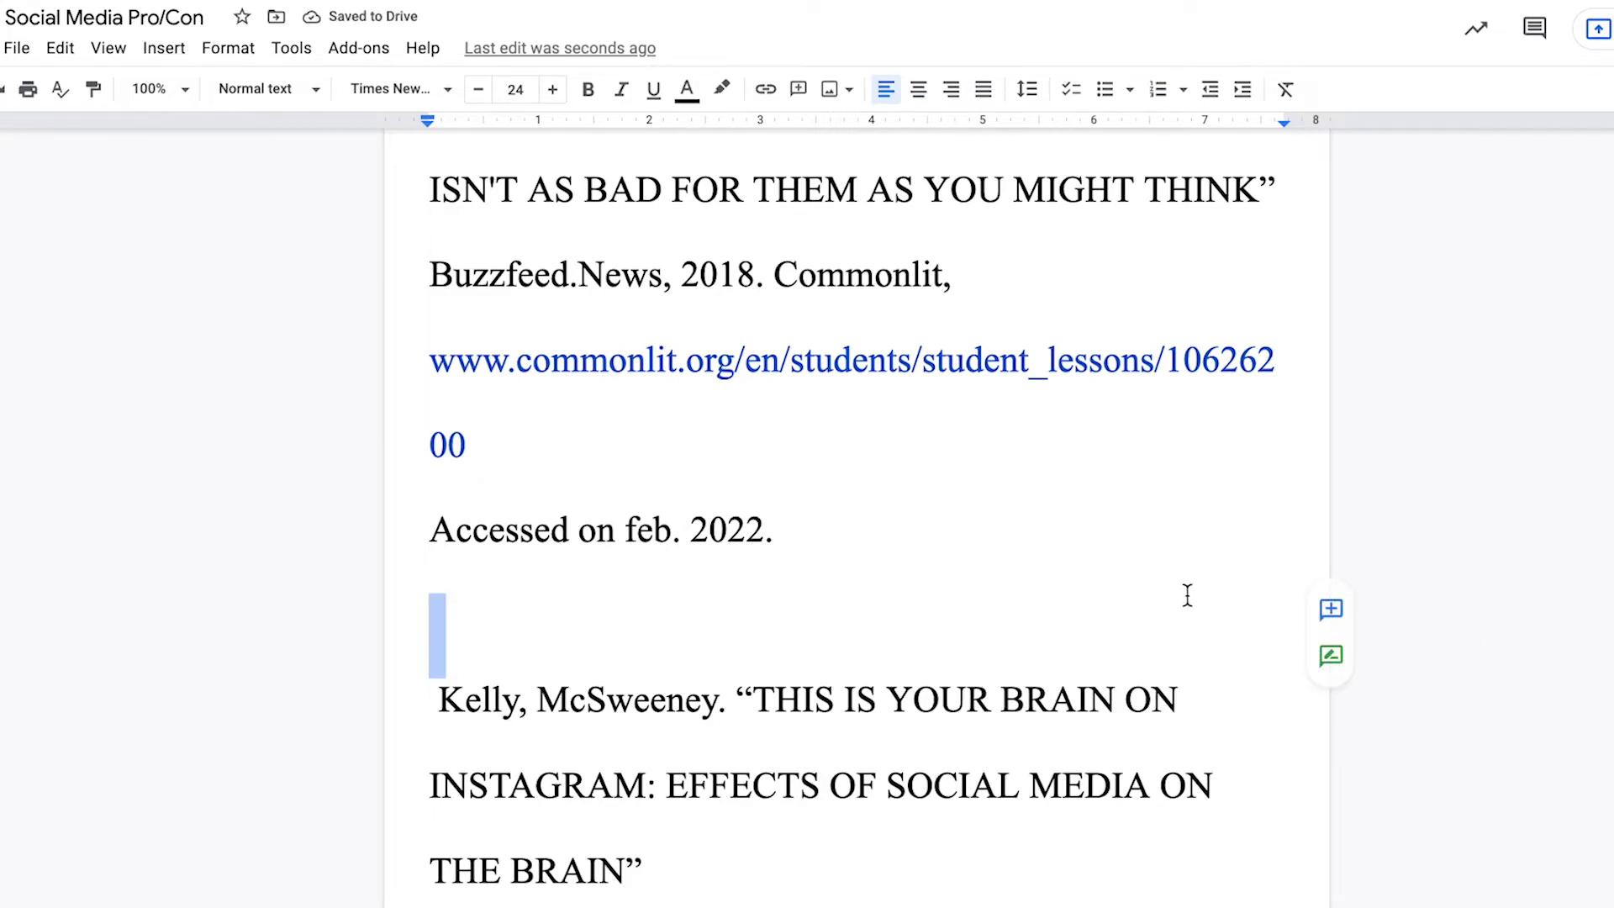
key(BackSpace)
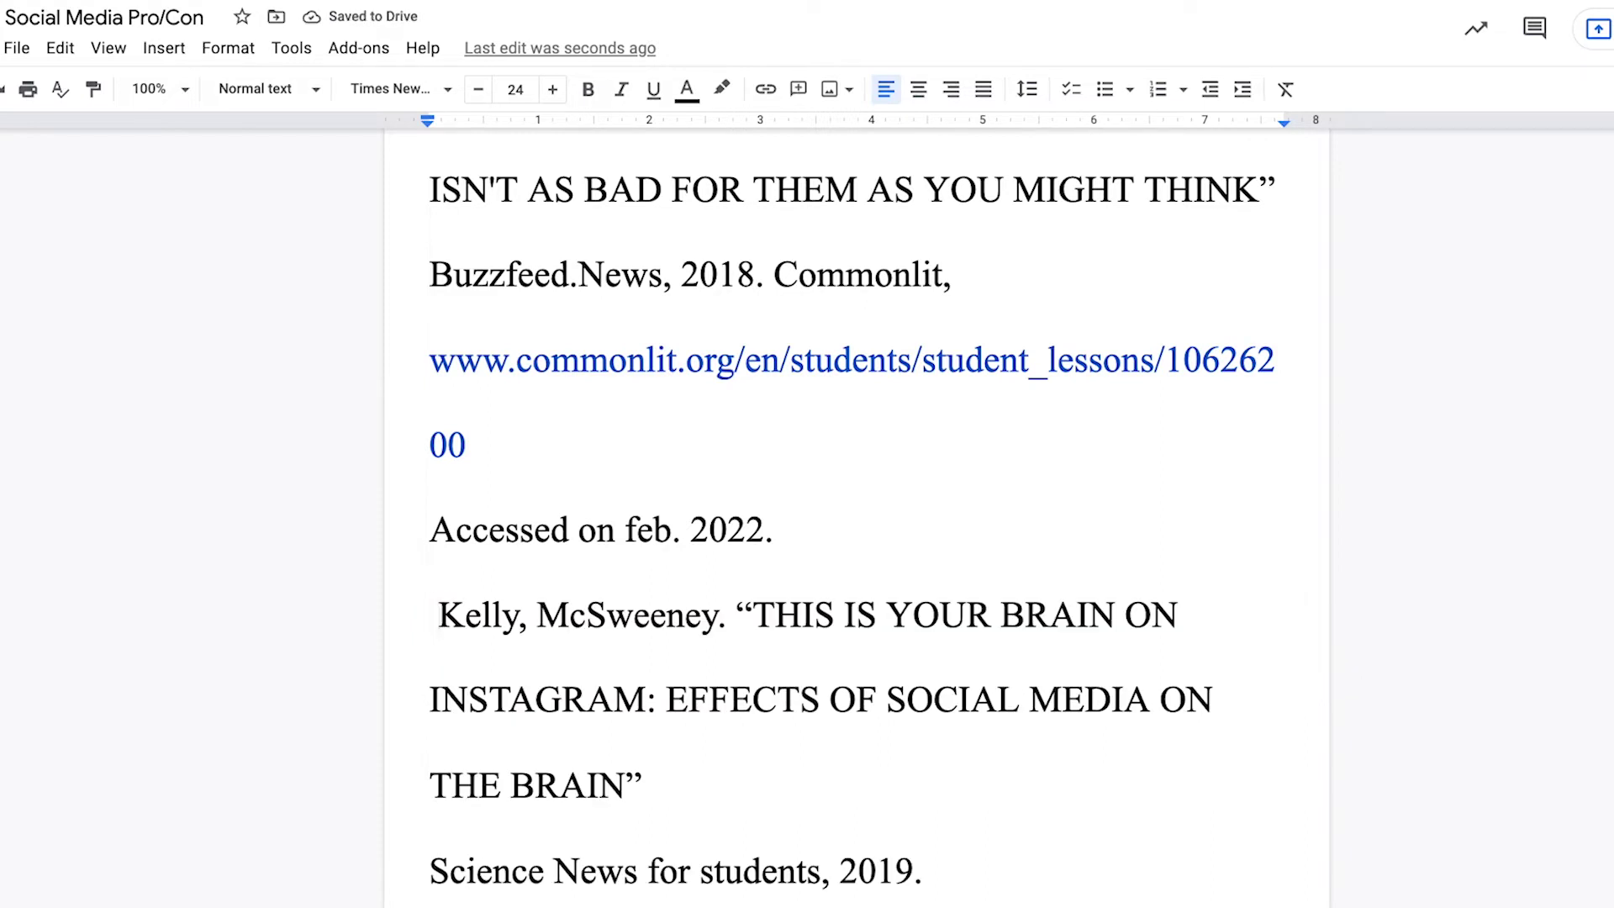
key(BackSpace)
Apply a hanging special indent of 0.5 inches to all the citations below the "Works Cited" heading
scroll(1255, 730, up, 3)
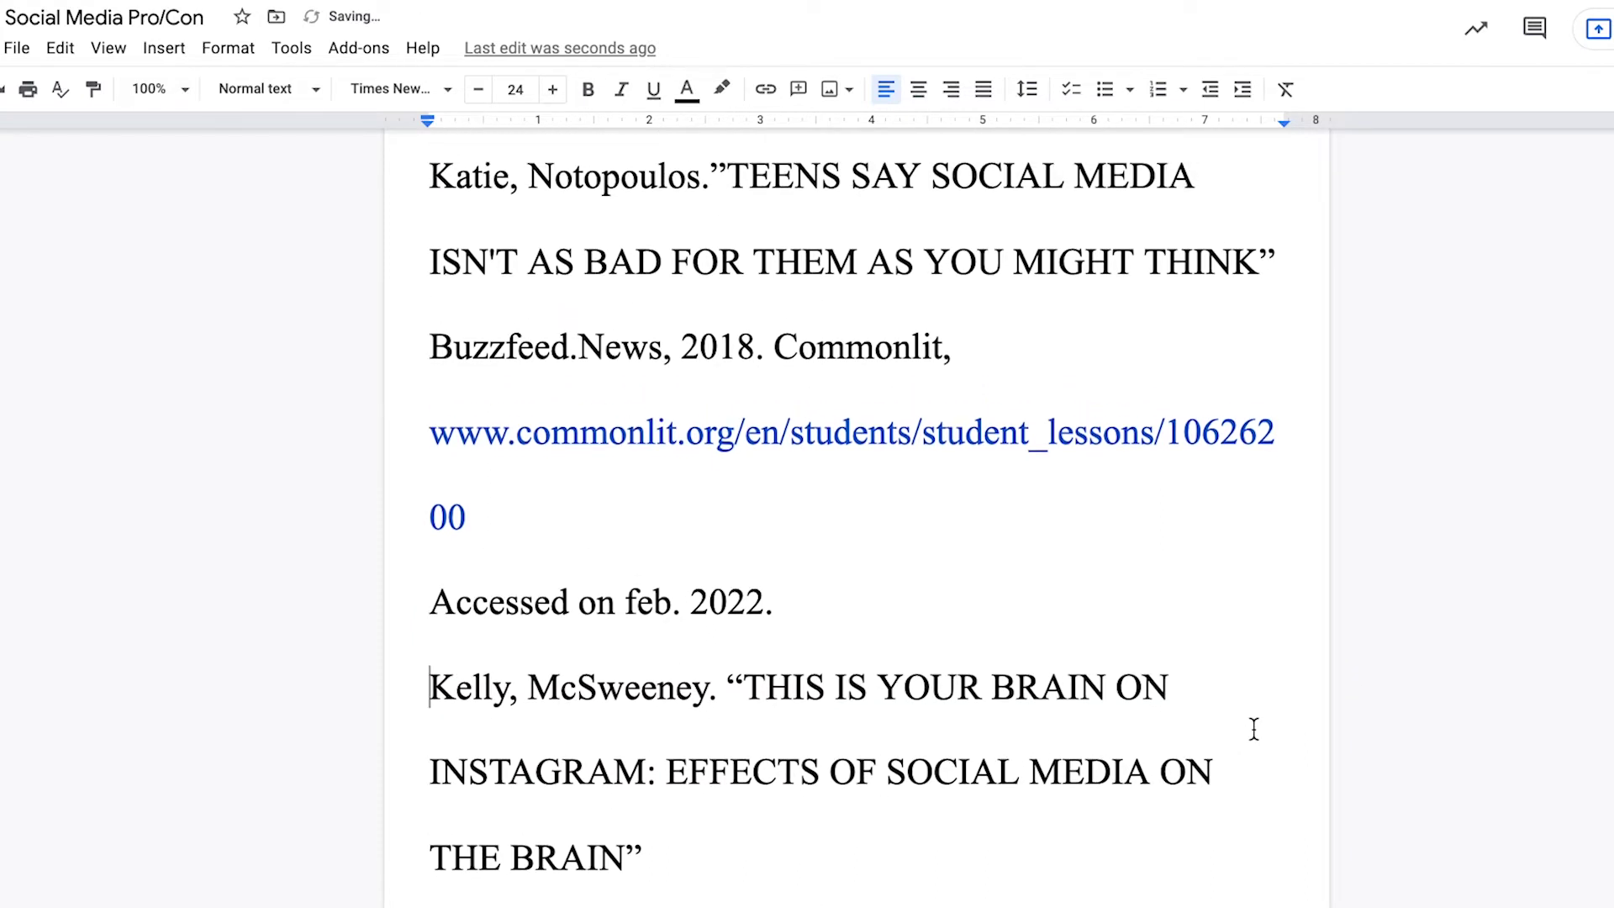
scroll(1254, 729, down, 1)
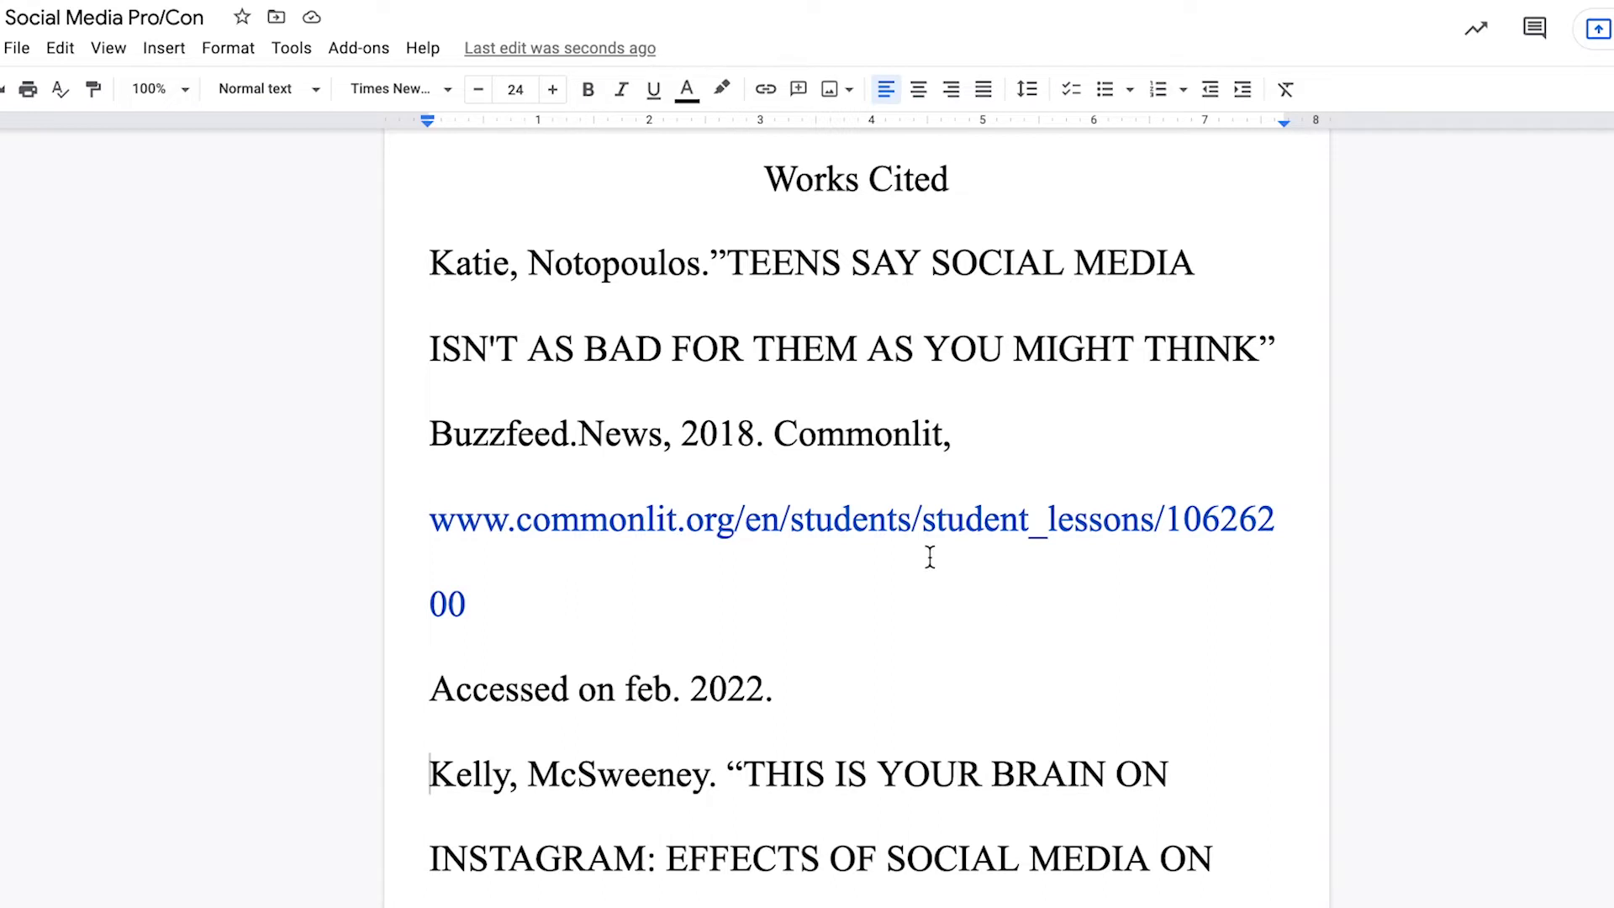
drag(430, 262, 948, 891)
scroll(669, 715, down, 1)
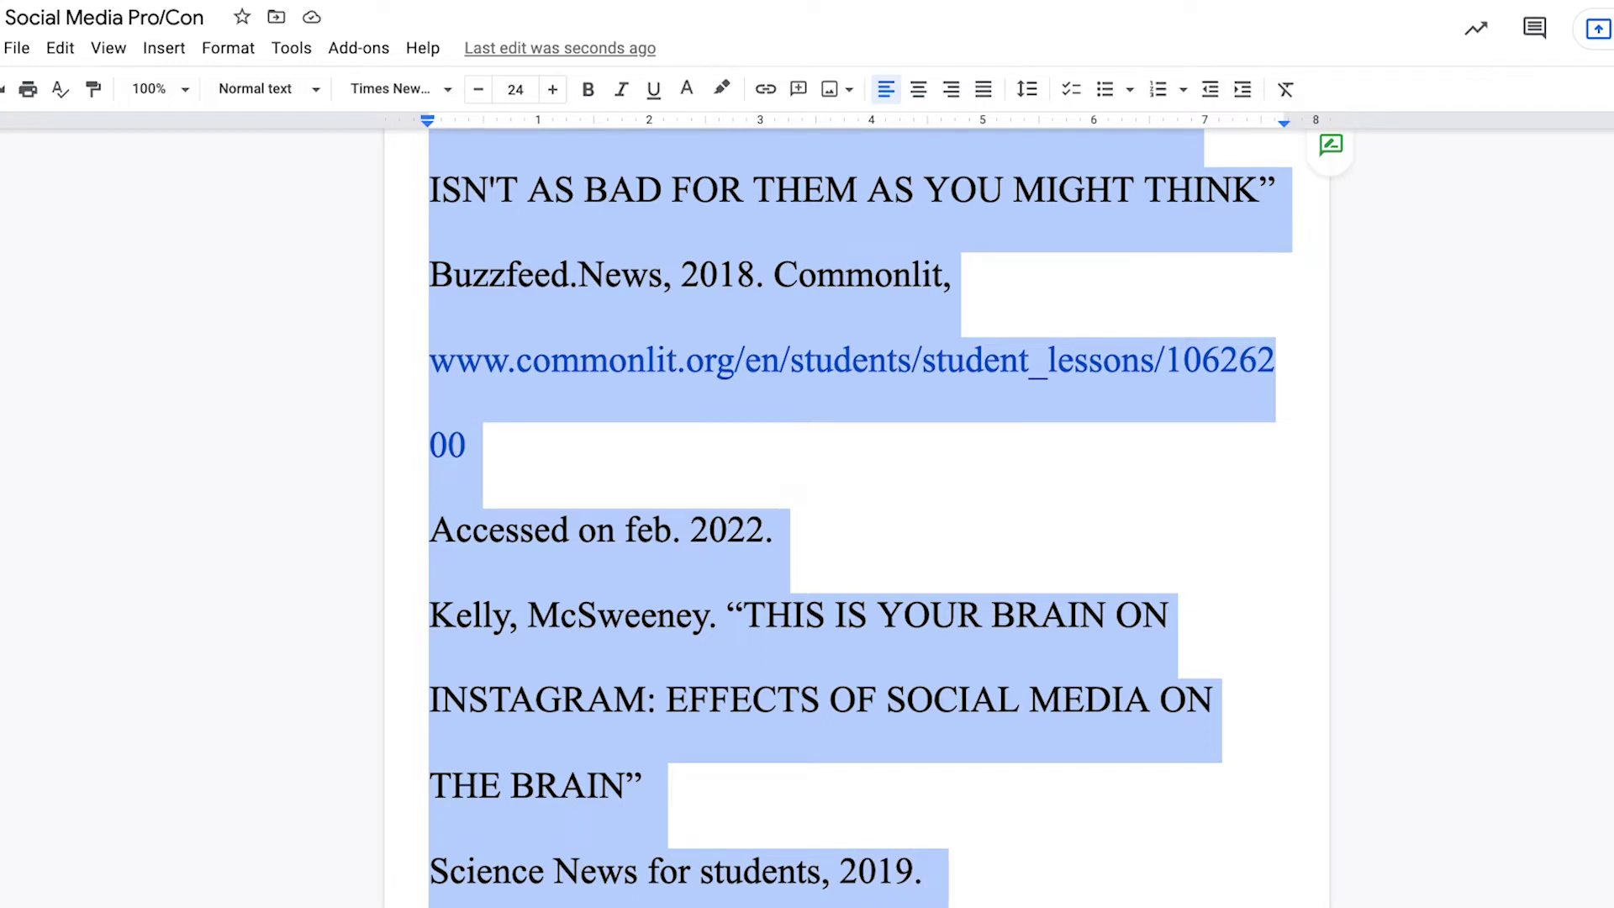
click(225, 50)
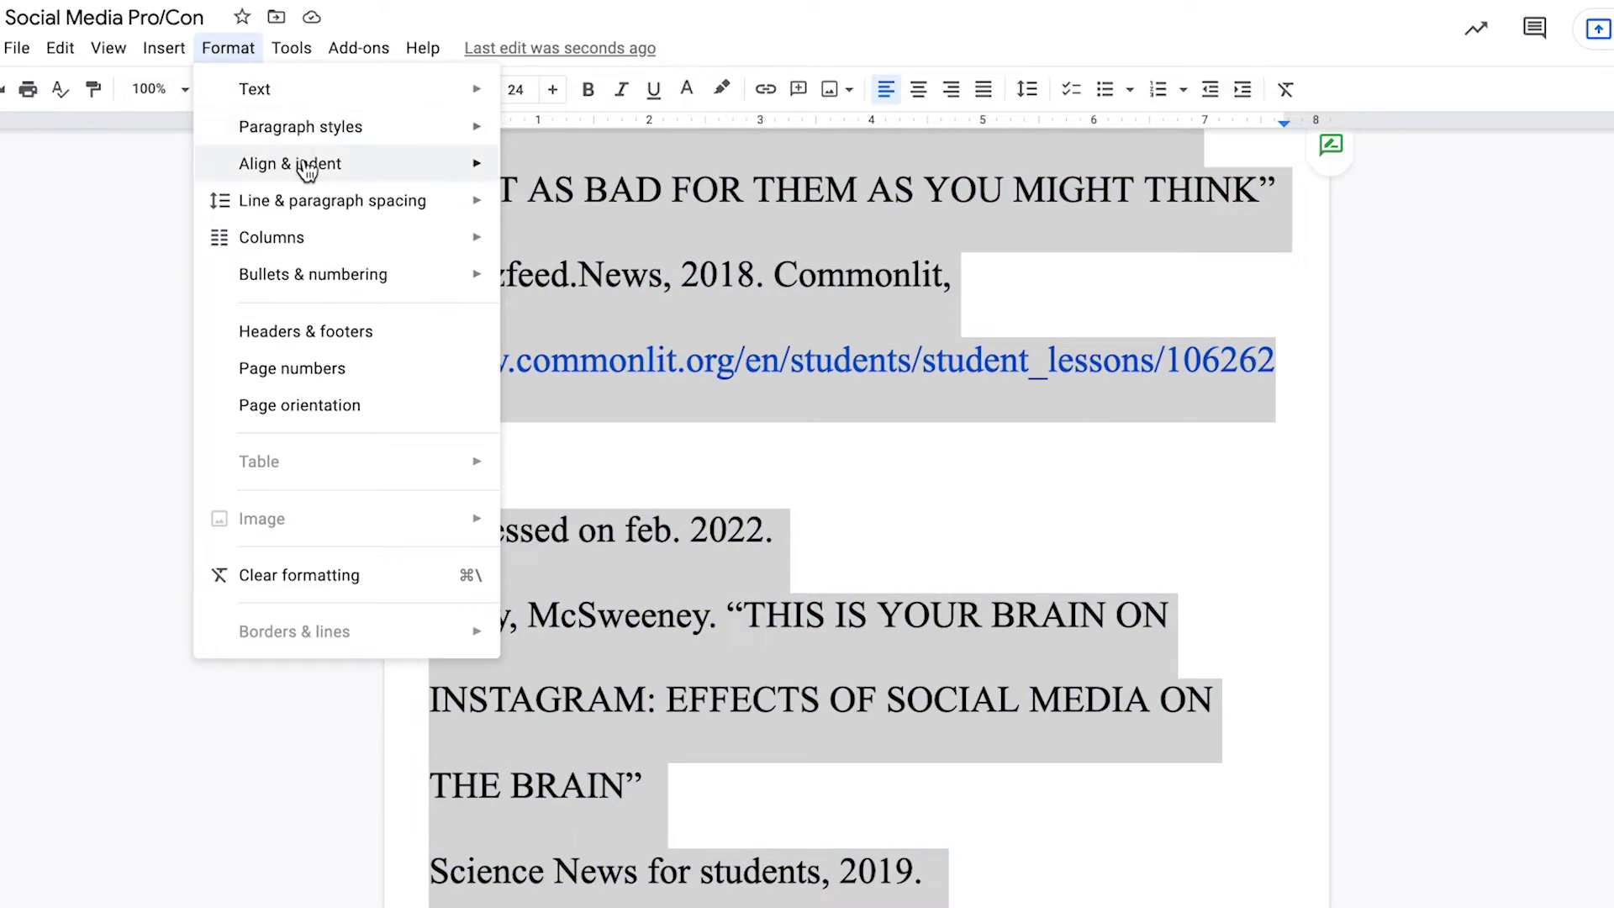
mouse_move(307, 171)
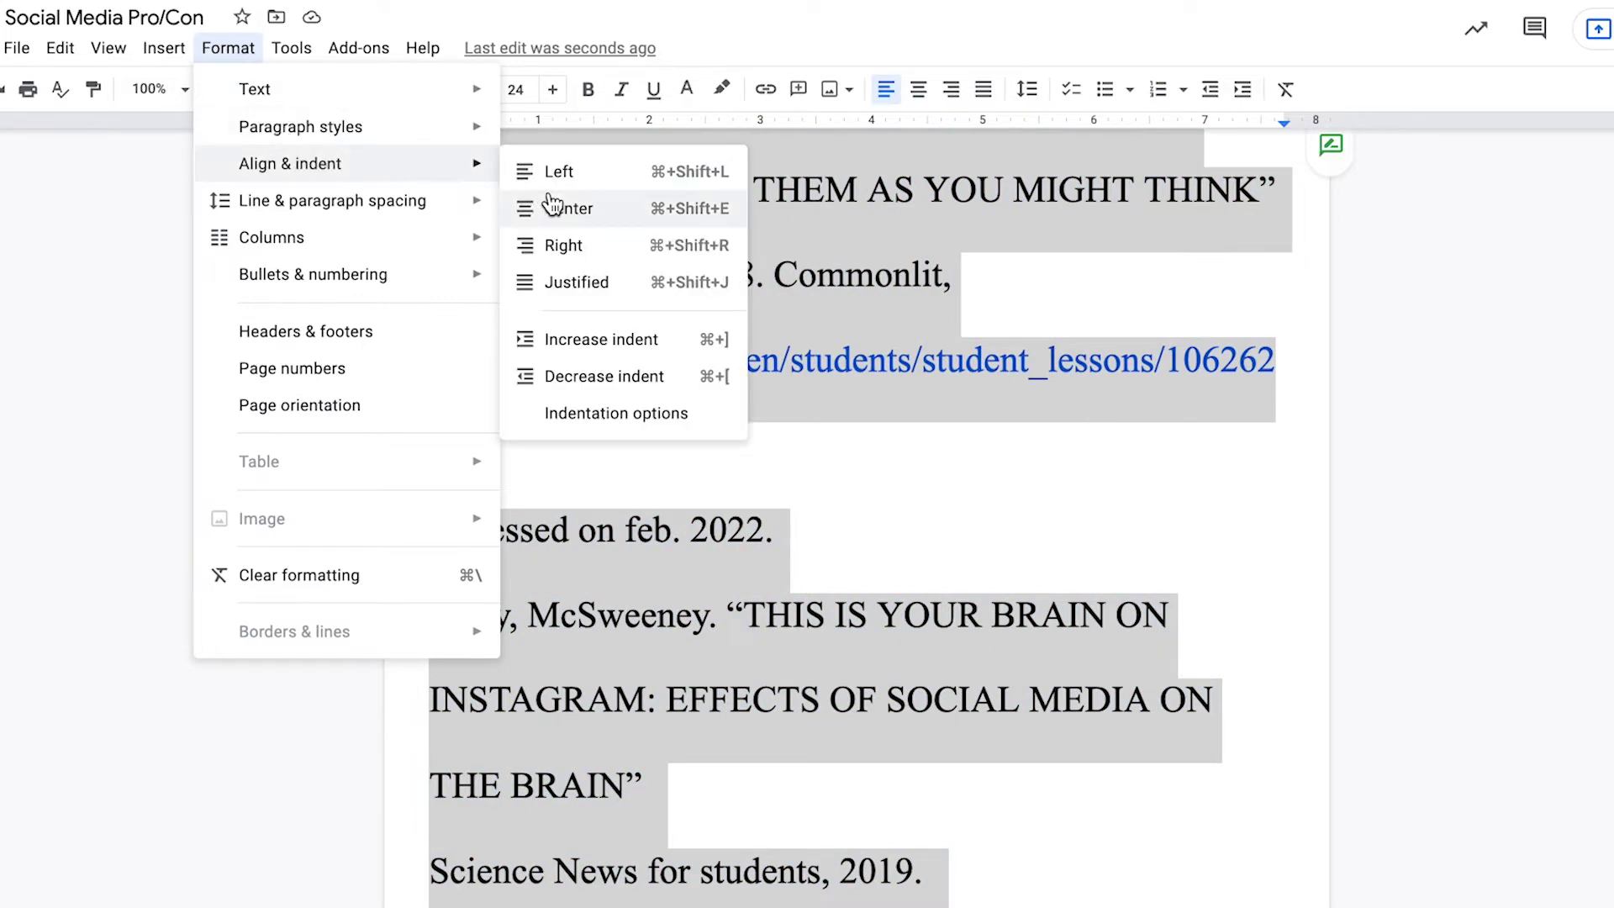
click(712, 421)
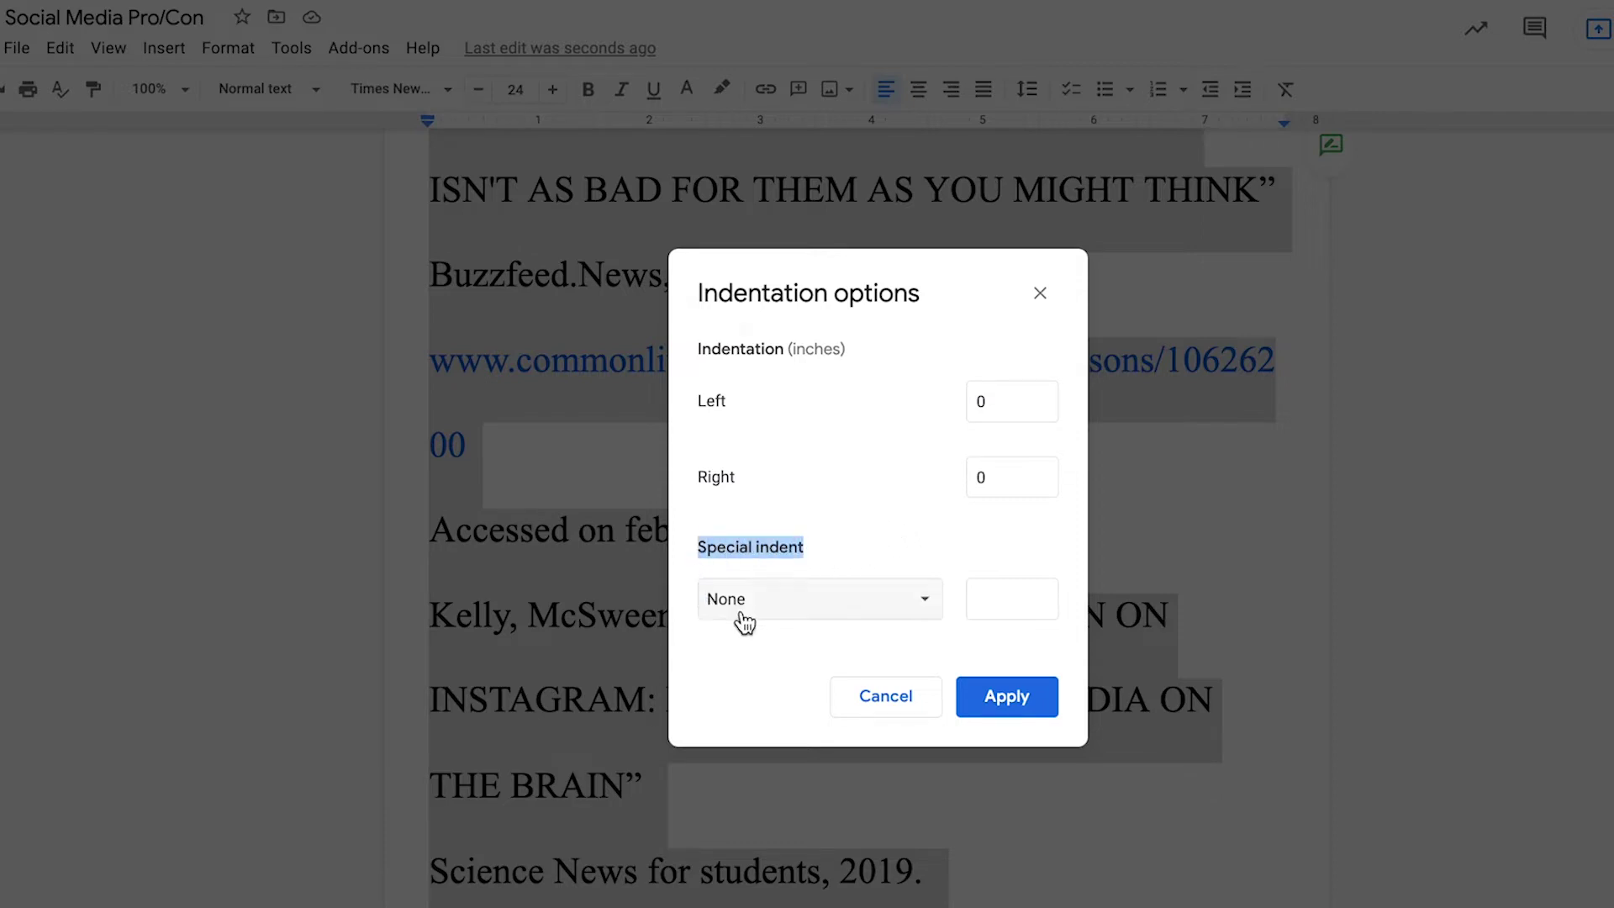
click(780, 615)
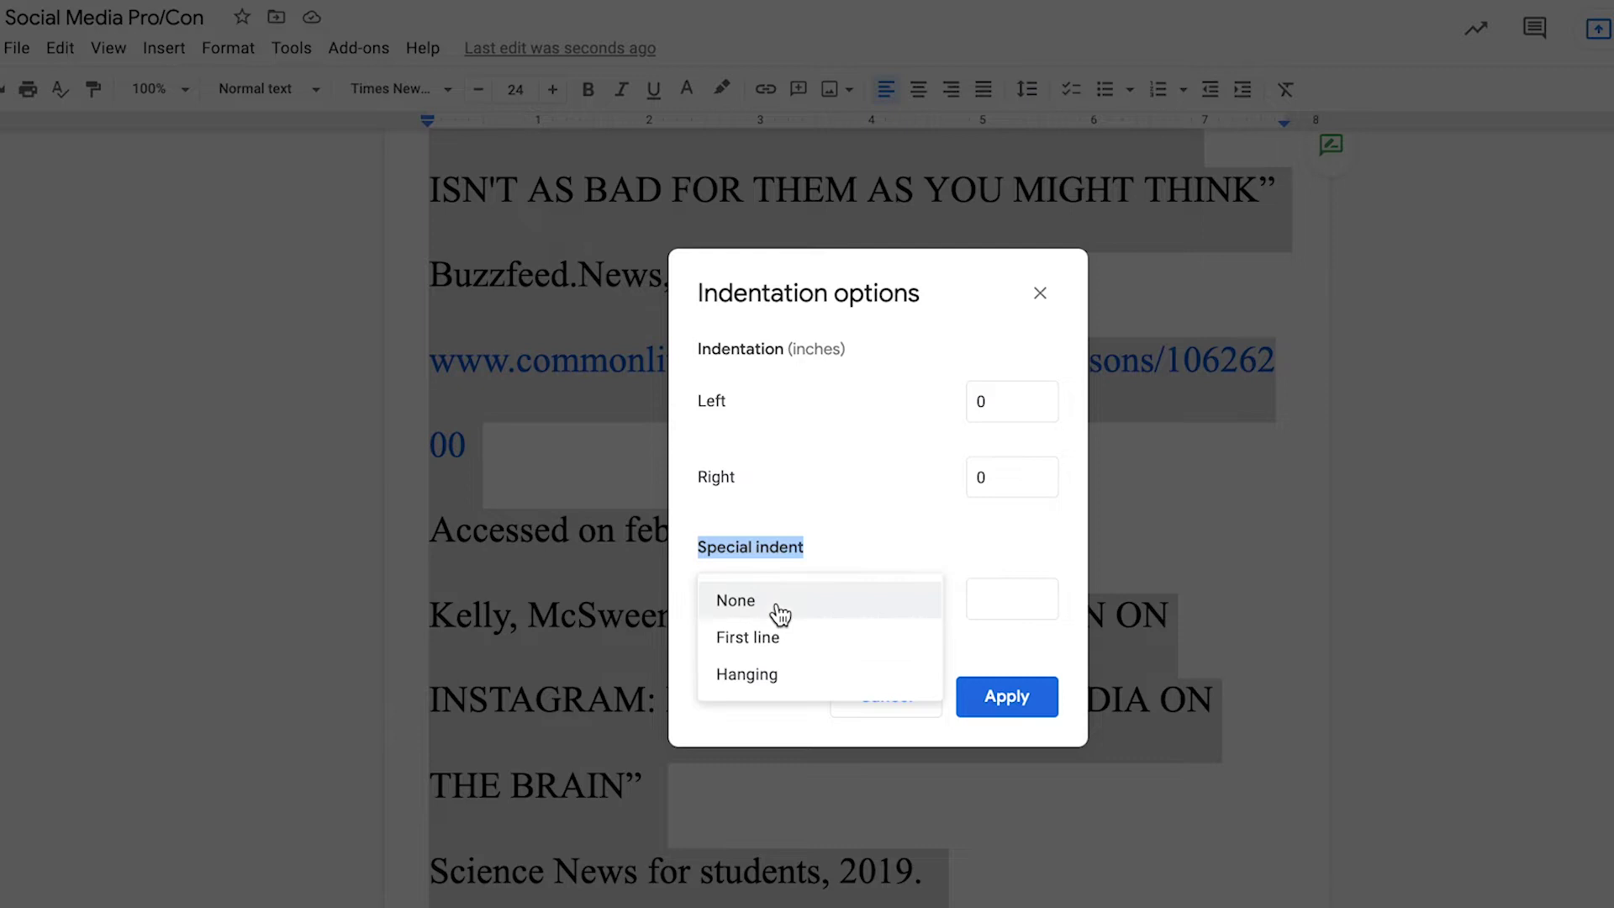
click(803, 678)
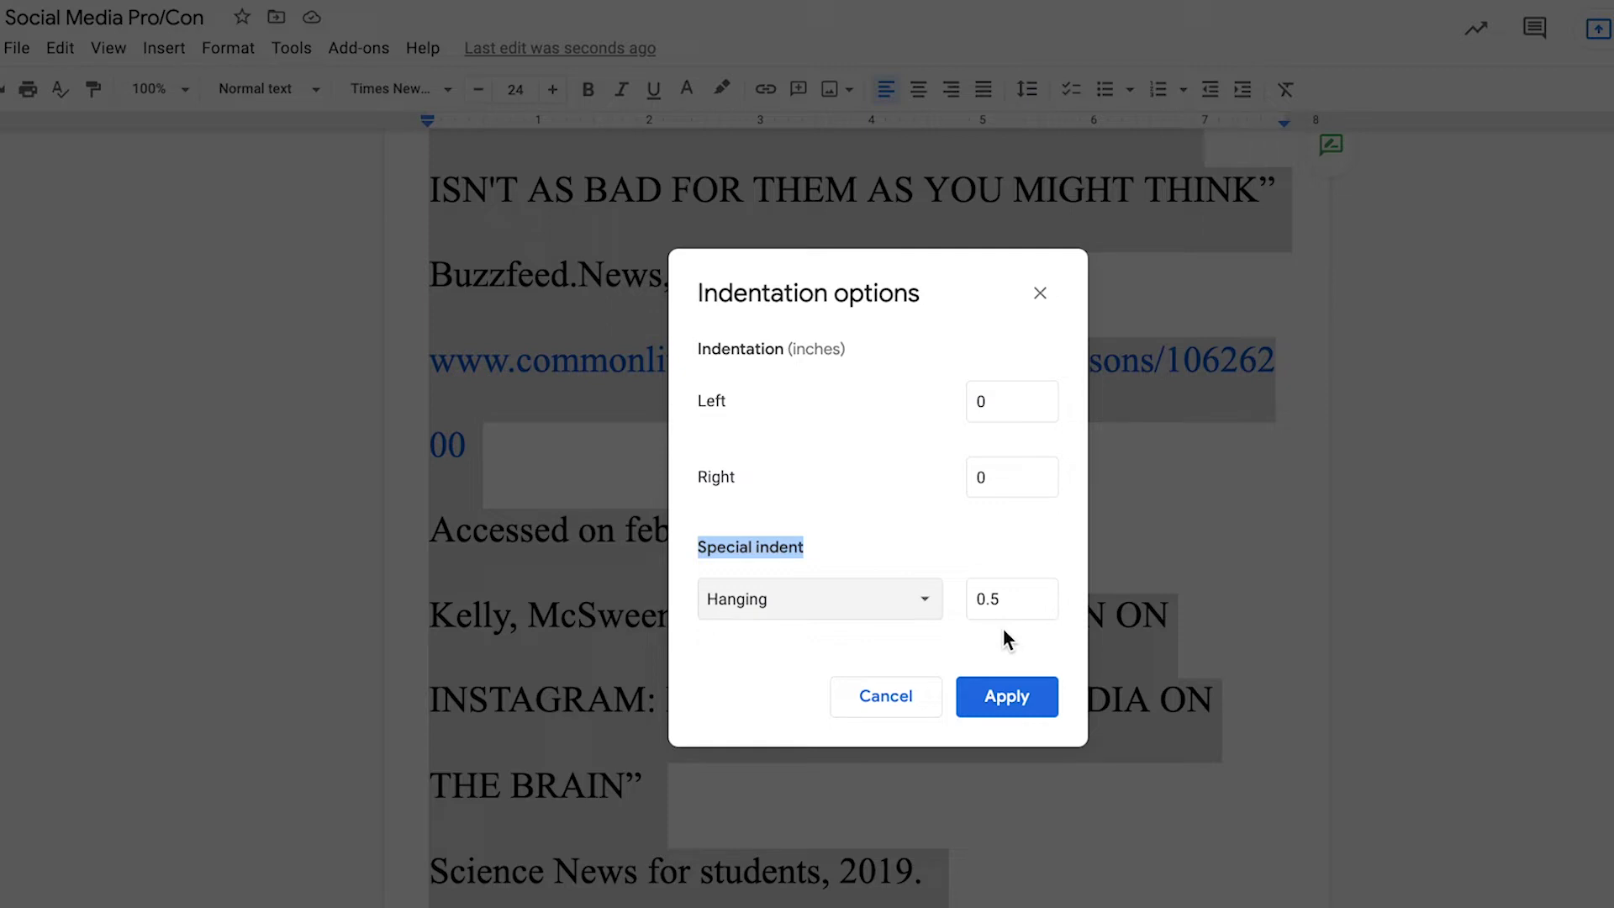
click(1018, 698)
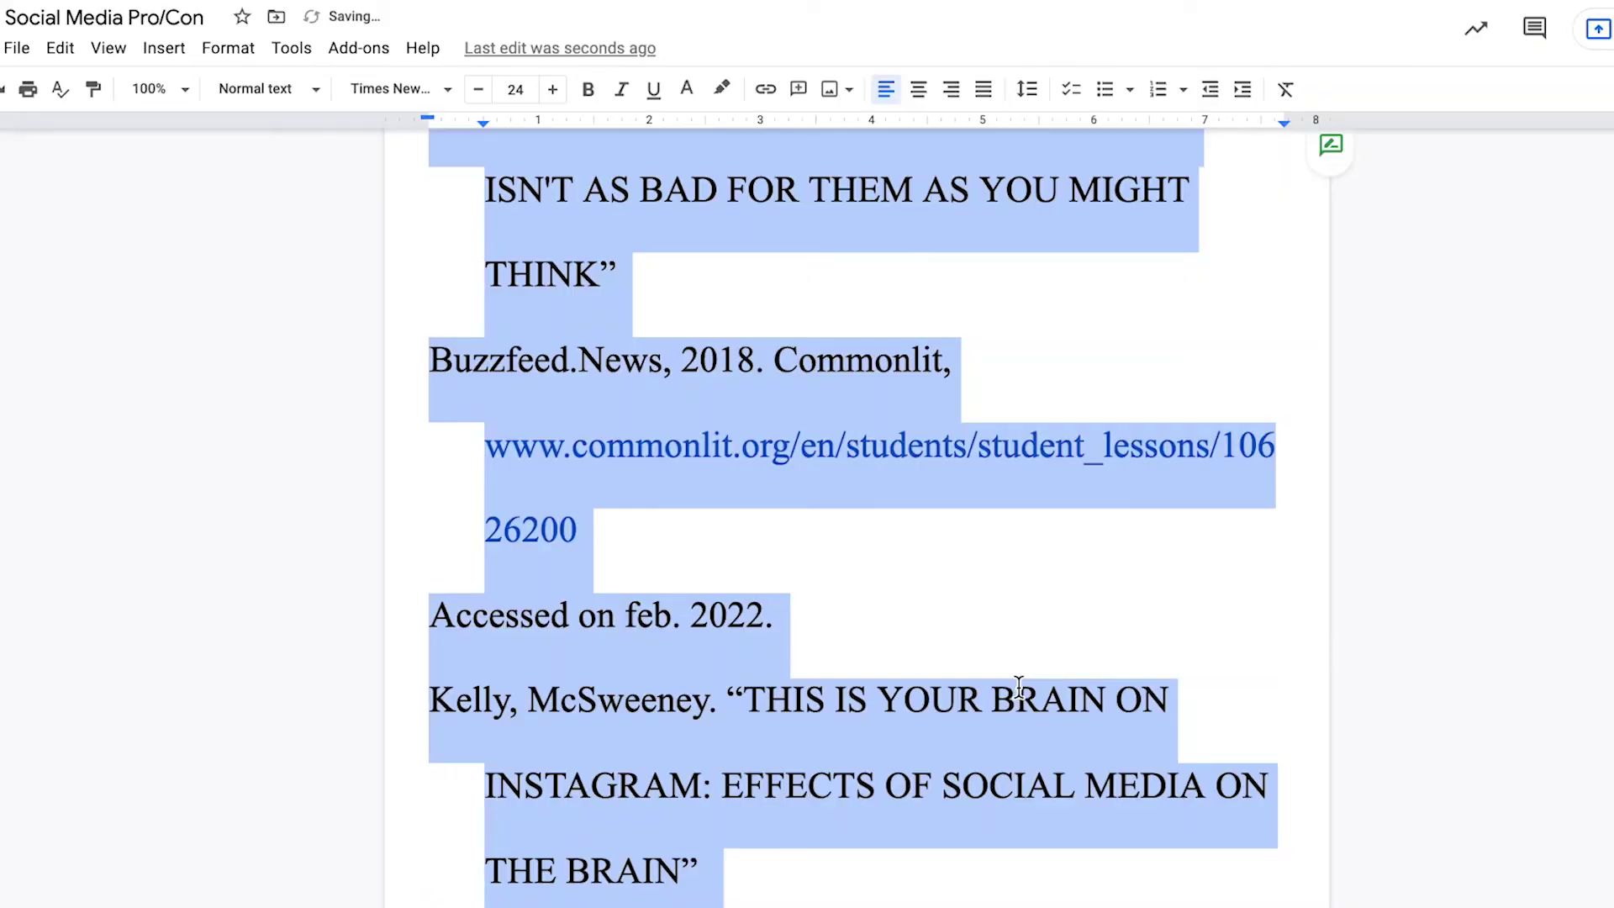
Look over both citations, checking their first words and the hanging indent of the lines that follow
scroll(980, 620, up, 3)
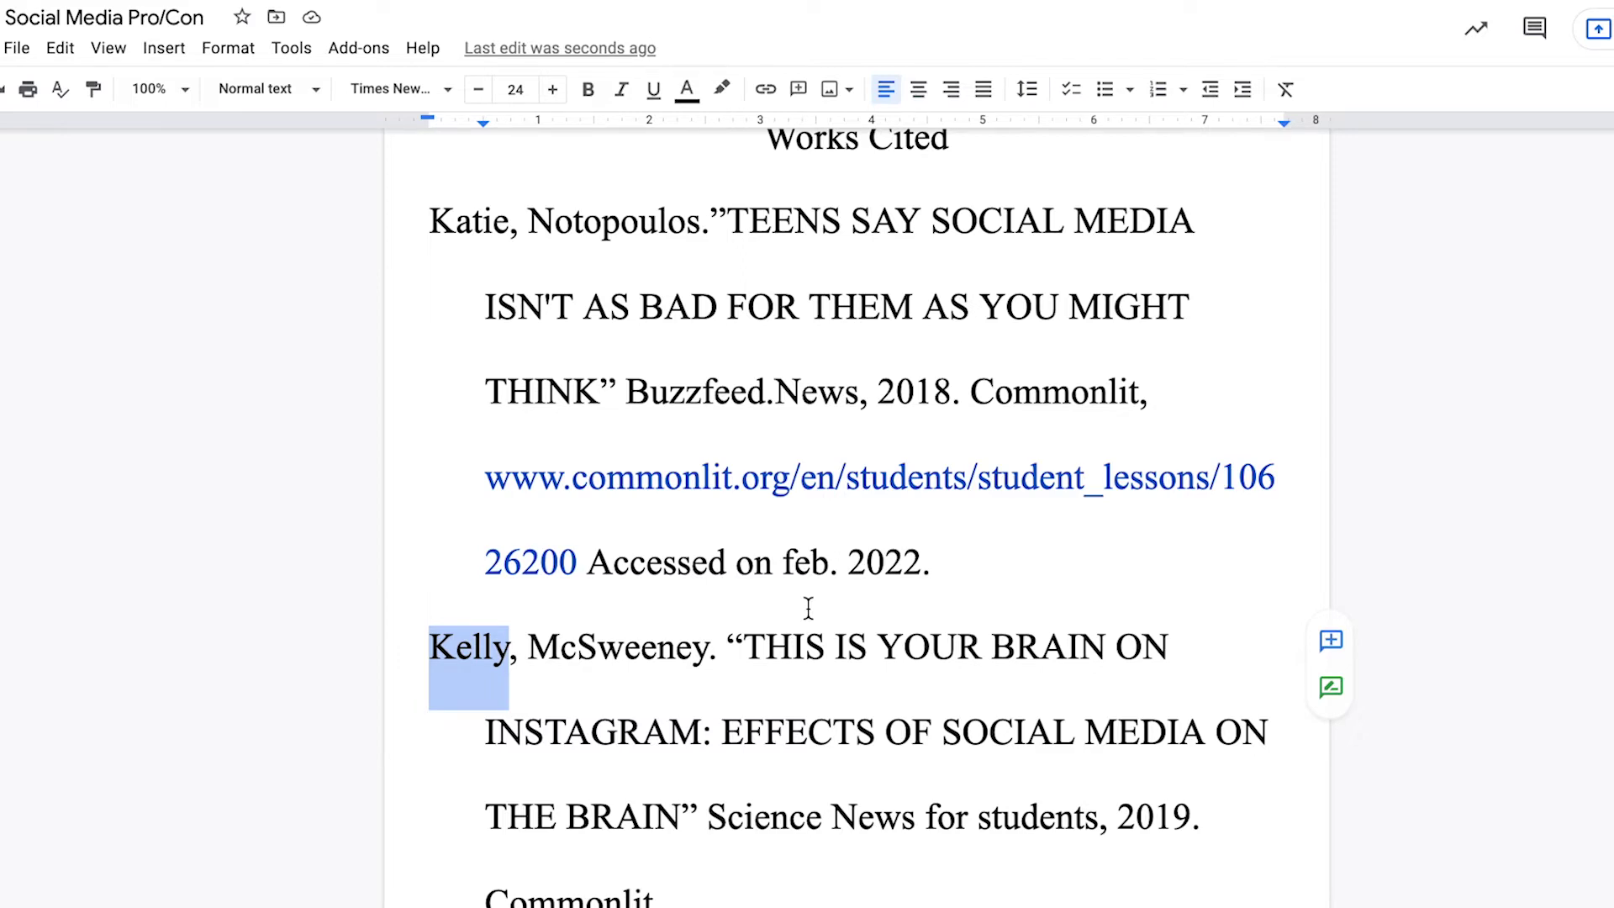
scroll(808, 607, down, 3)
scroll(811, 613, up, 3)
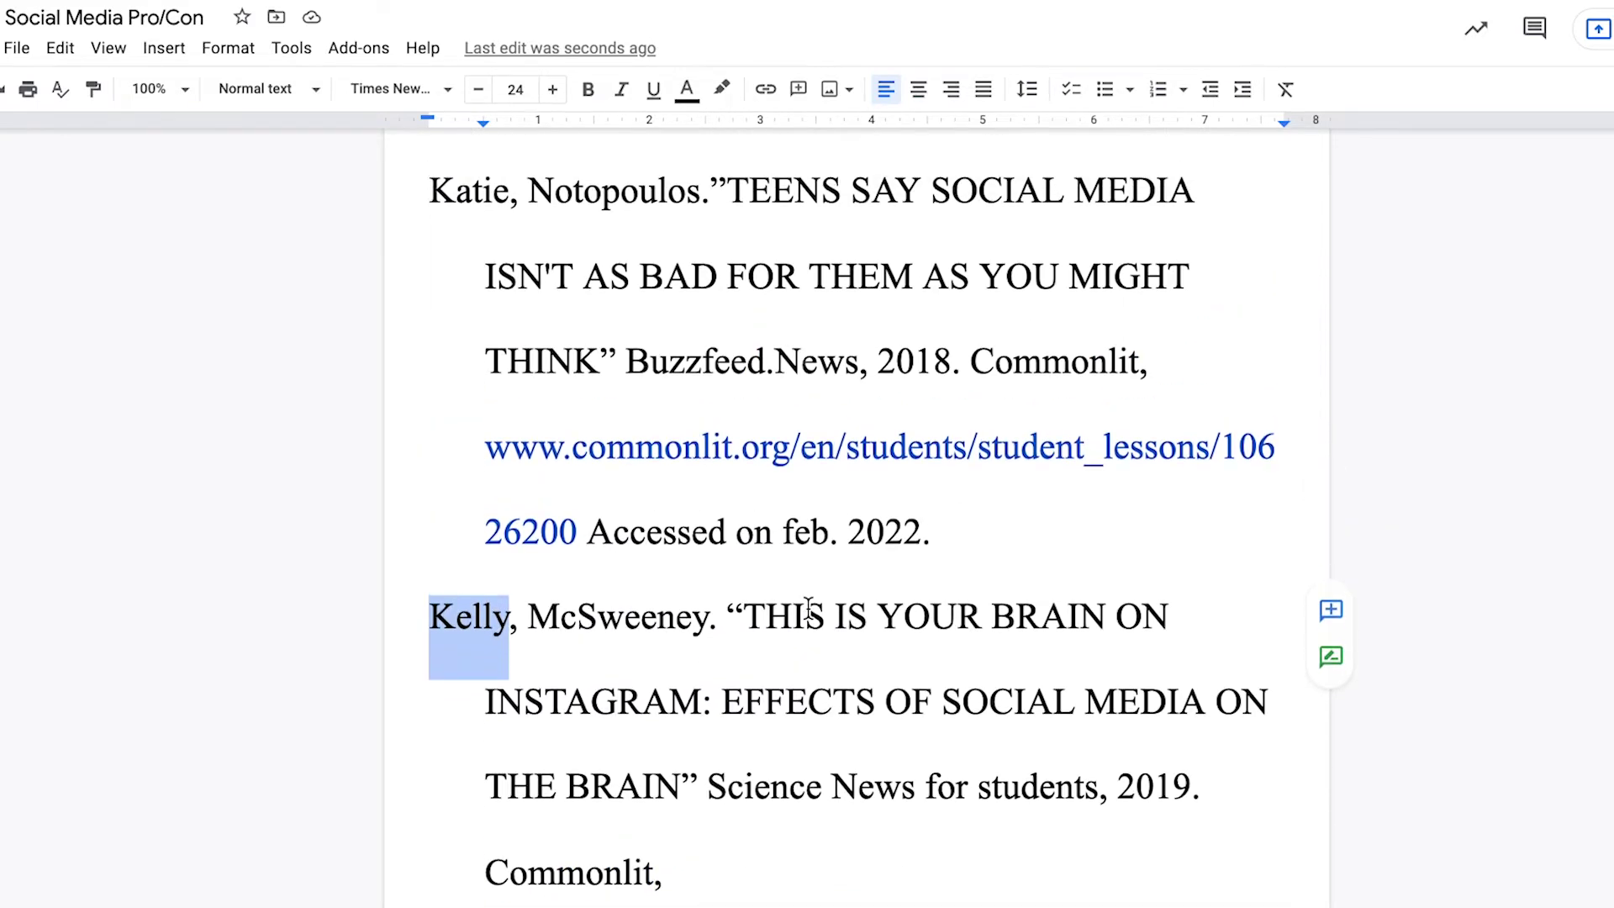
double_click(494, 266)
double_click(460, 696)
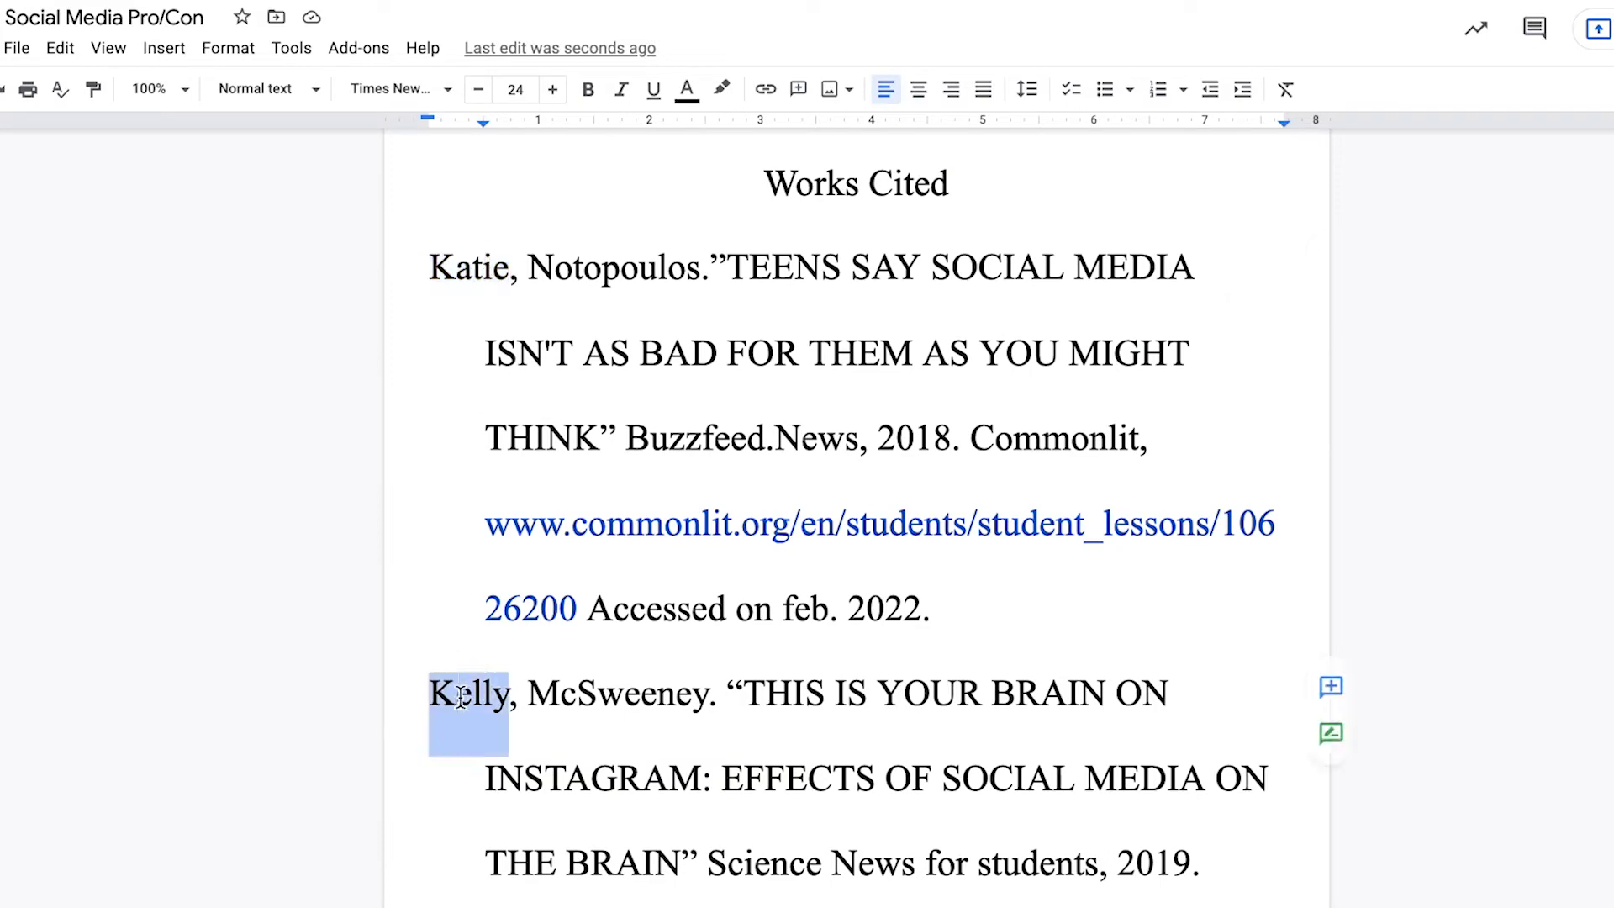
scroll(461, 696, down, 3)
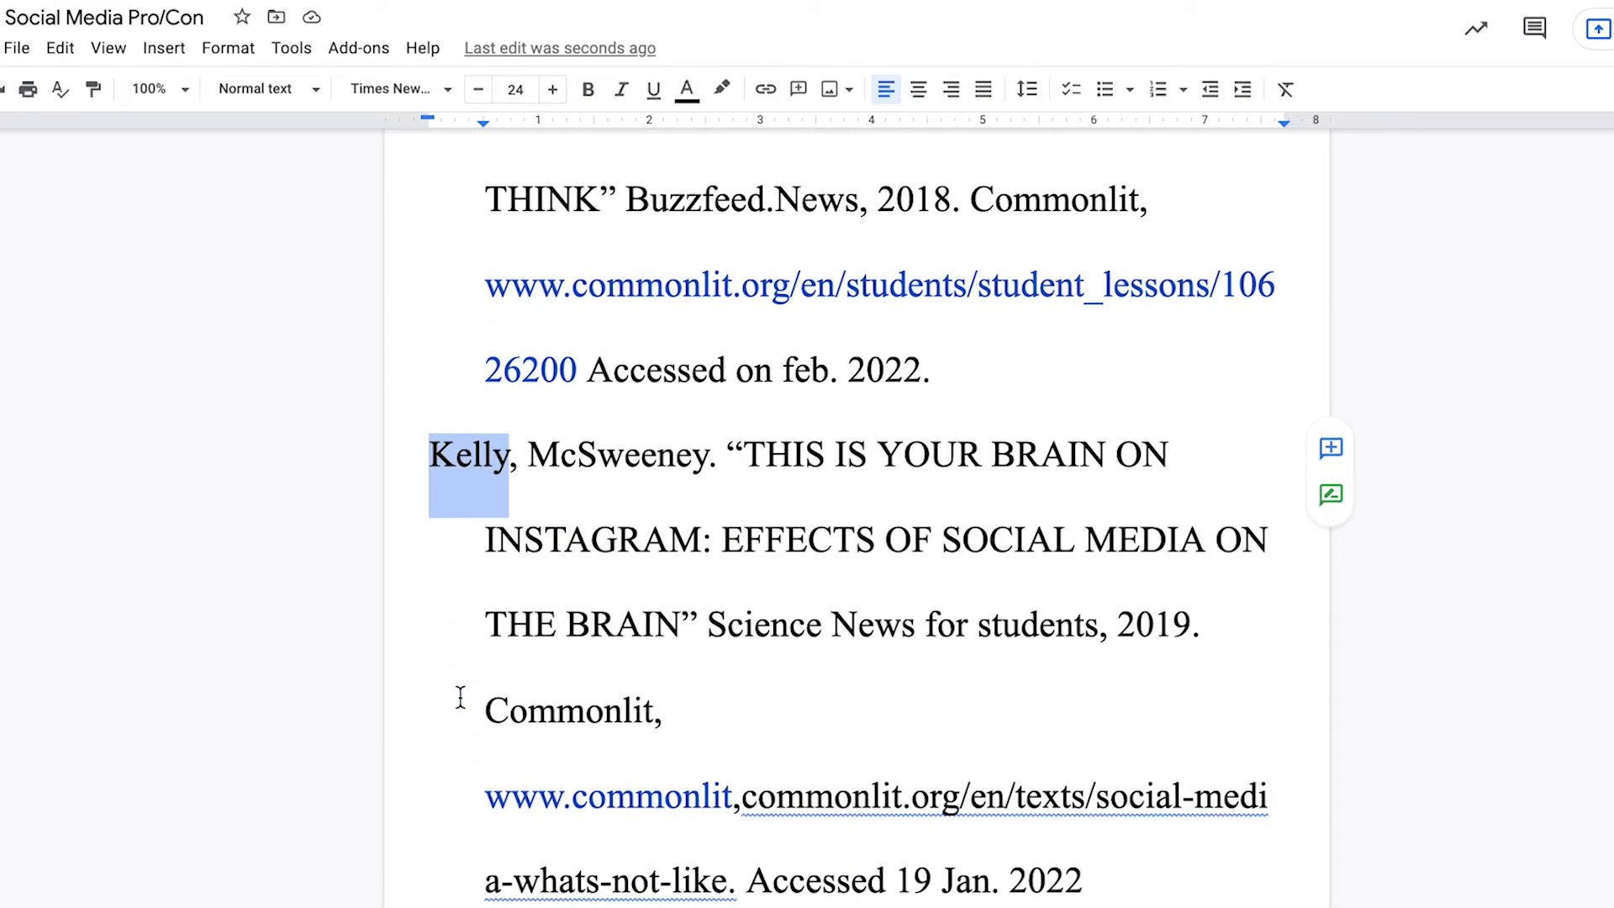
scroll(749, 757, up, 2)
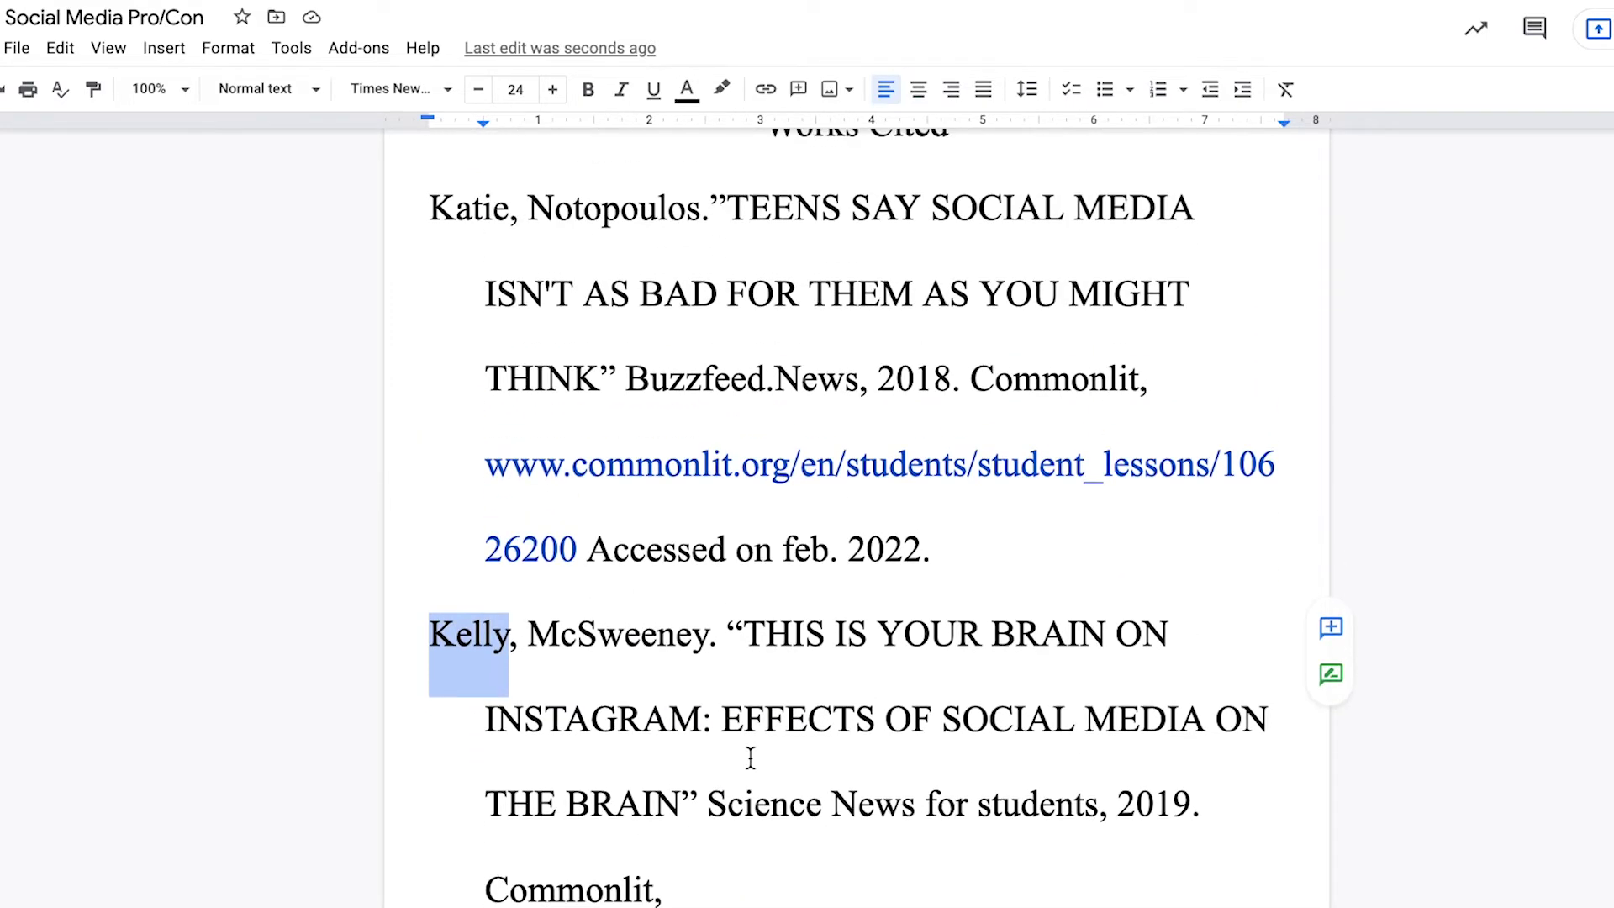
Review the author's name, first and last, and the full article title in the first citation
click(750, 758)
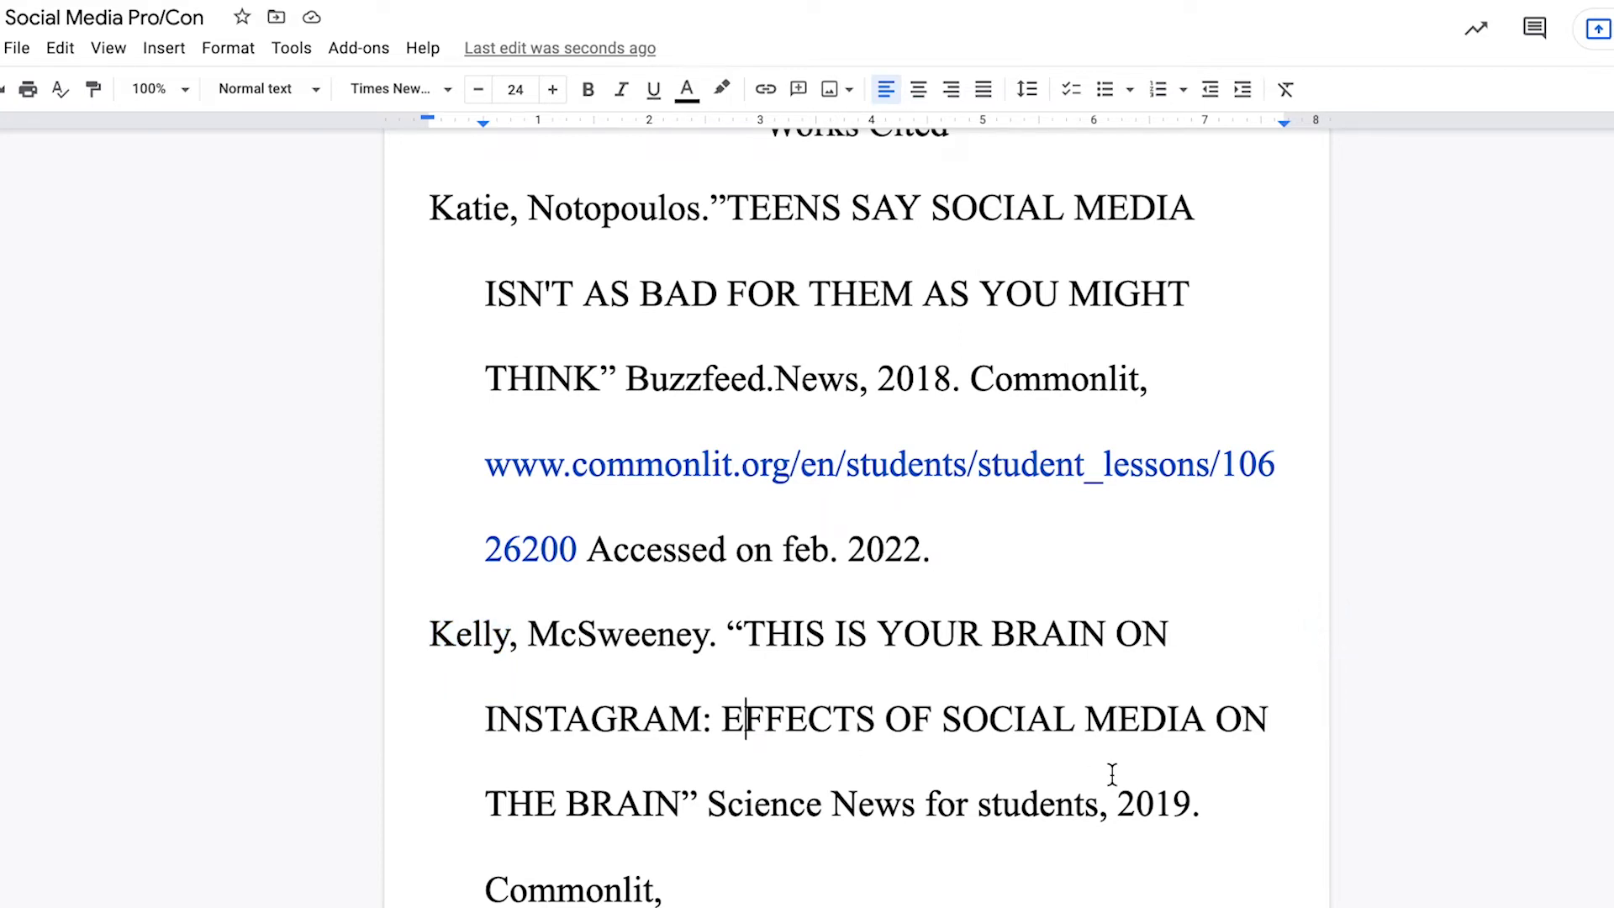
scroll(1252, 703, up, 2)
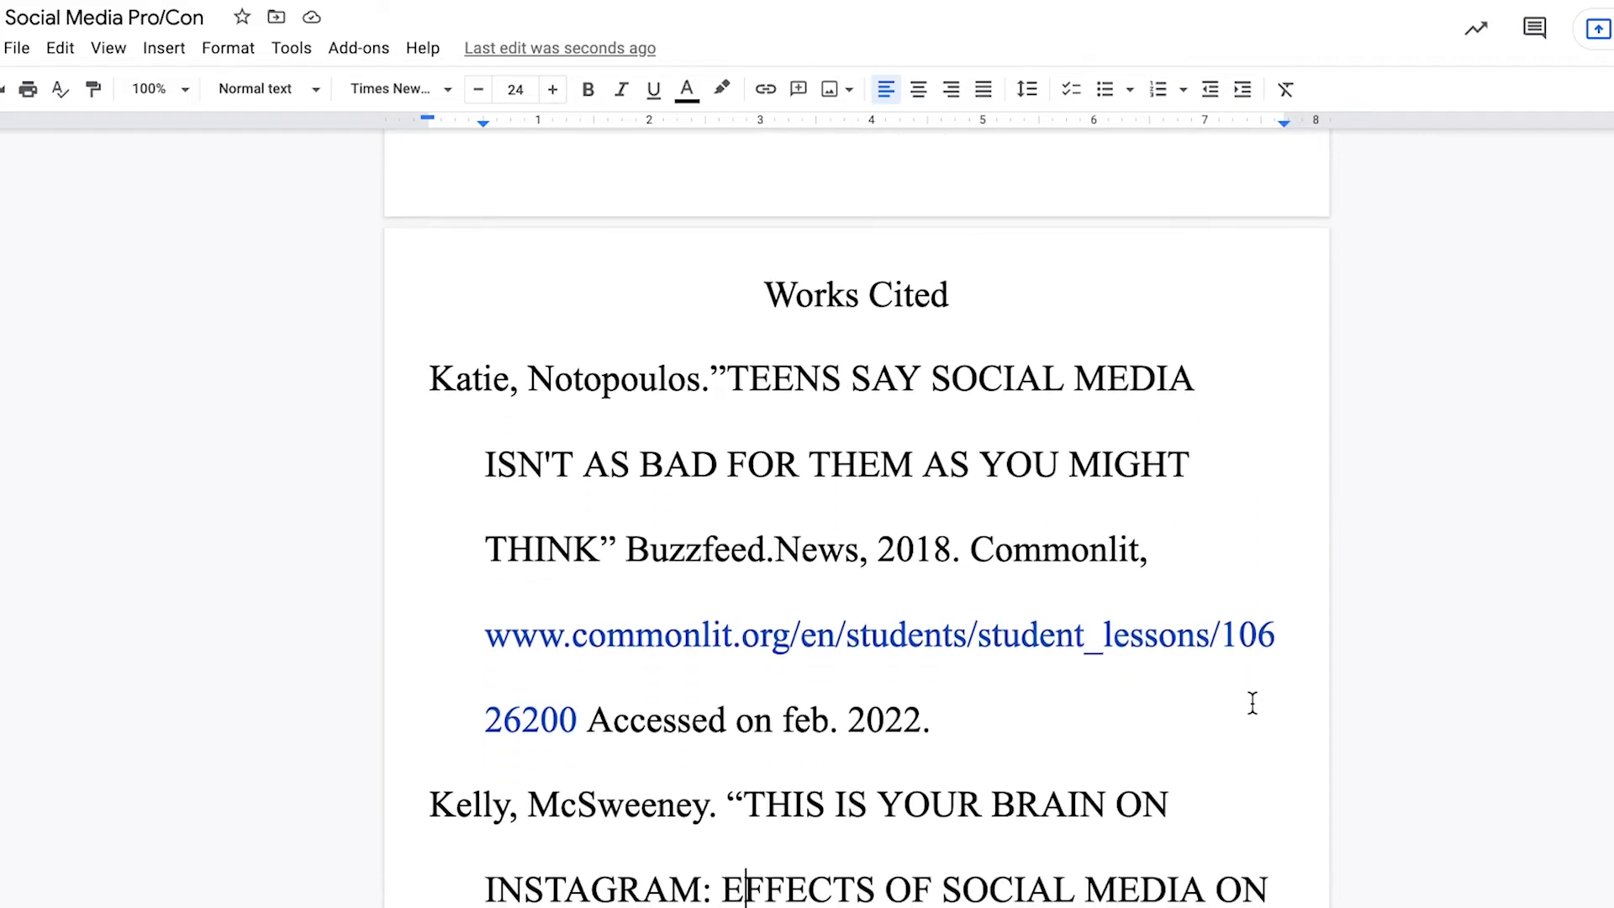
scroll(1252, 703, down, 2)
scroll(1252, 703, up, 1)
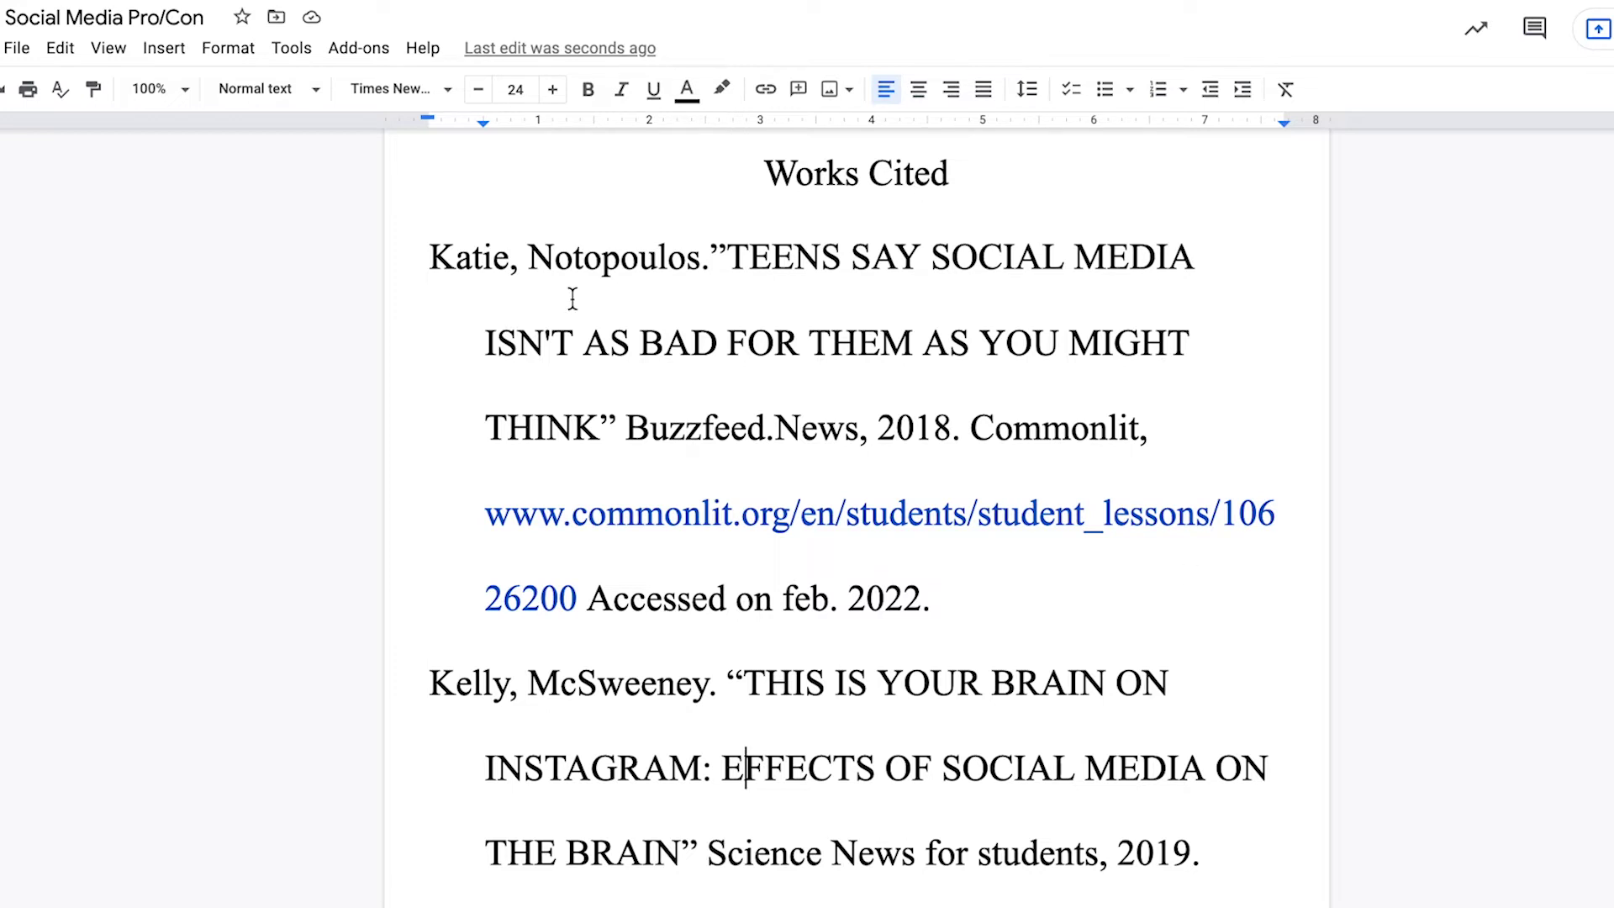
drag(430, 256, 700, 250)
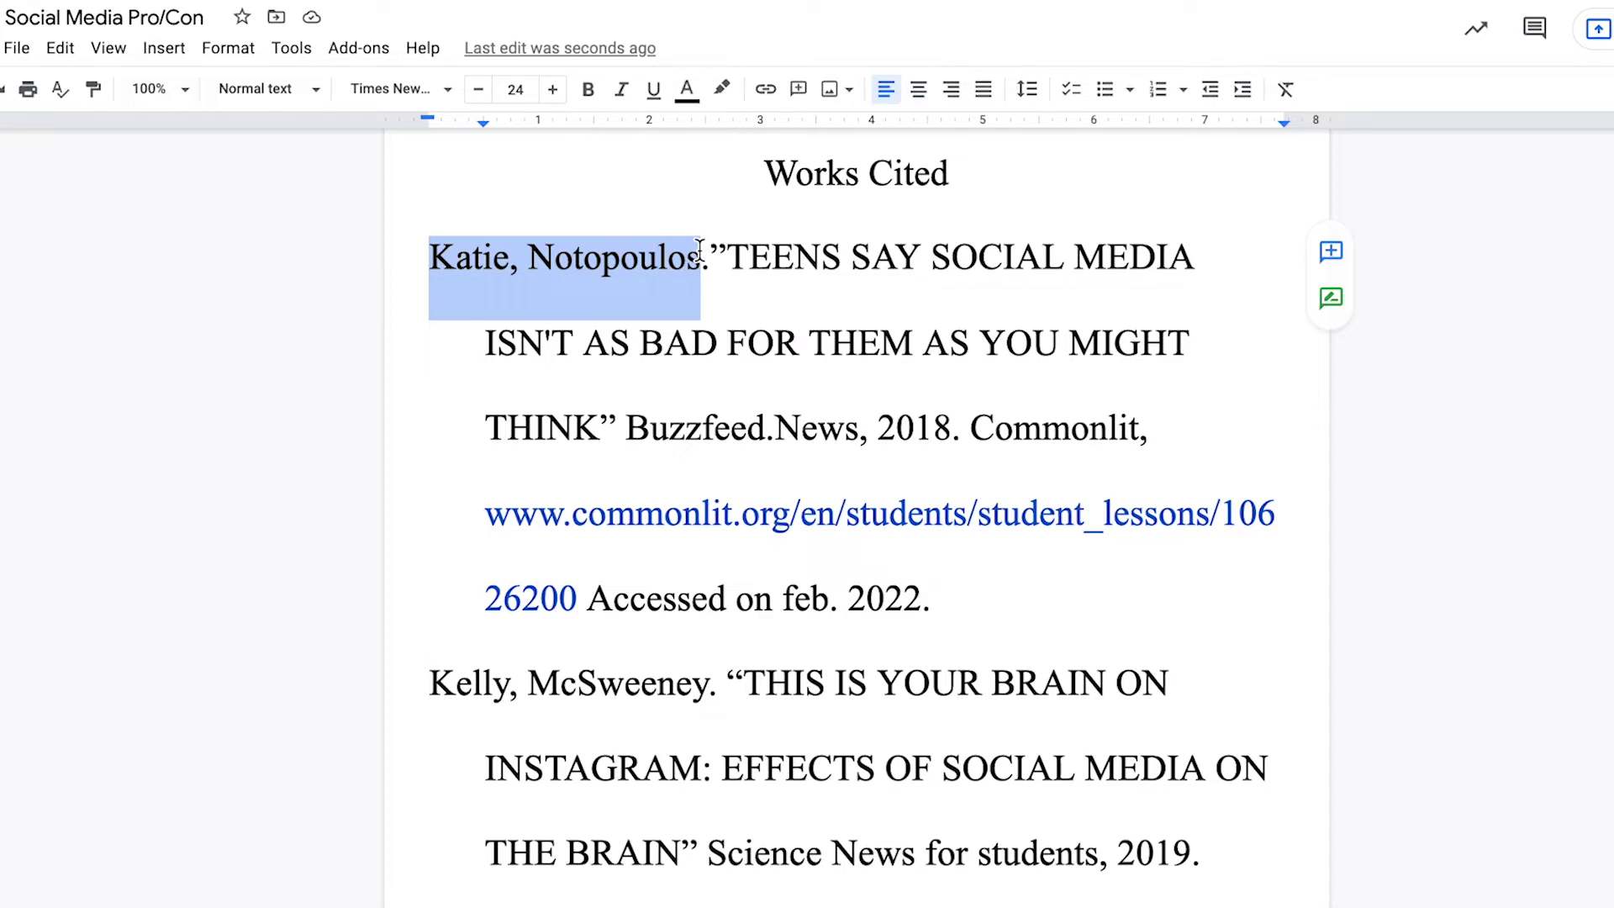
double_click(603, 254)
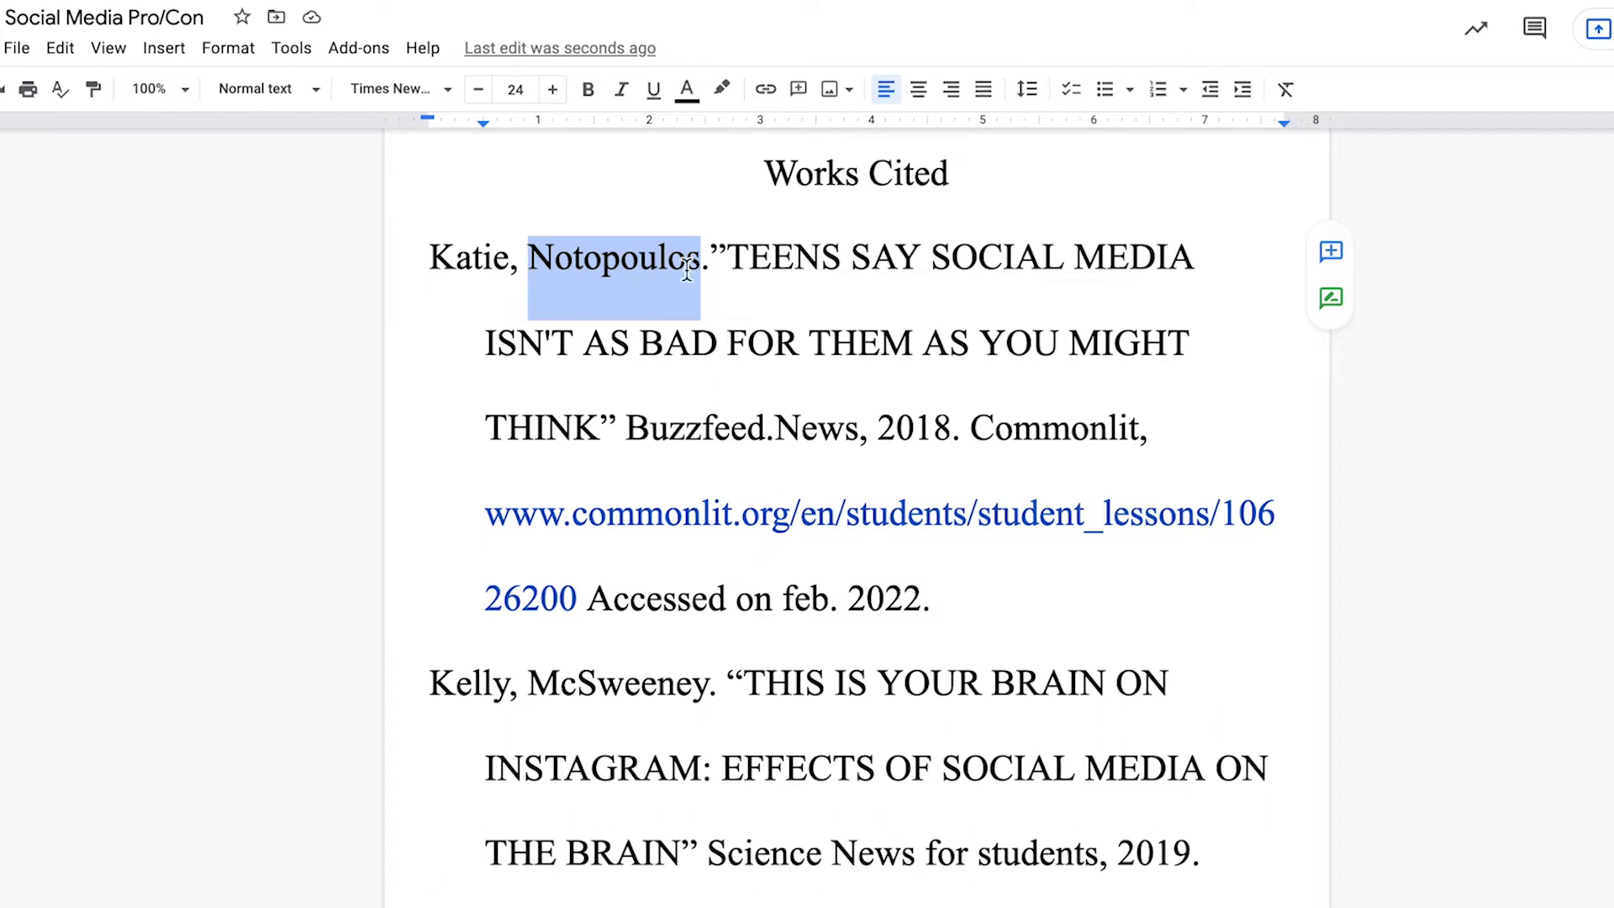
double_click(475, 257)
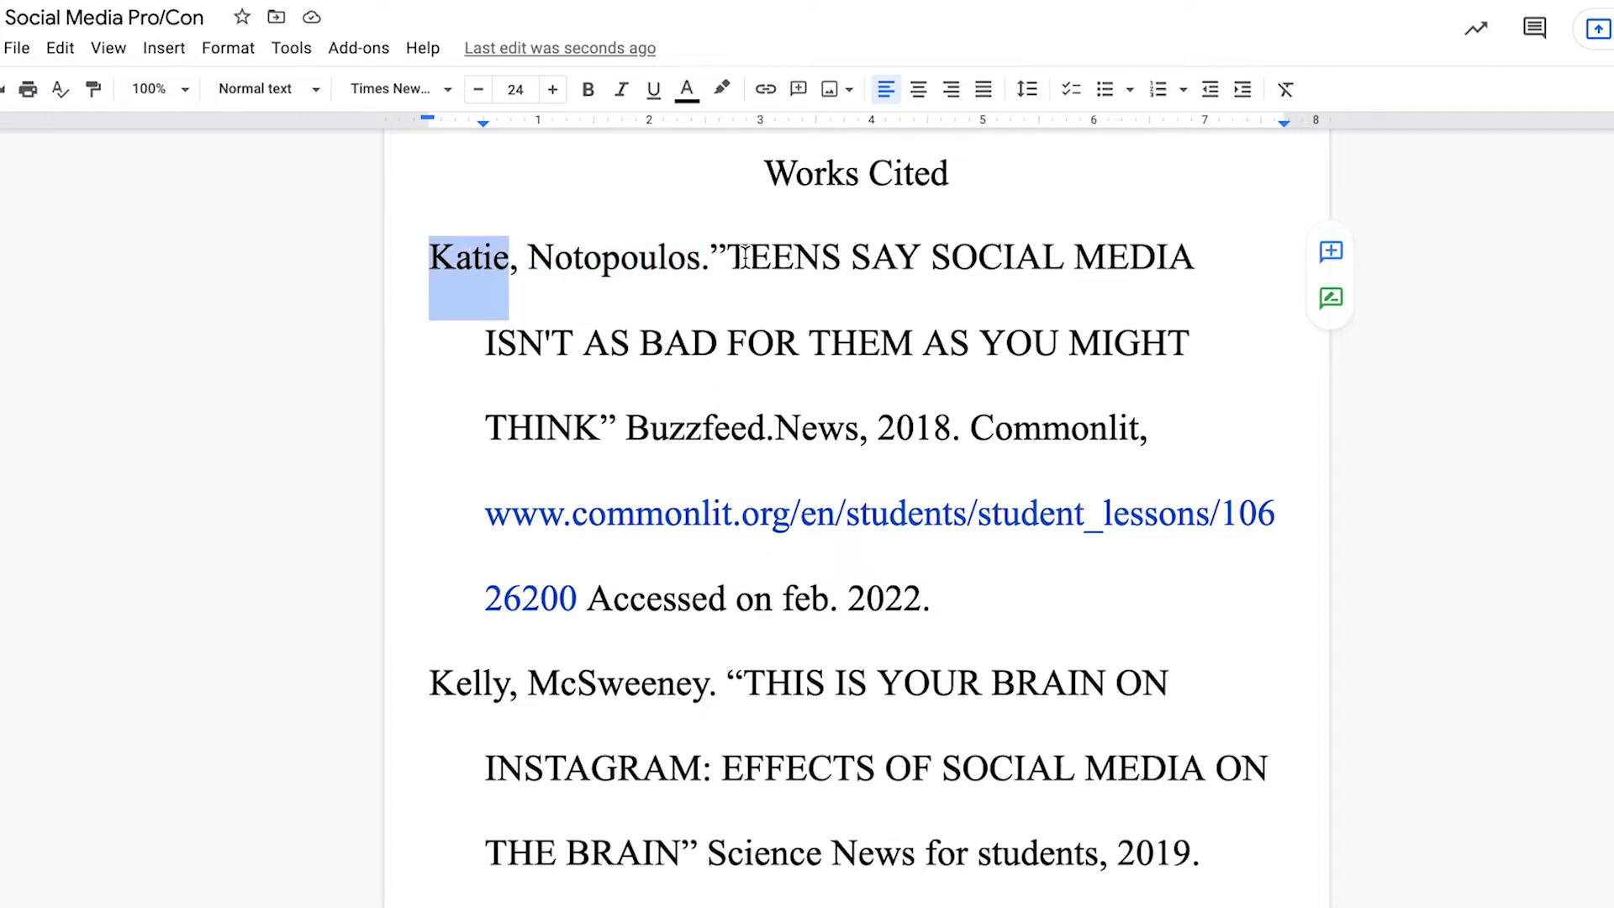
drag(728, 257, 607, 409)
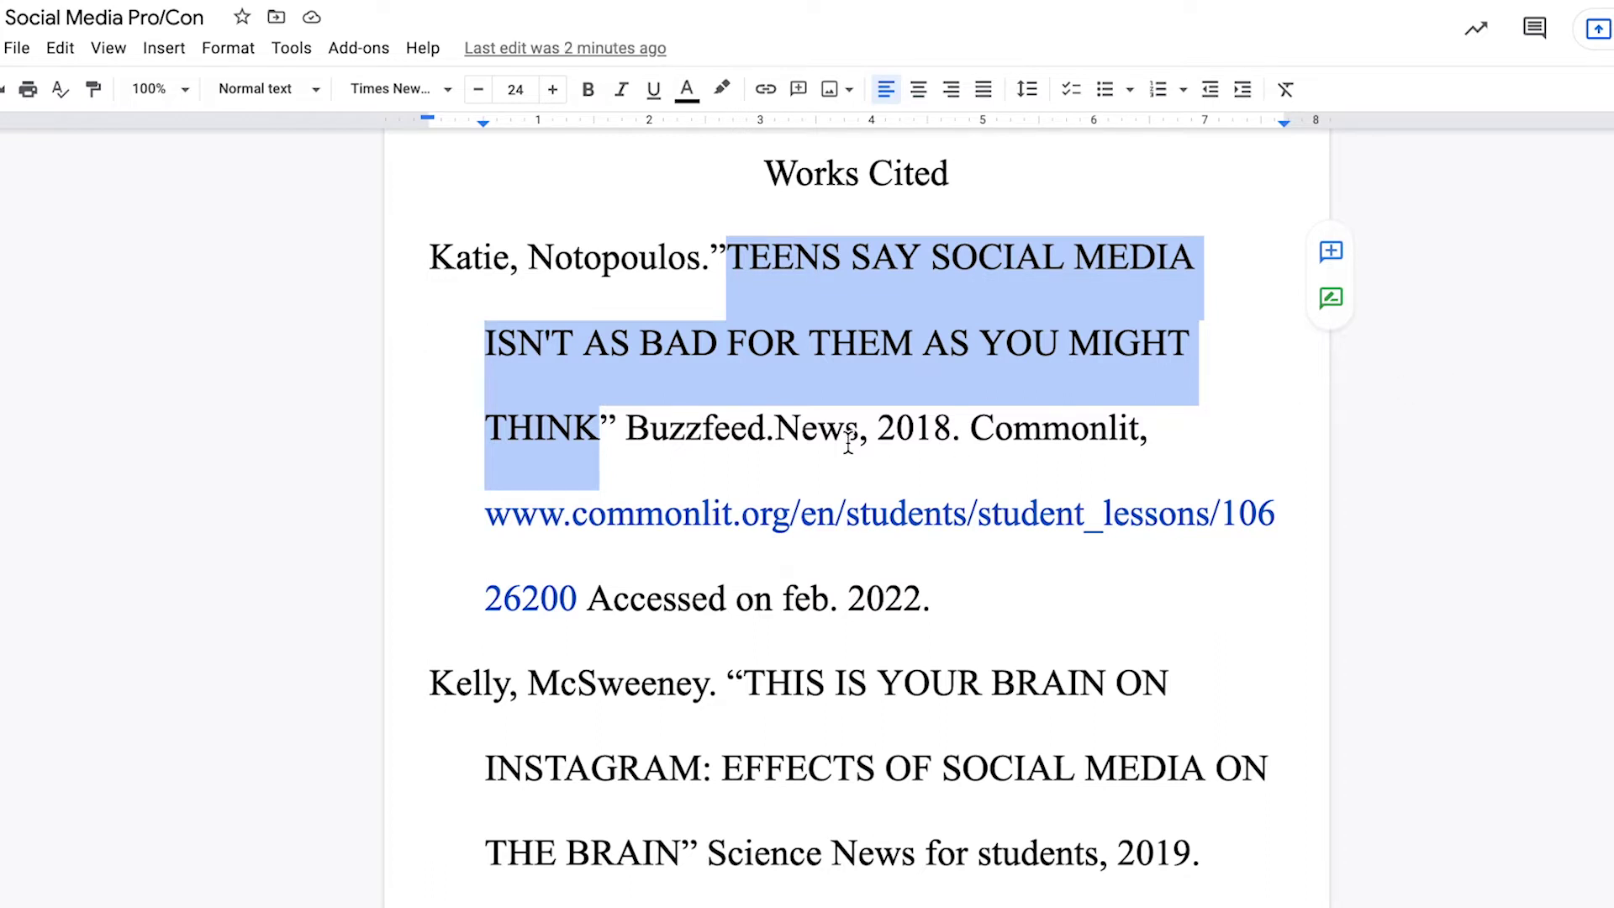
Check the first citation's publisher, publication year, database name, web address and access date
click(628, 428)
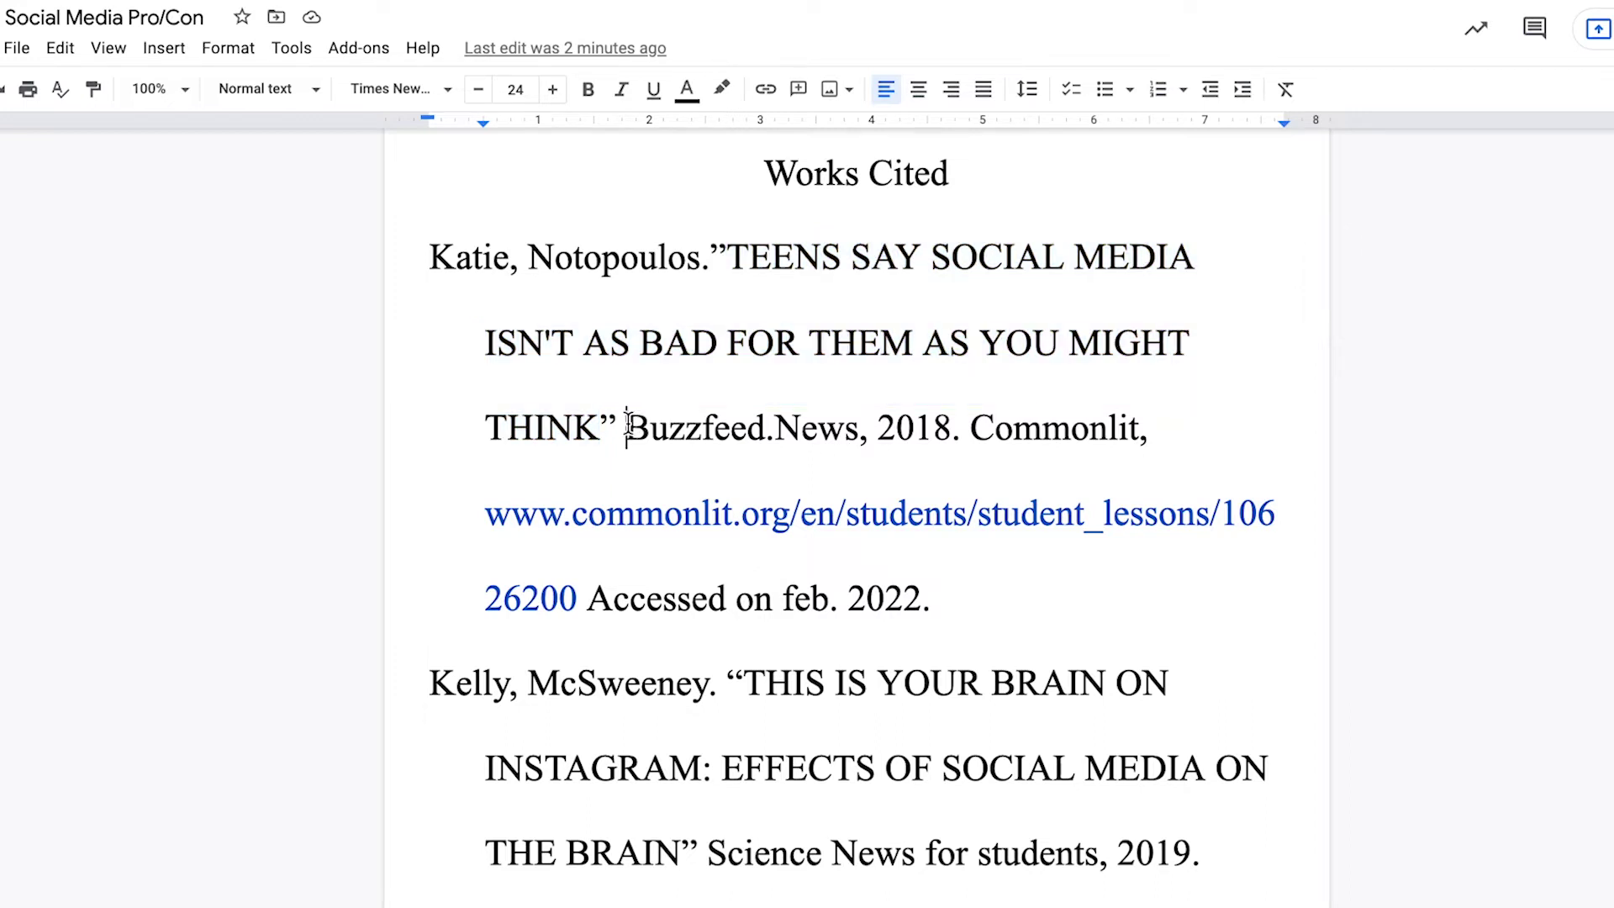
drag(627, 429, 854, 442)
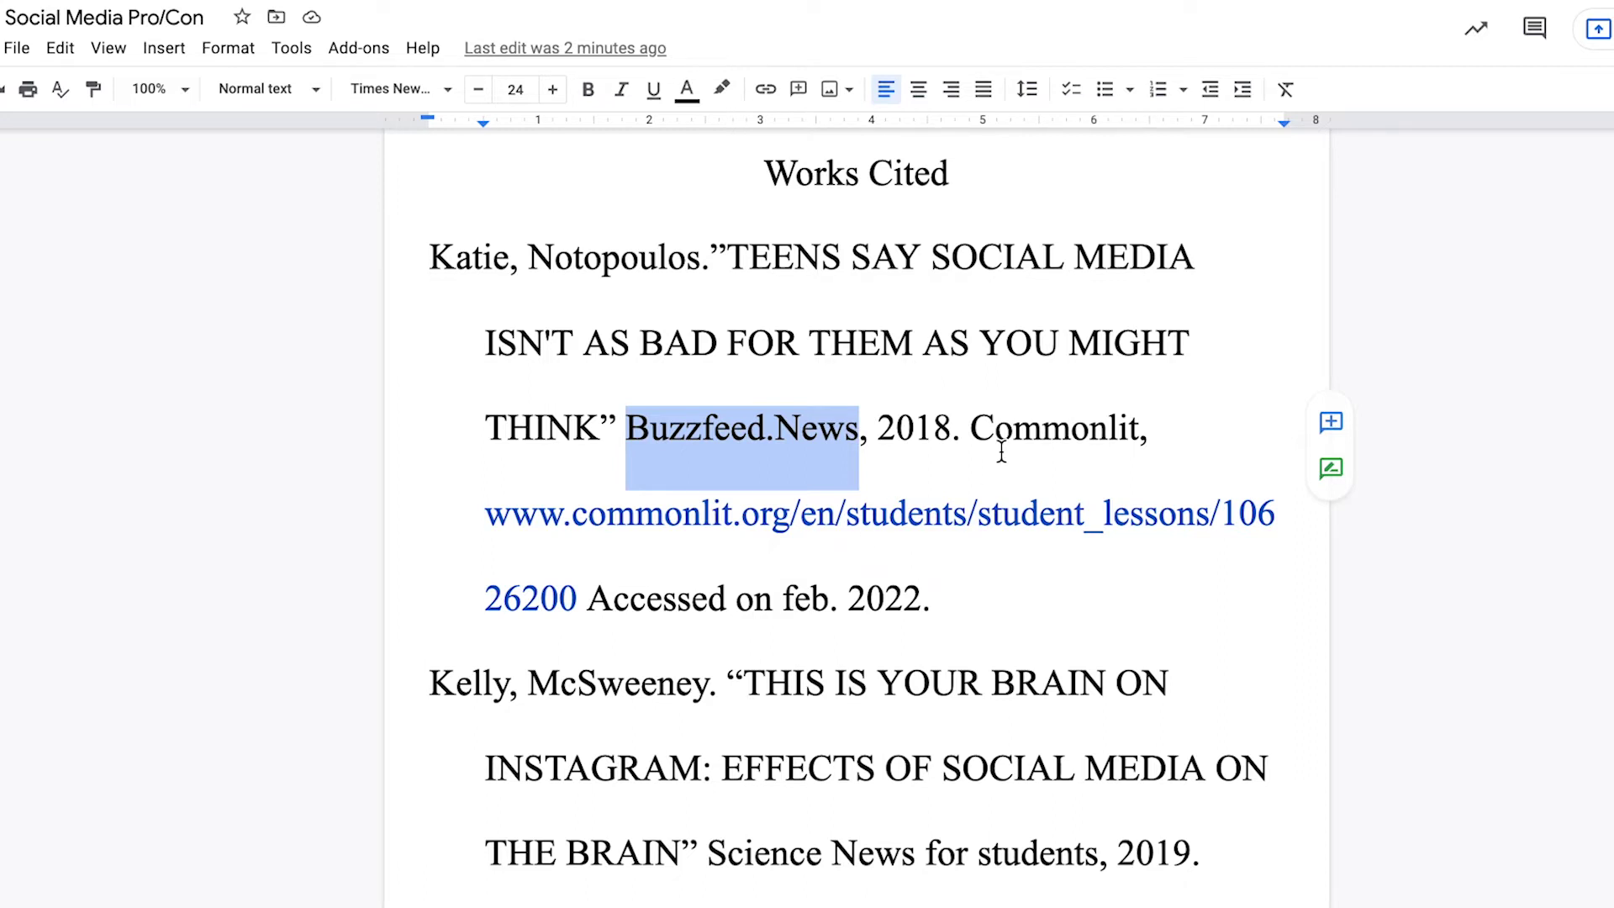
double_click(916, 429)
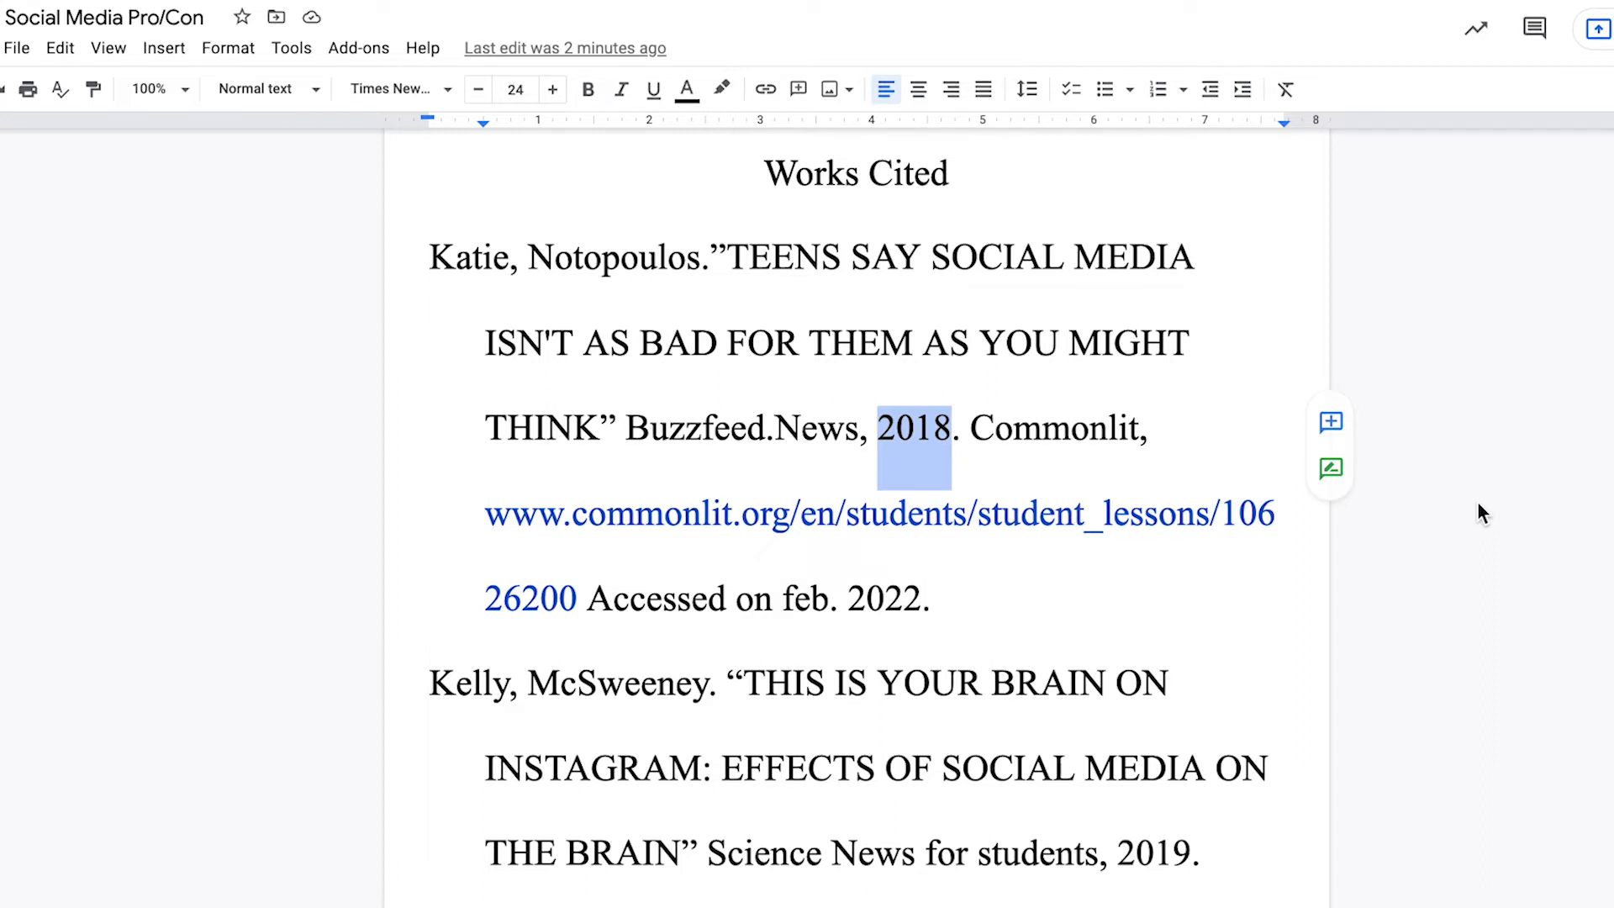
double_click(1084, 429)
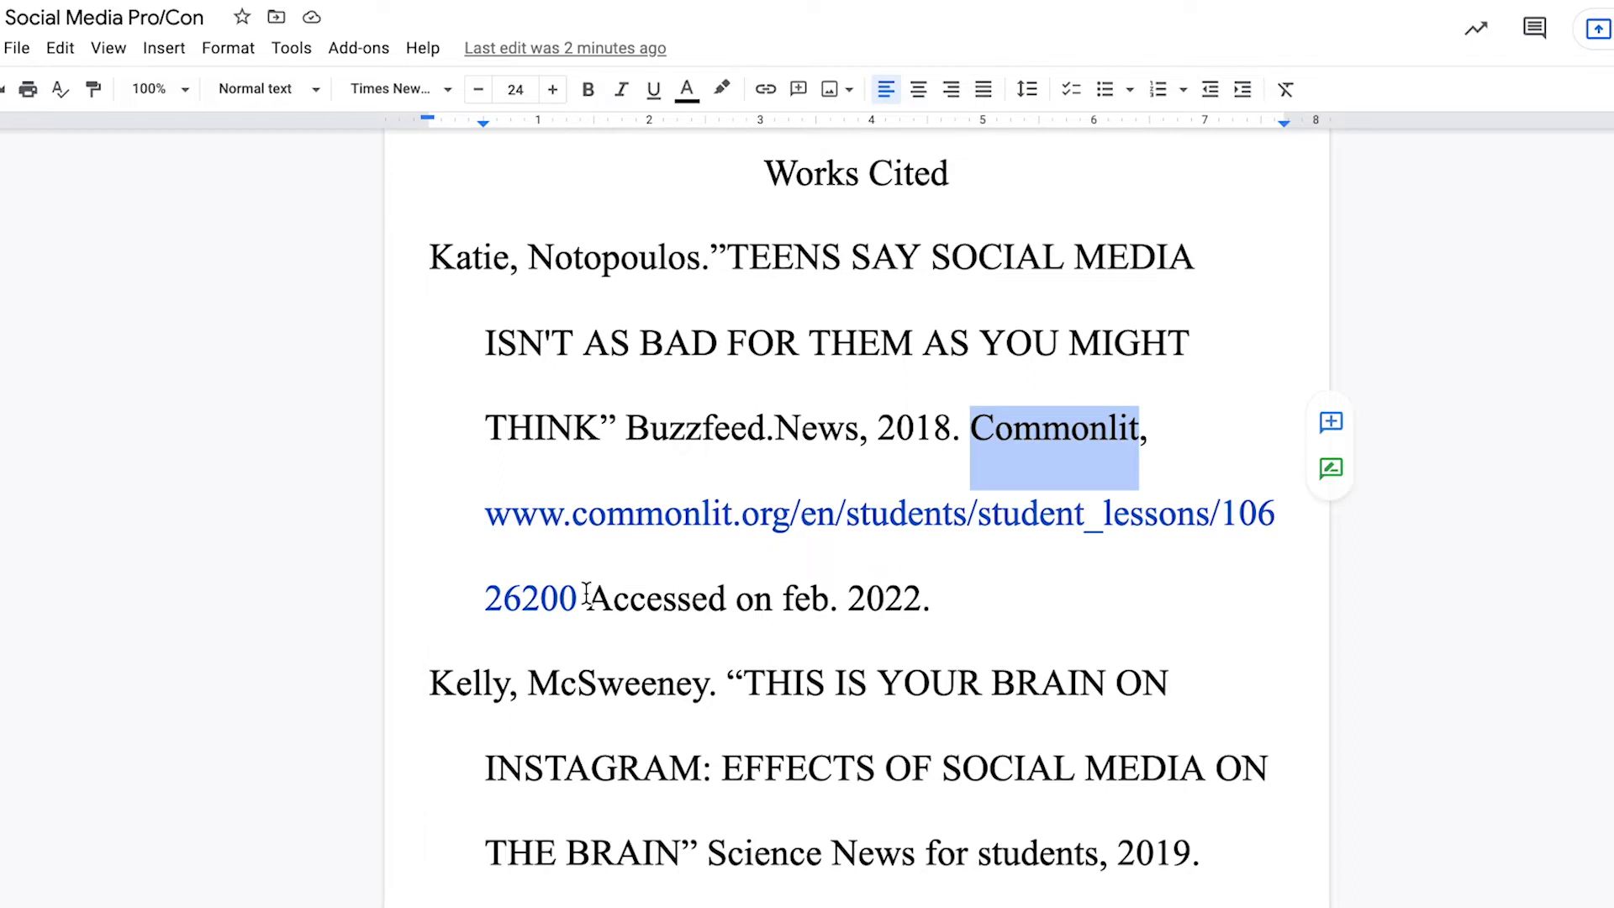
drag(581, 599, 485, 554)
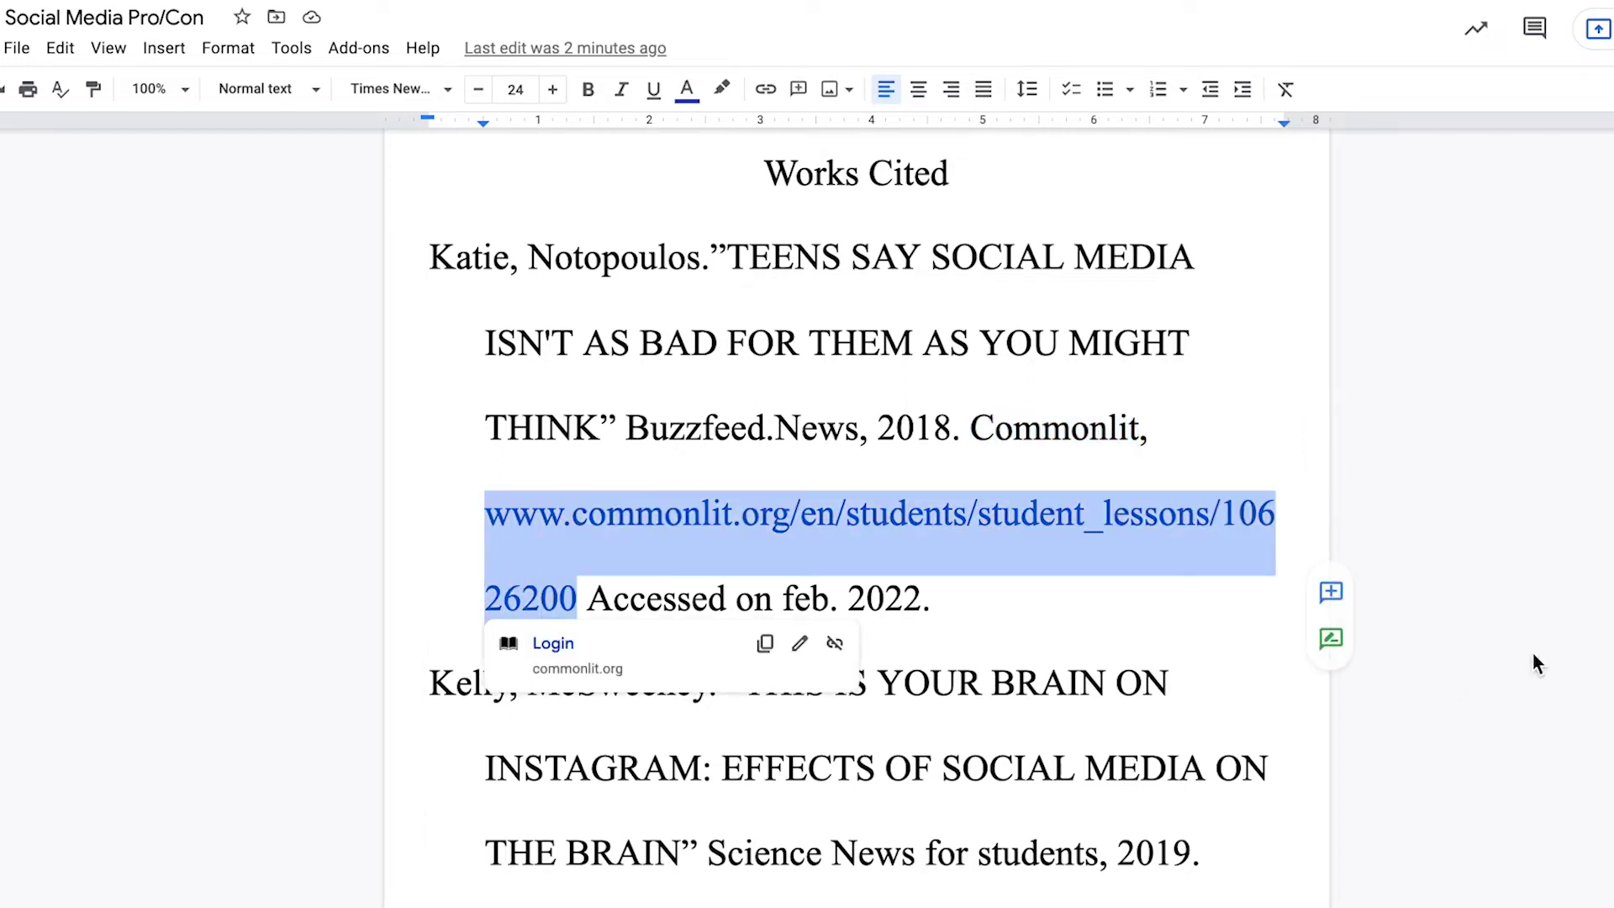
click(1542, 704)
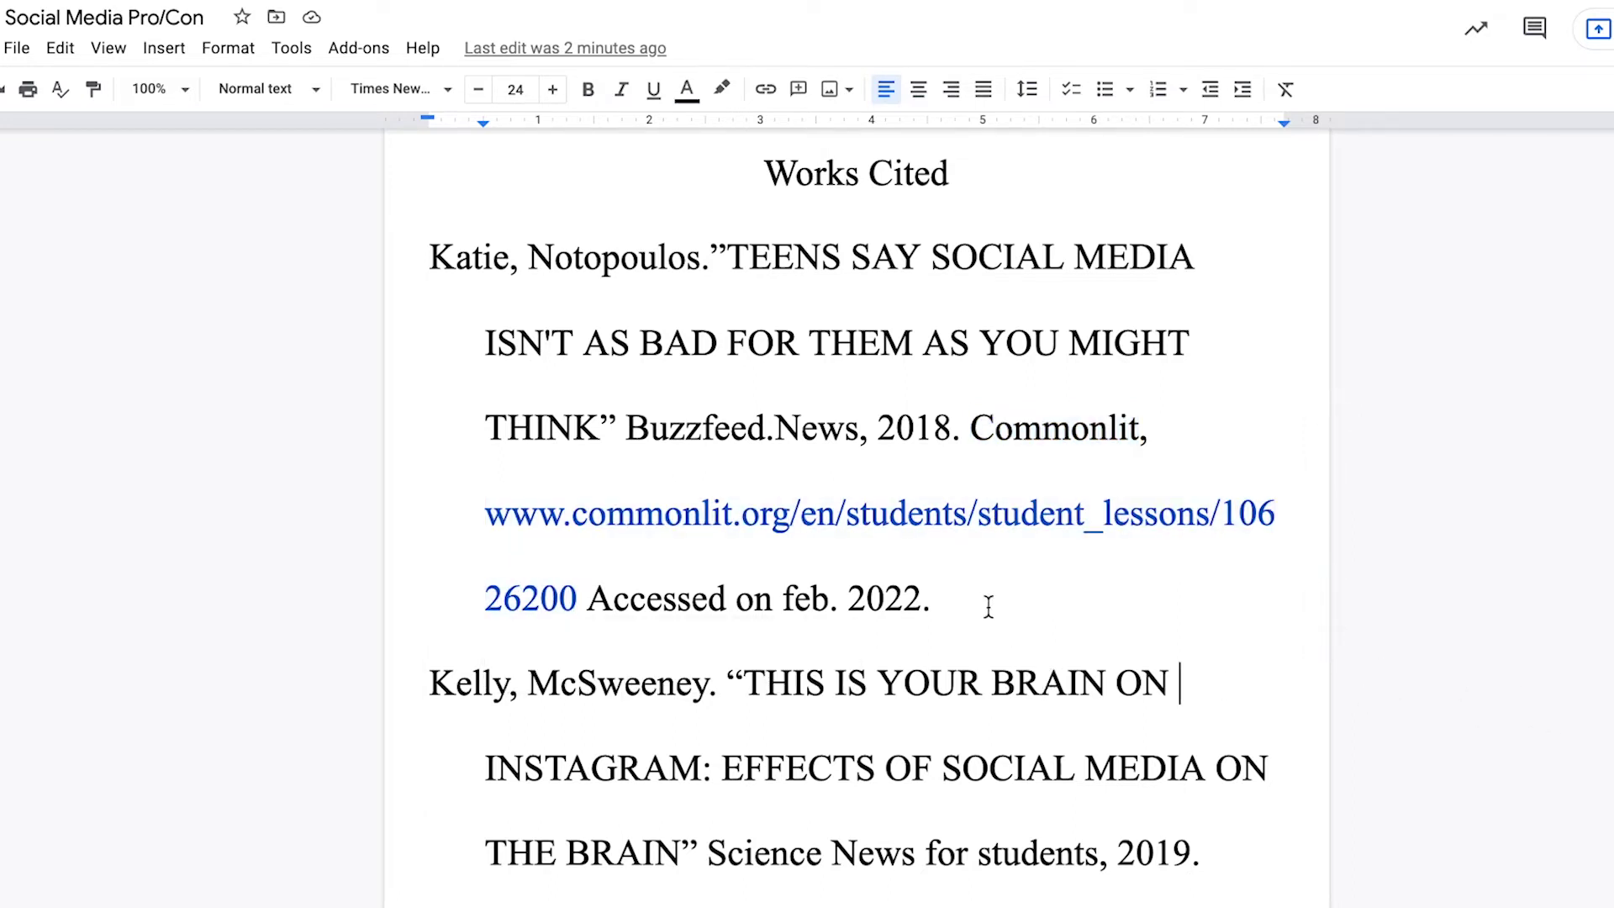
click(706, 599)
drag(706, 599, 928, 583)
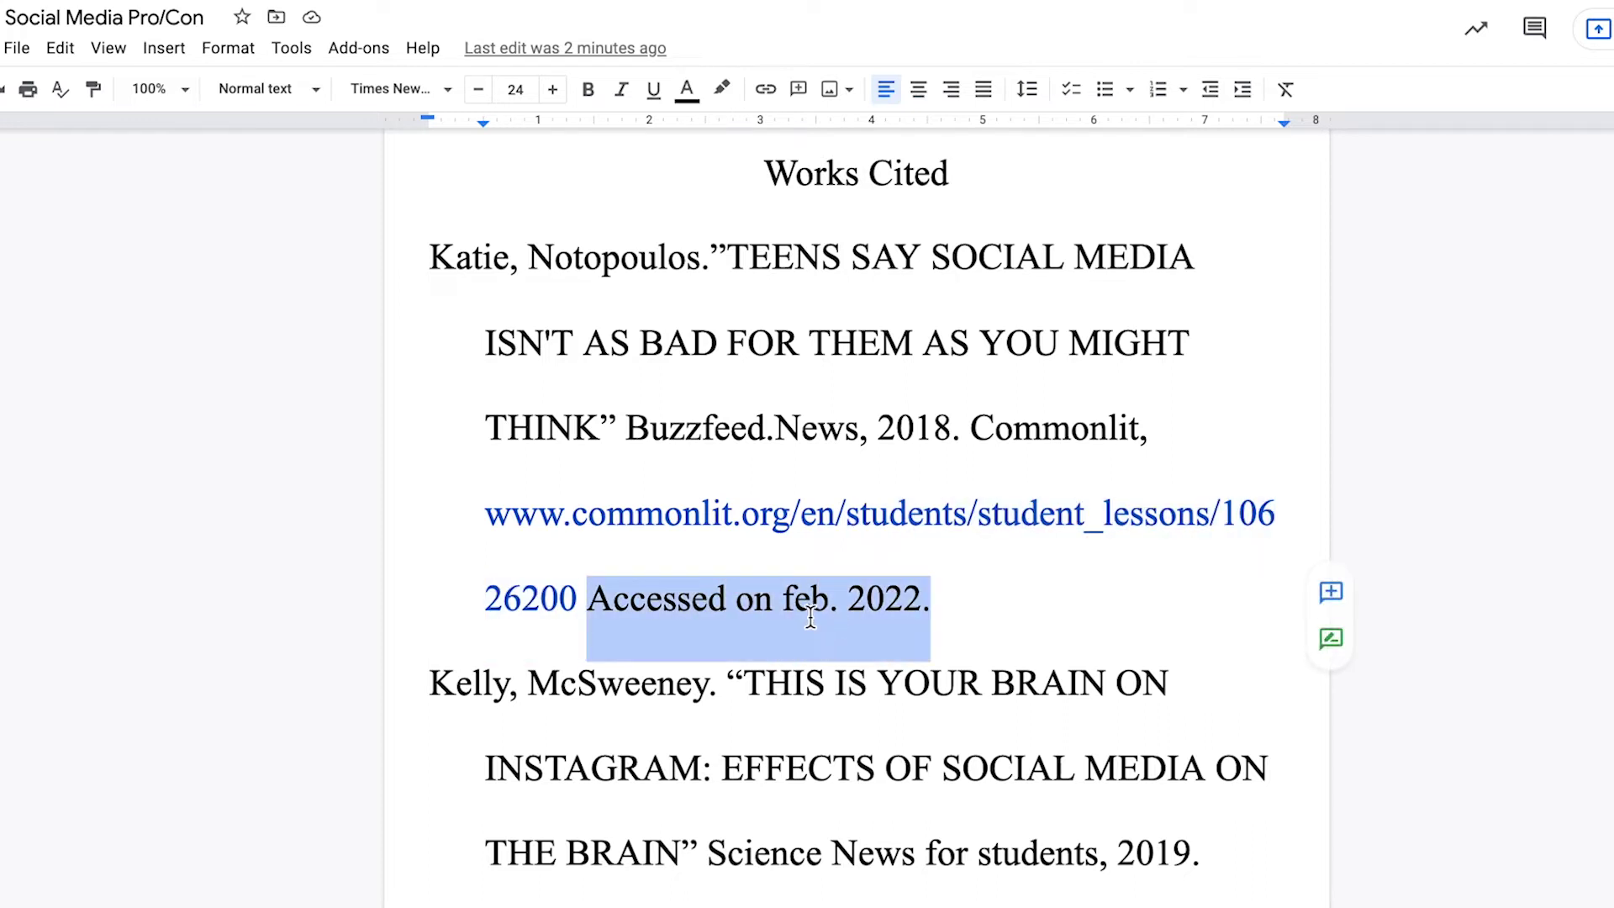
Replace the word "on" with the day "11" in the first citation's access date, before "feb. 2022"
scroll(995, 609, down, 1)
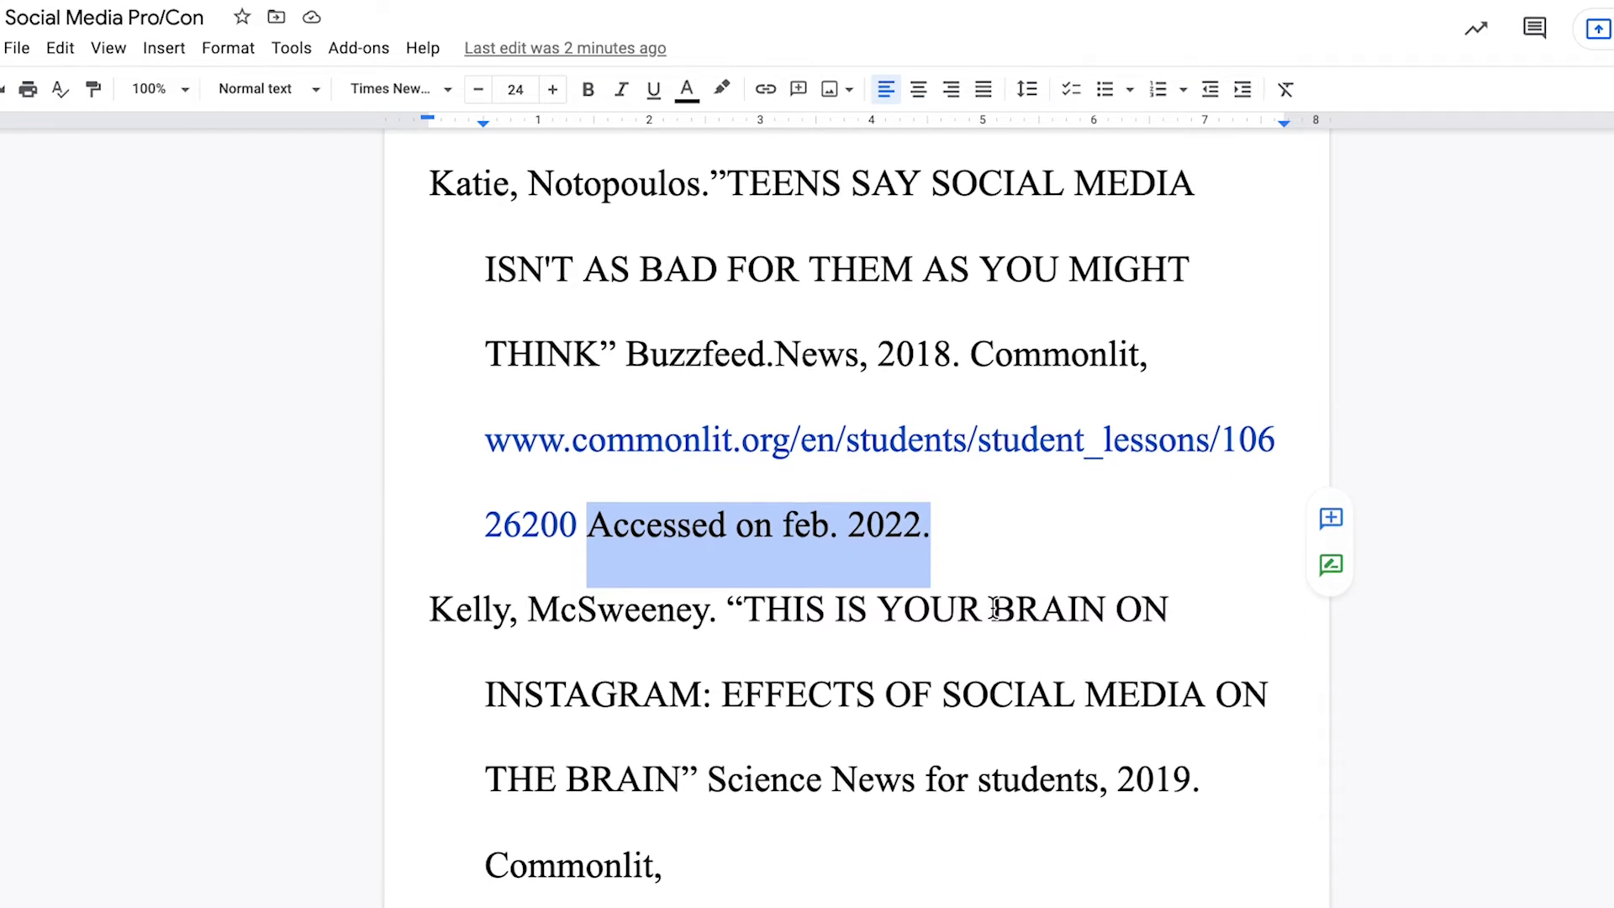
scroll(994, 608, down, 2)
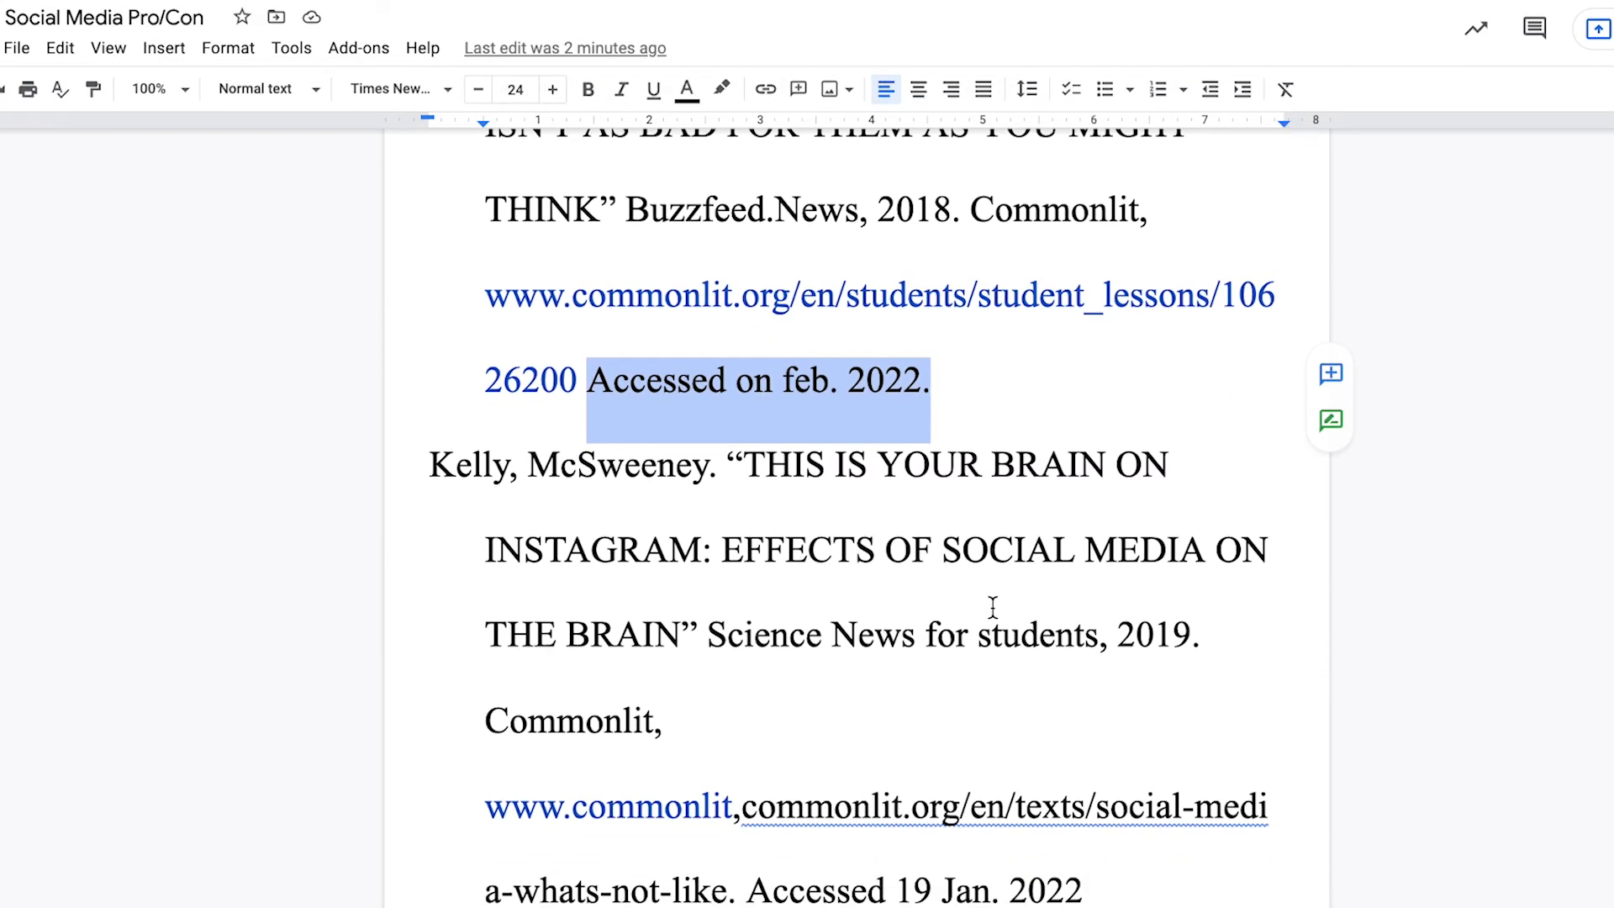
click(749, 389)
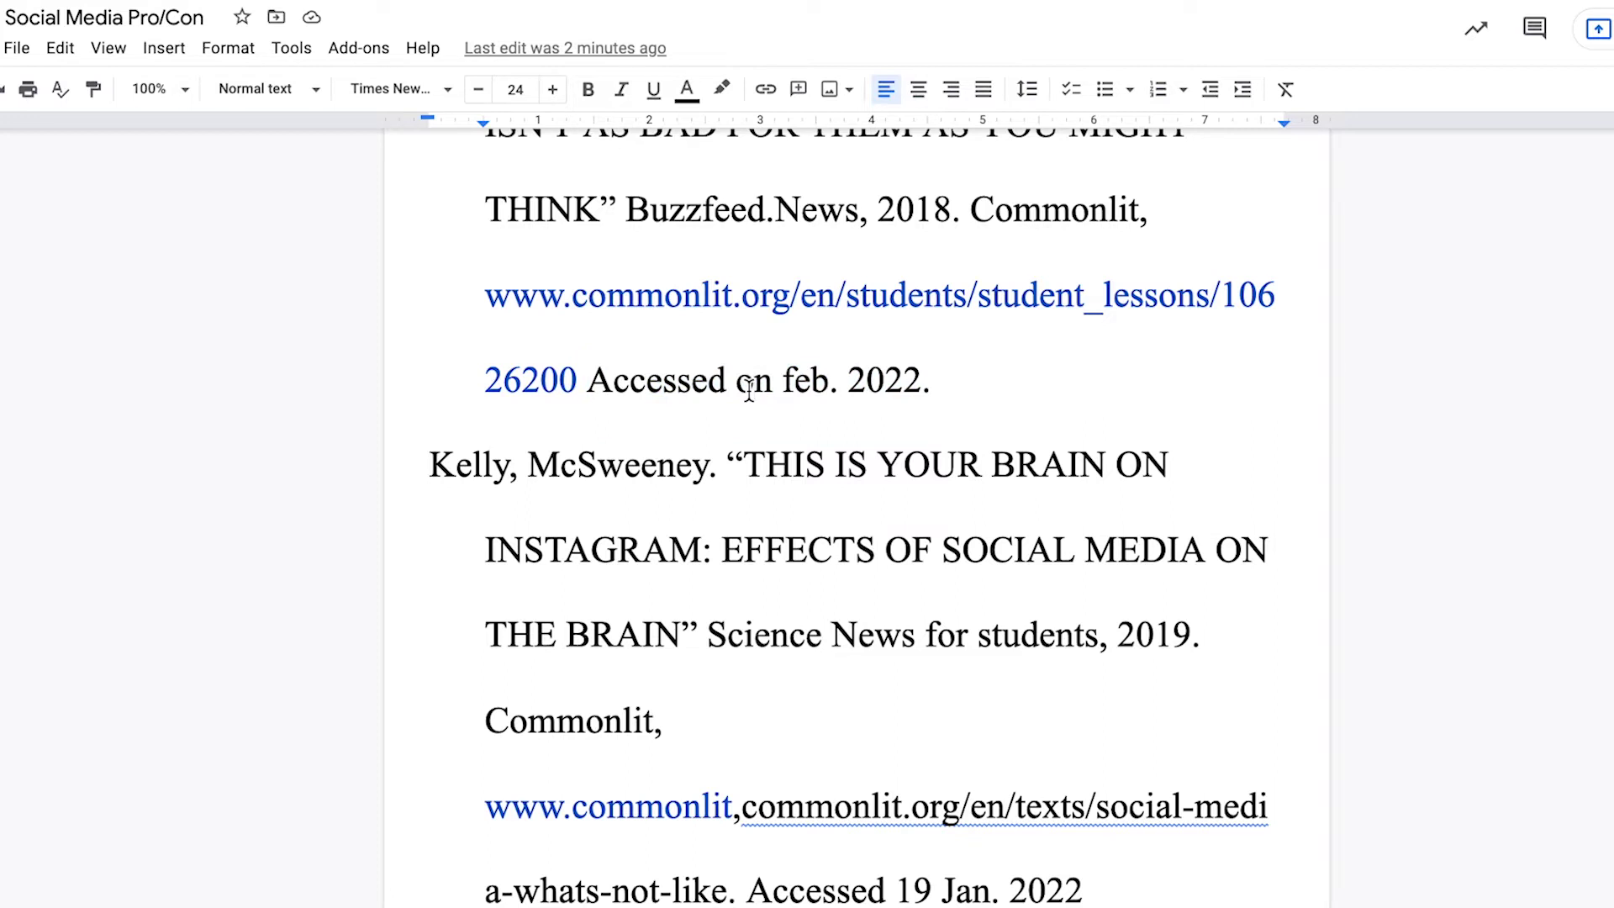
double_click(749, 389)
key(BackSpace)
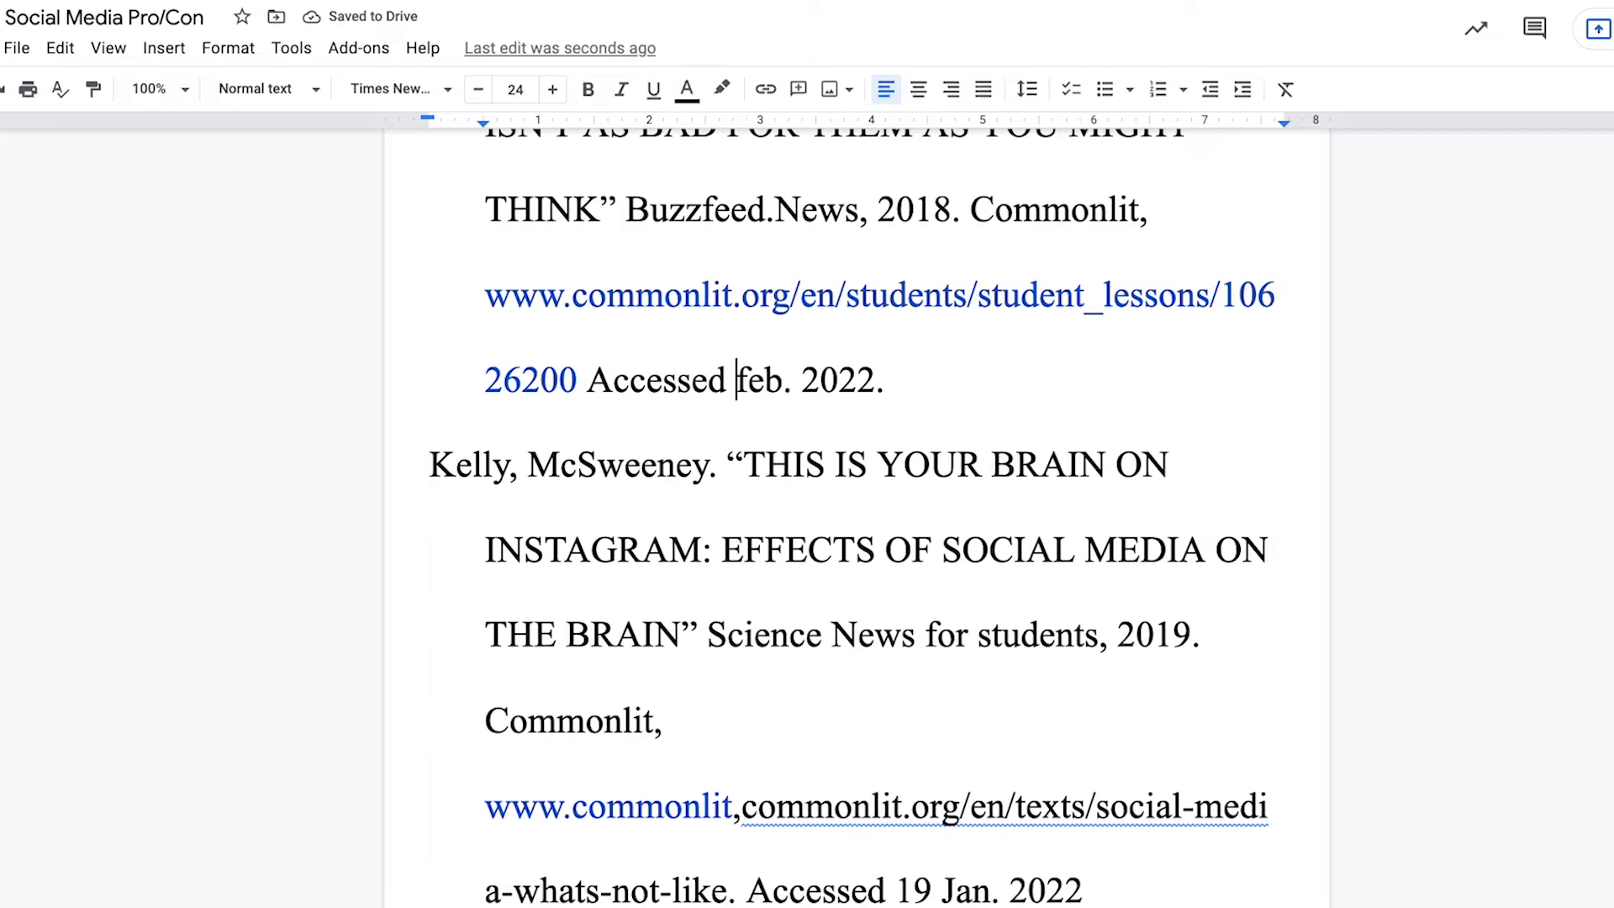
text(11)
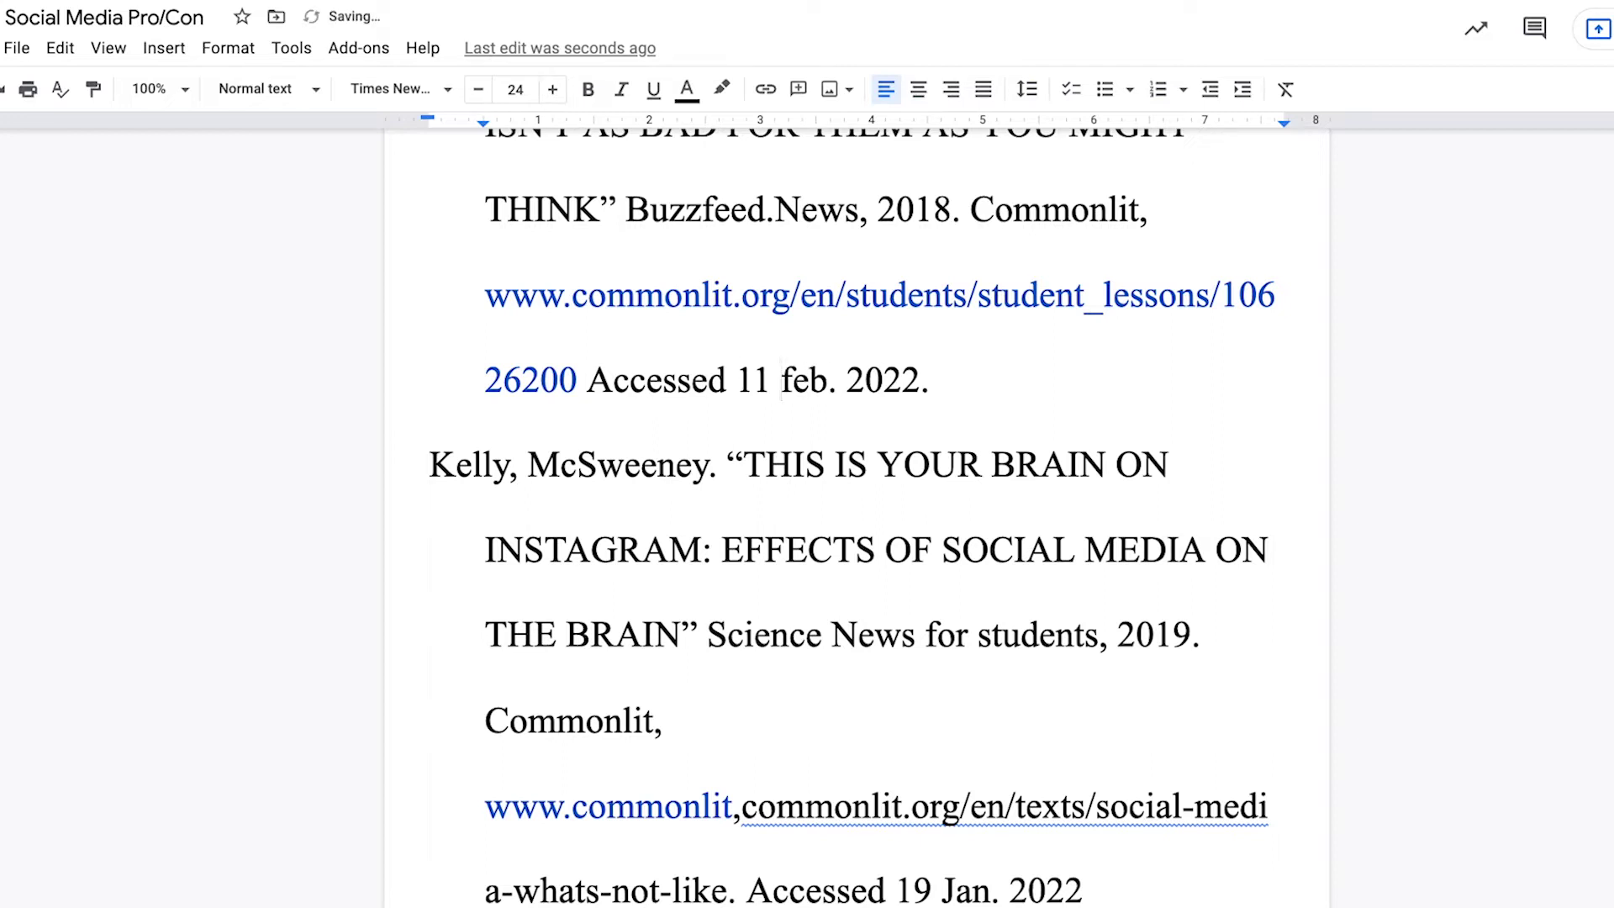
Try replacing the first letter of "feb." in the first citation's access date, and restore the lowercase "f"
click(794, 380)
key(BackSpace)
text(/)
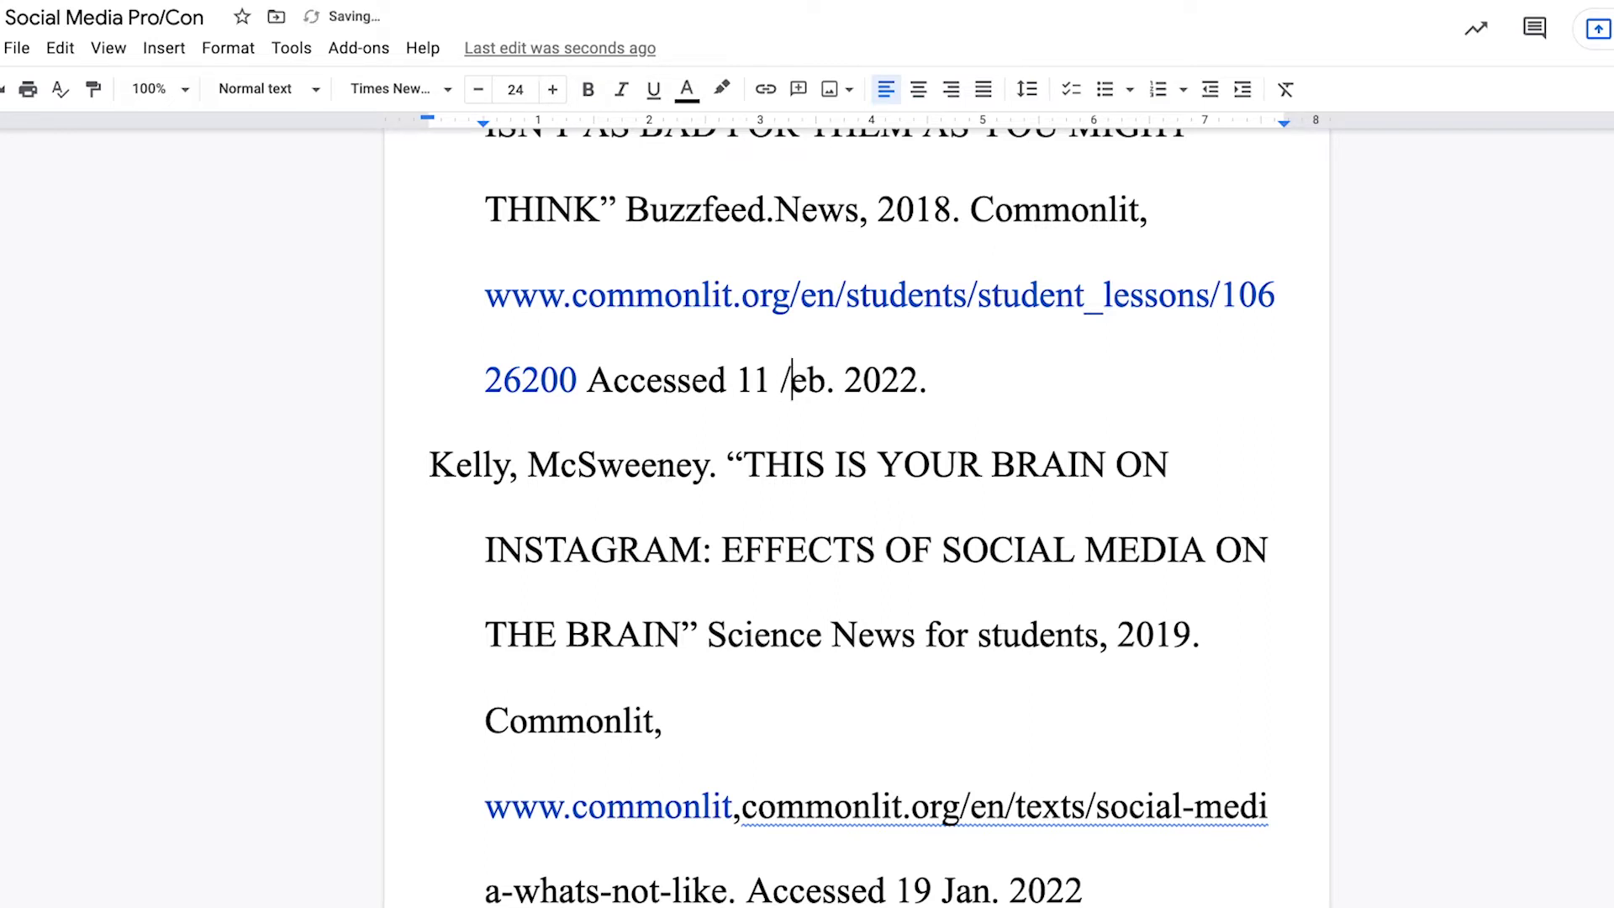
key(BackSpace)
text(F)
key(BackSpace)
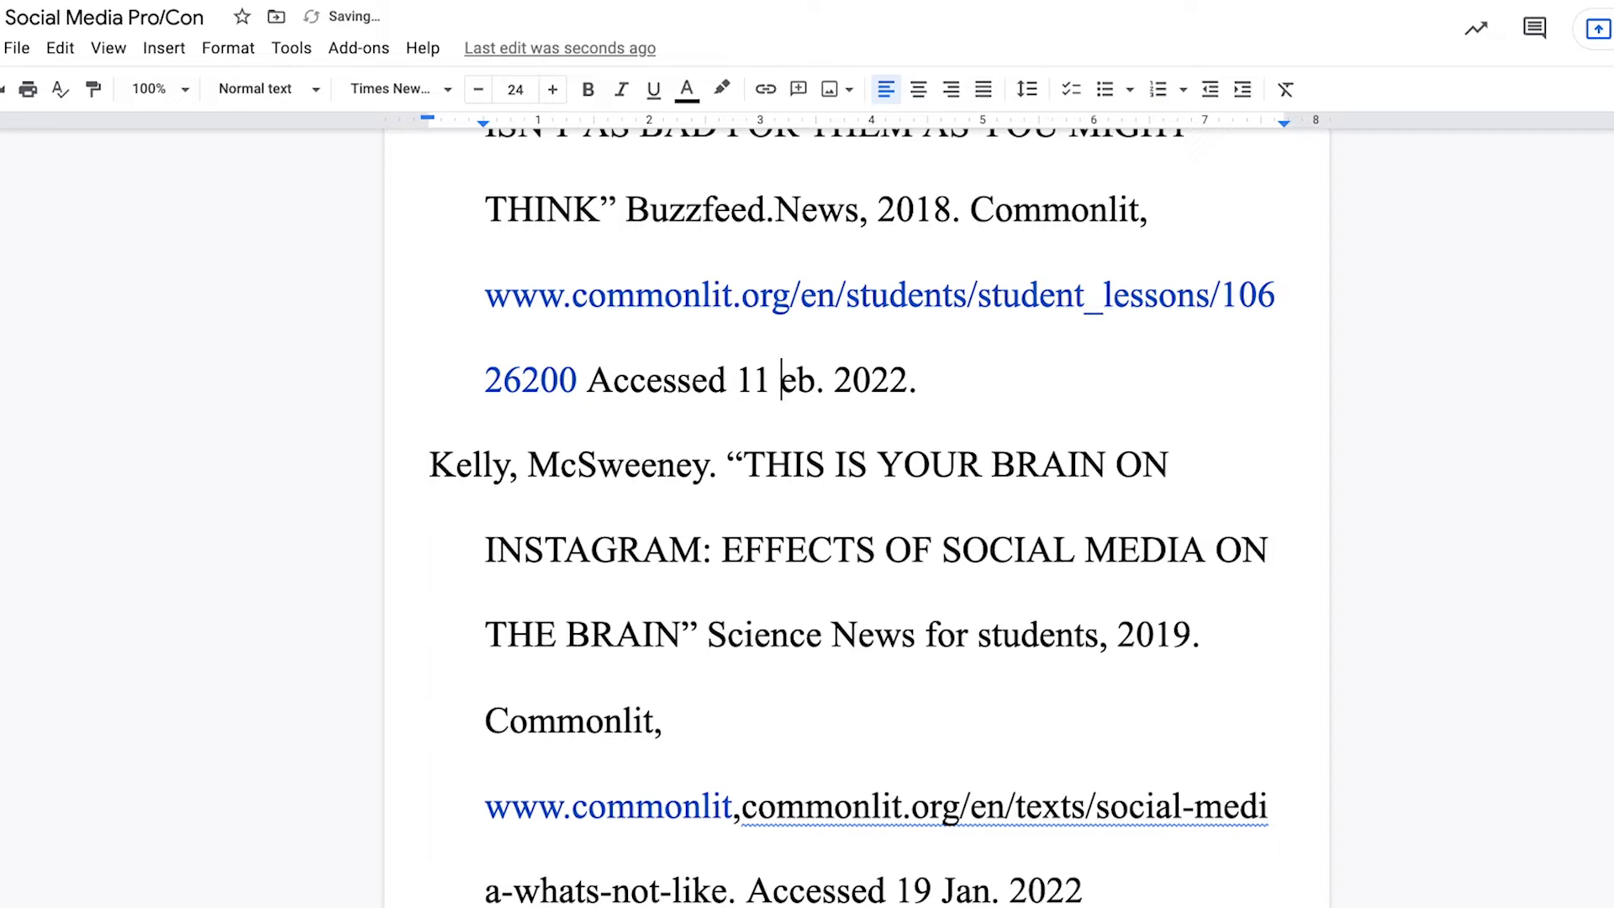
text(/)
key(BackSpace)
text(f)
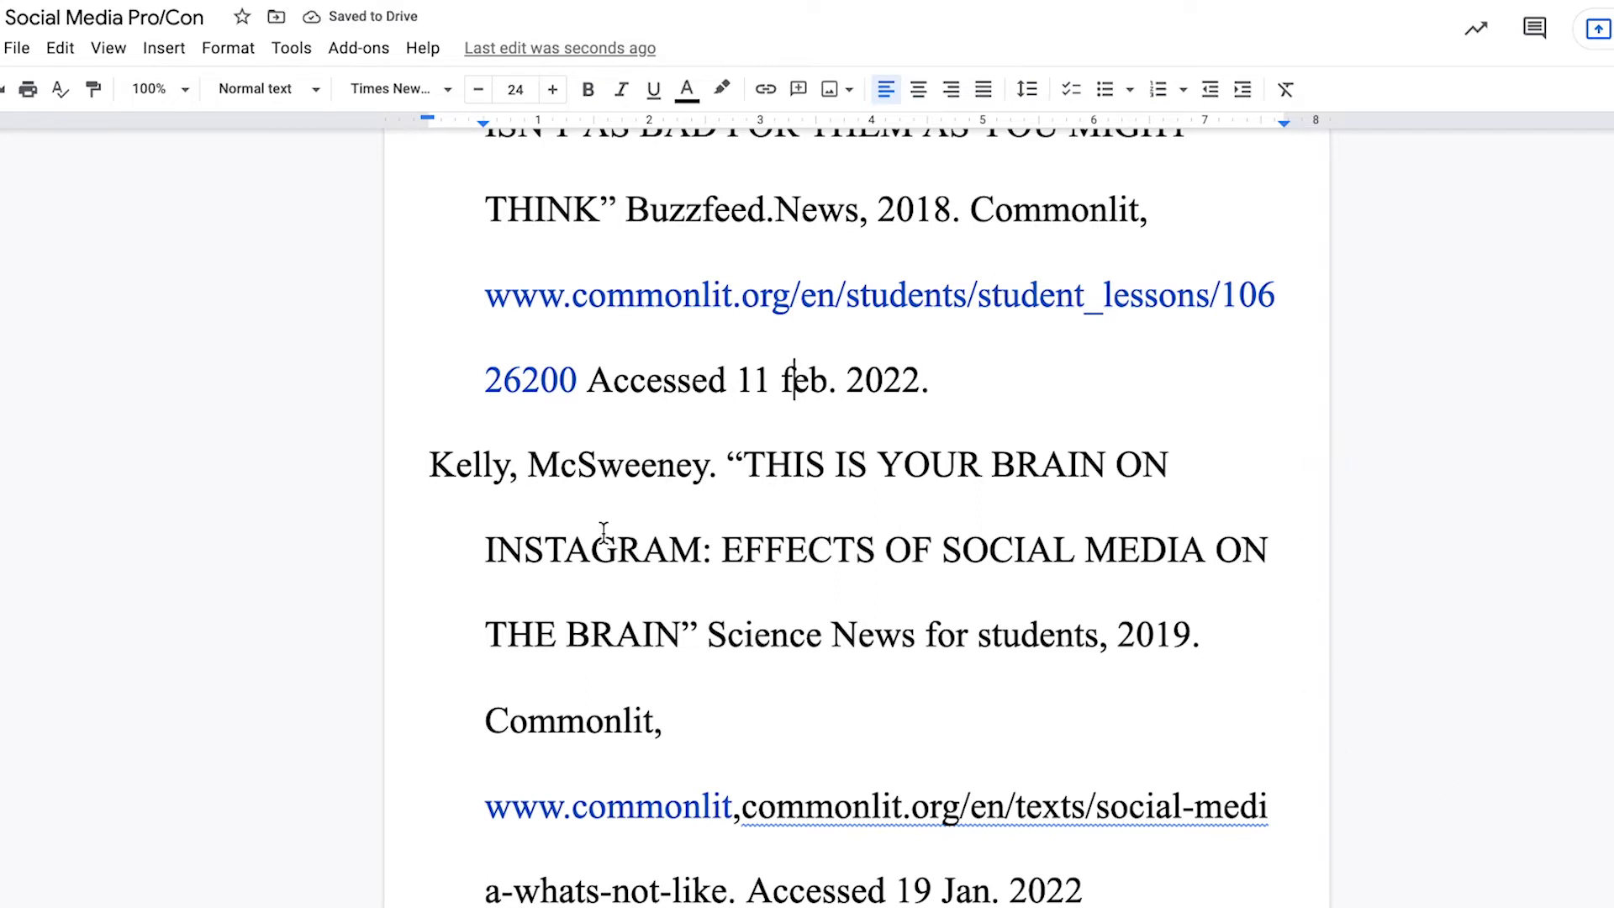
Review the author's name and the article title with its subtitle in the second citation
drag(429, 464, 710, 473)
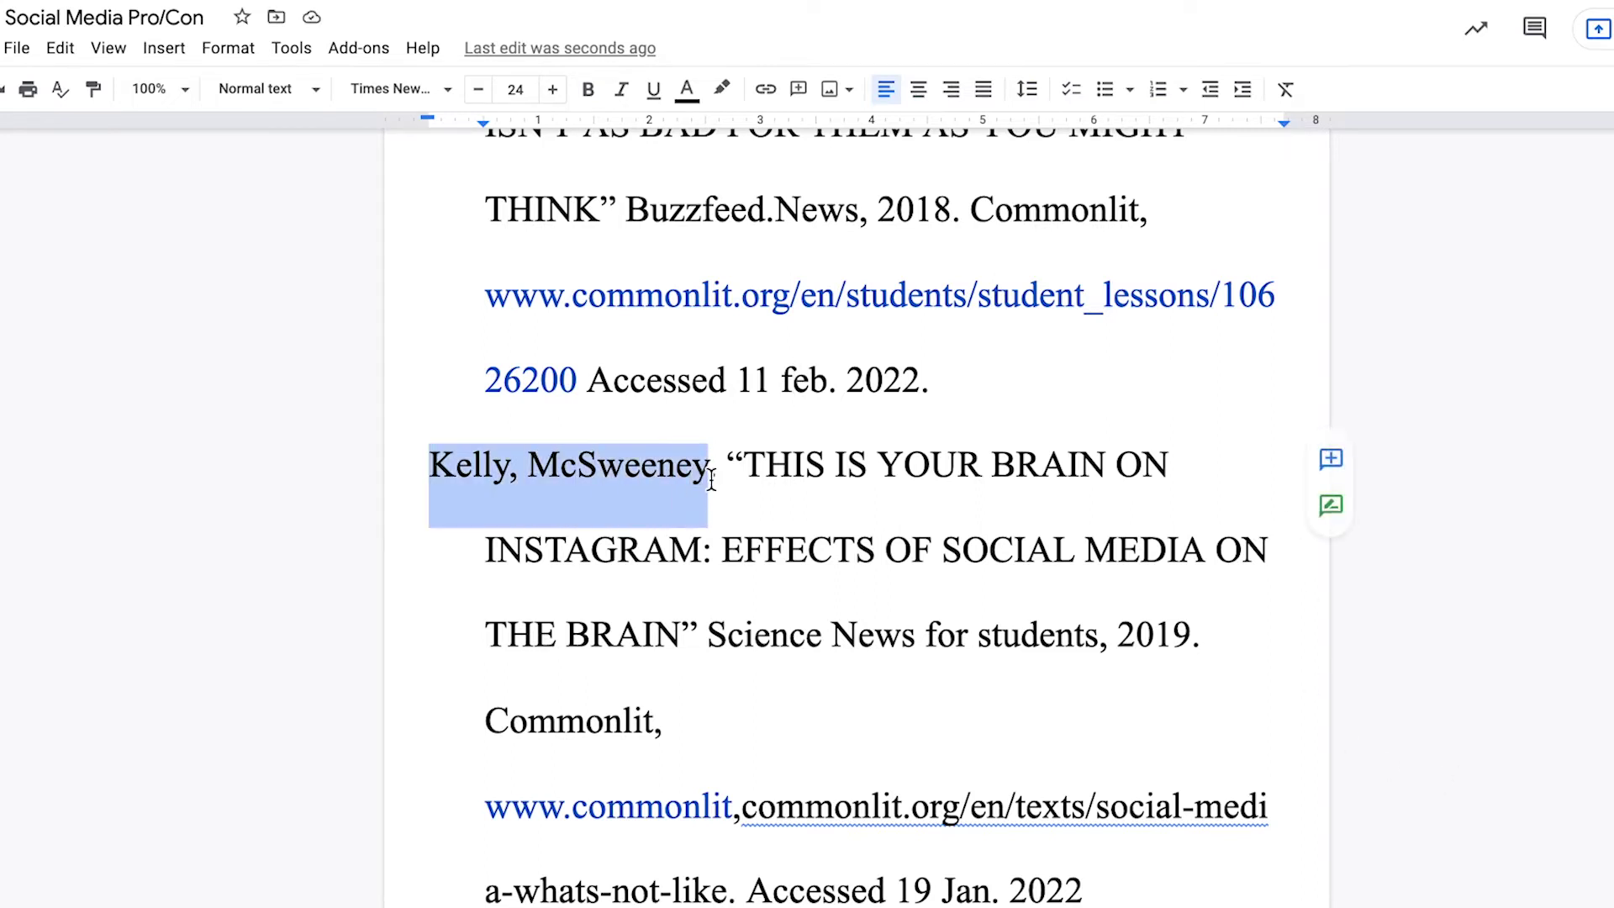
click(887, 555)
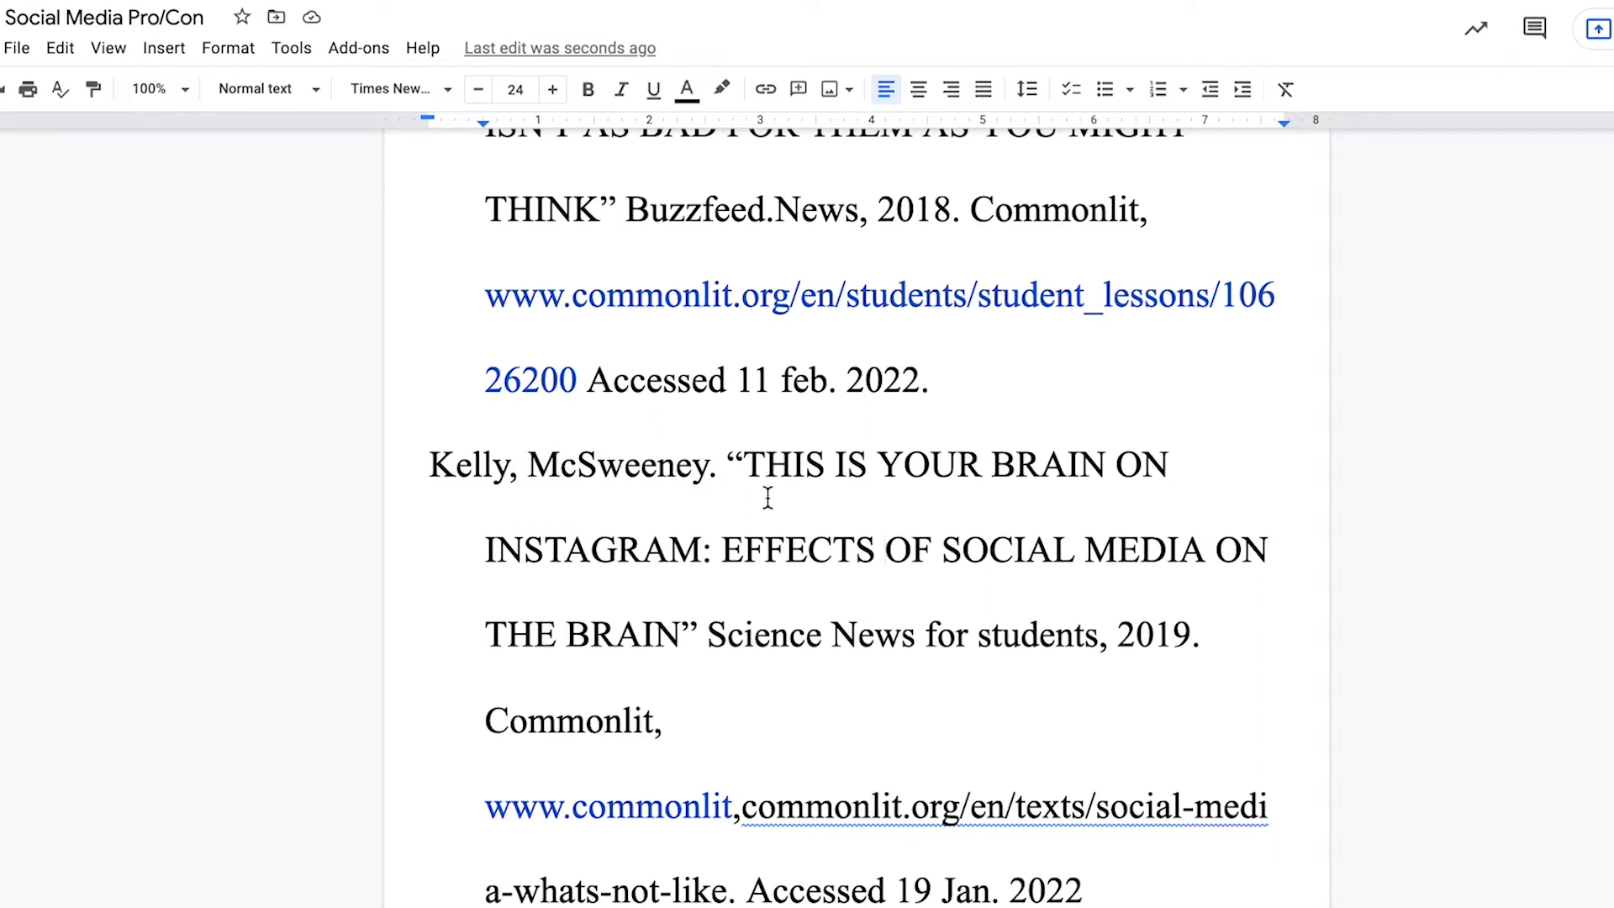
drag(745, 467, 691, 624)
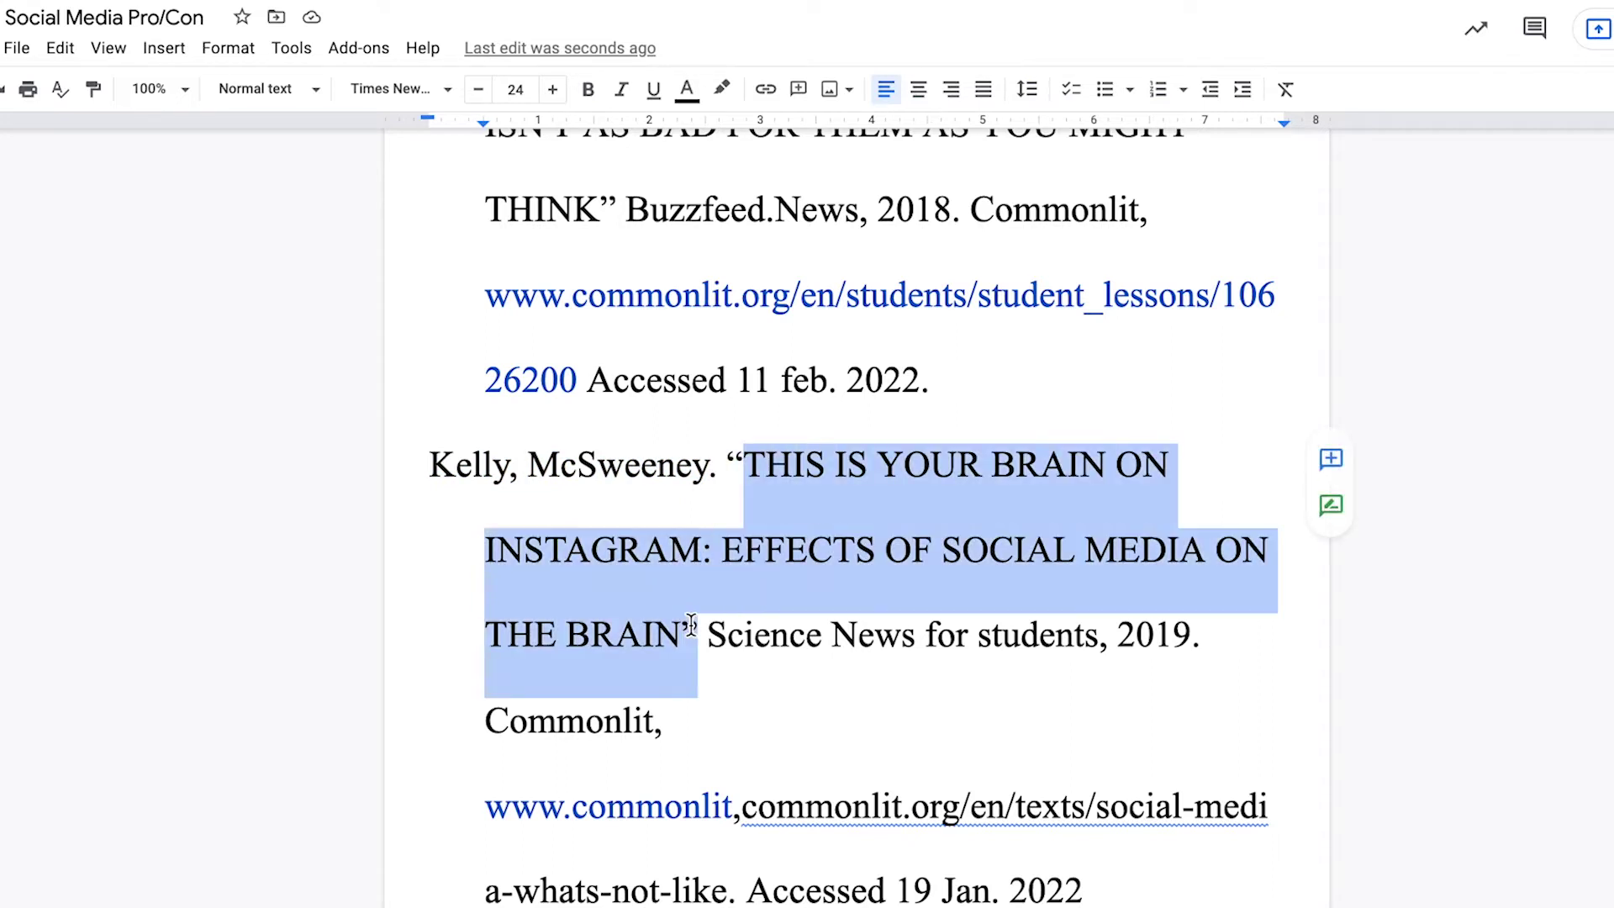
click(719, 576)
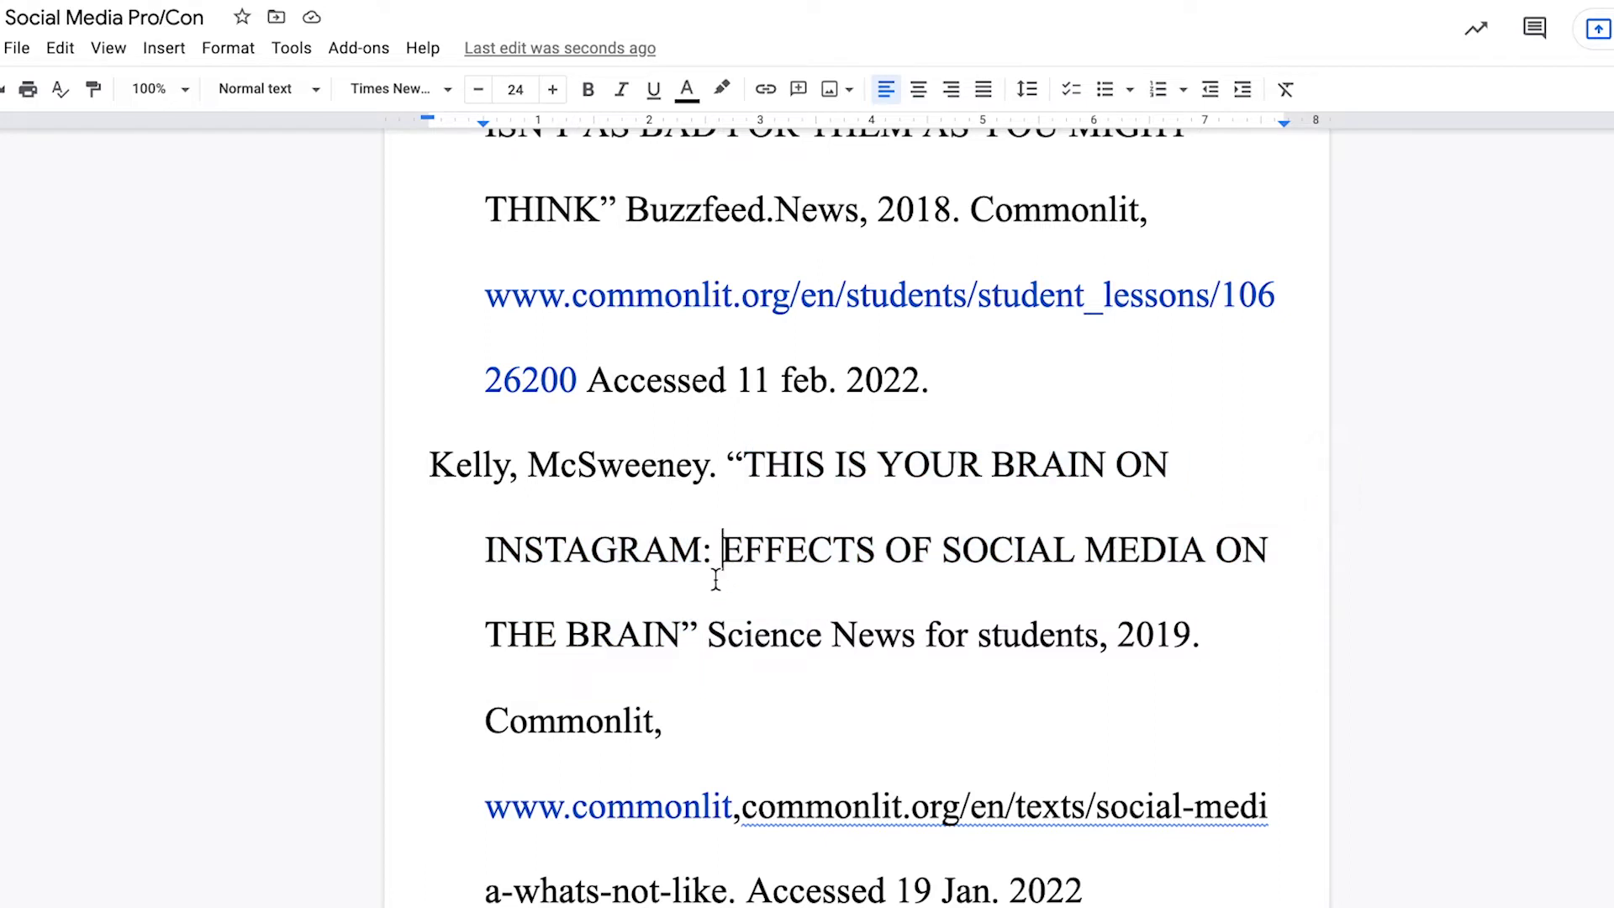
drag(717, 555, 700, 629)
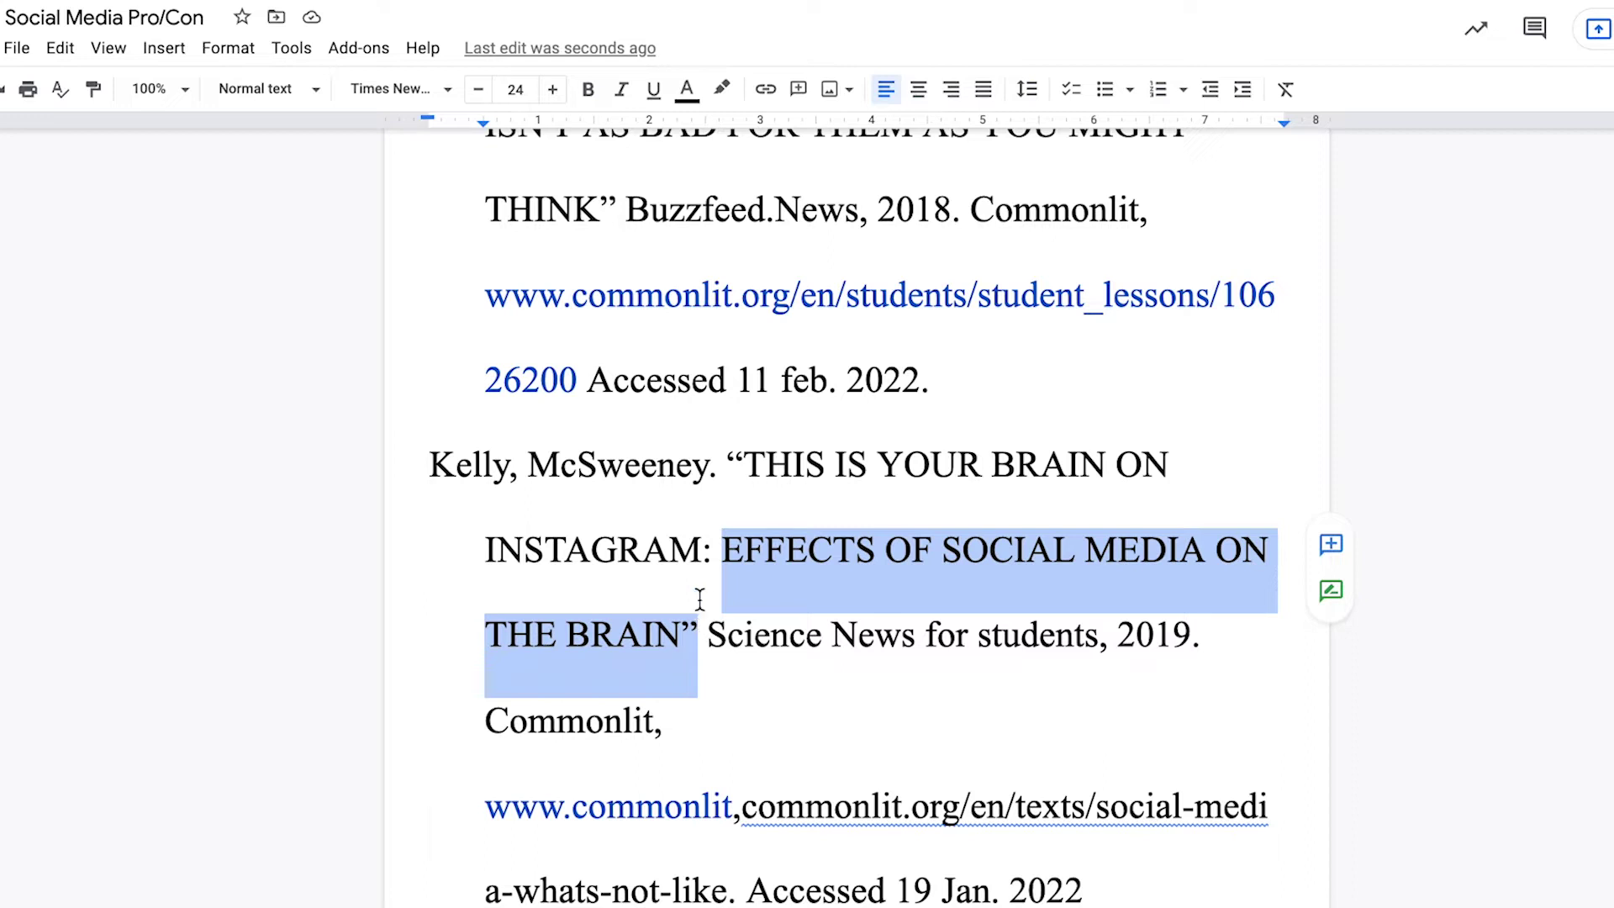
click(708, 551)
click(928, 559)
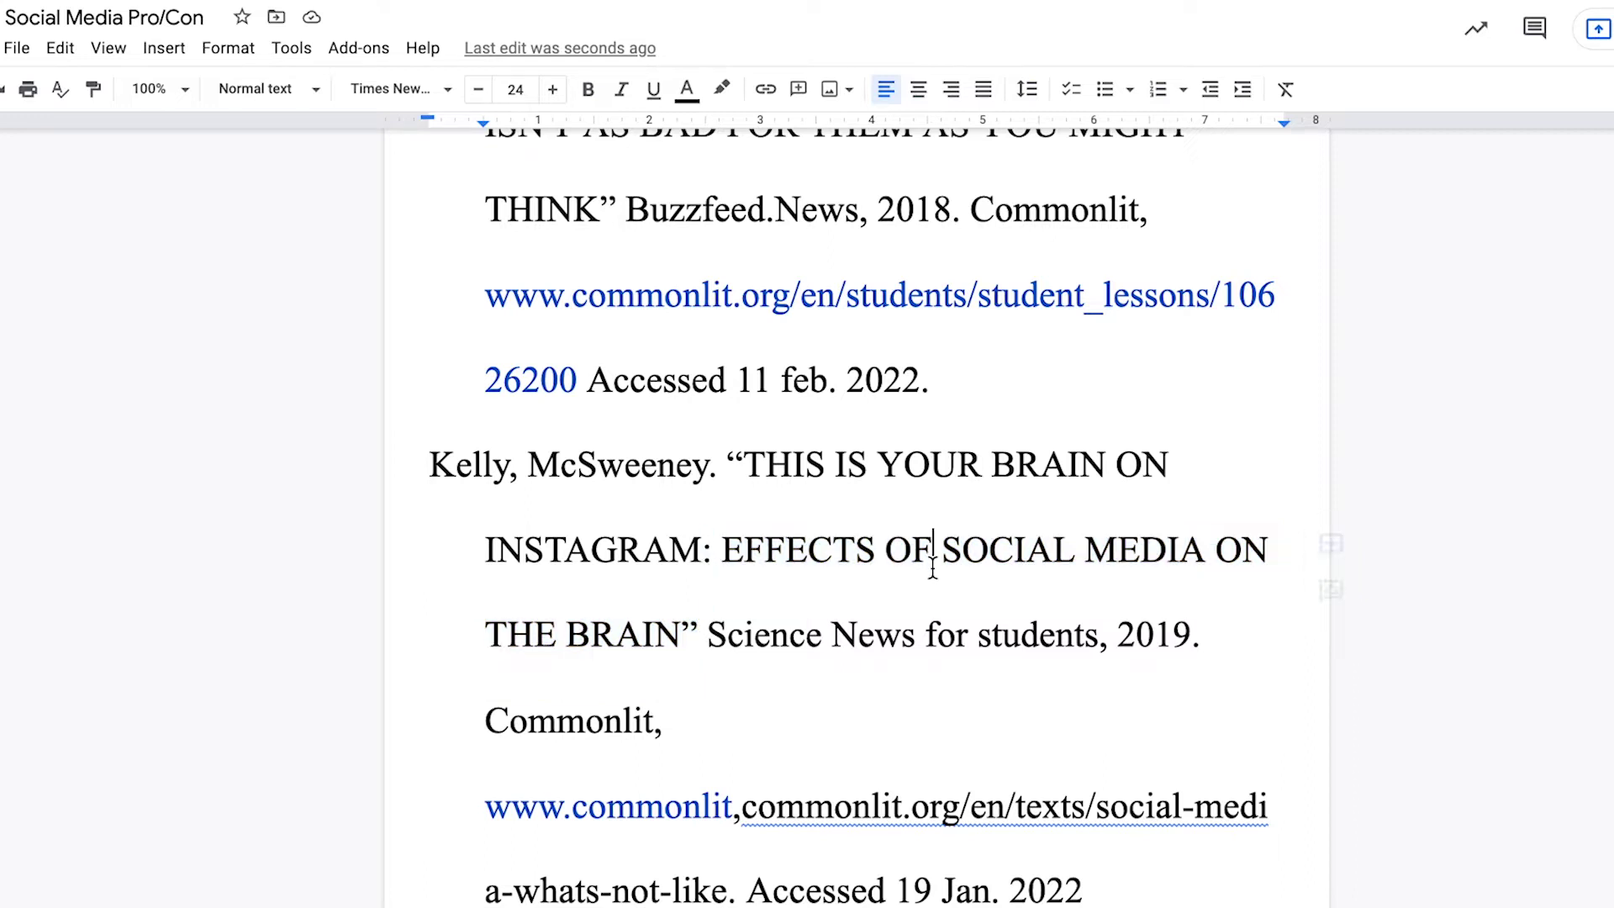
Check the second citation's publisher, publication year, database name, web address and the end of its access date
drag(708, 635, 1097, 636)
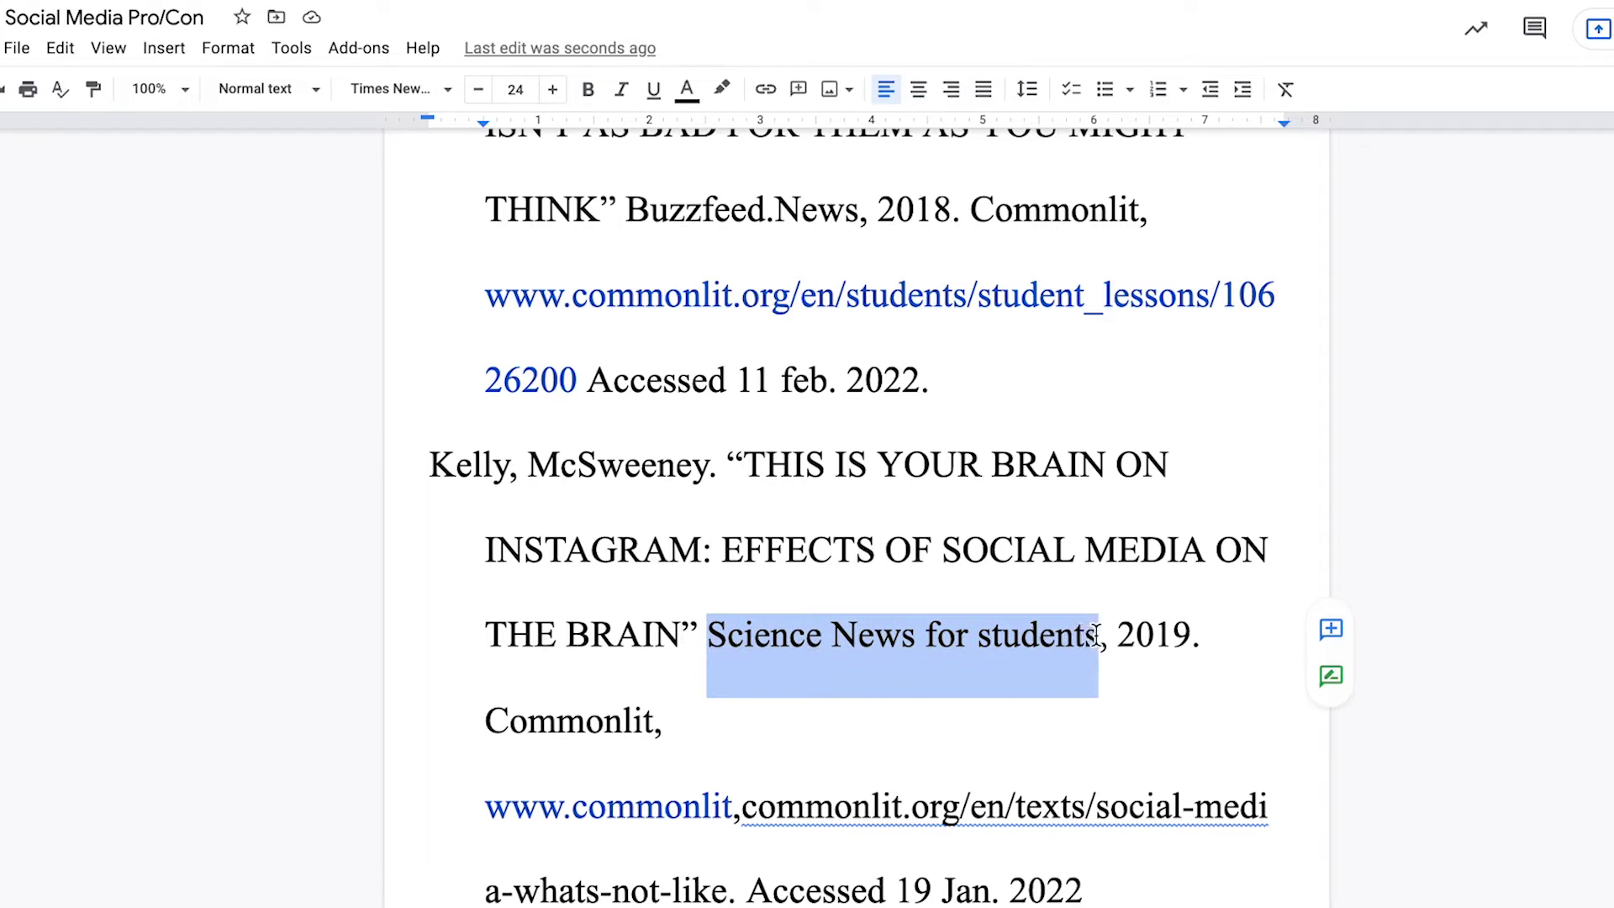
double_click(1171, 633)
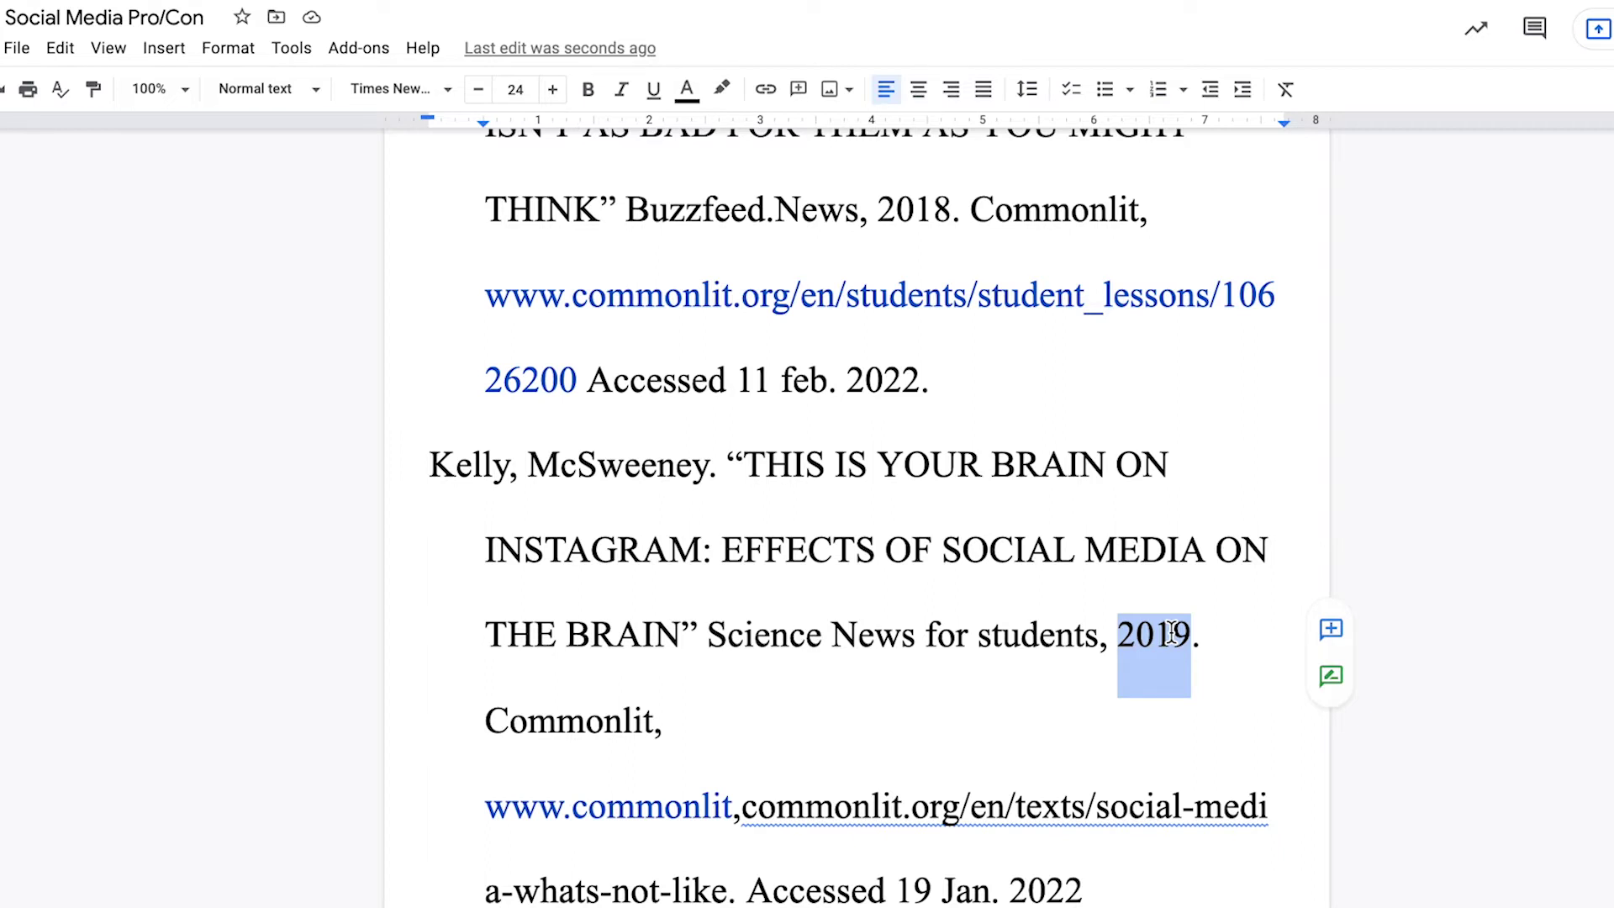
double_click(579, 723)
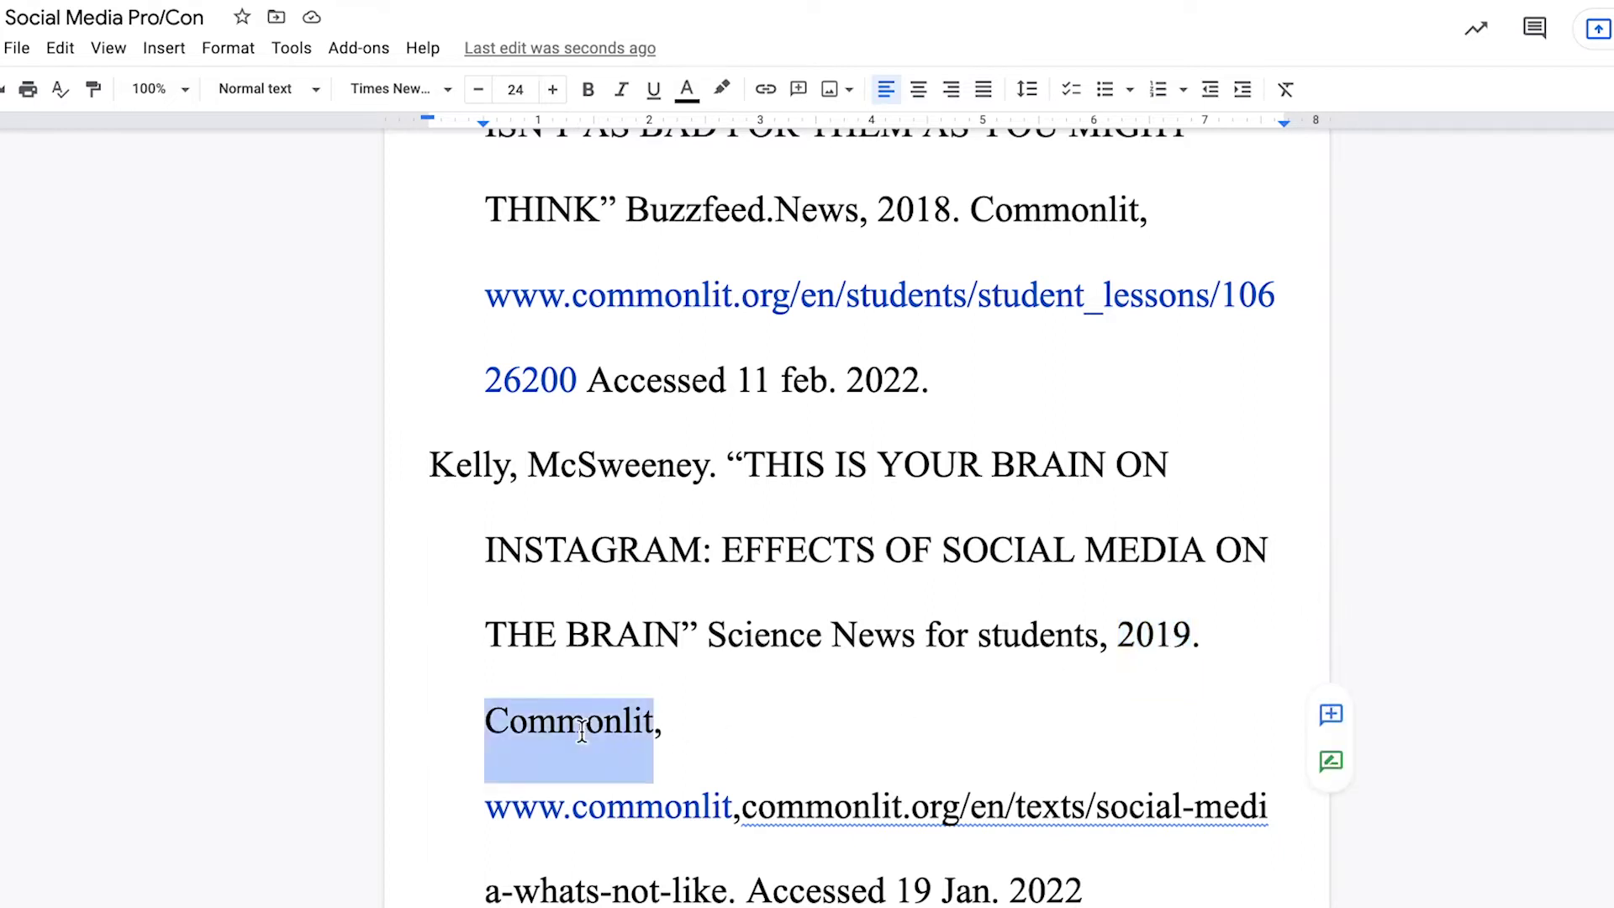
click(417, 843)
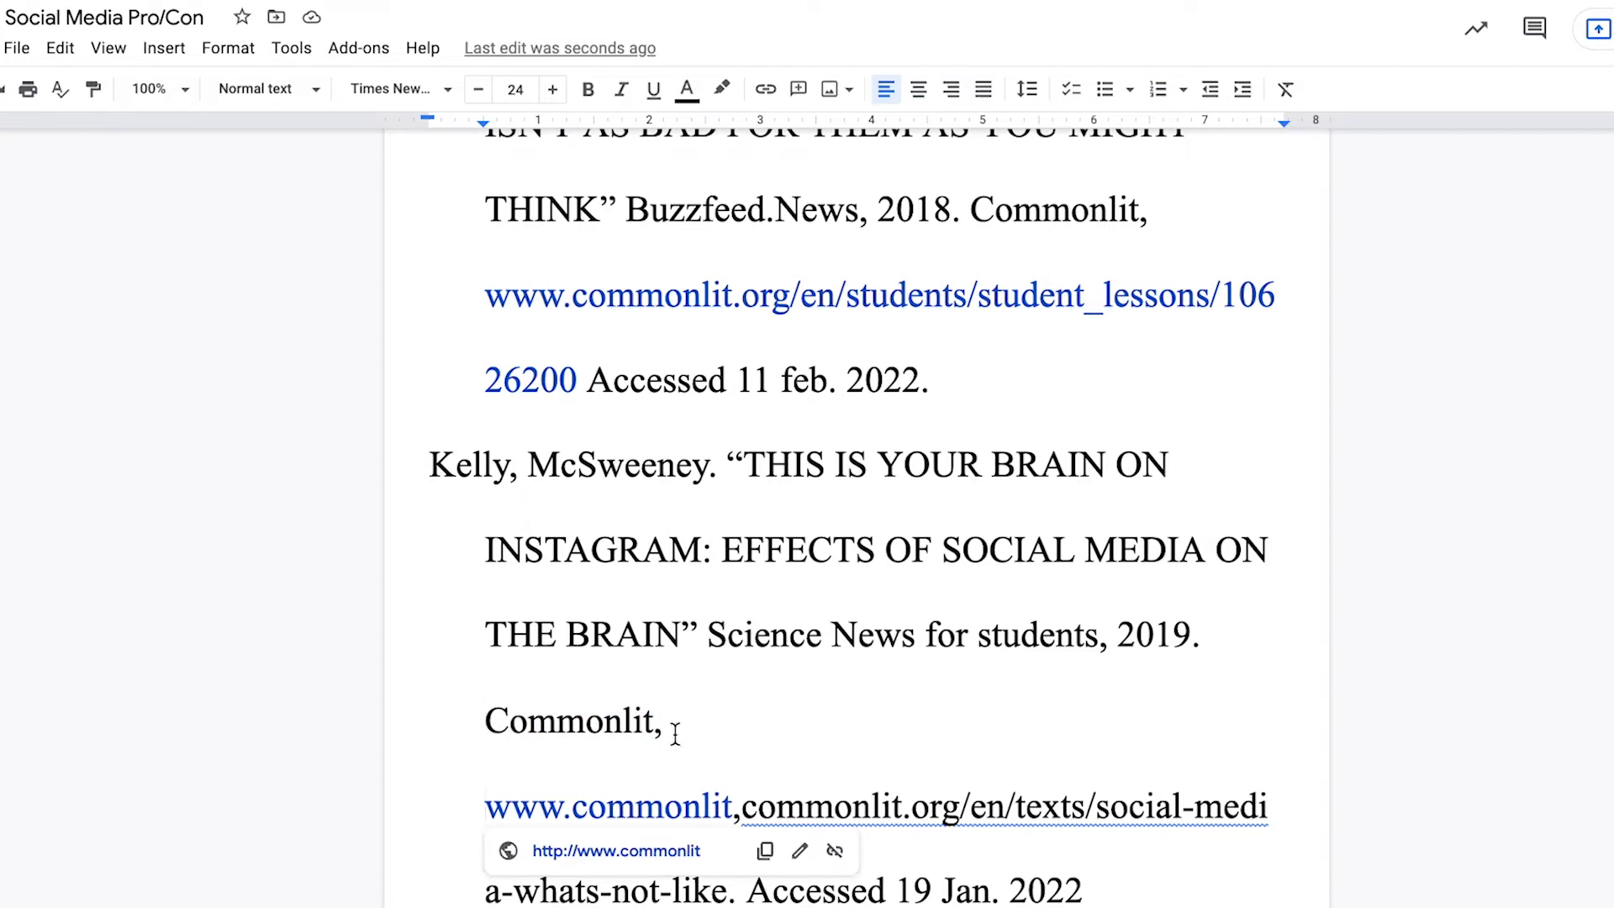
click(734, 725)
click(1087, 807)
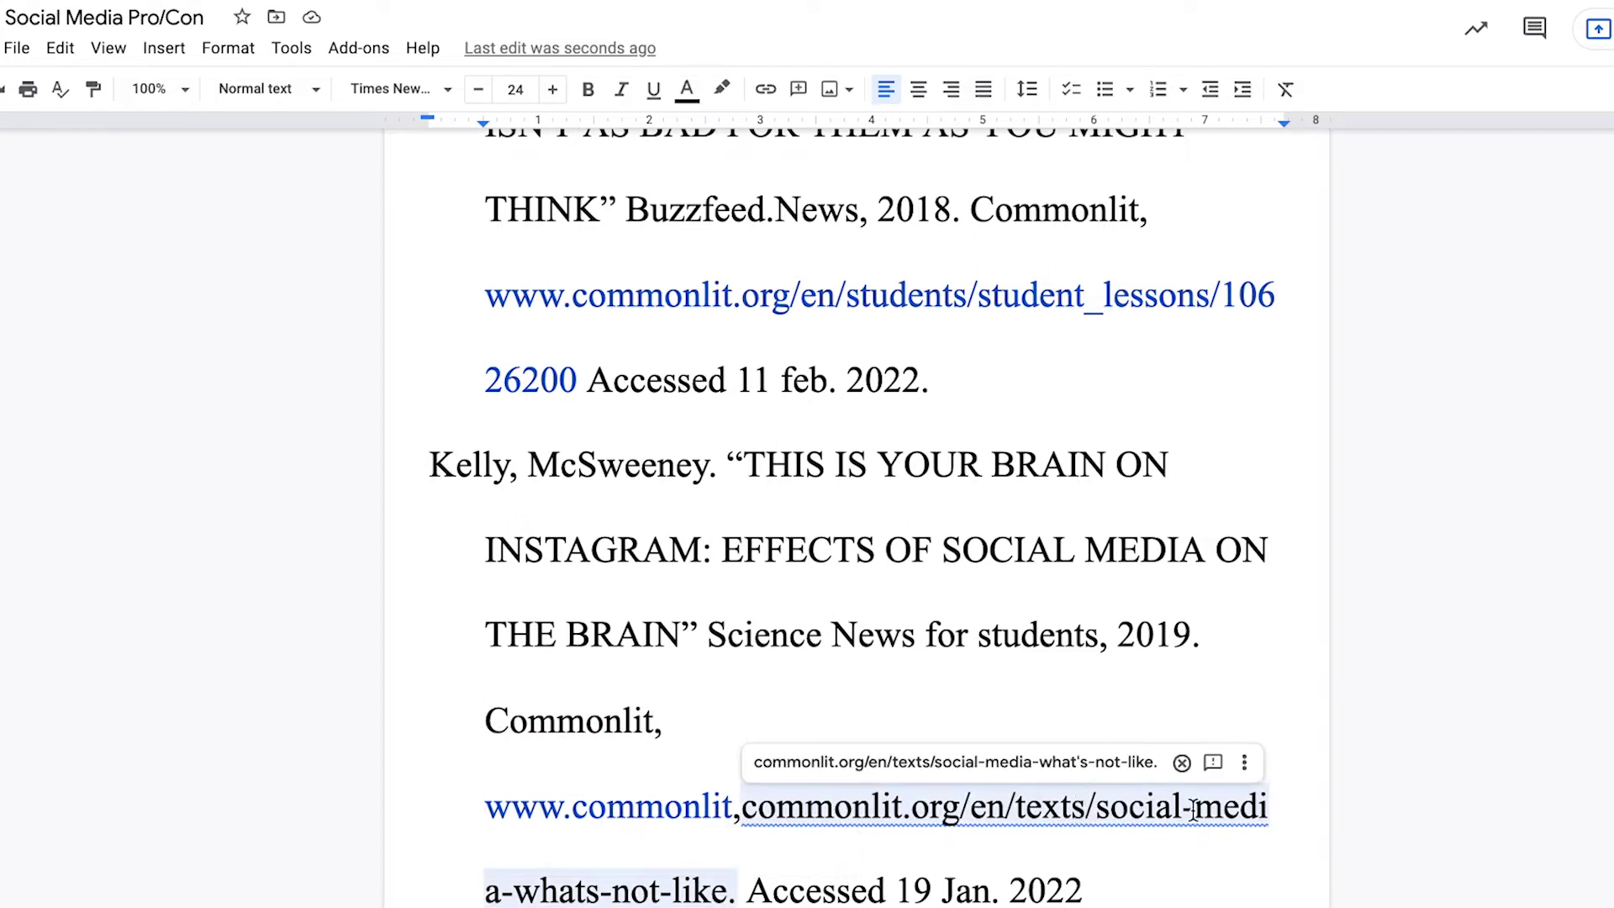
scroll(1419, 871, down, 1)
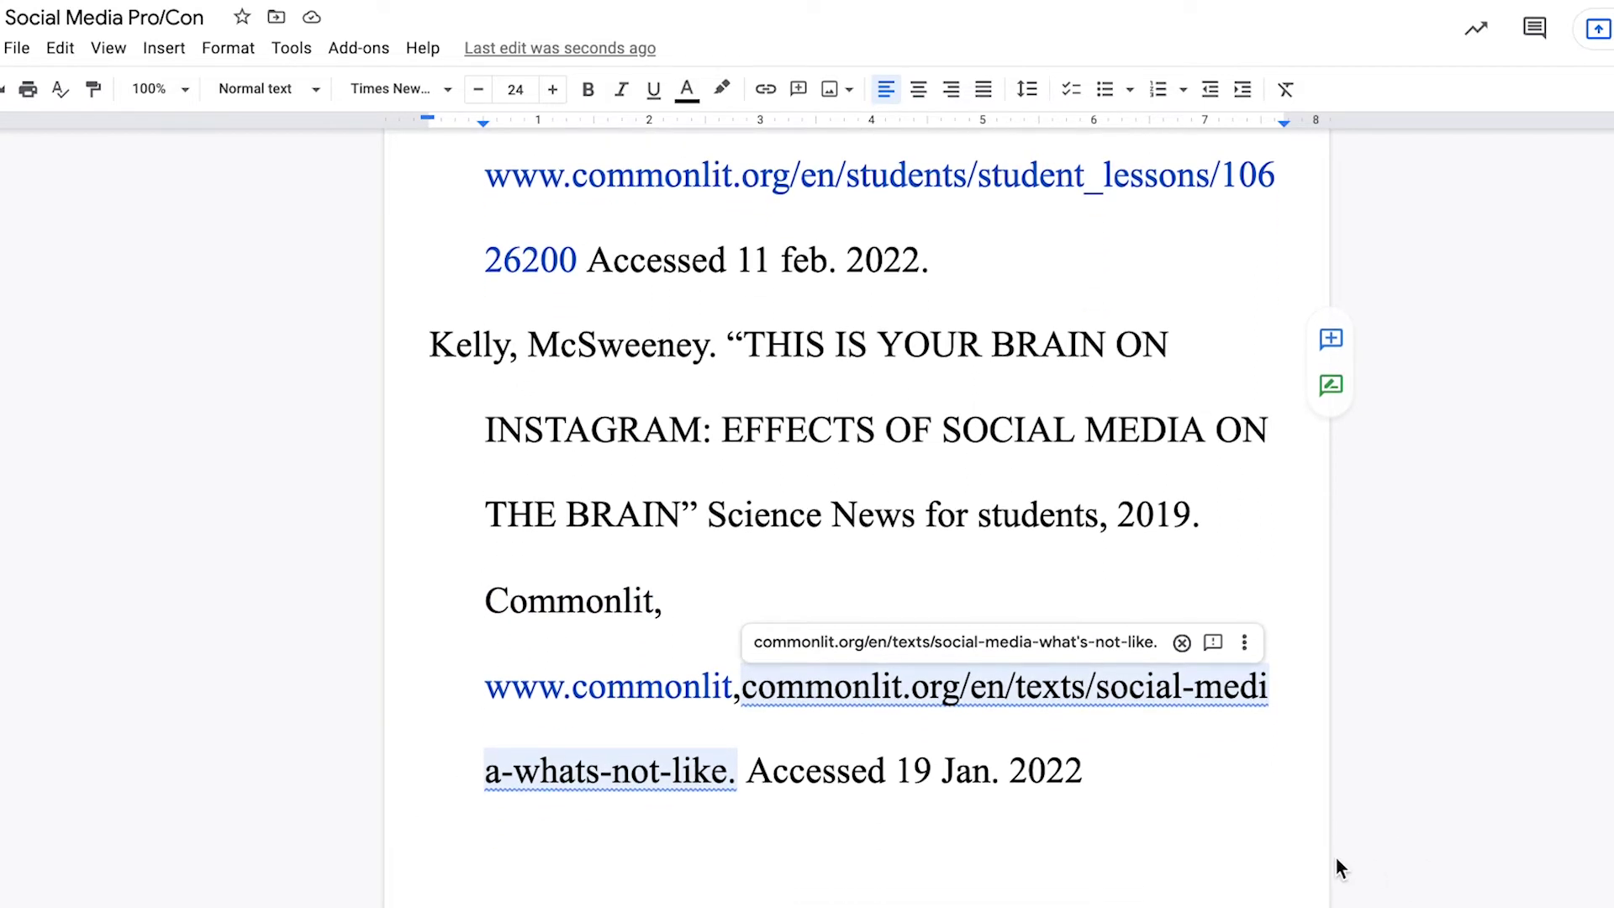
double_click(1136, 773)
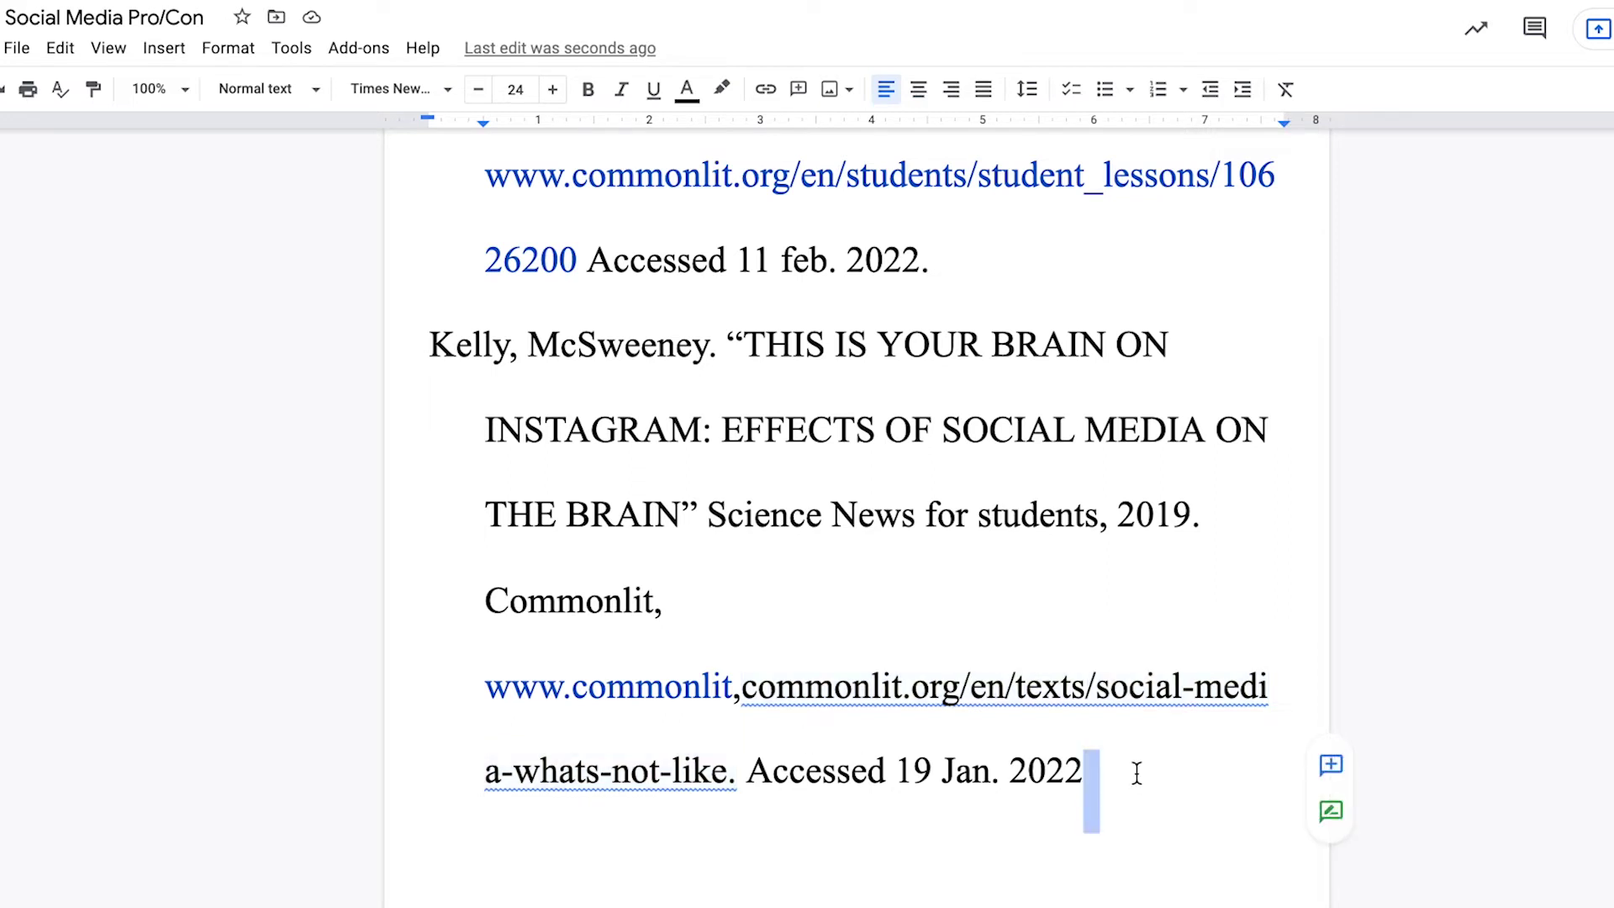
Examine the full access date at the end of the second citation
double_click(803, 769)
drag(803, 769, 1036, 770)
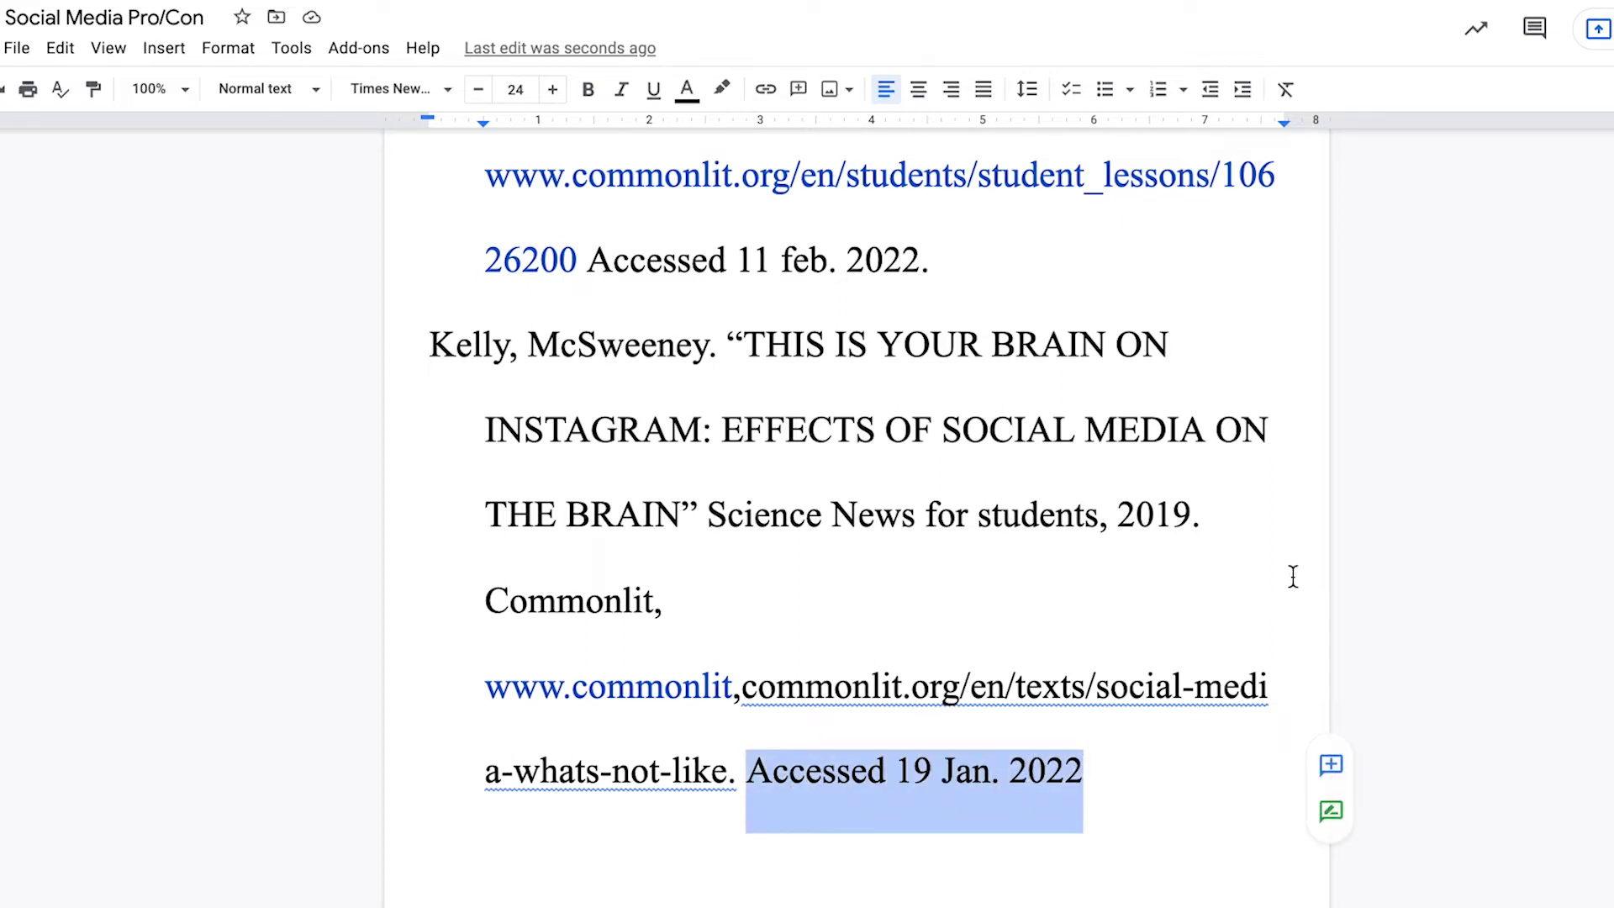
Reorder the first citation's author name so the last name comes first, followed by a comma, the first name and a period
scroll(1293, 576, up, 4)
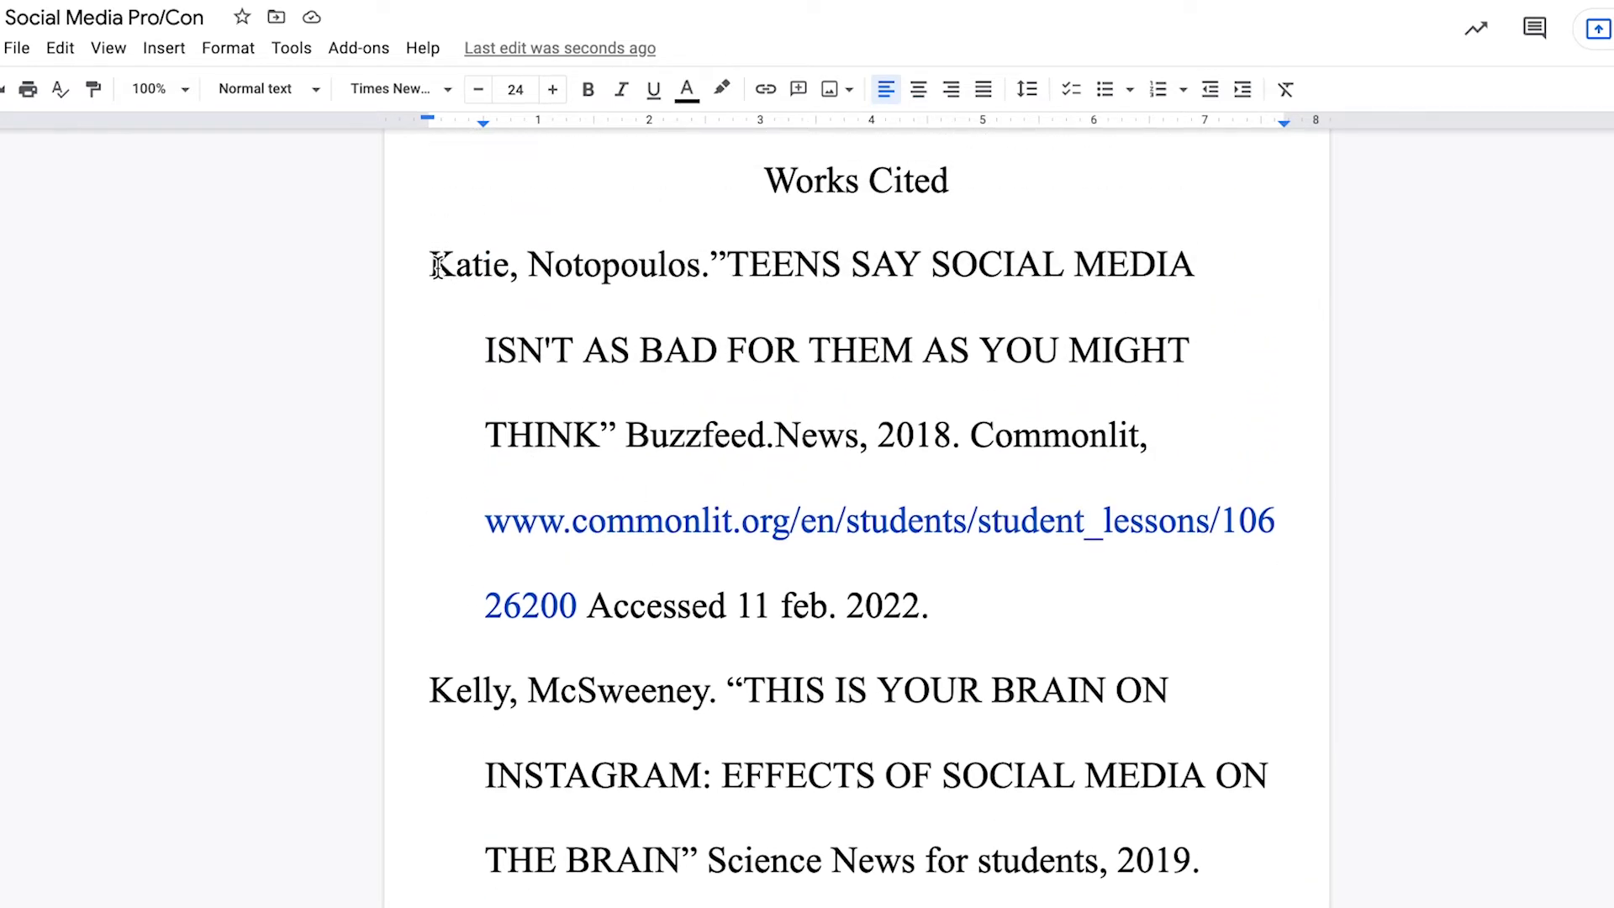
double_click(575, 266)
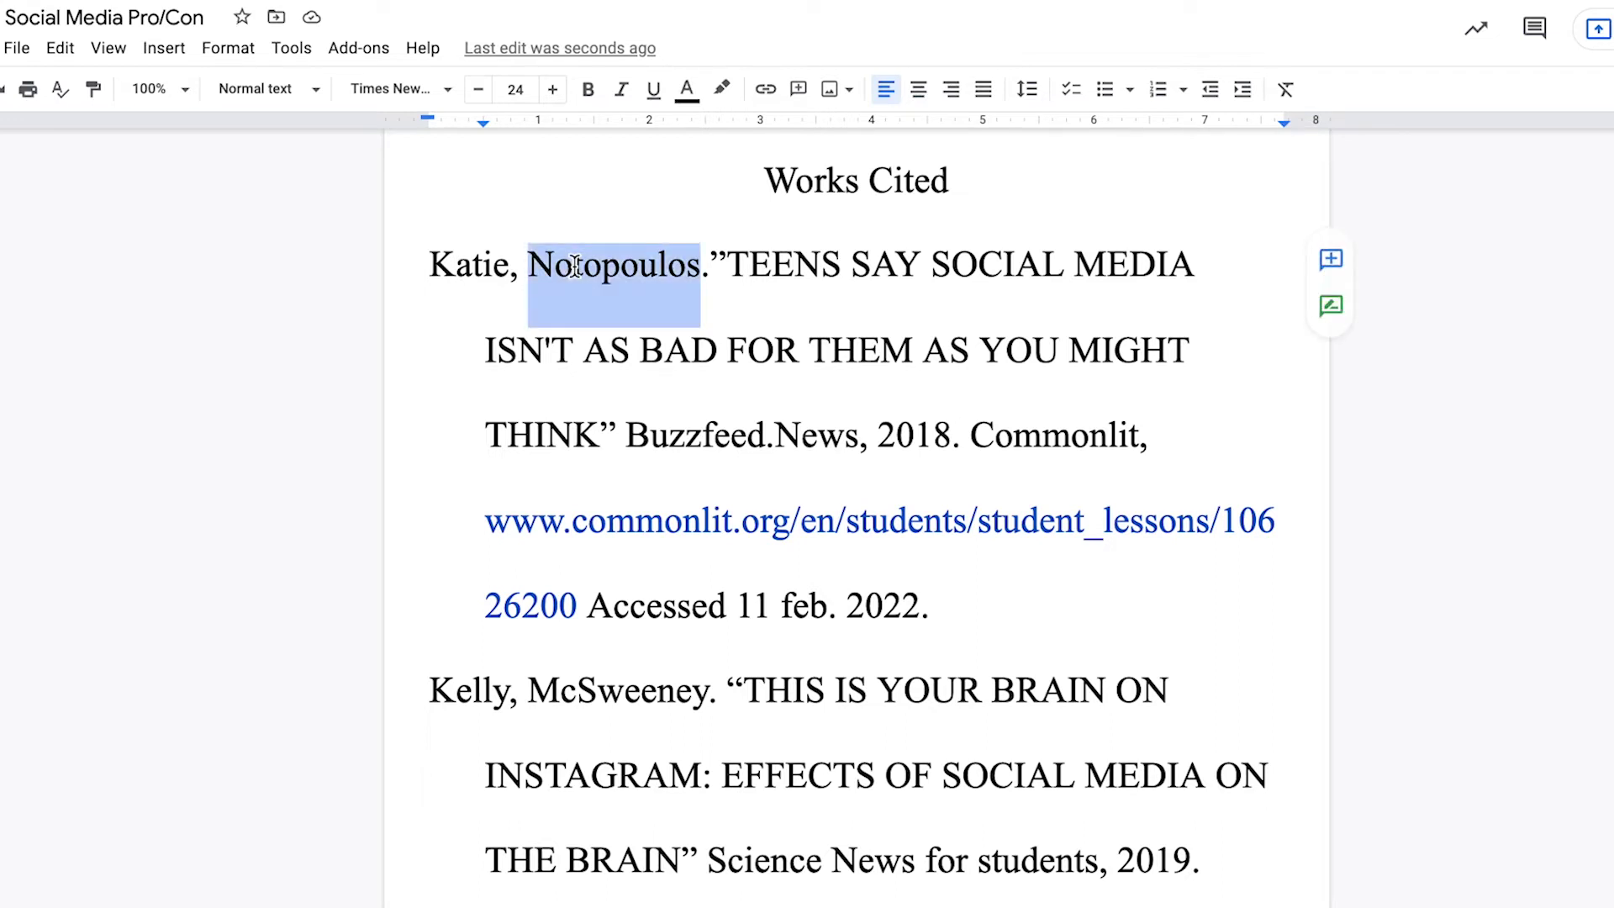
key(BackSpace)
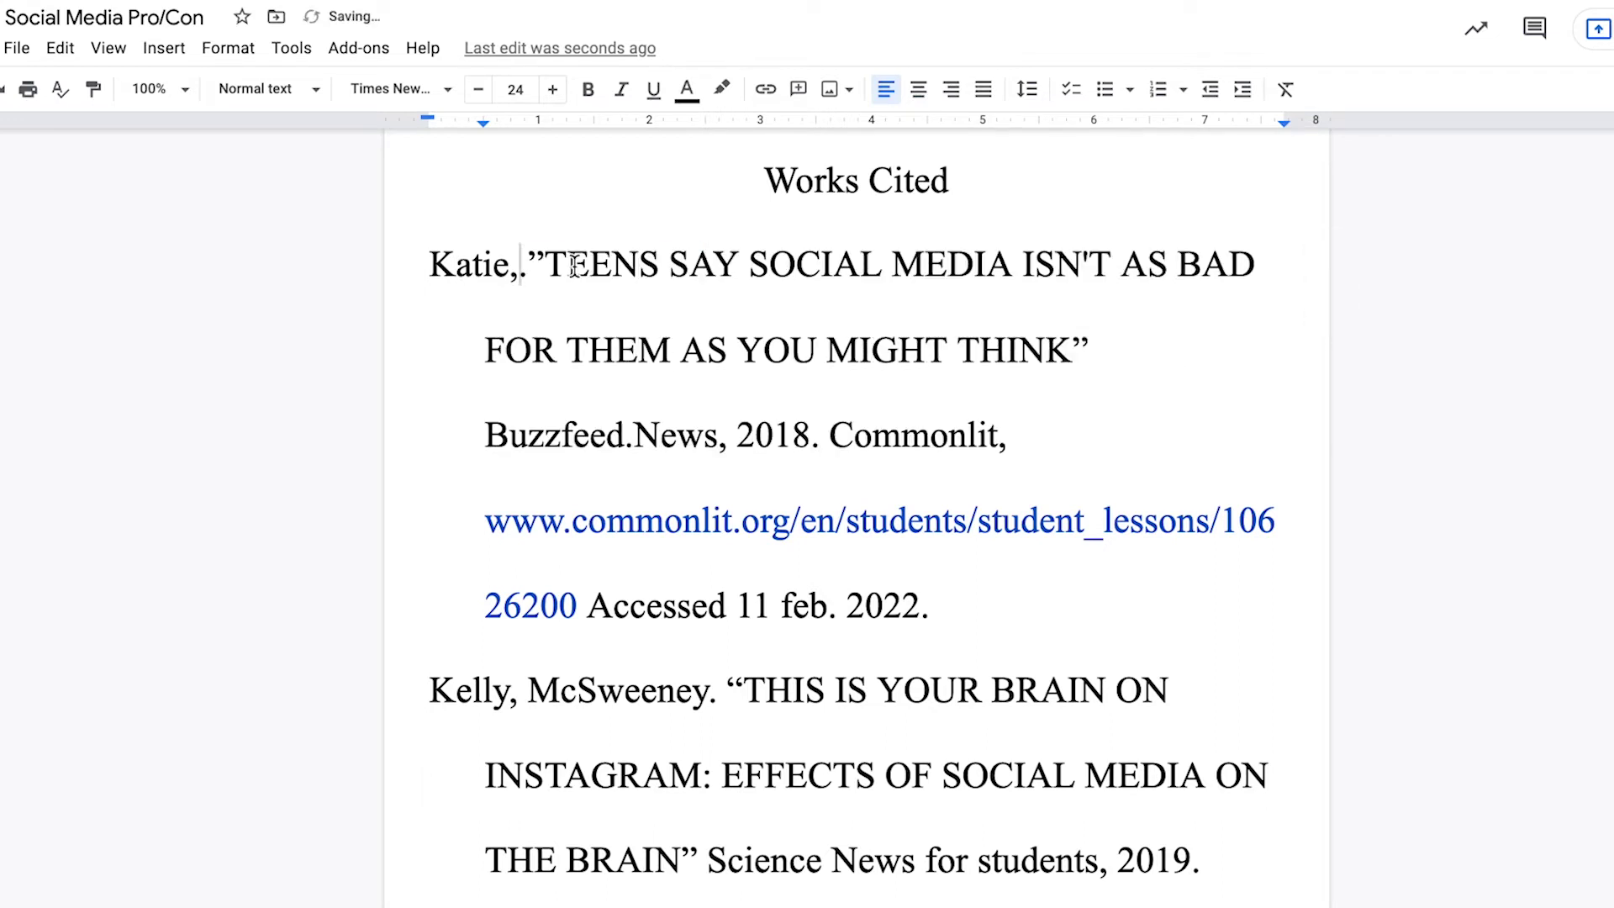
key(BackSpace)
key(BackSpace)
key(BackSpace)
text(e)
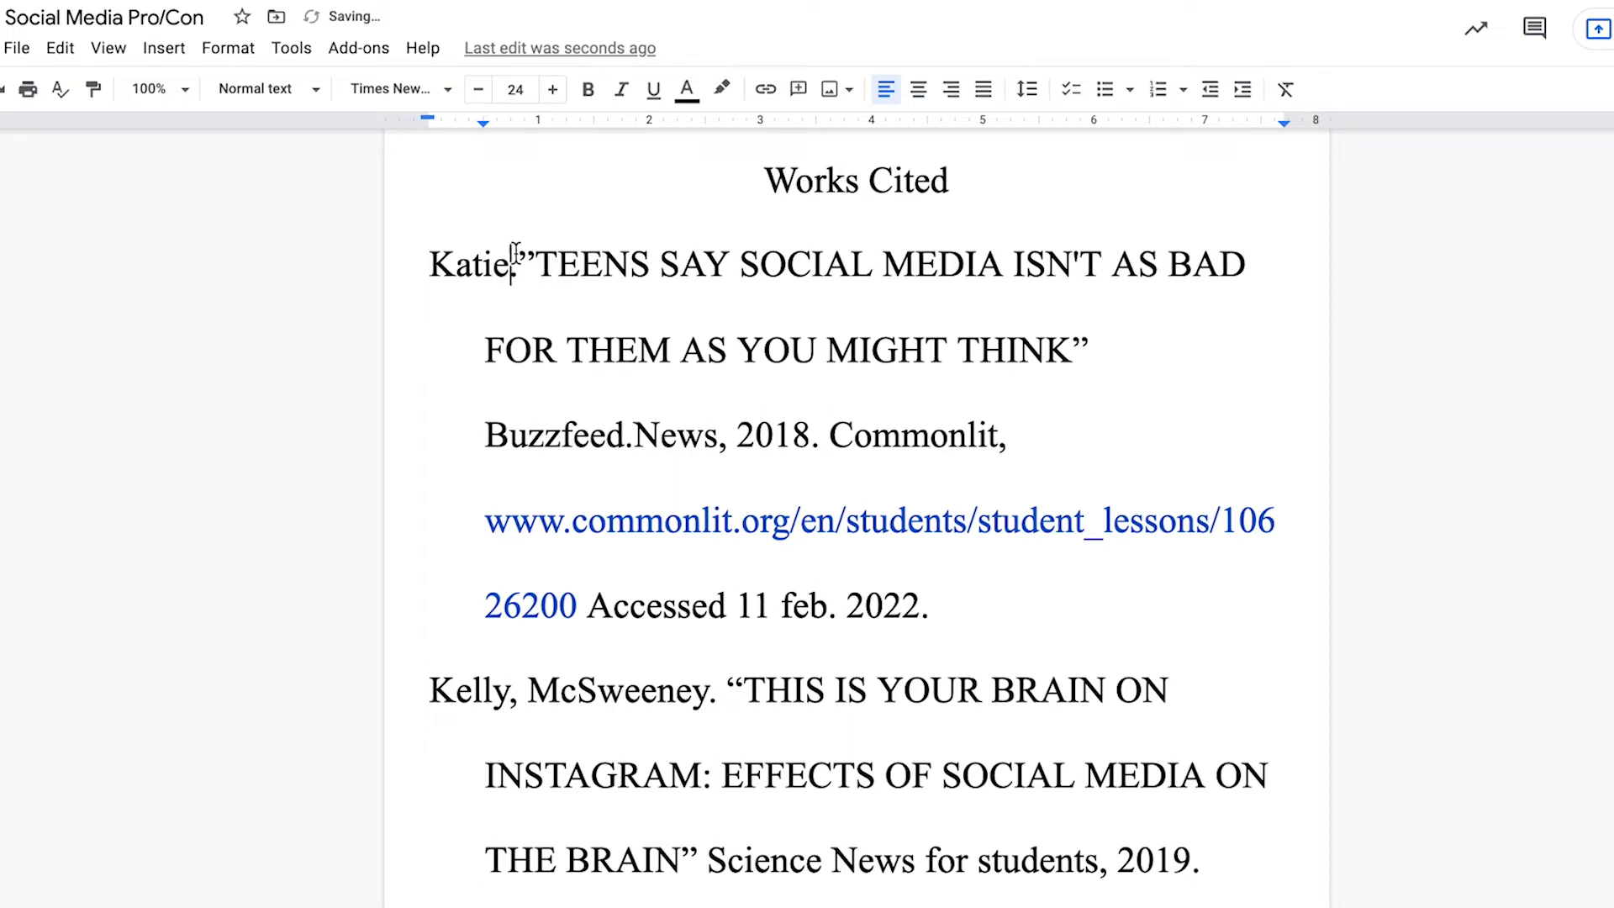
click(433, 265)
text(Notopoulos,)
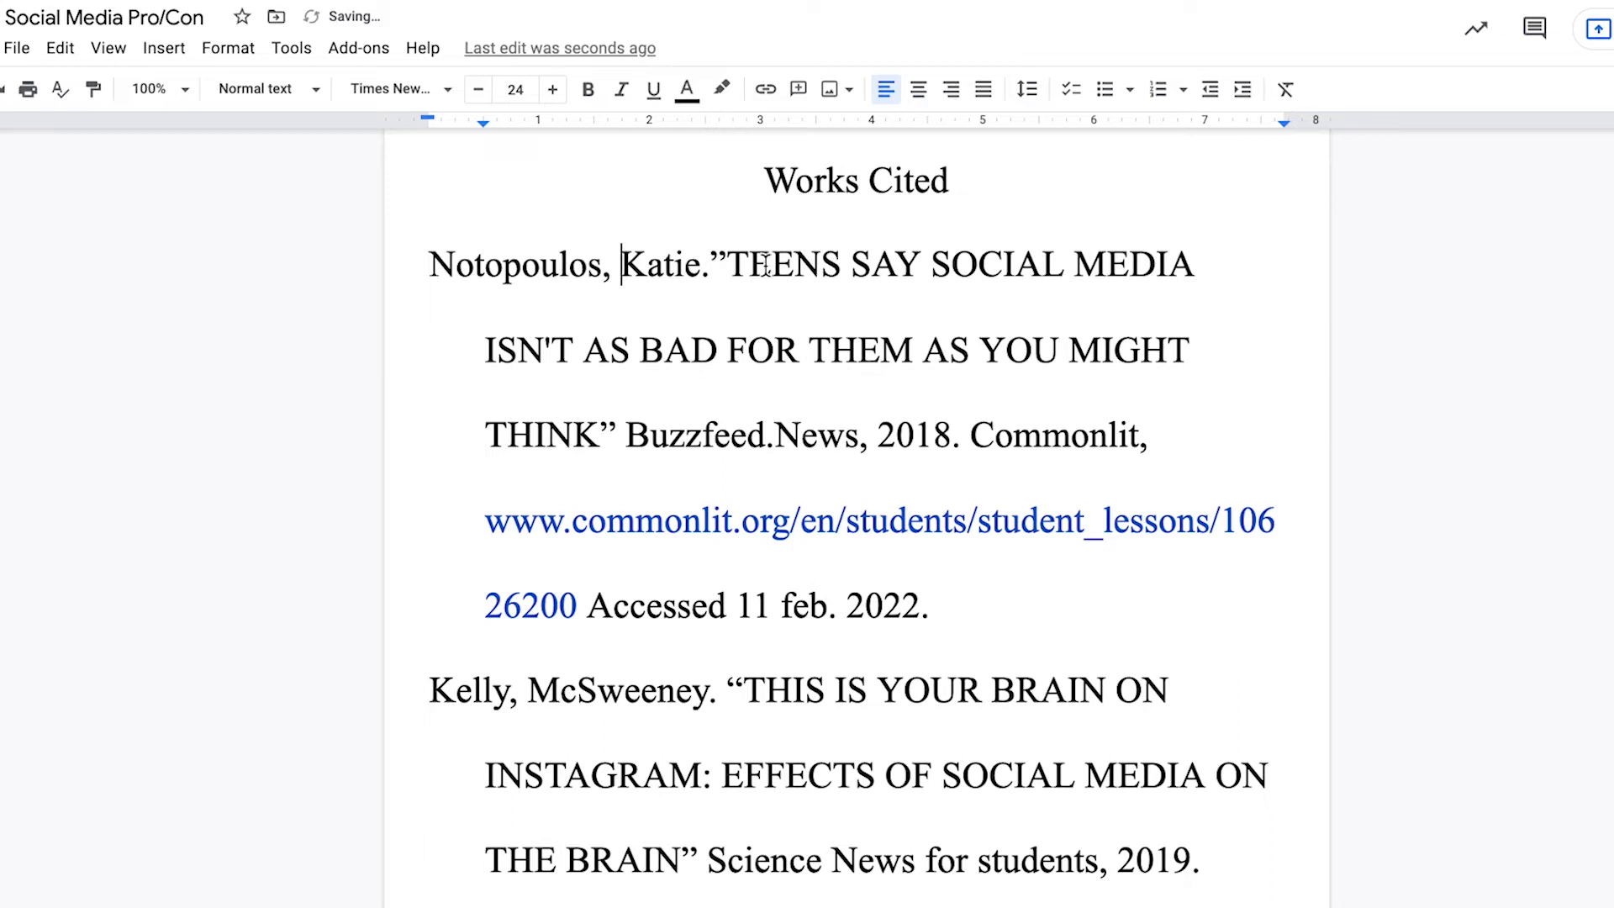
Review the first citation's title, publisher, publication year, database name, access date and reordered author name
click(727, 263)
click(799, 435)
click(949, 432)
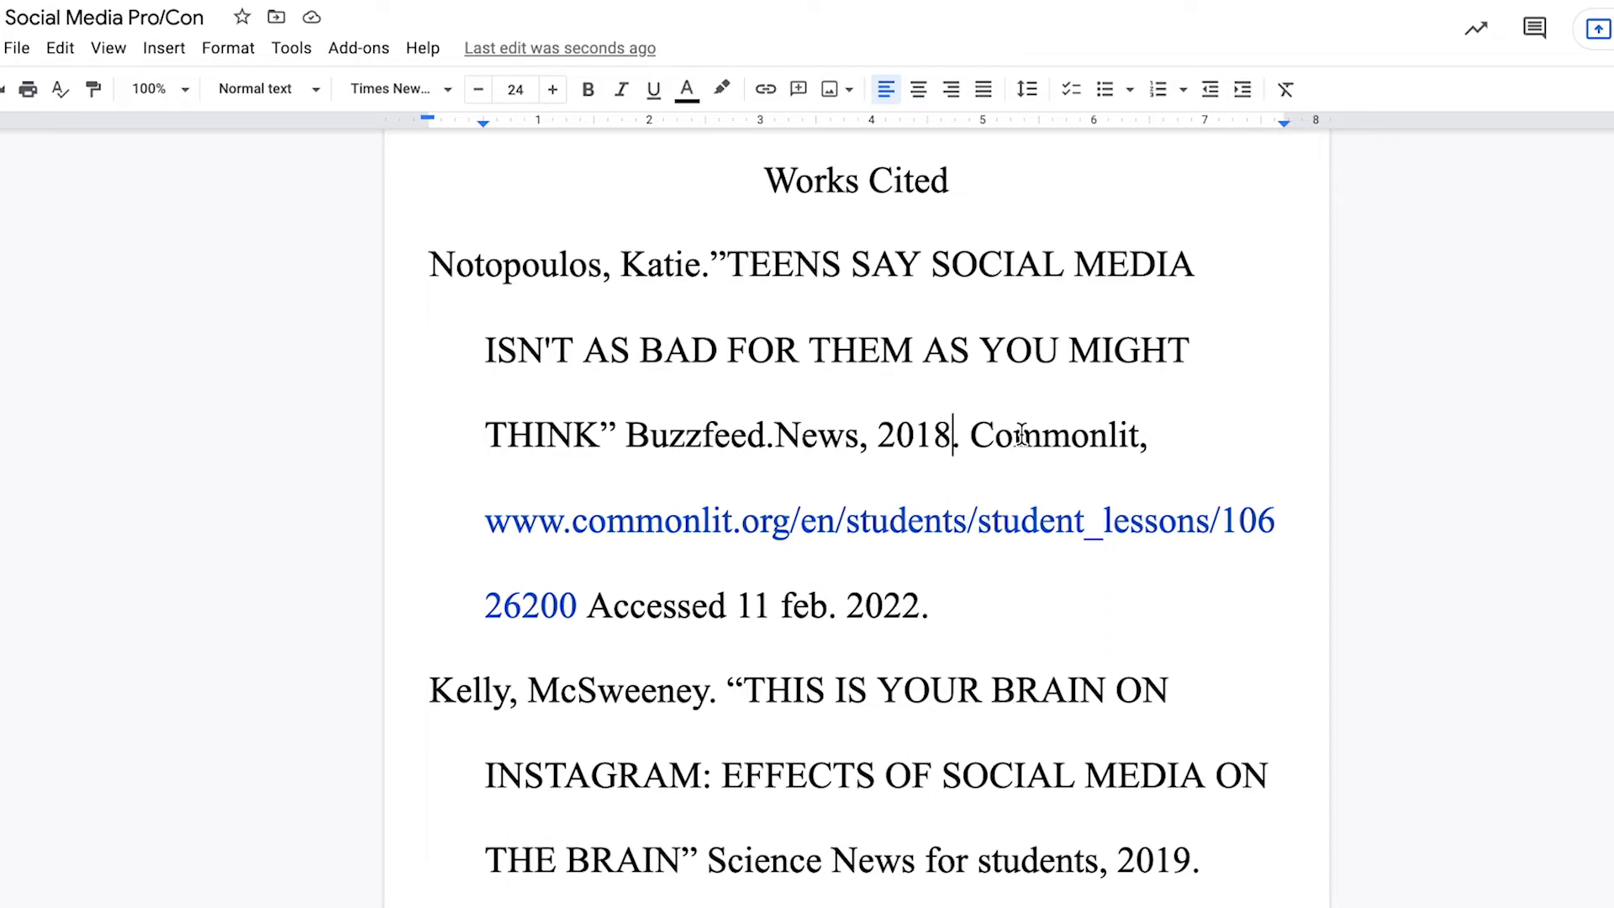
double_click(943, 461)
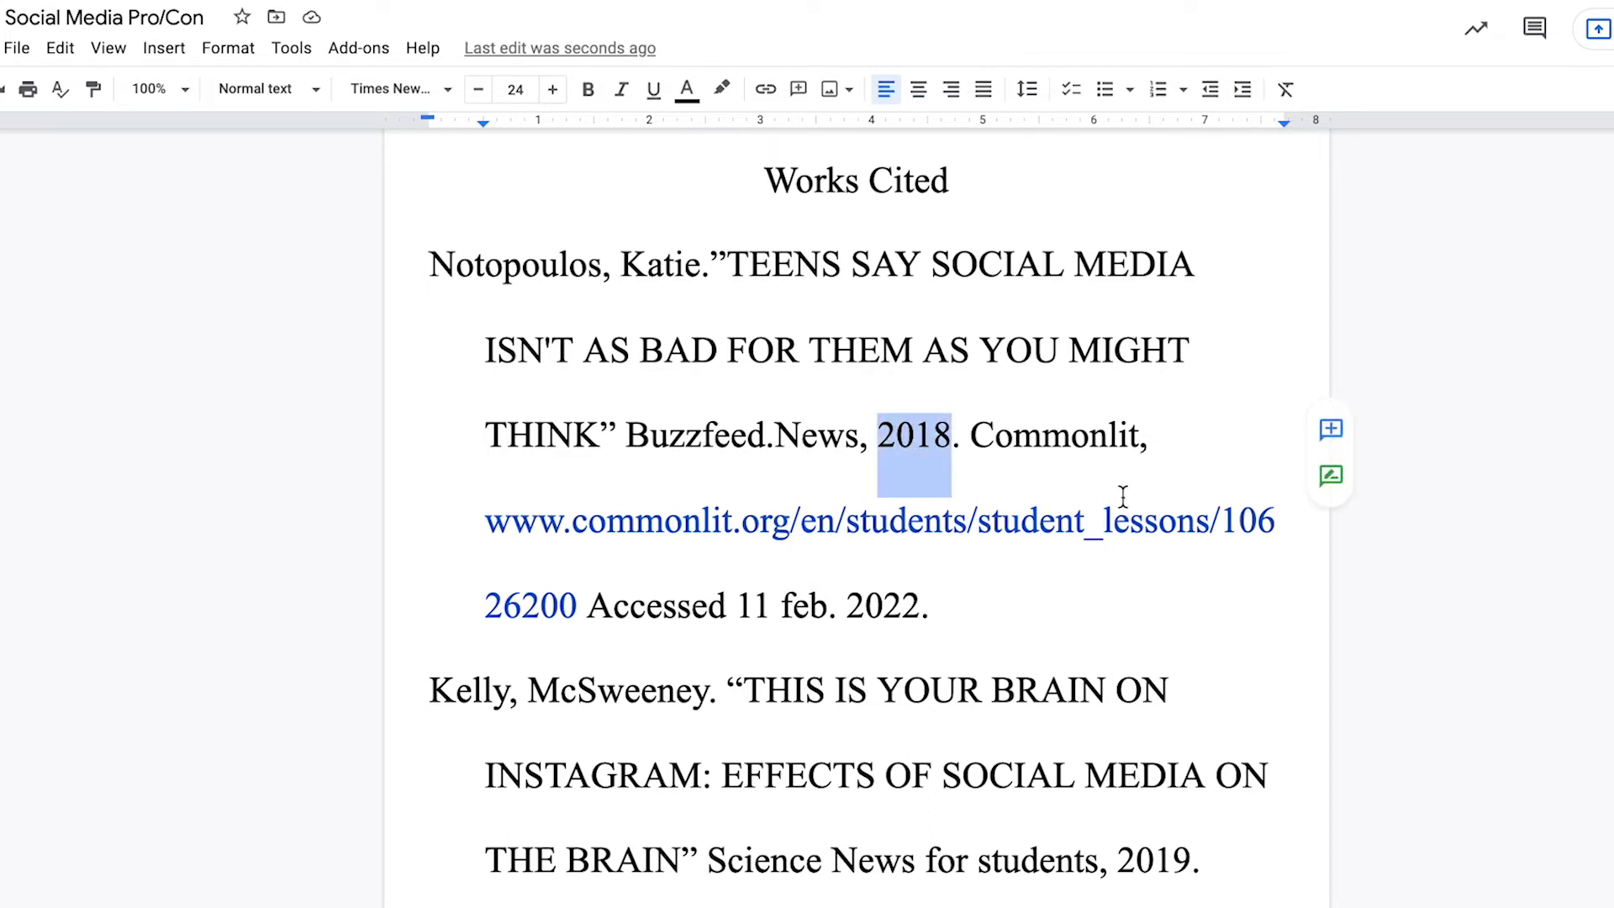
double_click(1083, 434)
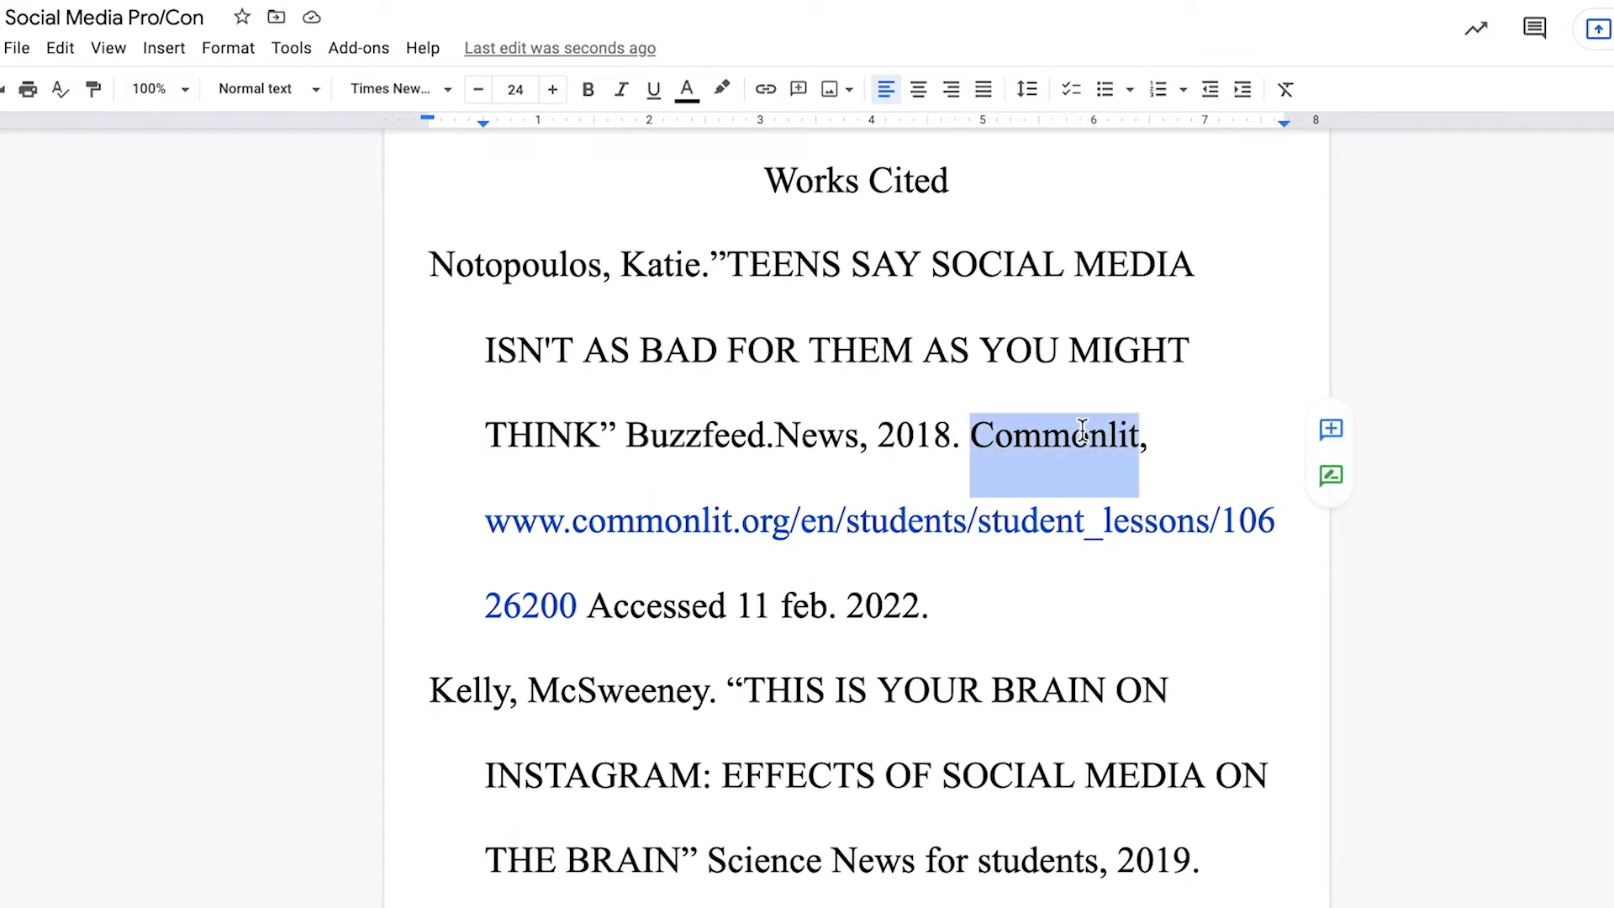
double_click(702, 606)
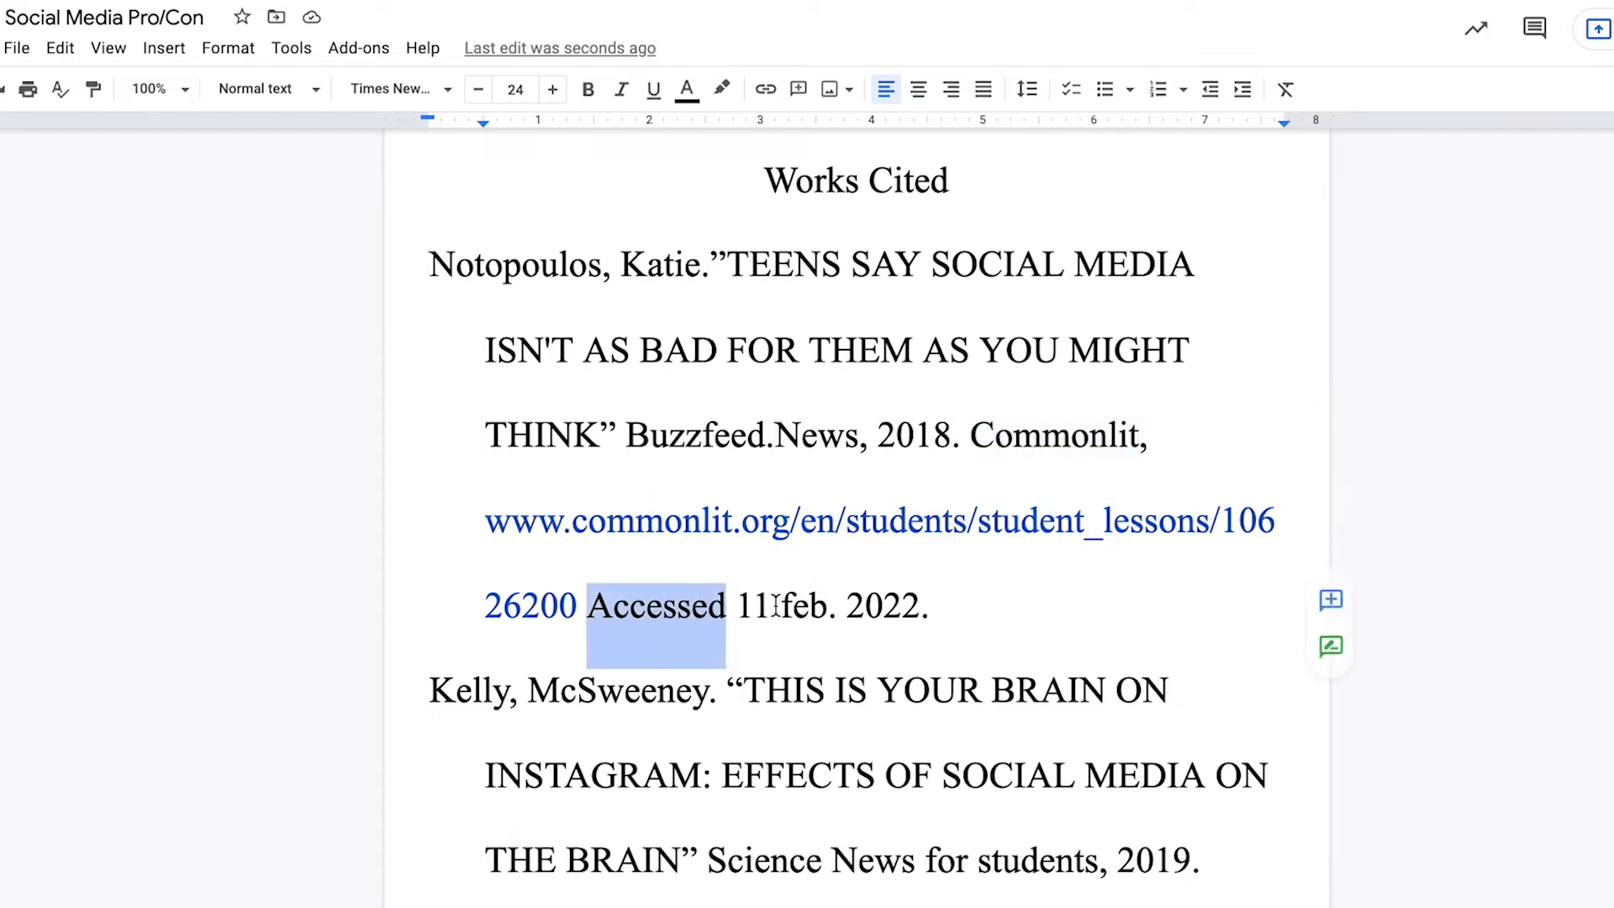
drag(775, 605, 930, 602)
click(1069, 602)
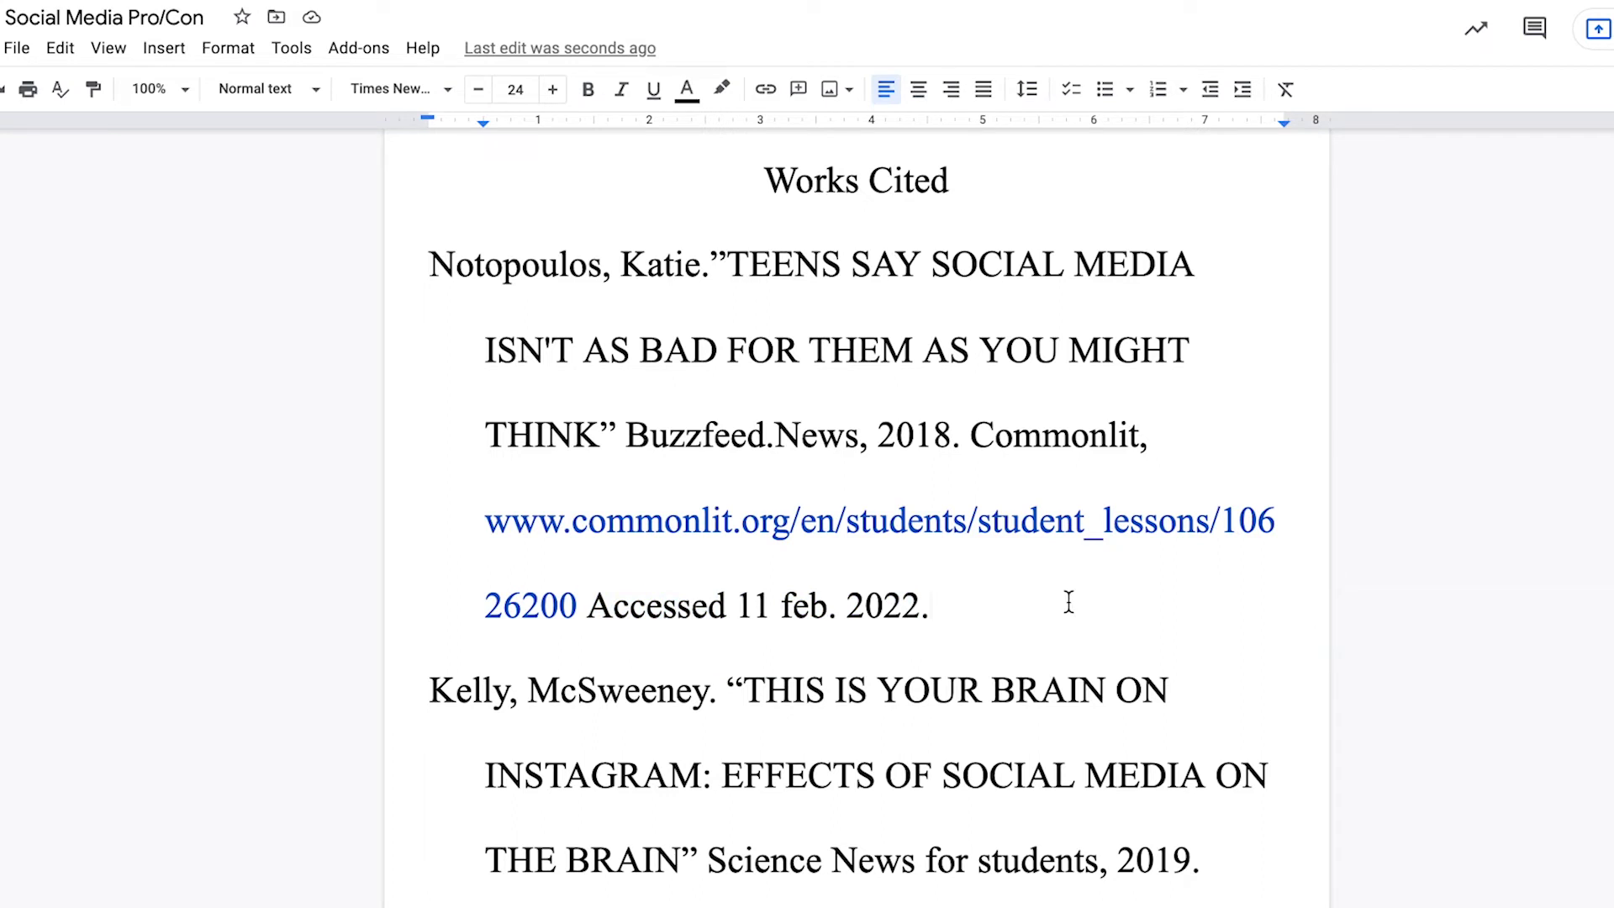
scroll(984, 640, down, 1)
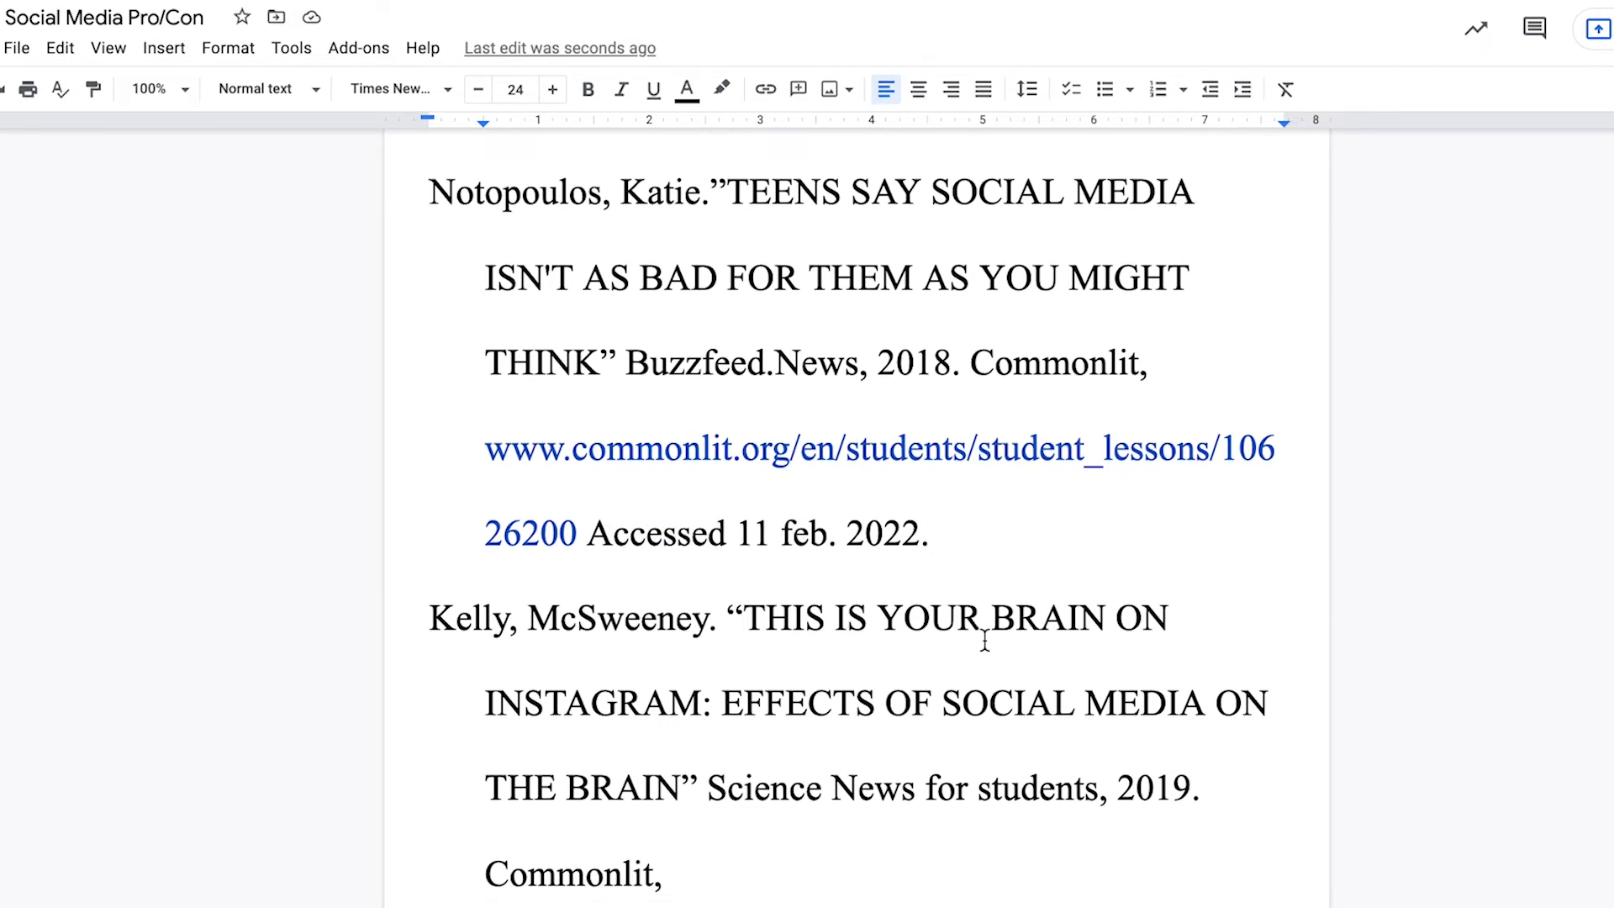
click(505, 194)
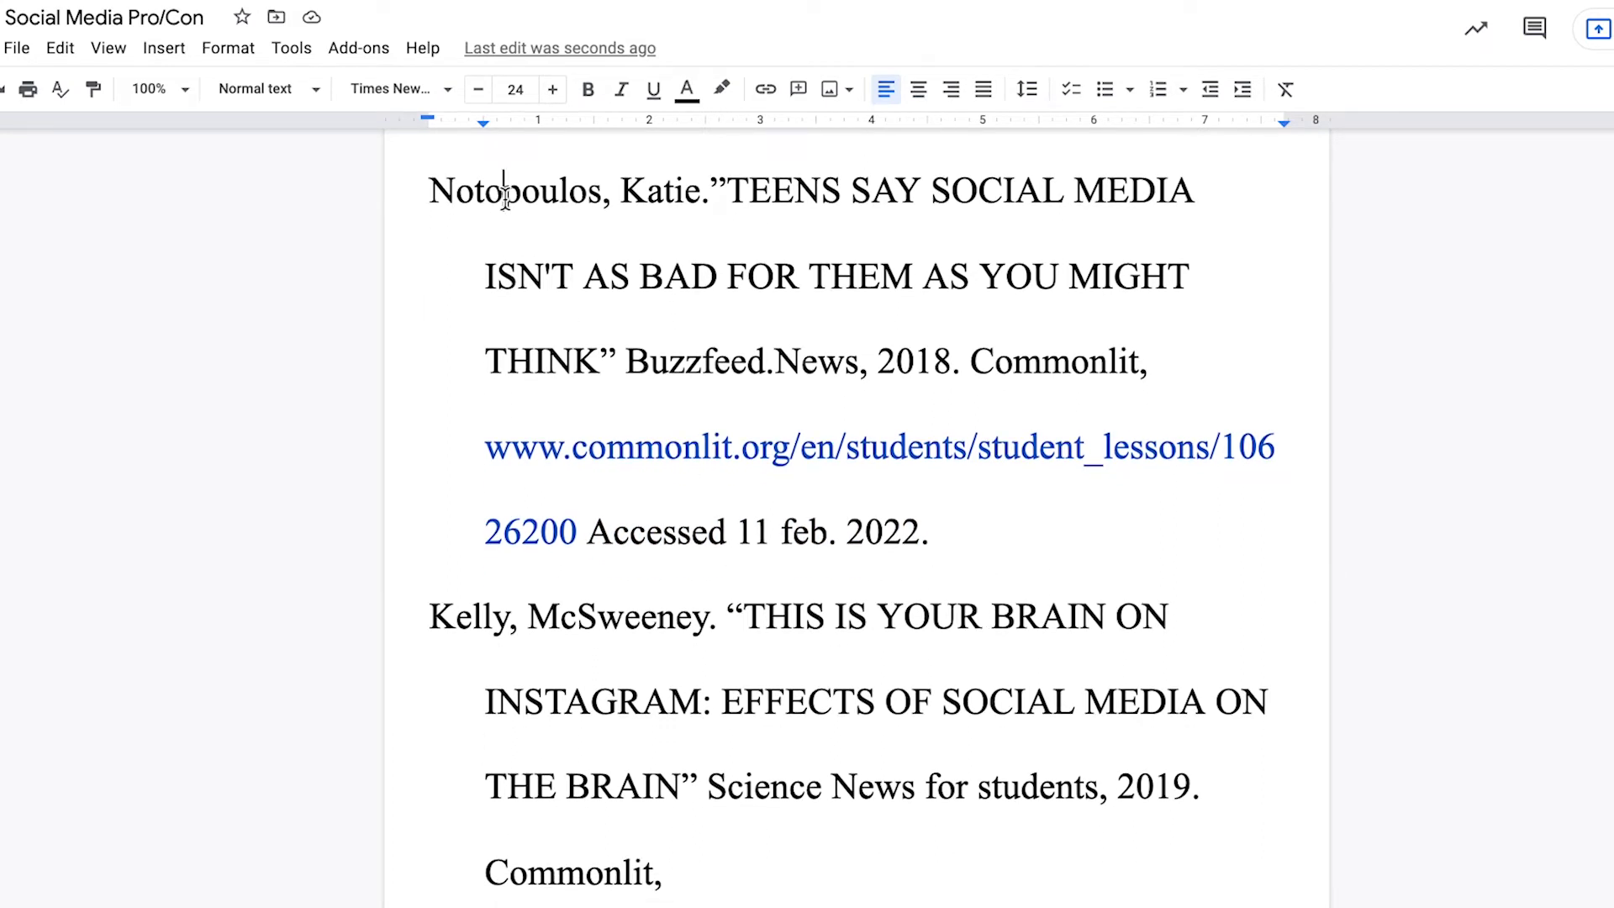
drag(506, 197, 581, 204)
double_click(673, 206)
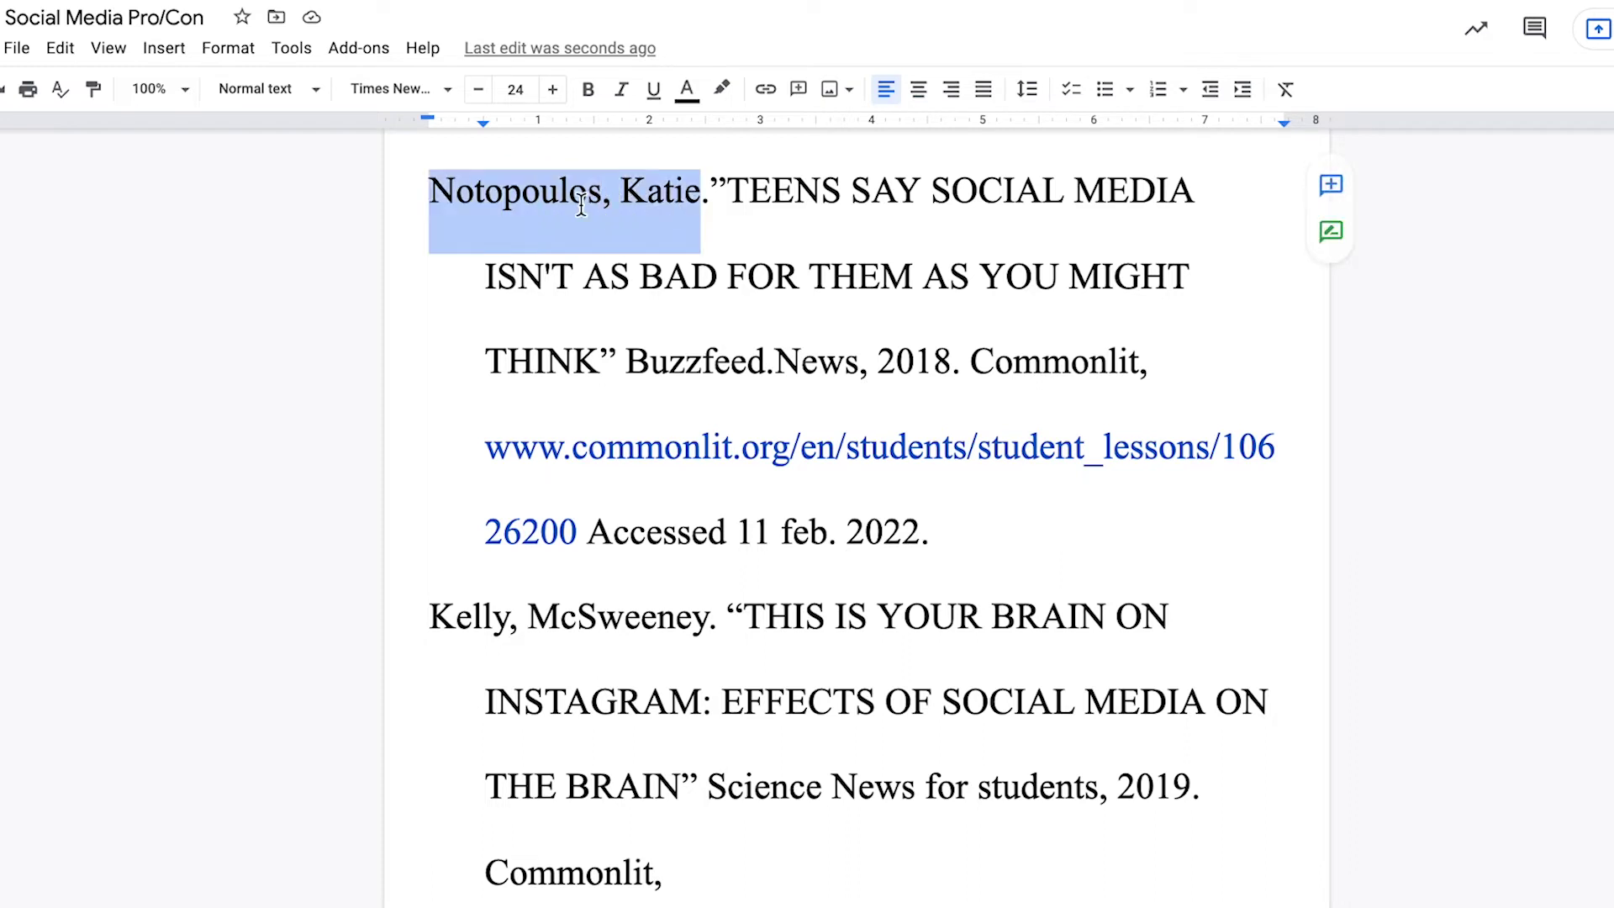
Reorder the second citation's author name so the last name comes first, followed by a comma and the first name
double_click(641, 611)
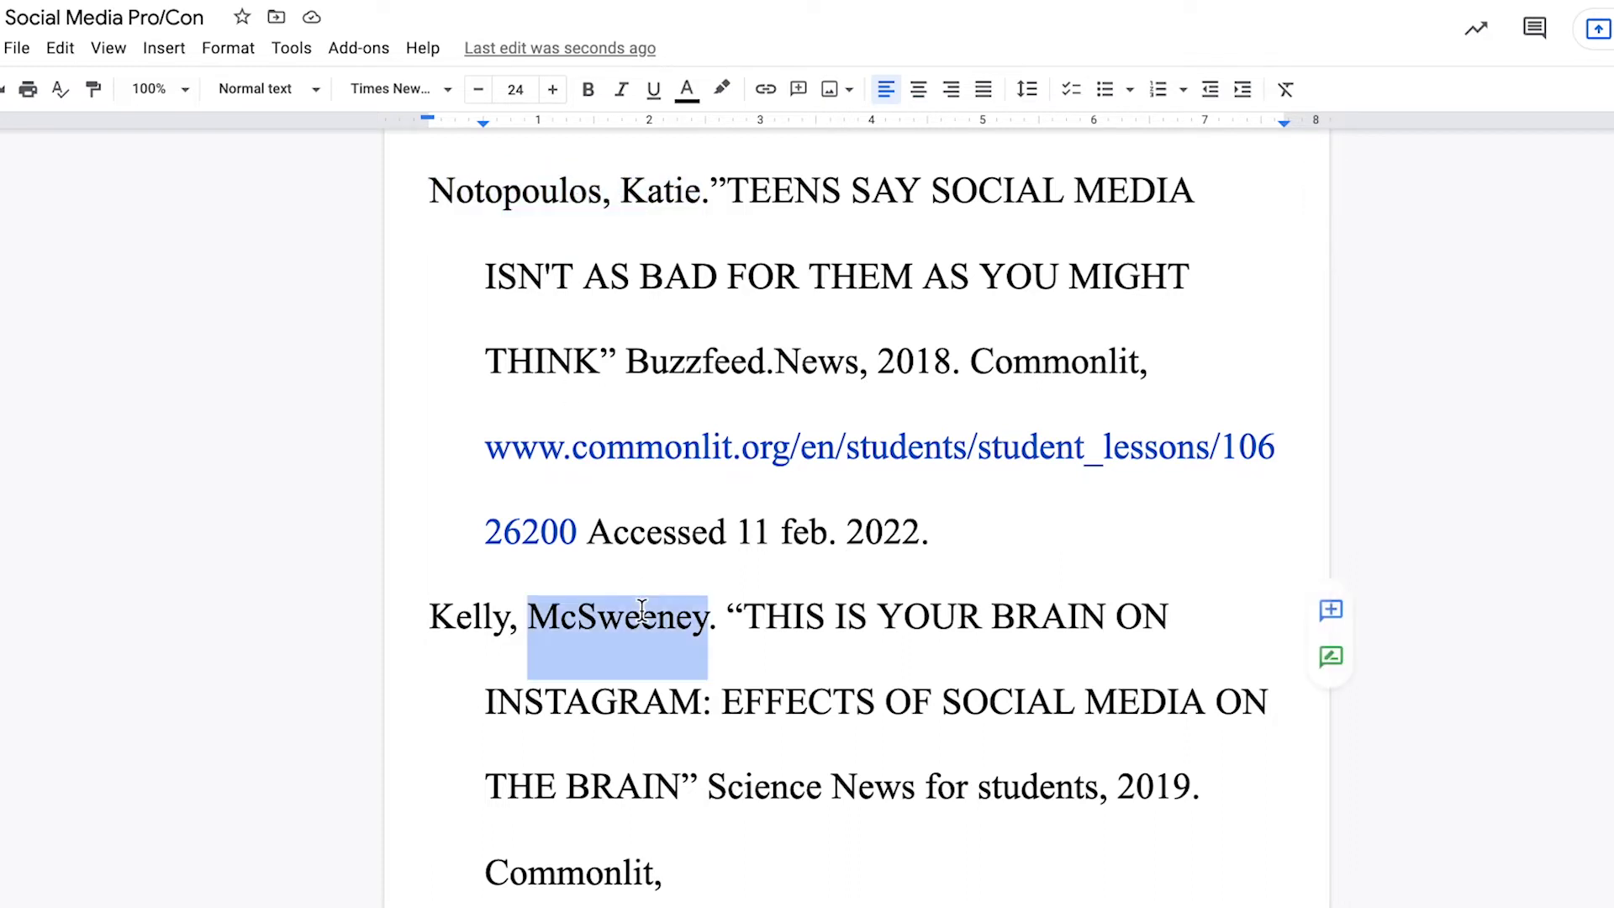
double_click(475, 618)
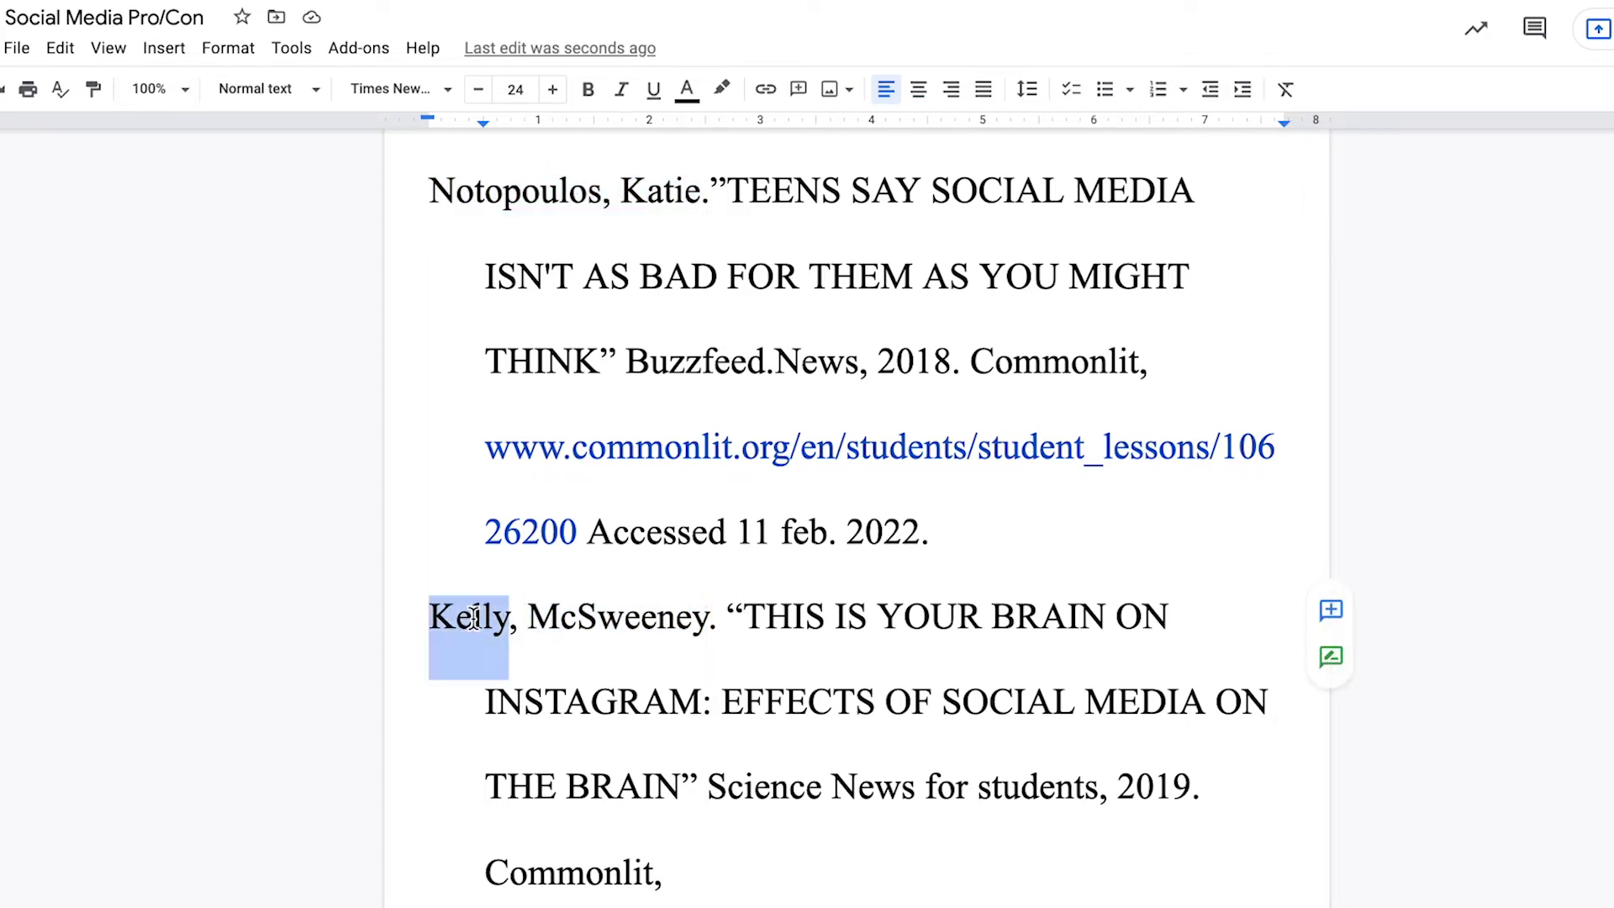
key(BackSpace)
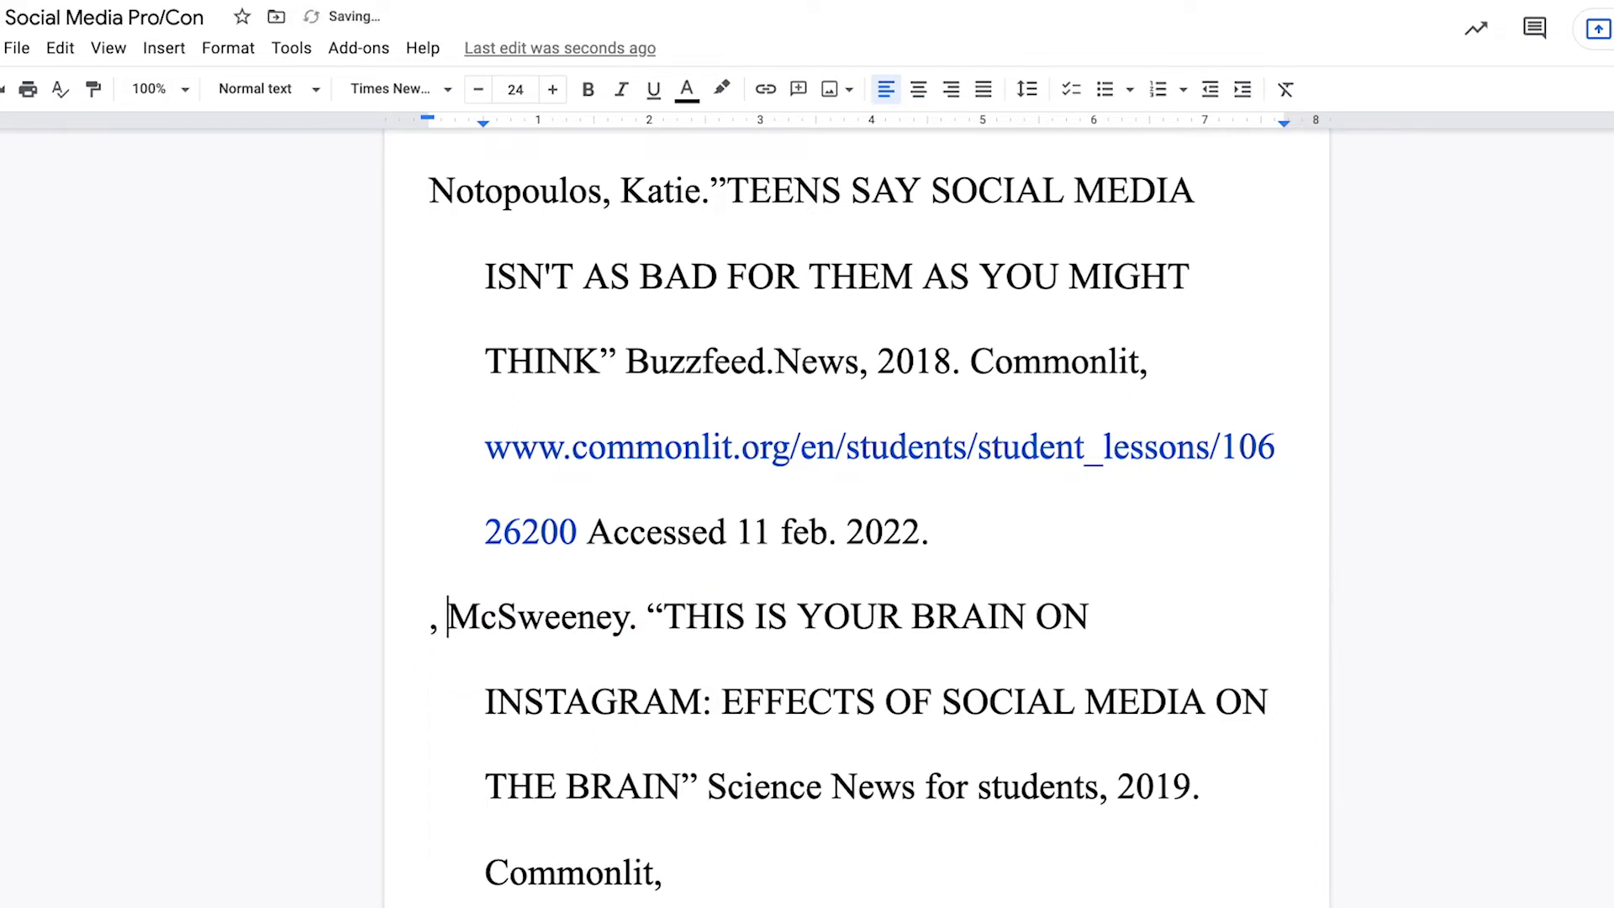
key(Delete)
key(Delete)
click(615, 622)
text(, Kelly)
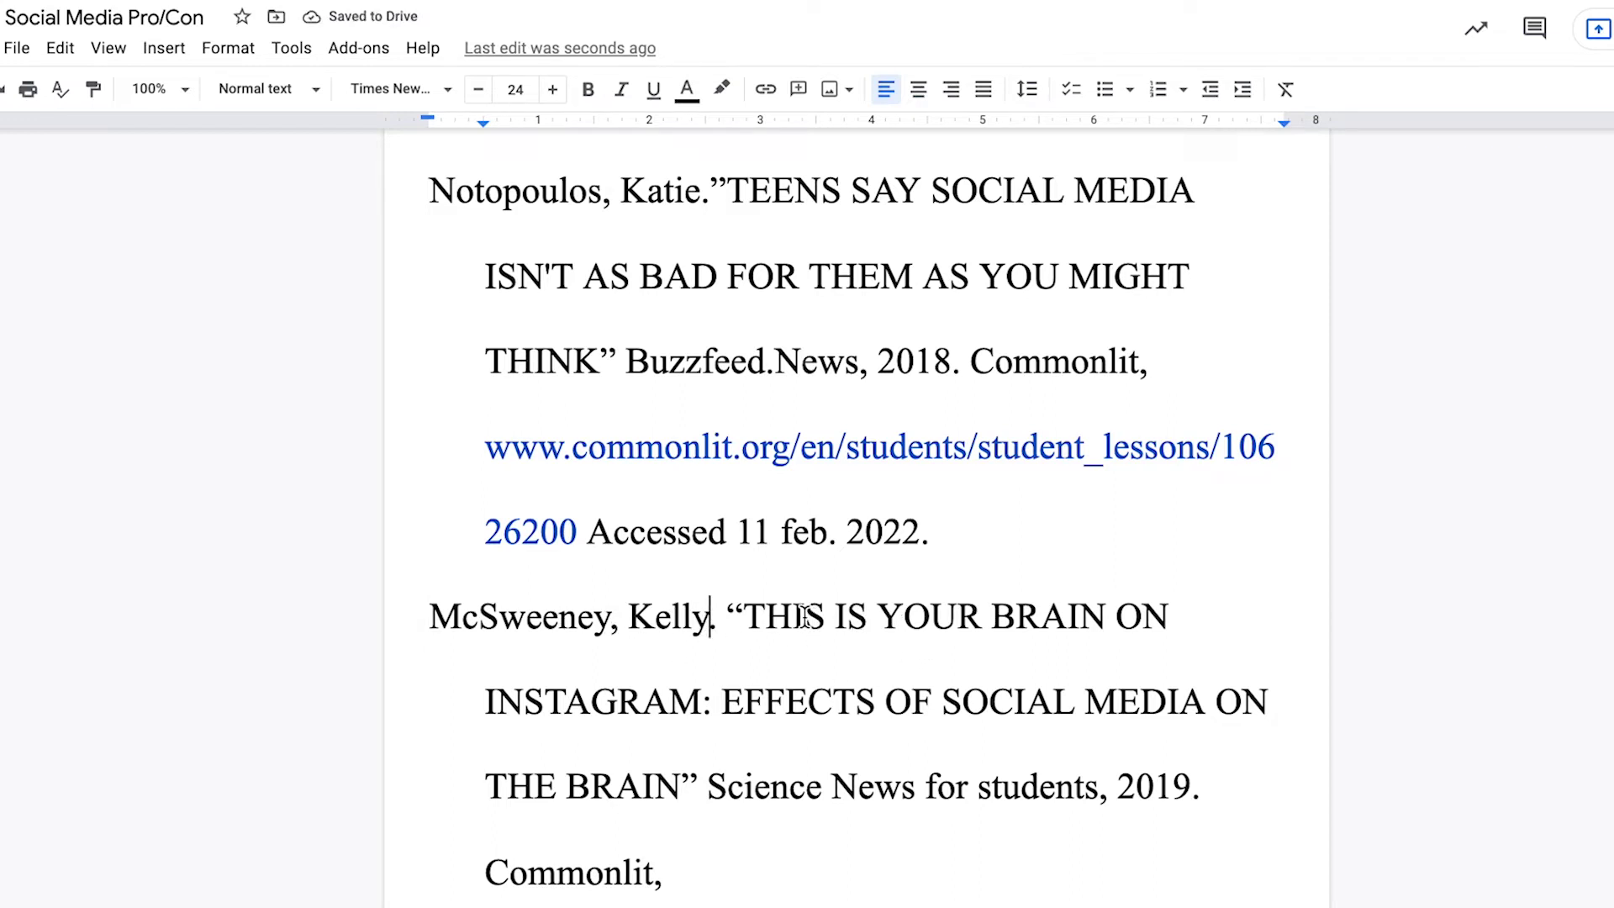
Review the second citation's publisher, publication year, database name, web address and access date
drag(743, 618, 1006, 774)
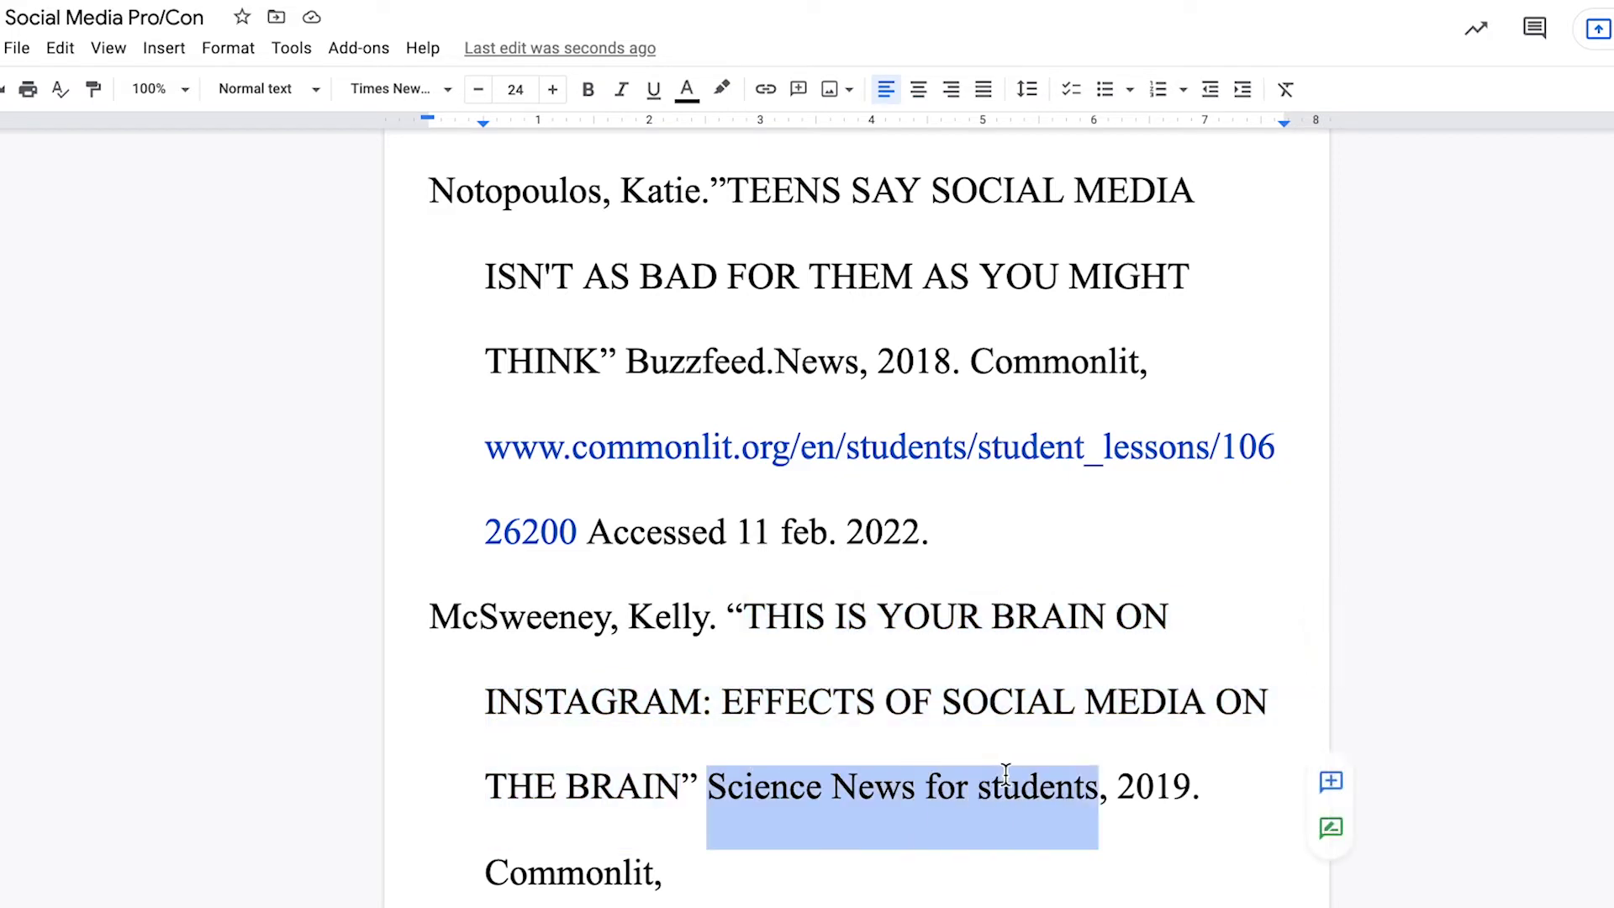
double_click(1167, 783)
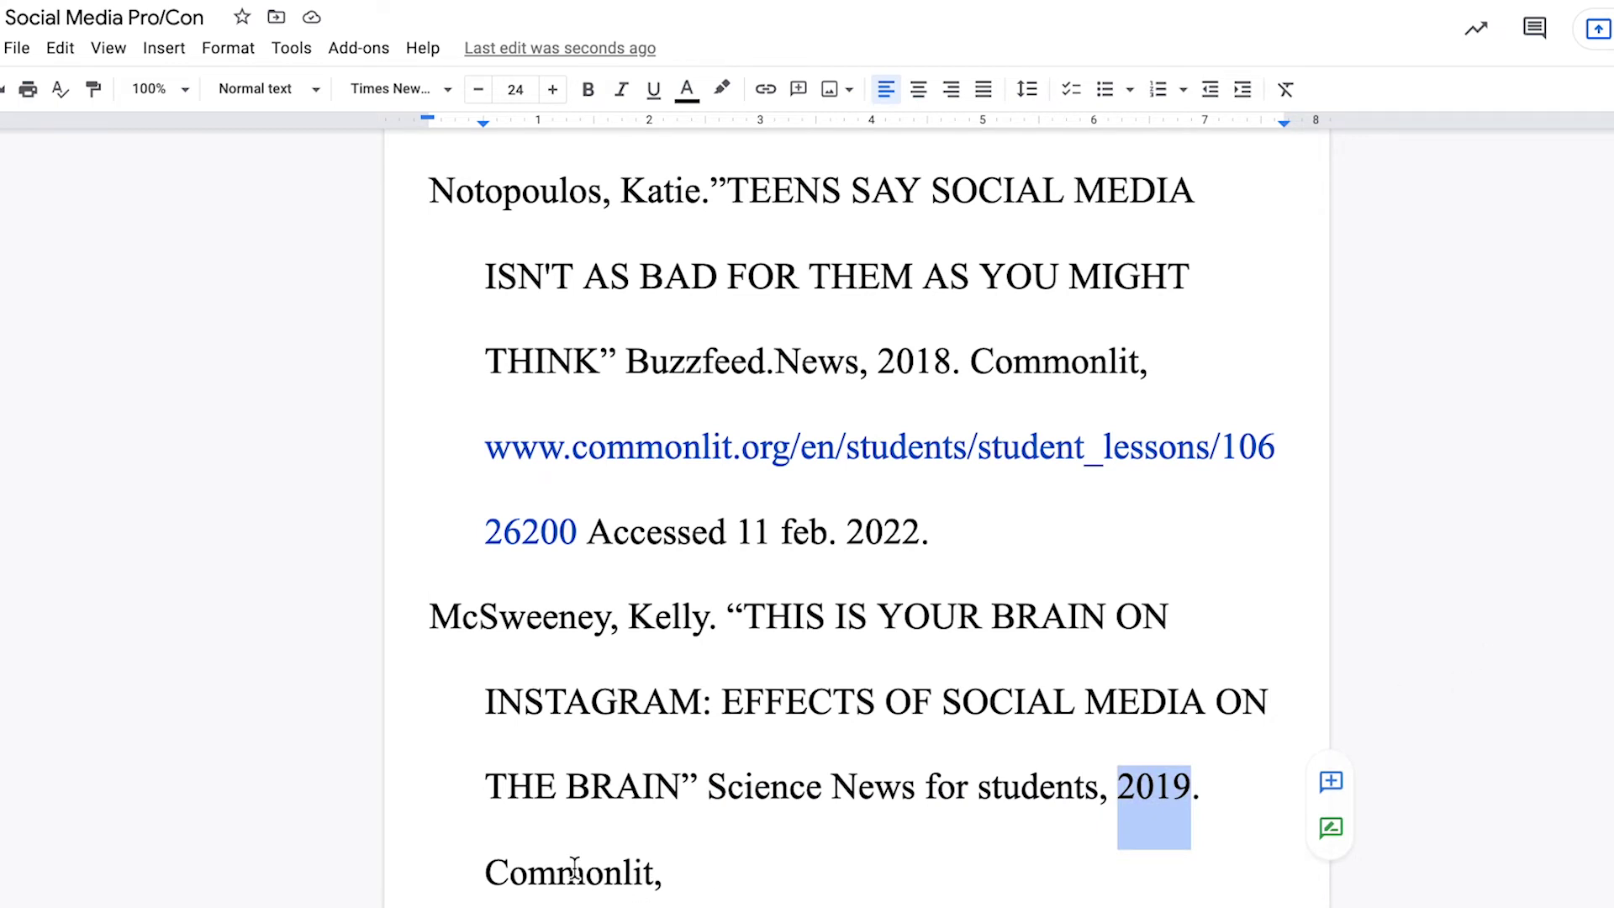
scroll(576, 868, down, 2)
double_click(573, 677)
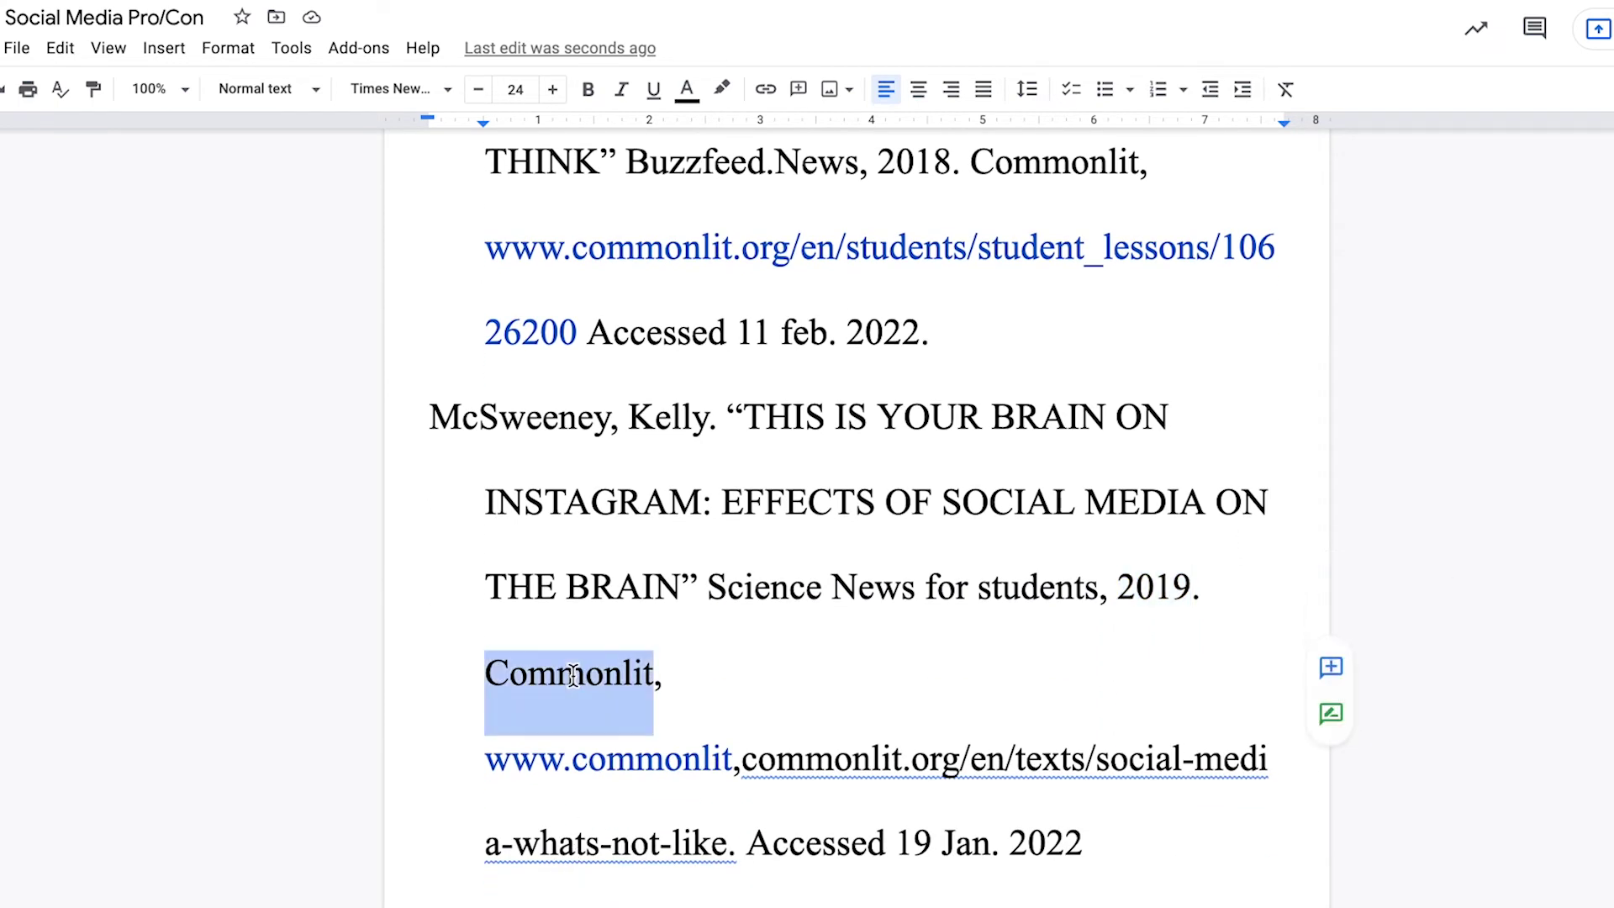
click(371, 835)
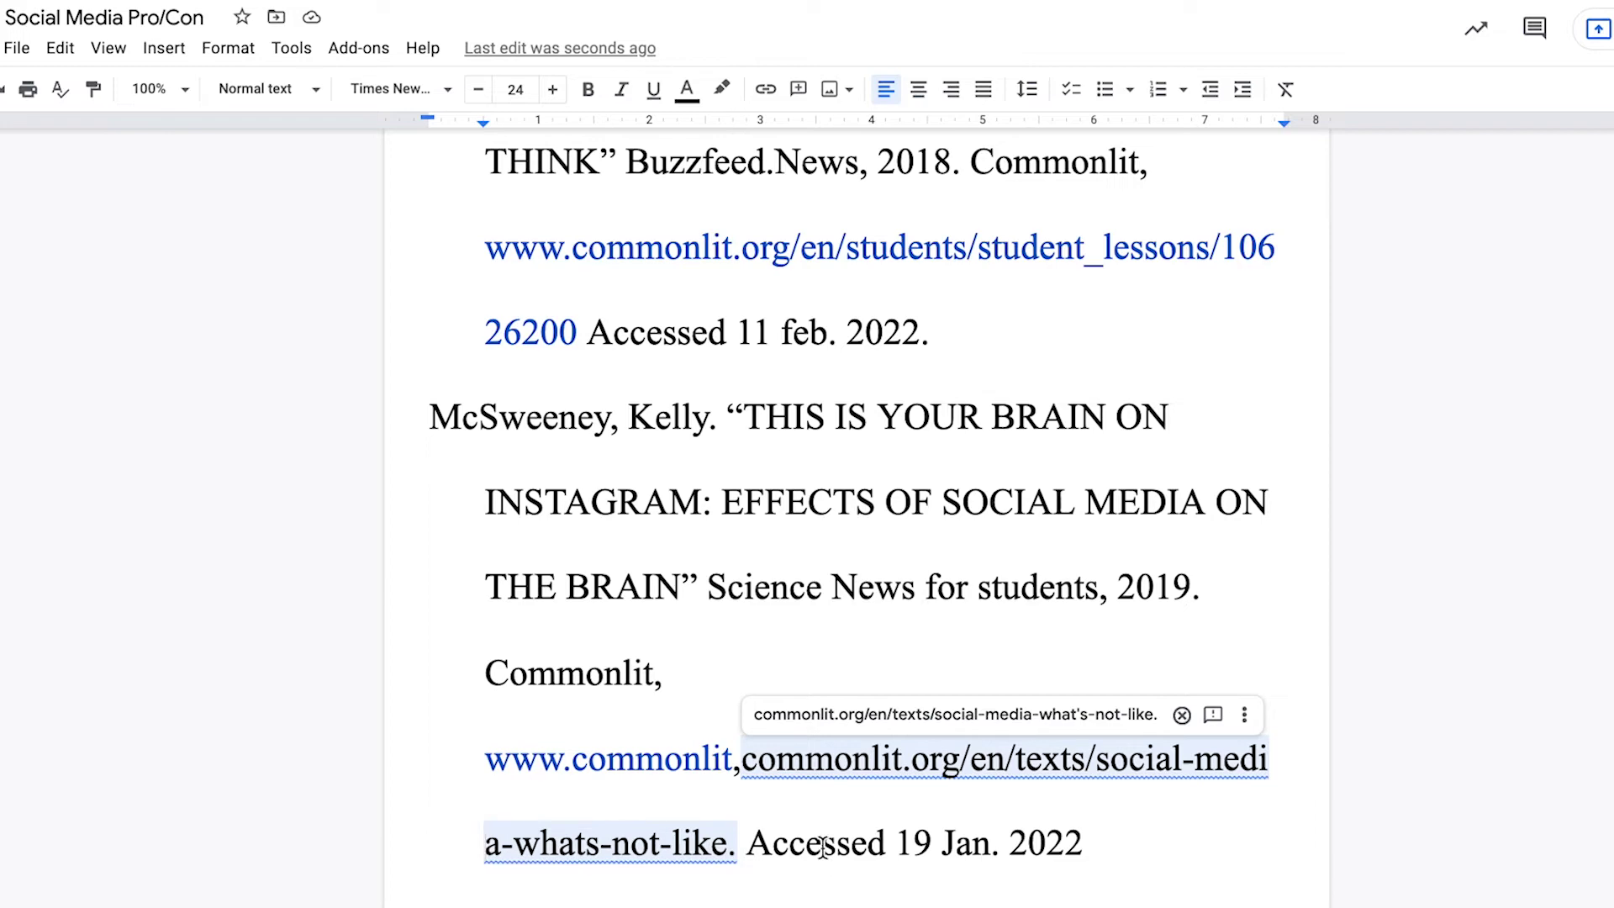
drag(832, 848, 1076, 848)
click(1181, 836)
Compare the authors' last names at the start of both citations to check their alphabetical order
scroll(1185, 832, up, 3)
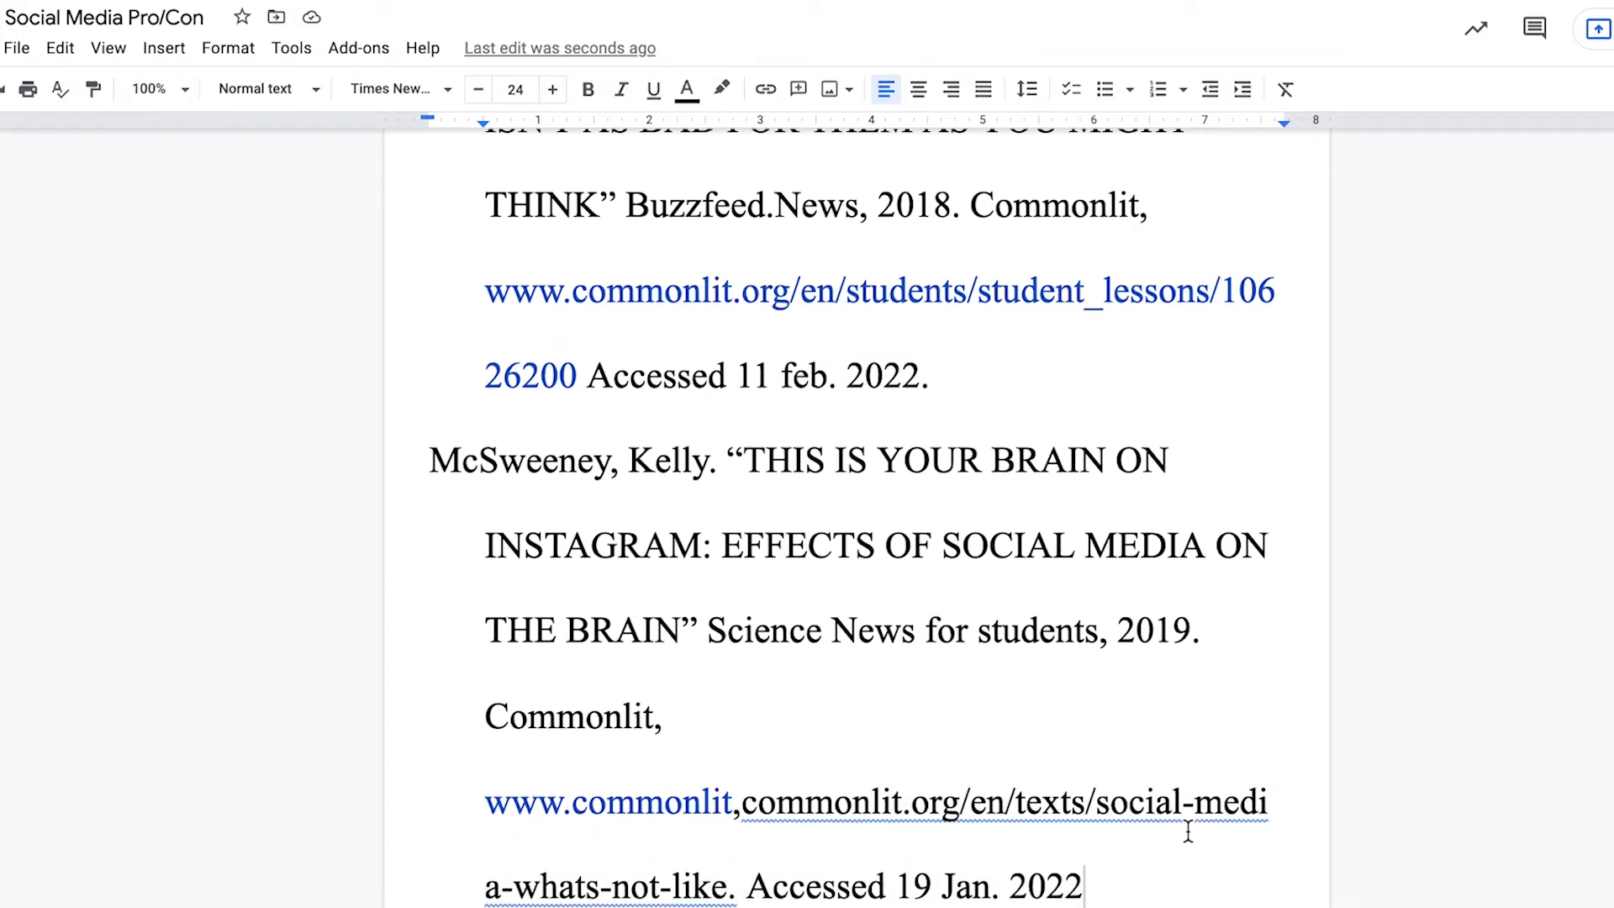
scroll(1188, 833, down, 1)
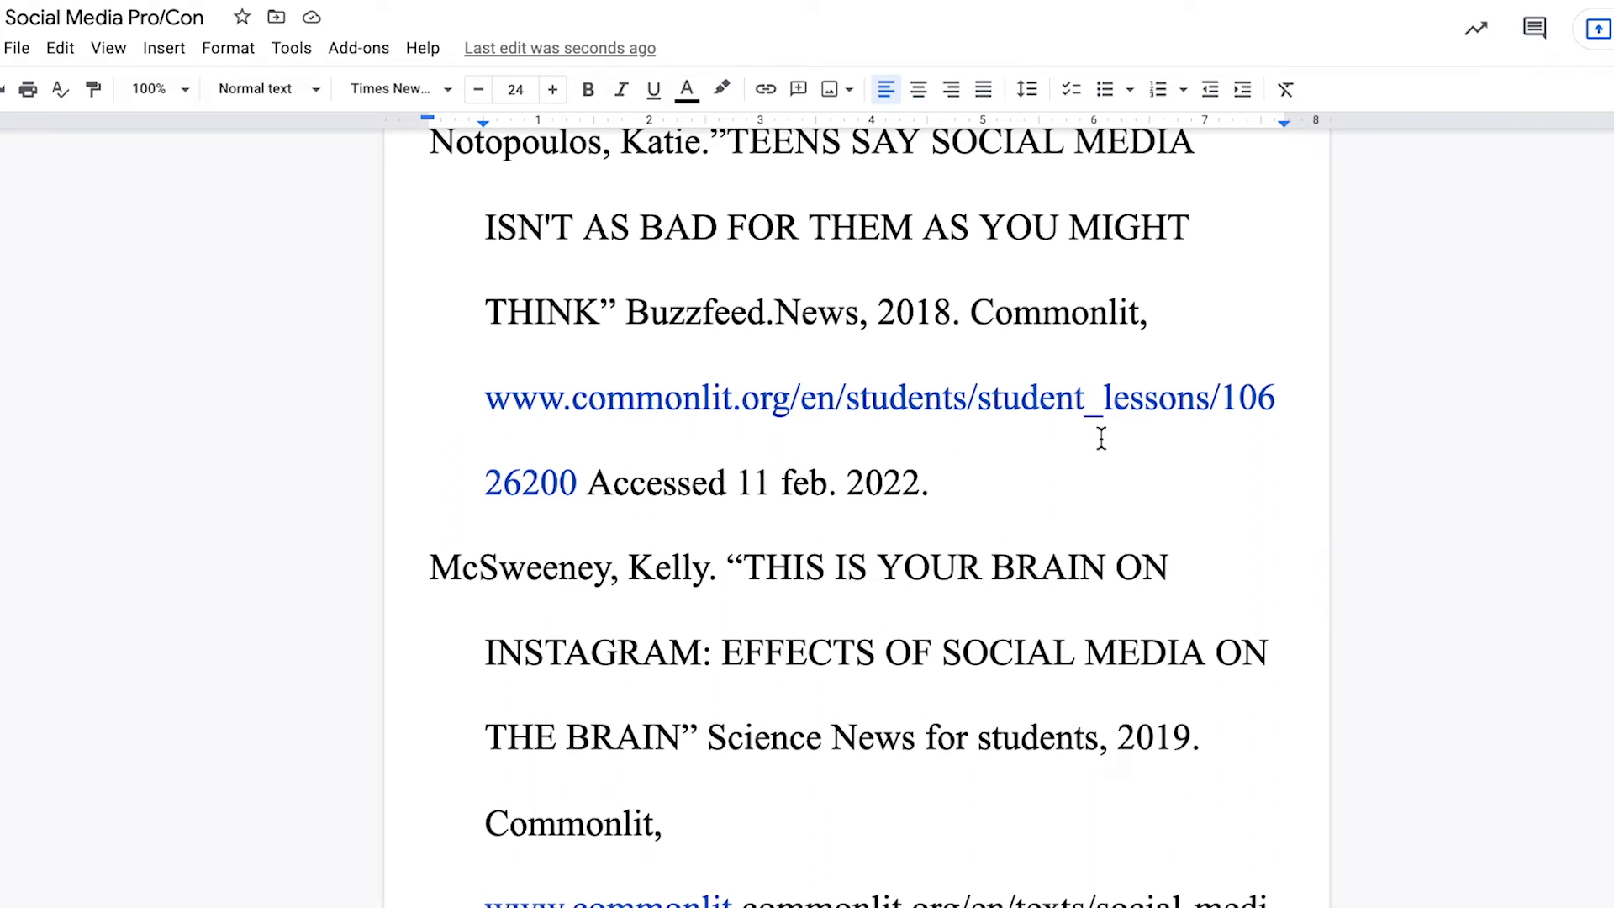
scroll(1100, 439, up, 1)
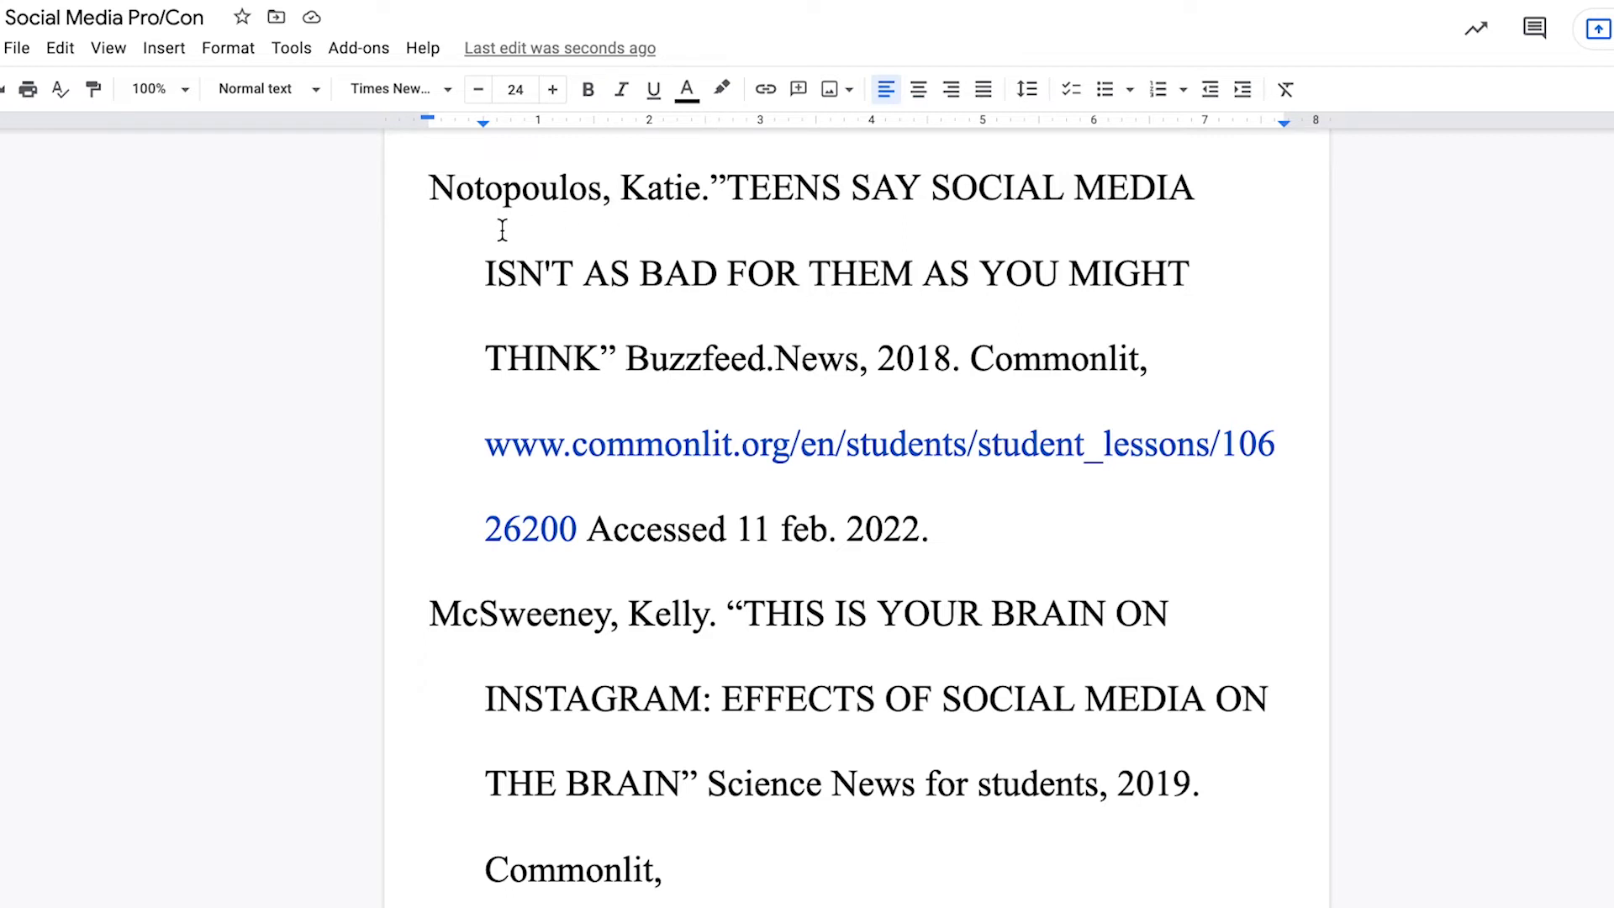
double_click(507, 190)
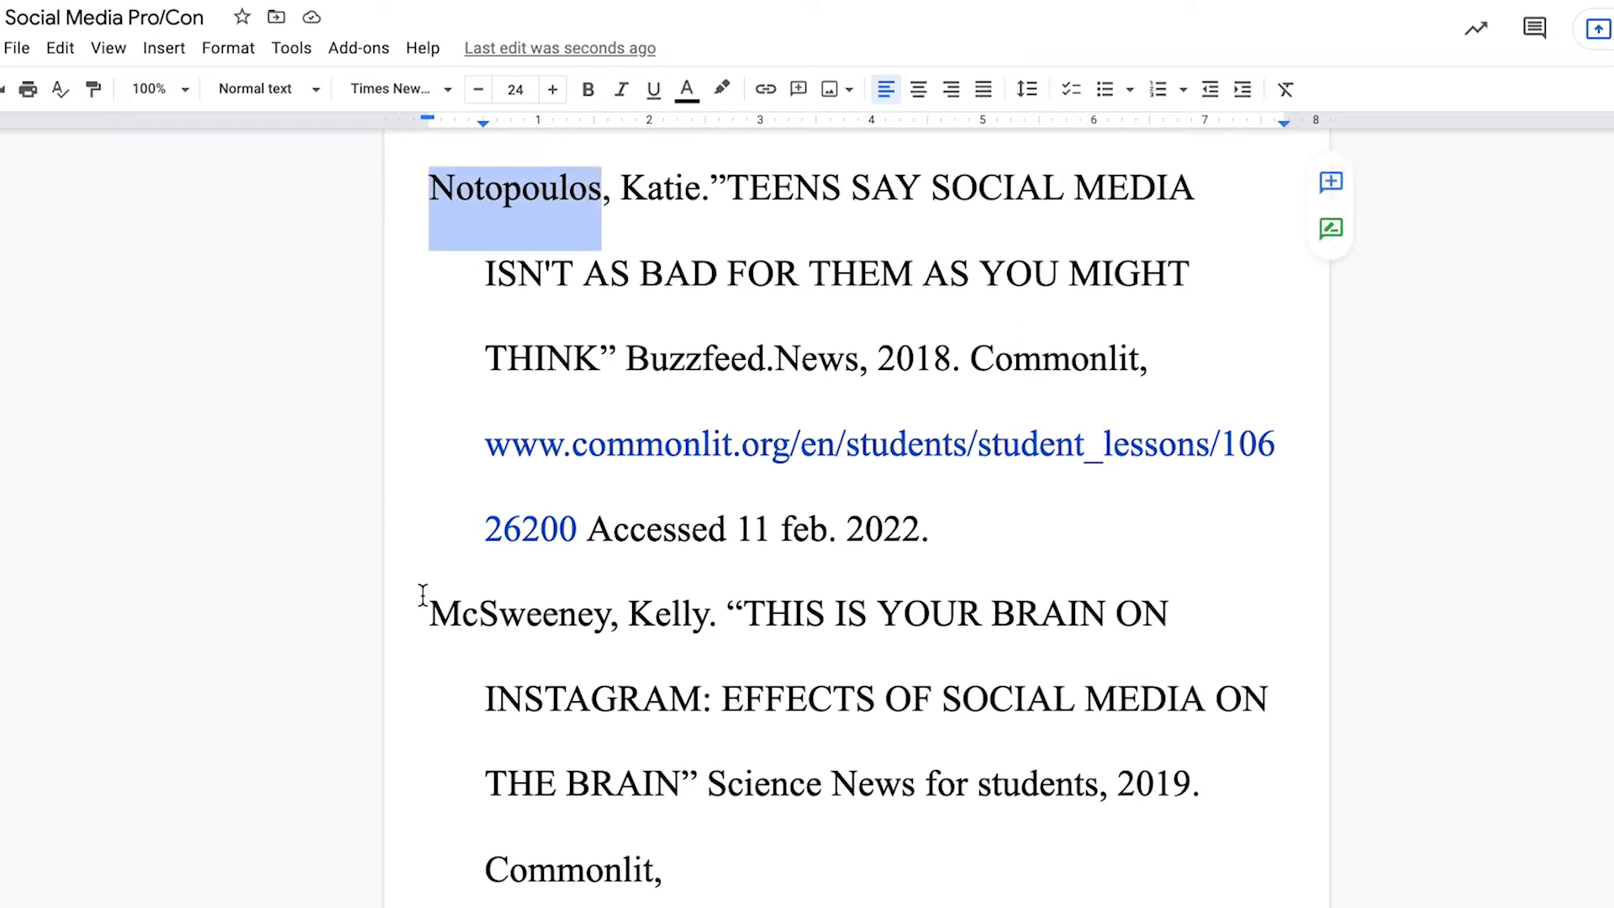
double_click(512, 612)
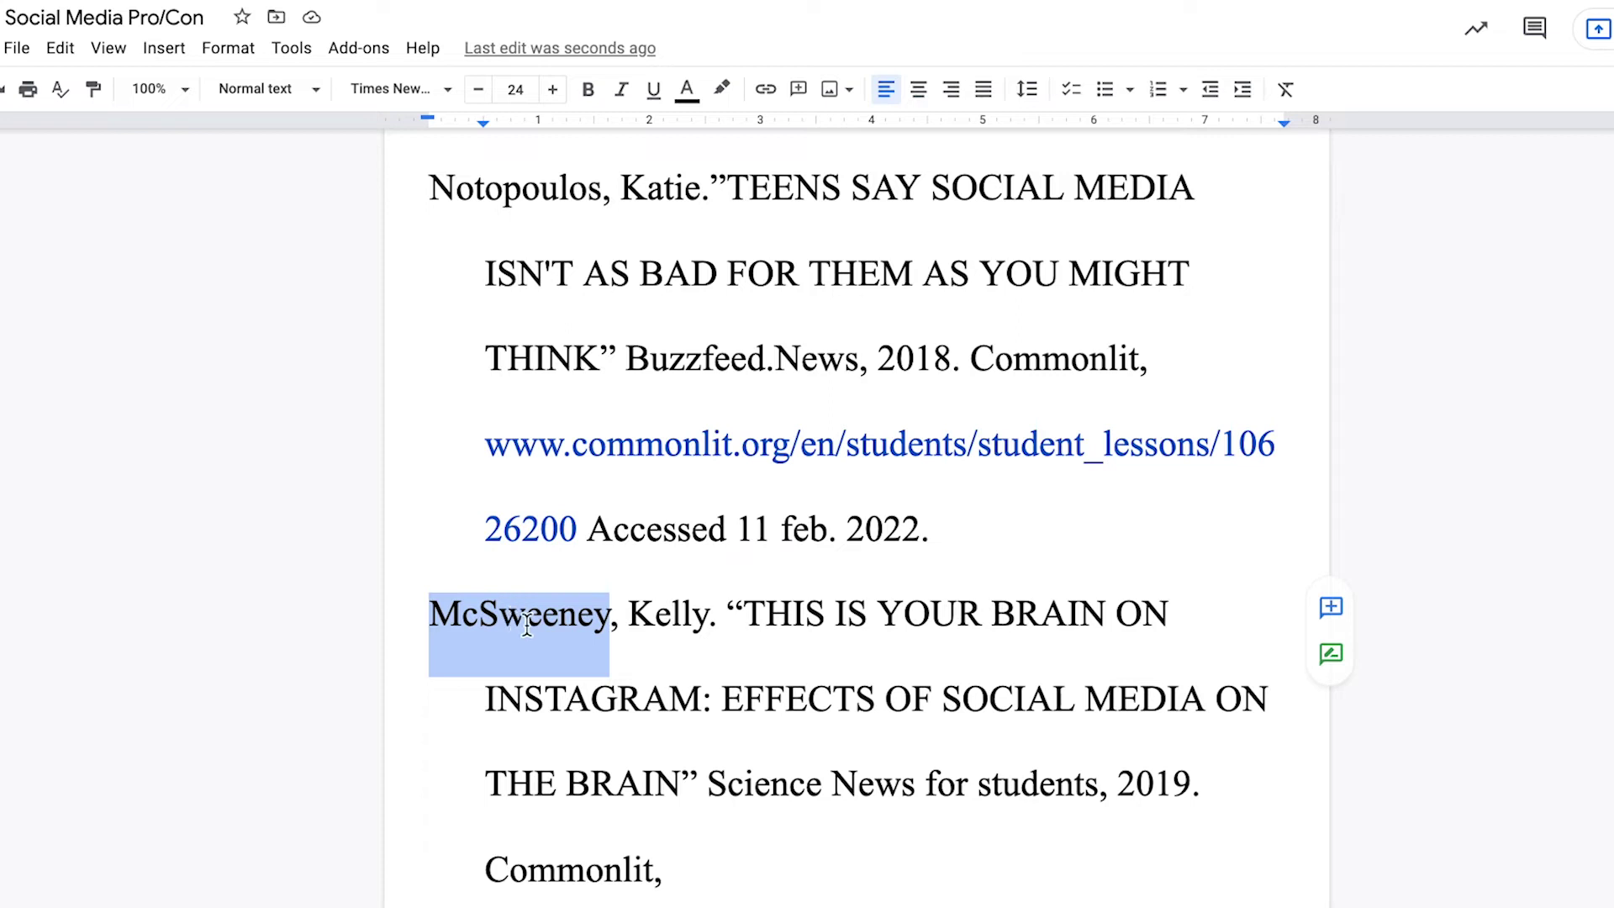
click(435, 616)
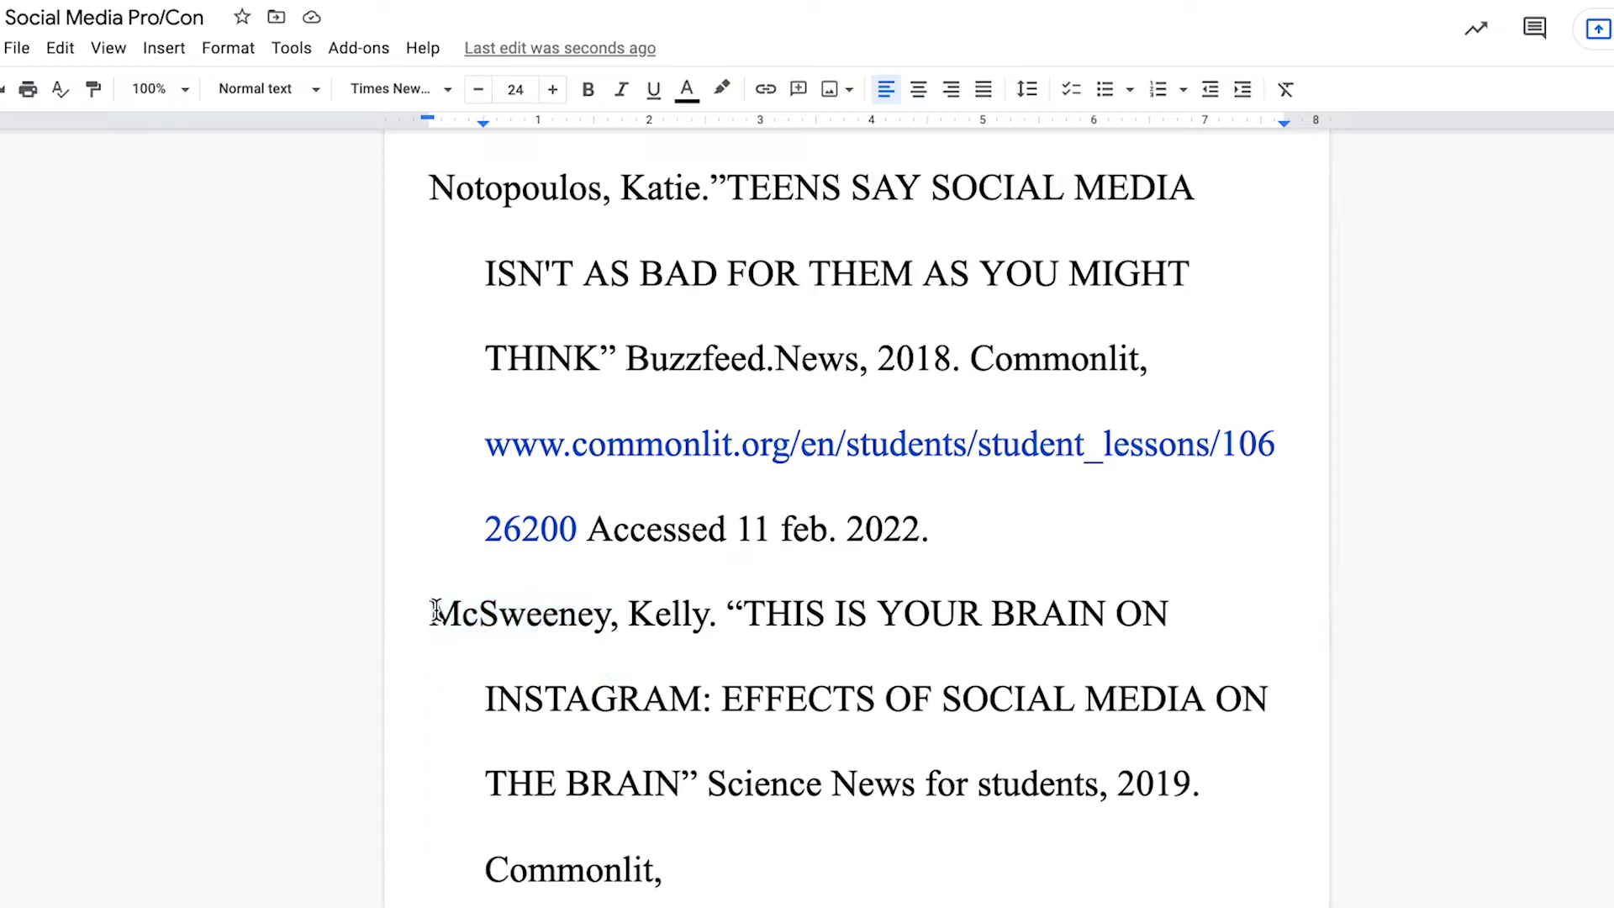
drag(430, 616, 673, 795)
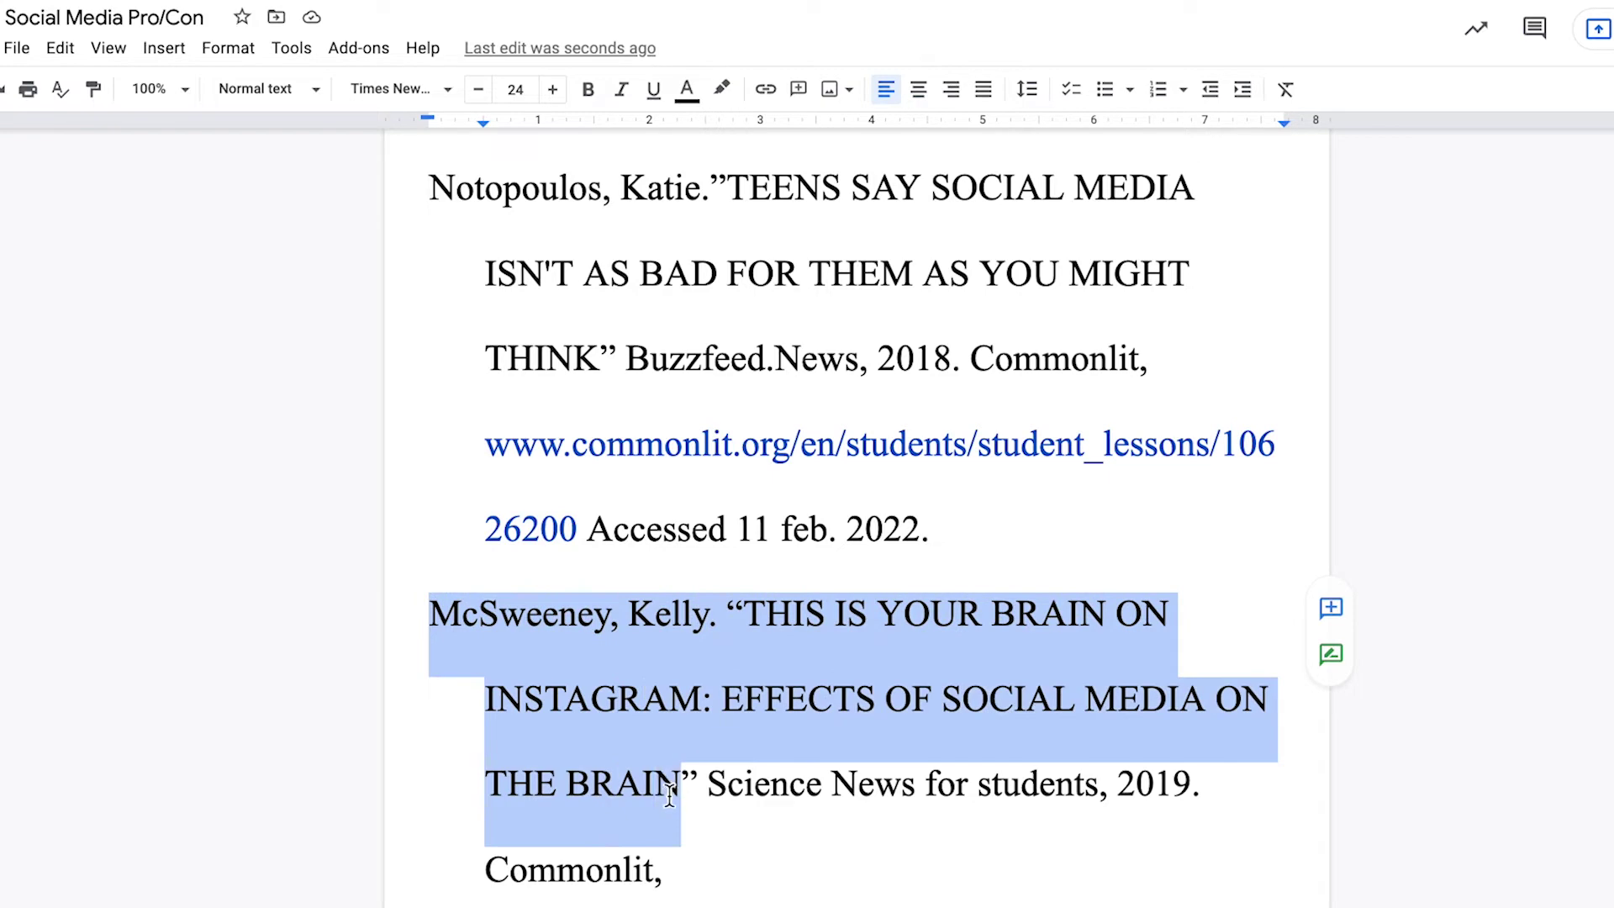
click(353, 618)
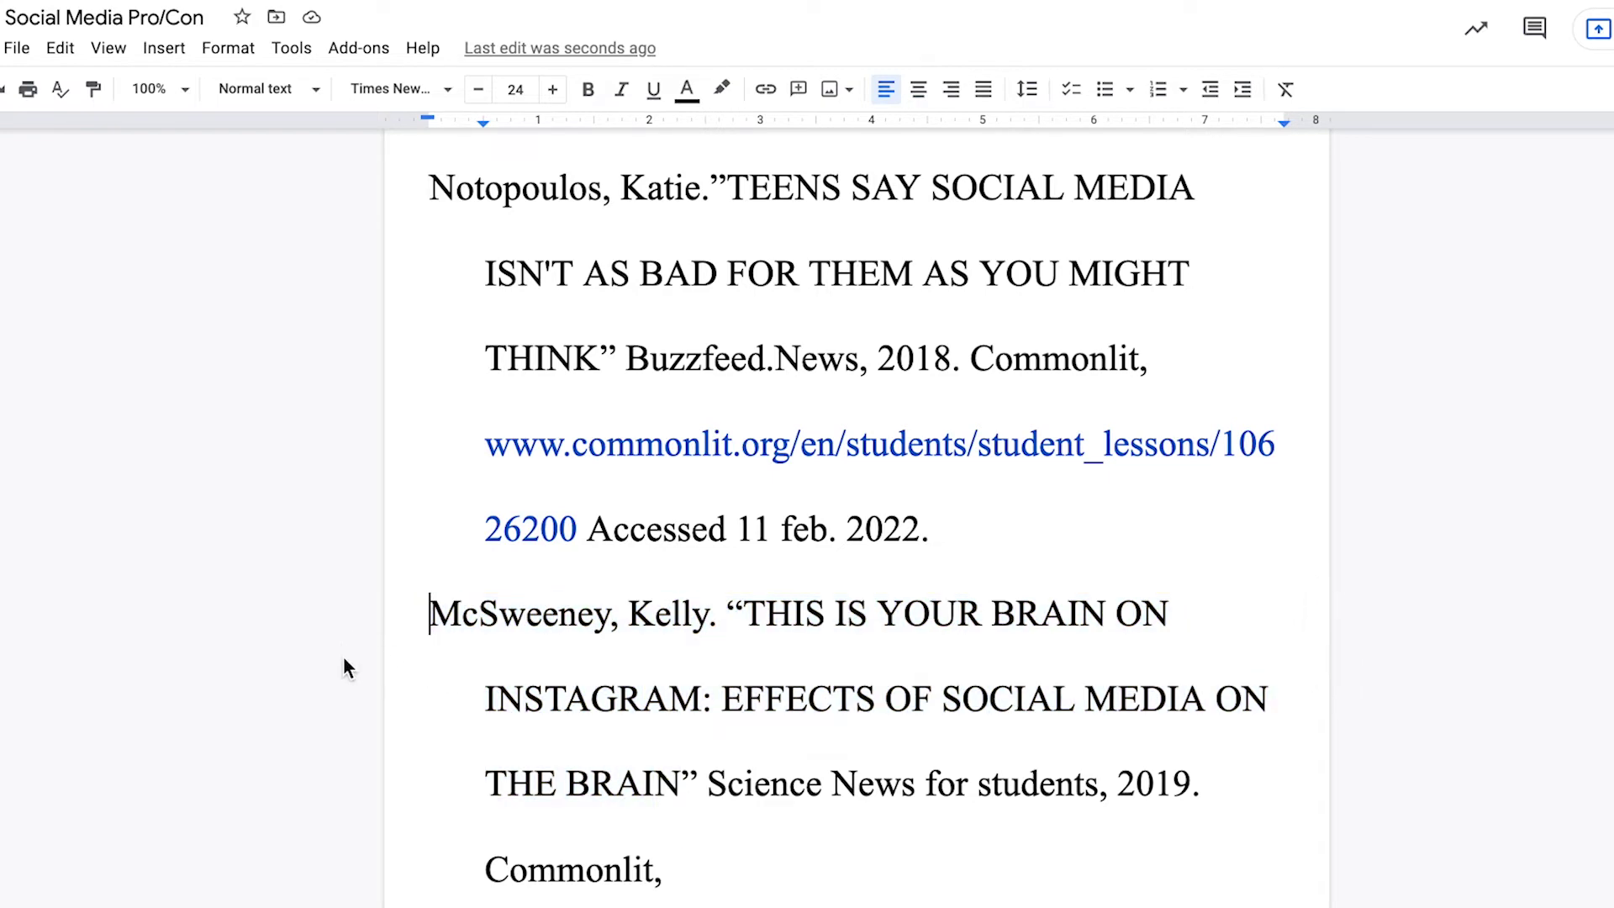
drag(343, 668, 367, 572)
scroll(368, 571, up, 10)
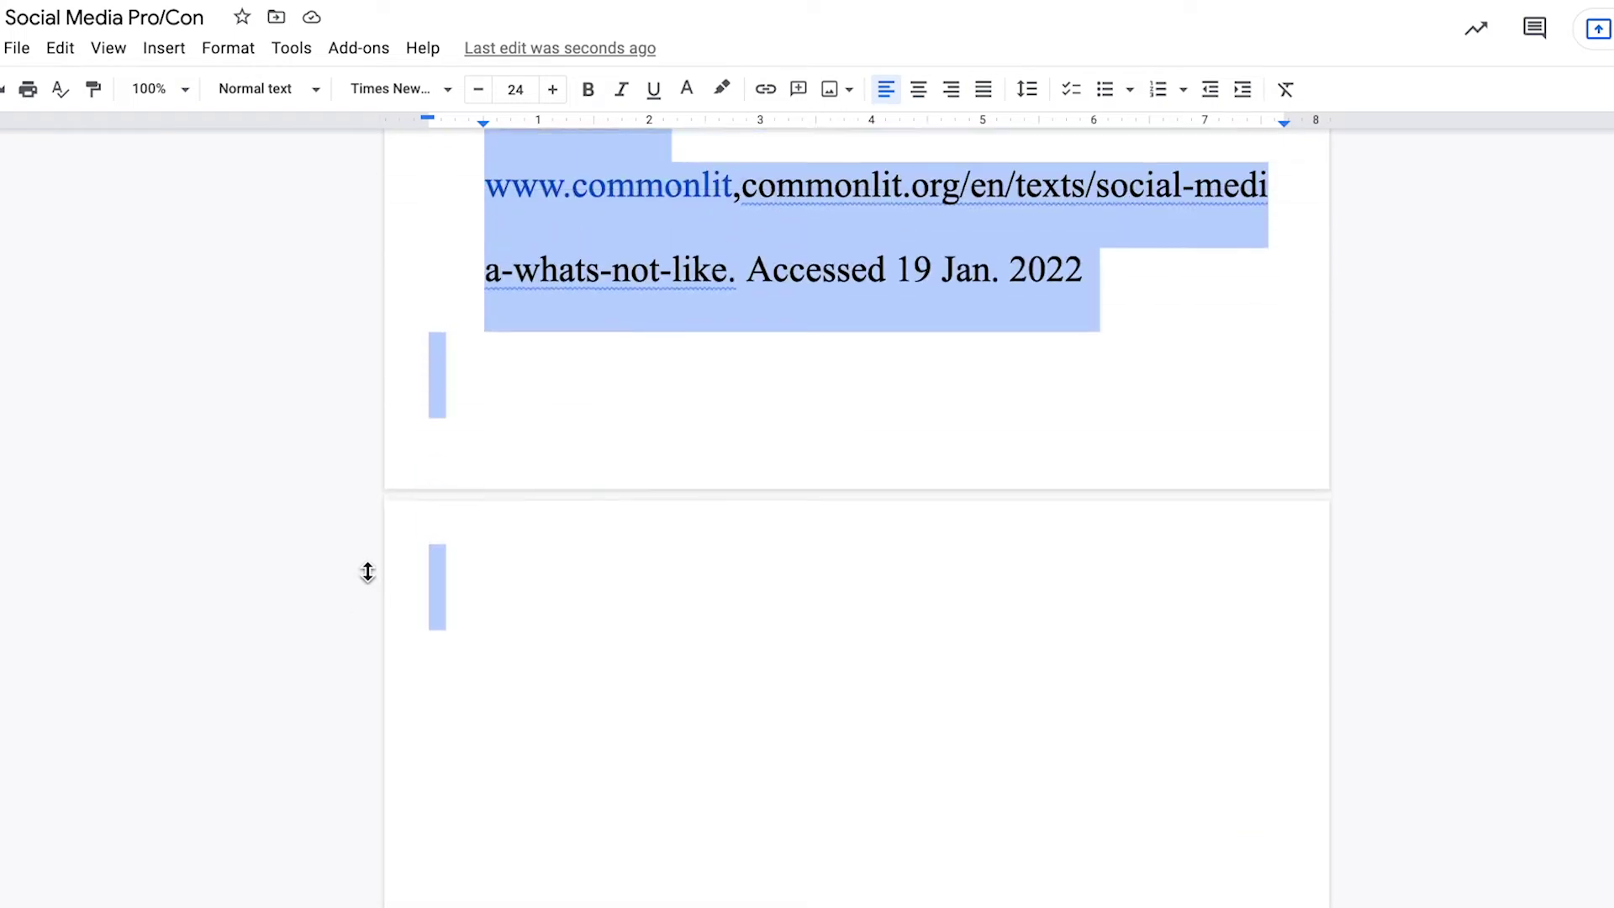
scroll(368, 573, up, 2)
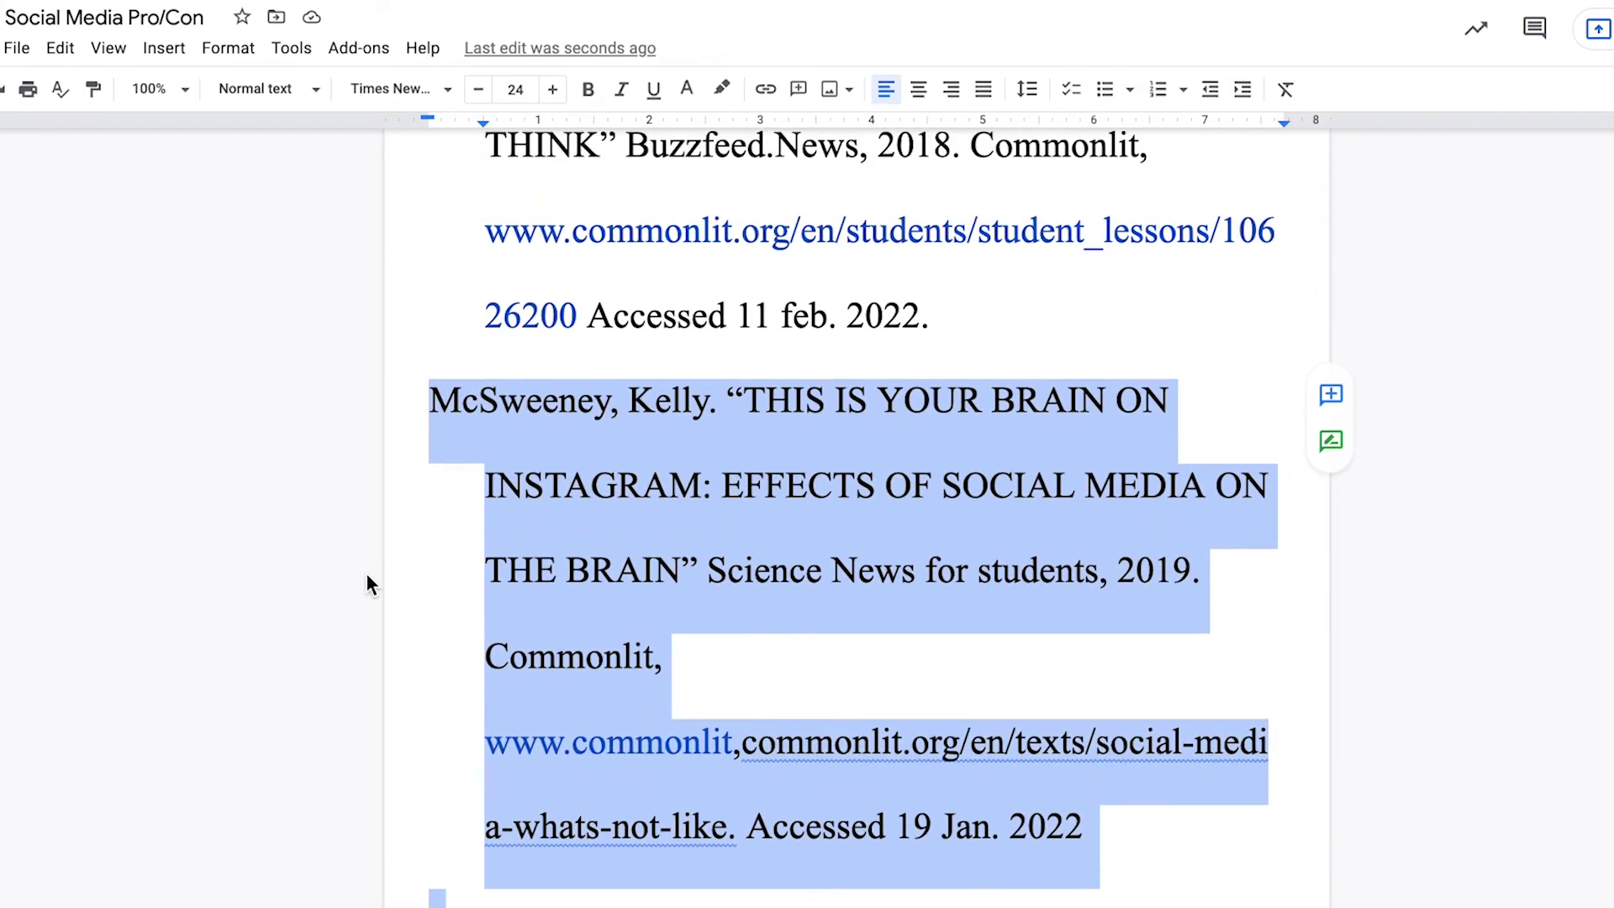
click(366, 572)
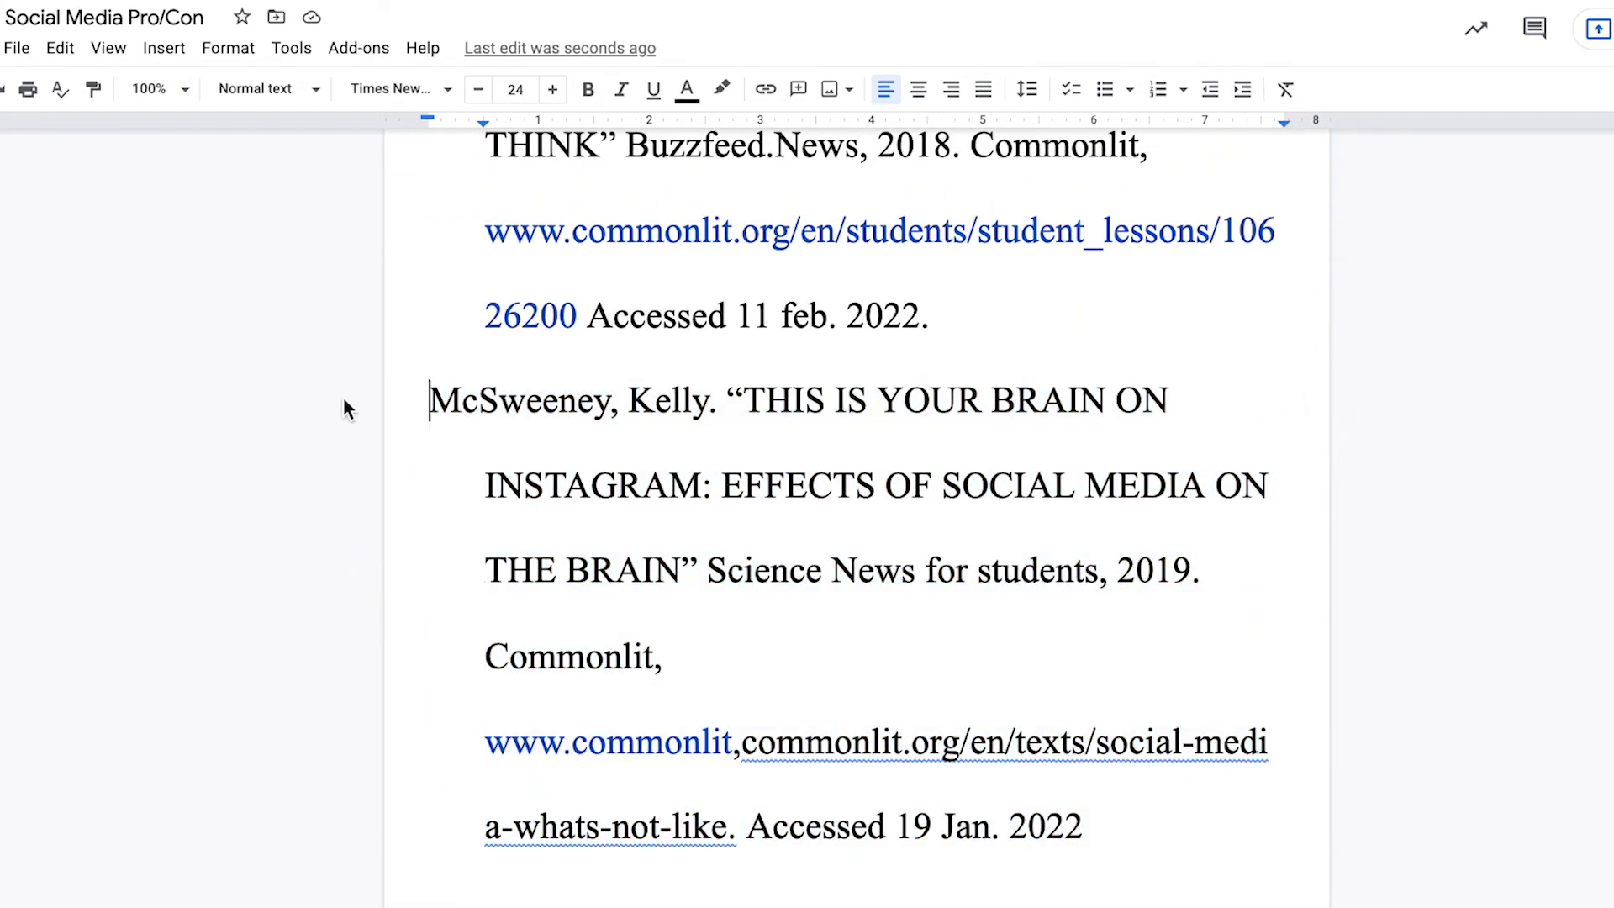
Copy the entire second citation and delete it from below the first citation
drag(345, 407, 341, 904)
key(ctrl+c)
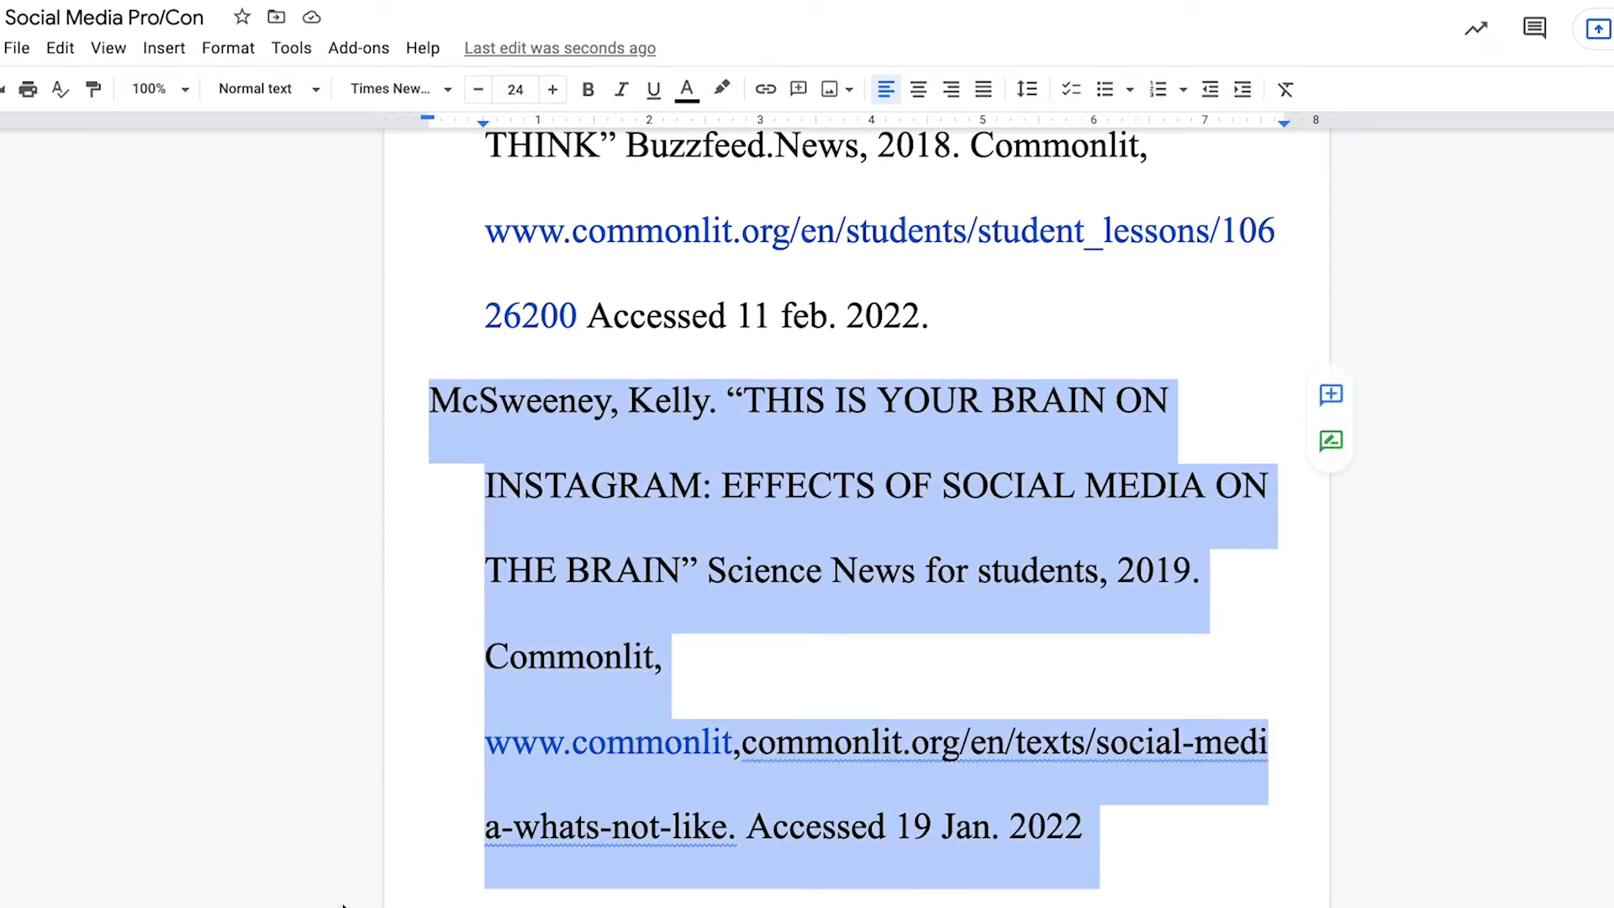
key(BackSpace)
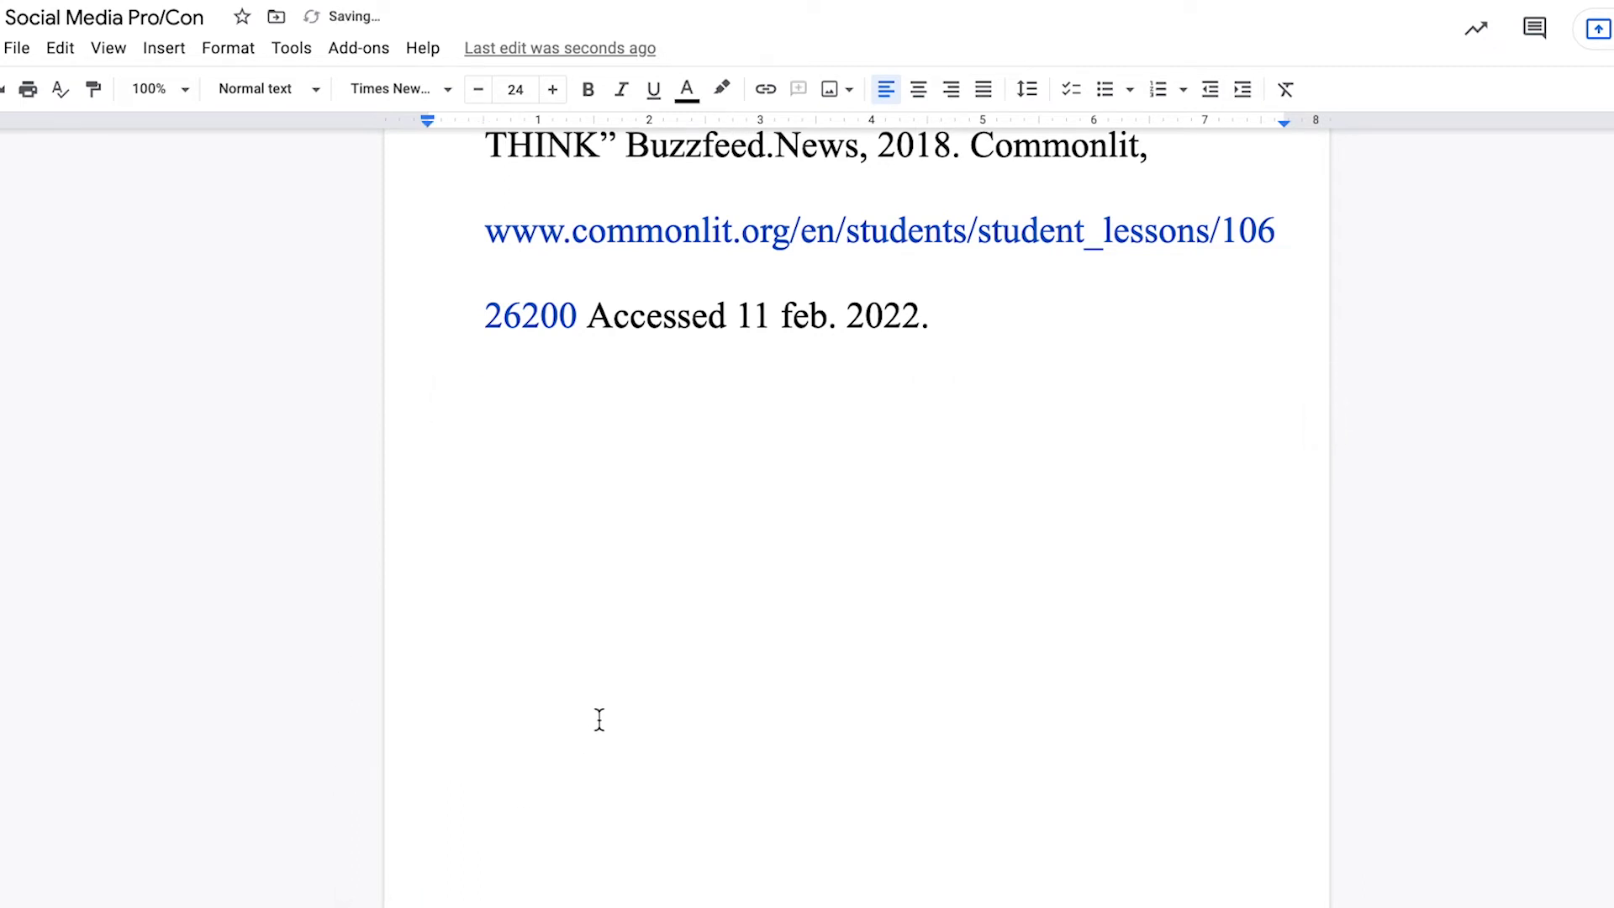
Paste the copied citation directly below the Works Cited heading, above the existing citation
scroll(599, 721, up, 4)
scroll(599, 721, up, 1)
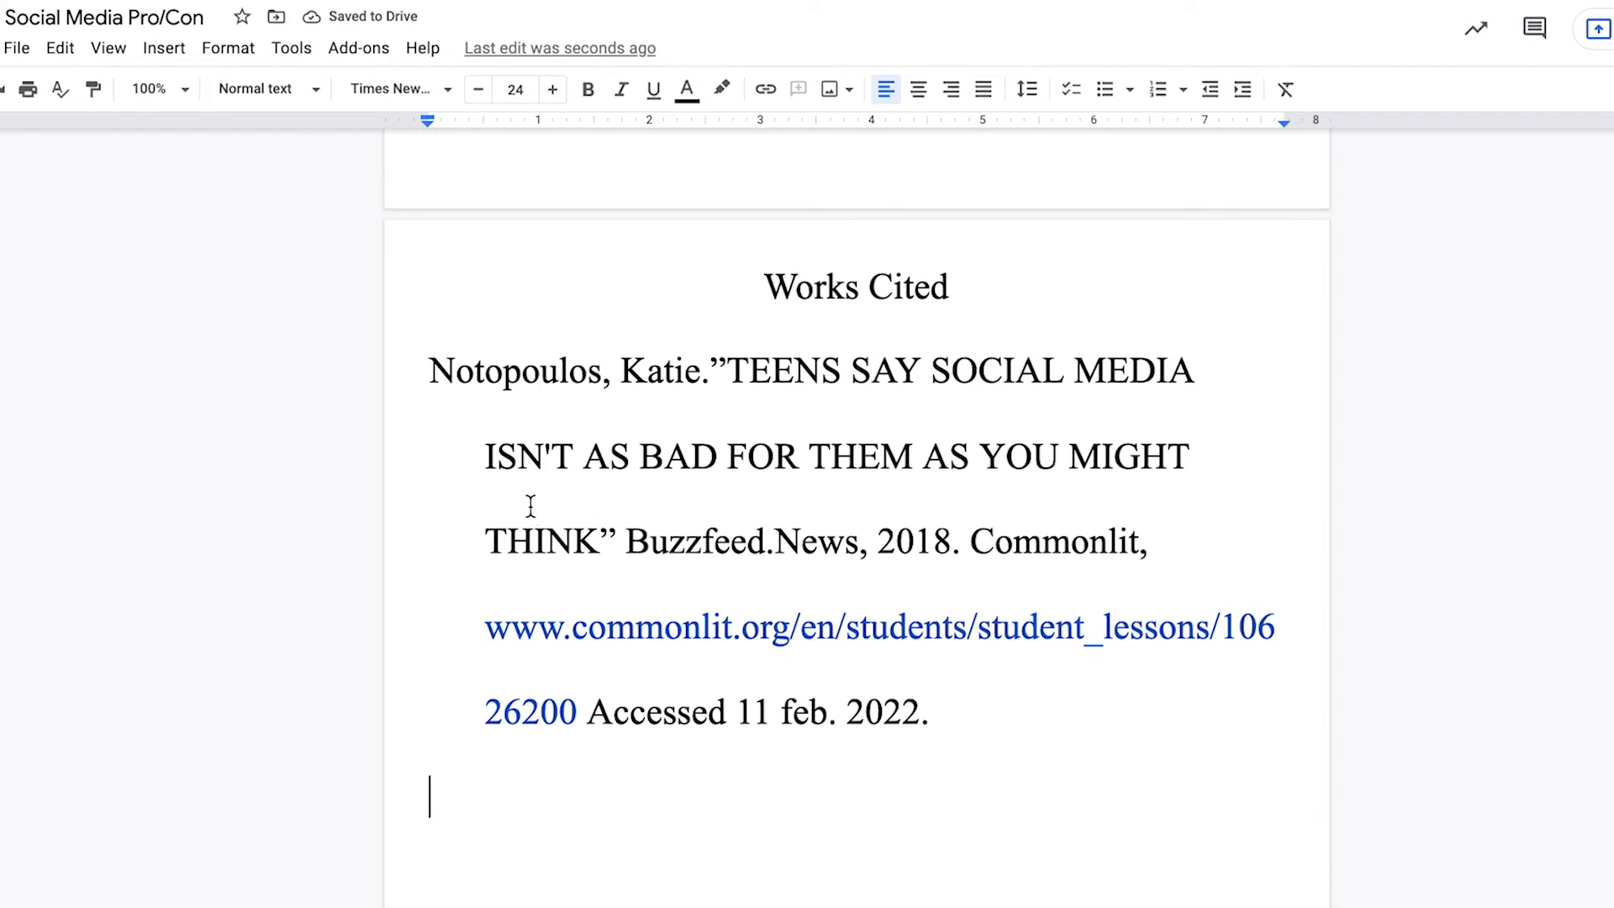
click(431, 373)
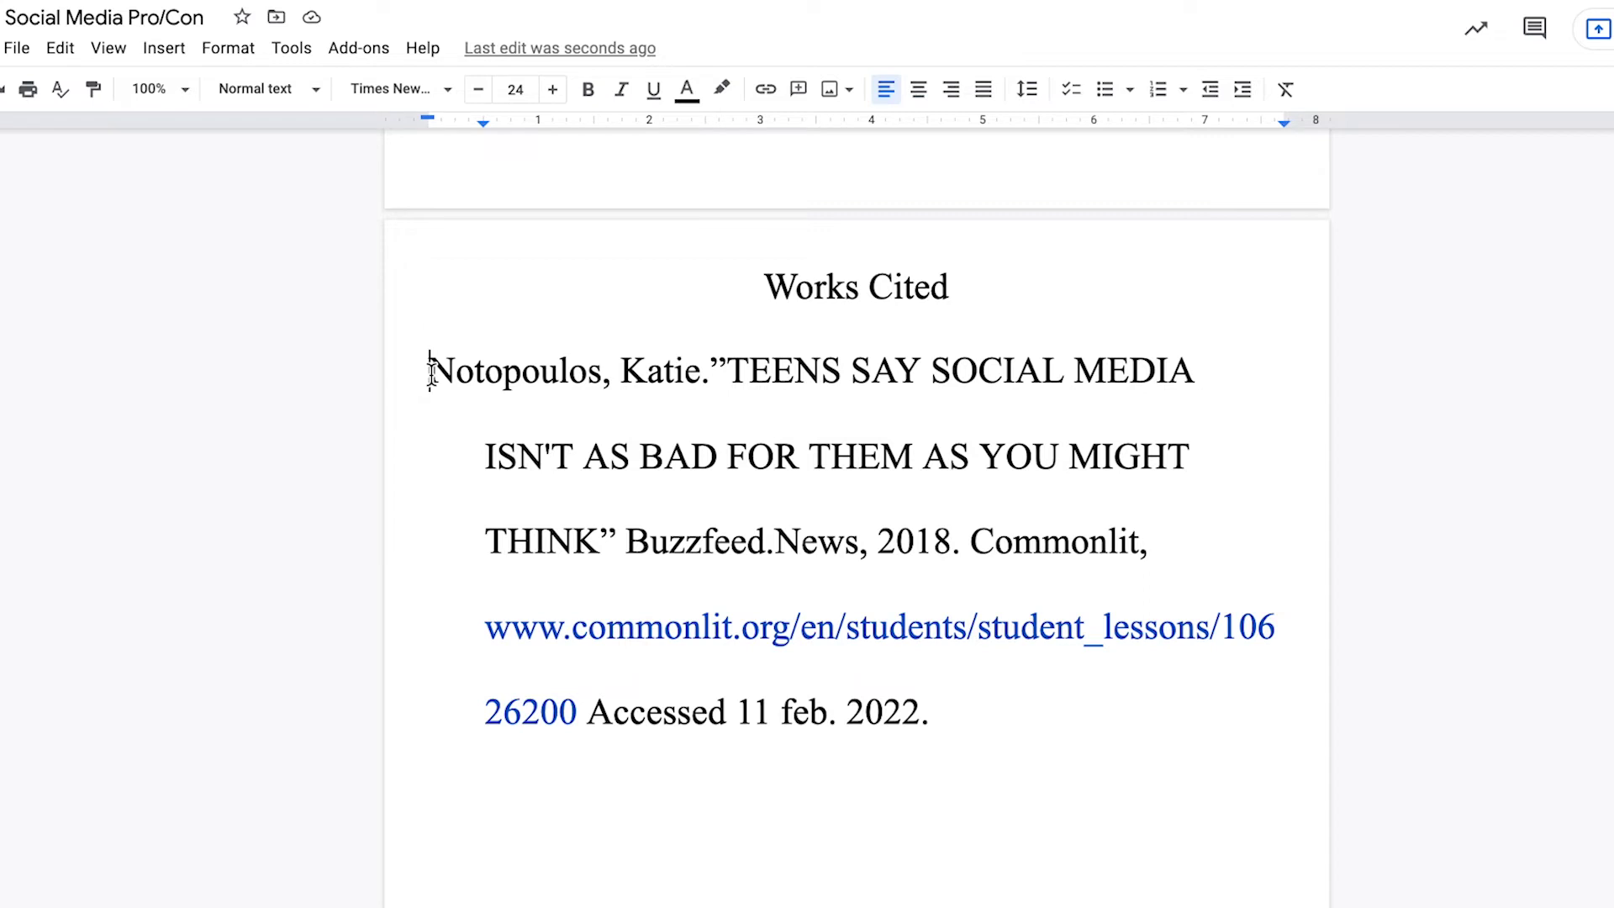
key(ctrl+v)
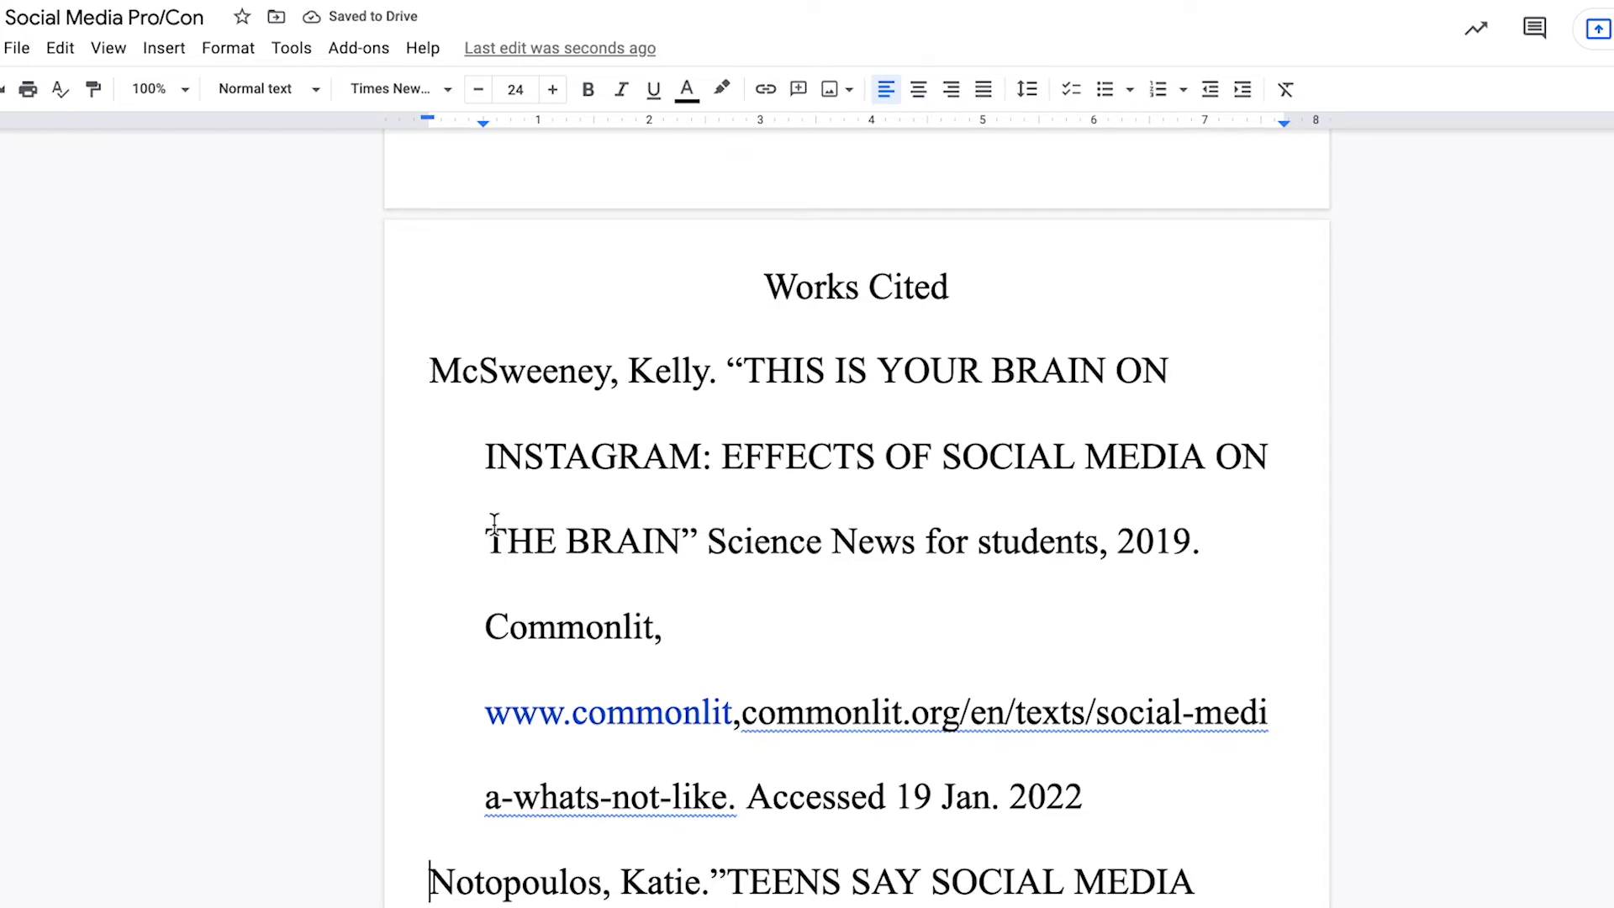
Check the alphabetical order of the two rearranged citations and the capital letters within the first author's last name
double_click(505, 879)
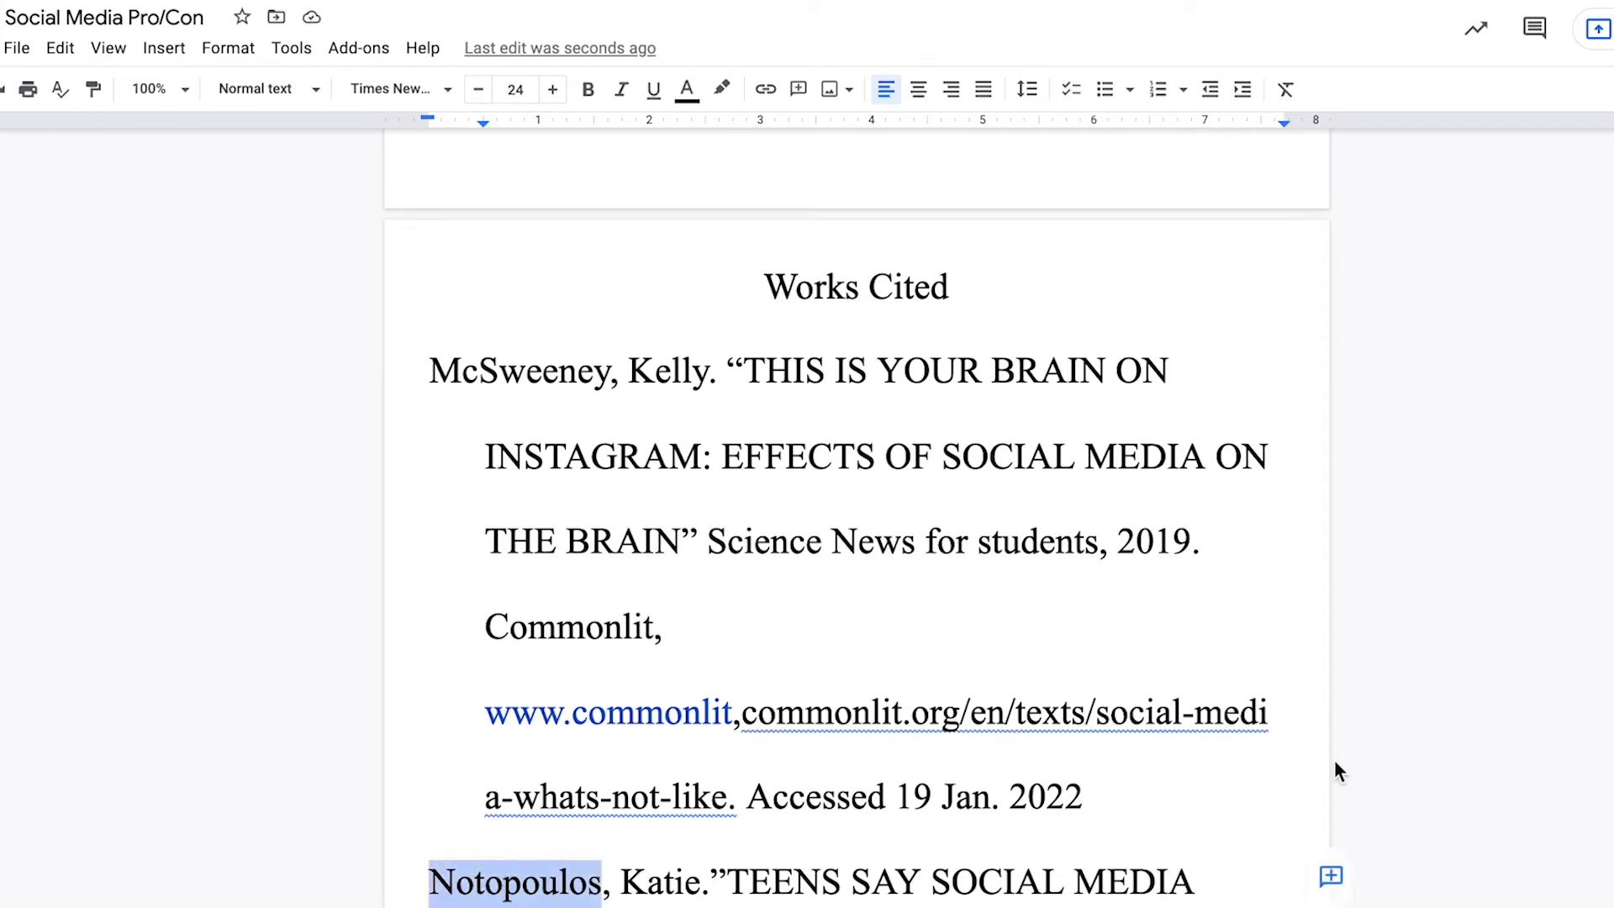
scroll(1334, 765, down, 3)
scroll(1335, 765, up, 2)
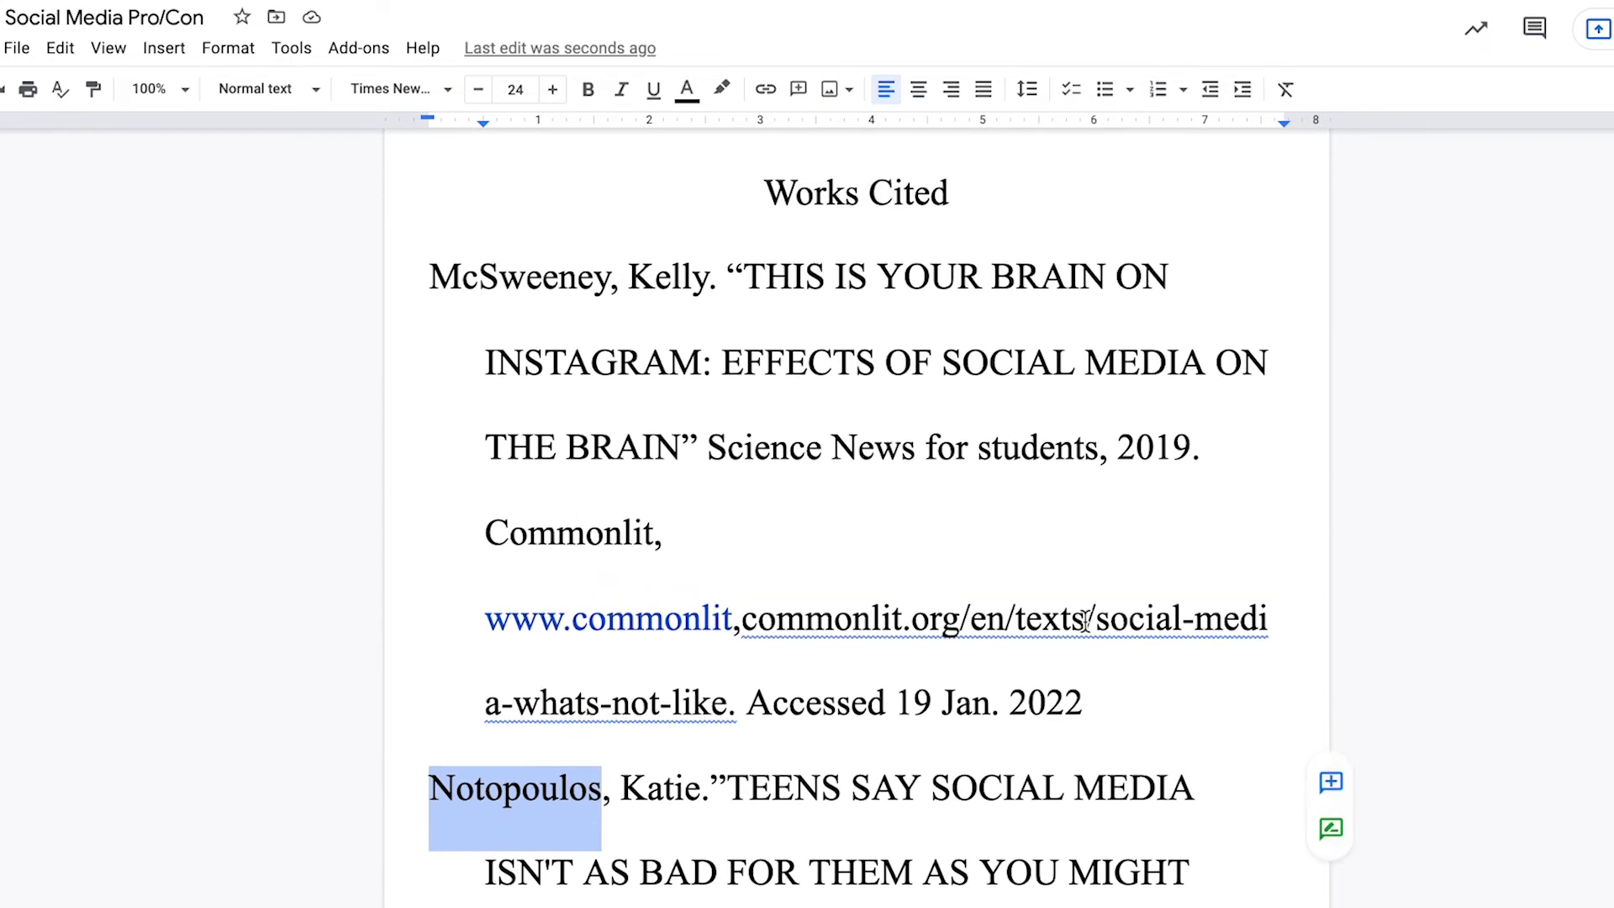
double_click(512, 294)
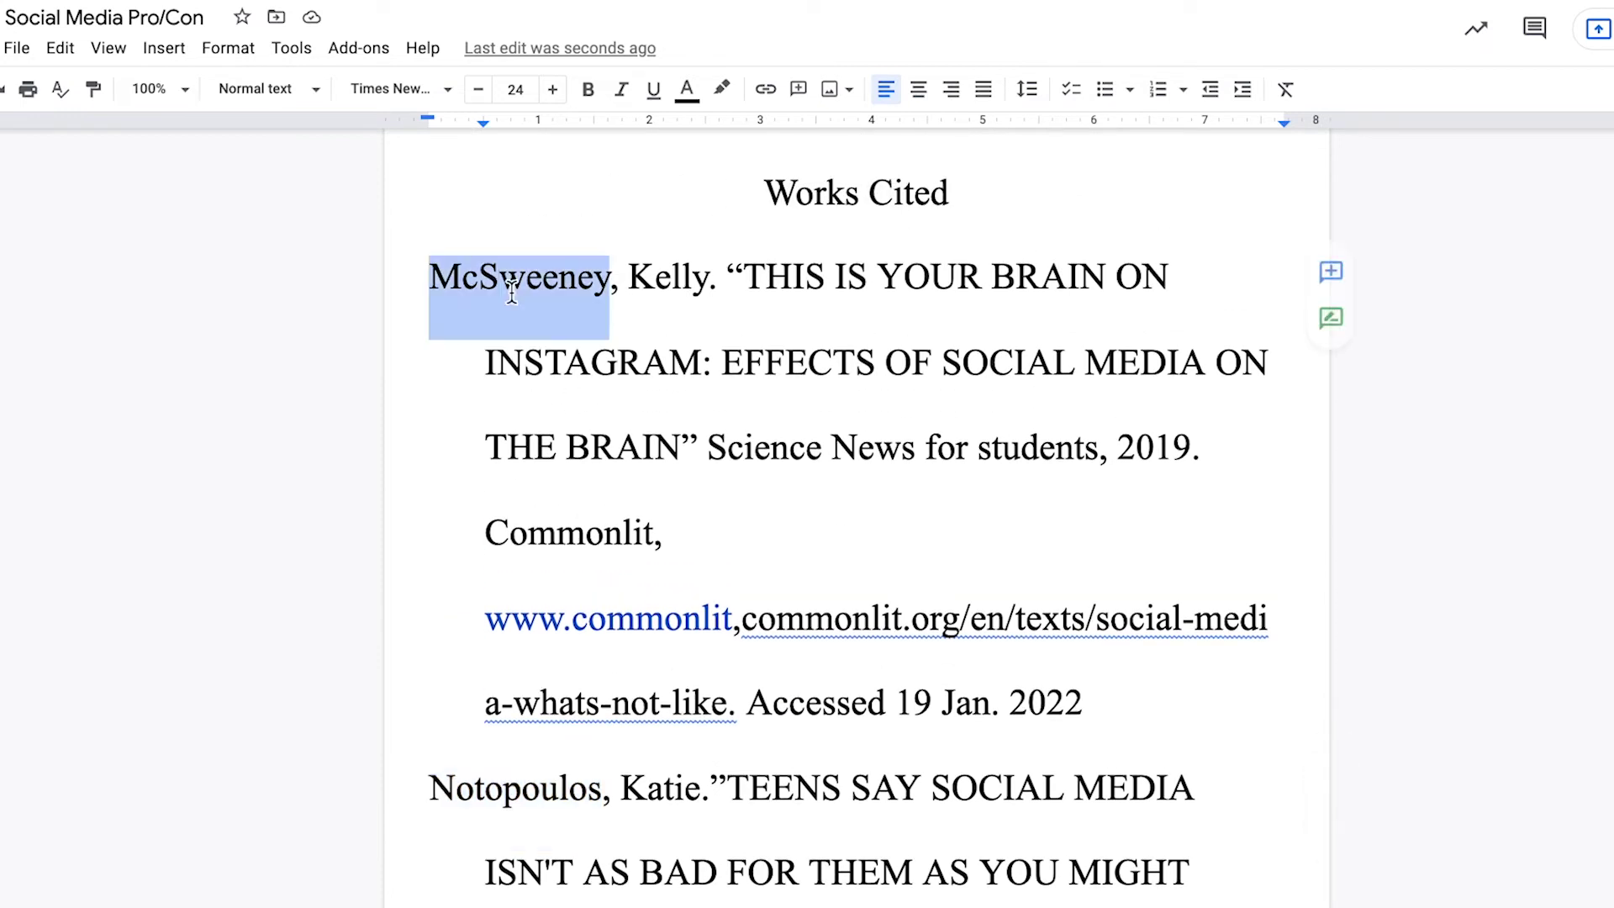
double_click(493, 794)
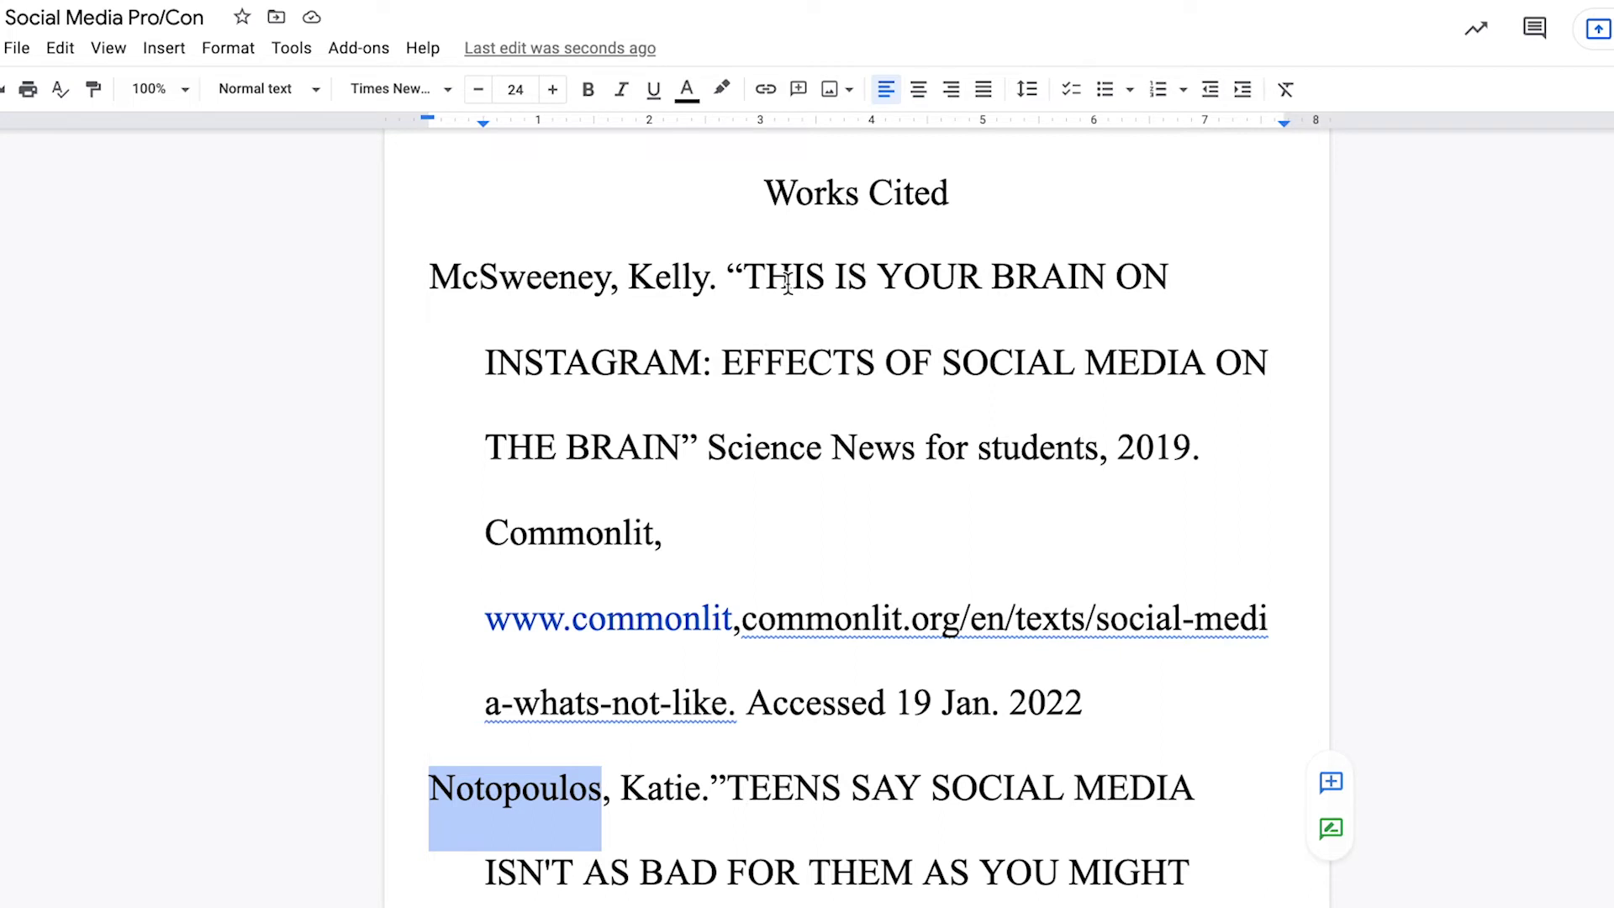
double_click(512, 273)
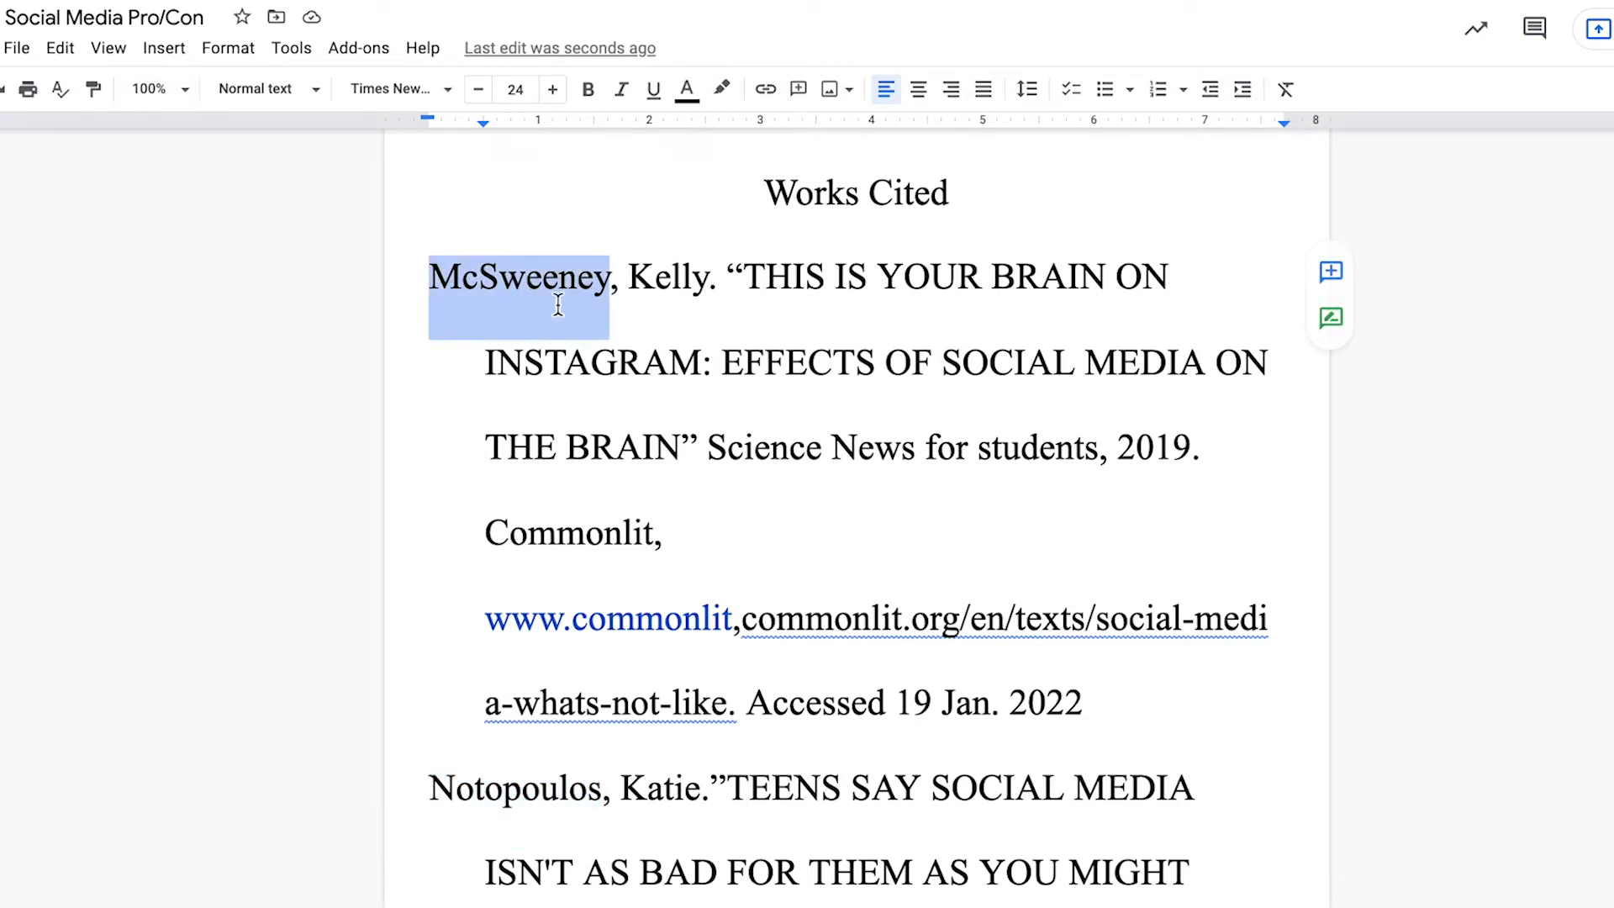
double_click(487, 278)
click(482, 278)
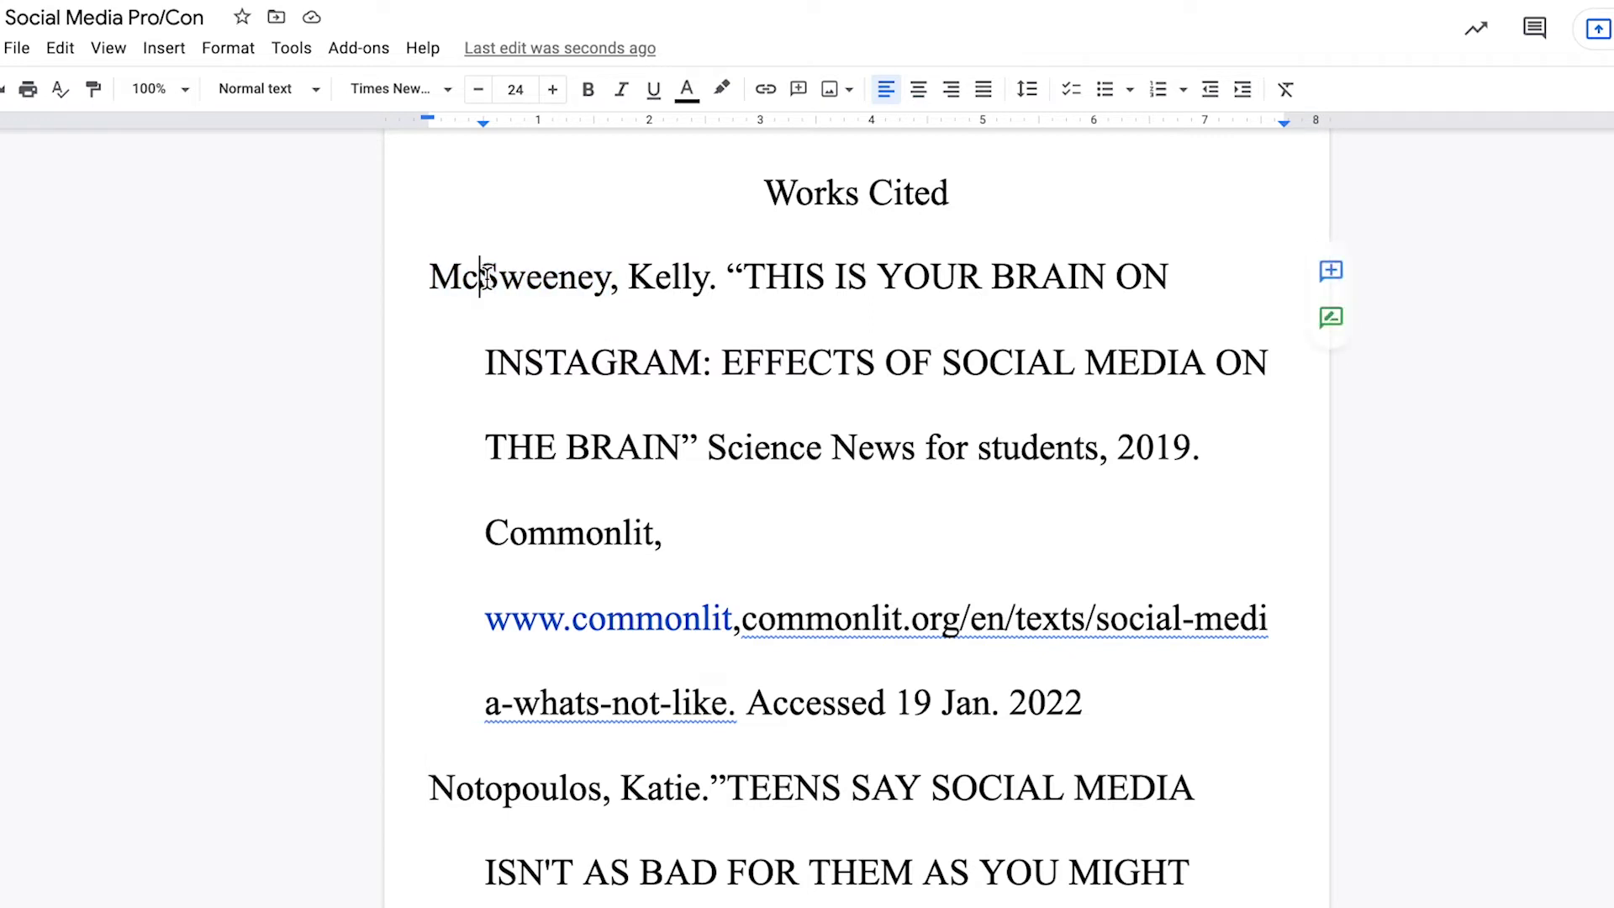
drag(481, 277, 504, 277)
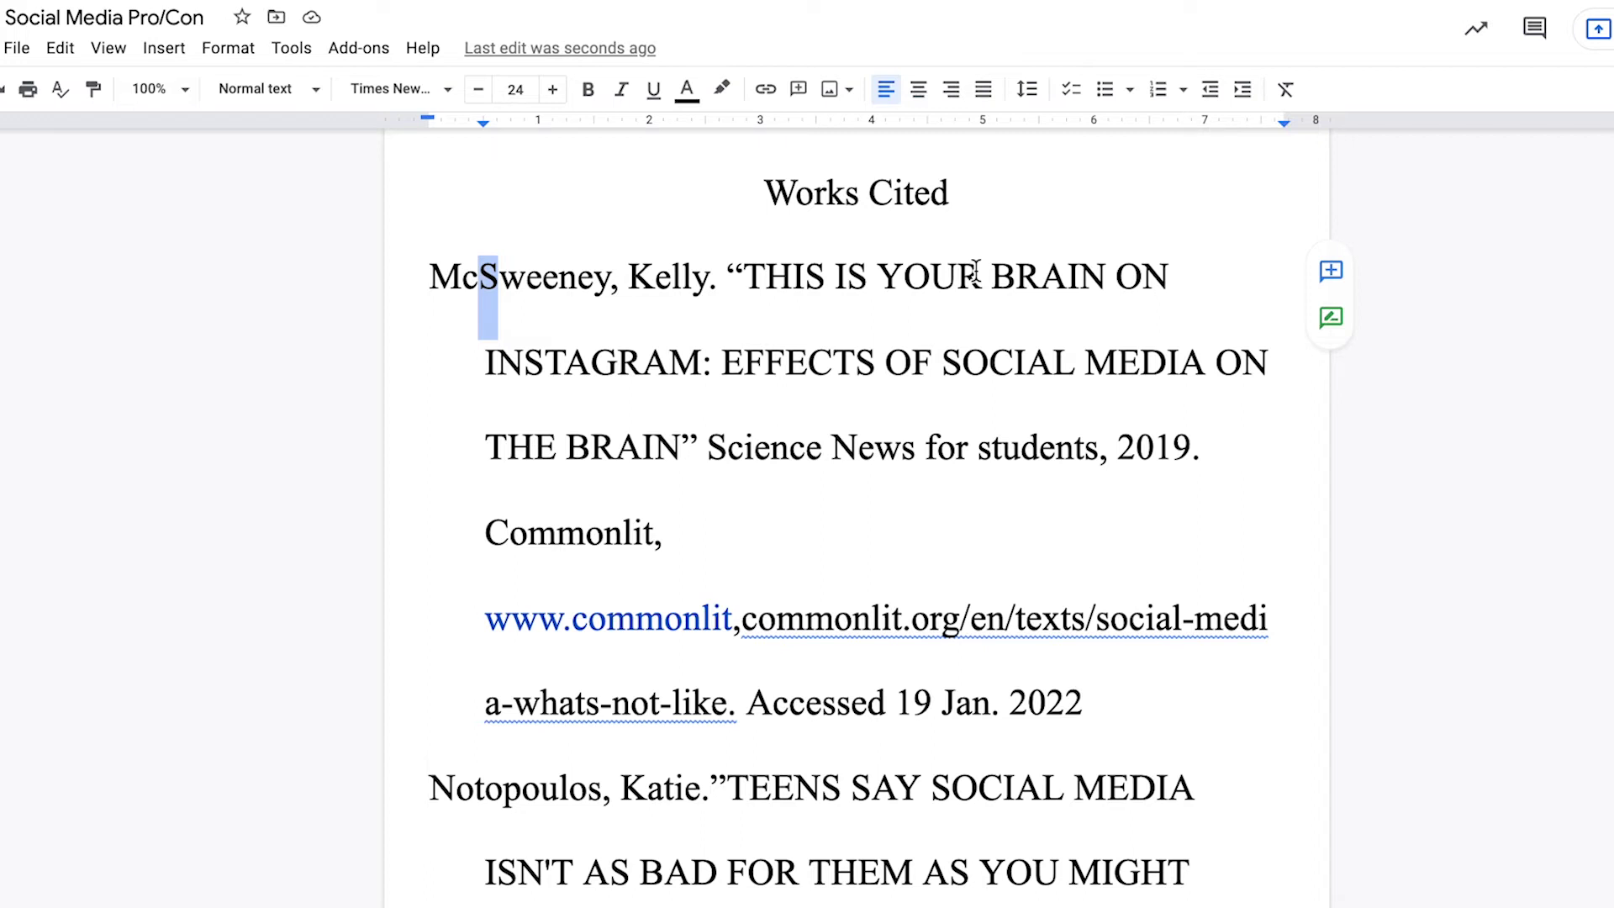
Retype the part of the first citation's article title before the colon in title case as "This Is Your Brain on Instagram"
click(751, 279)
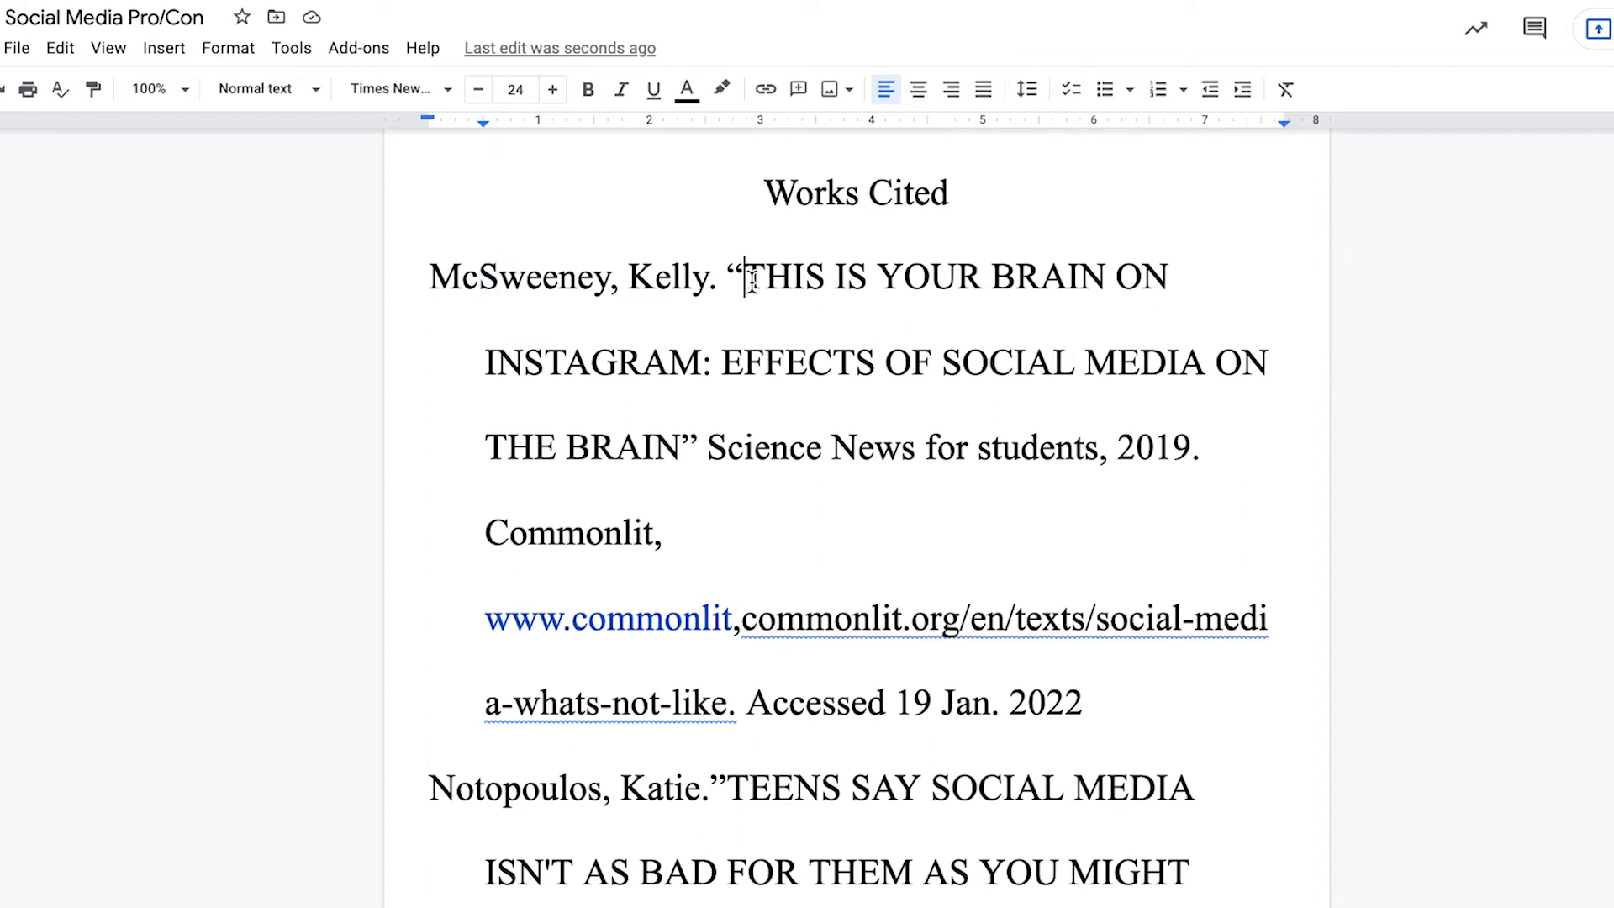
drag(738, 310, 711, 351)
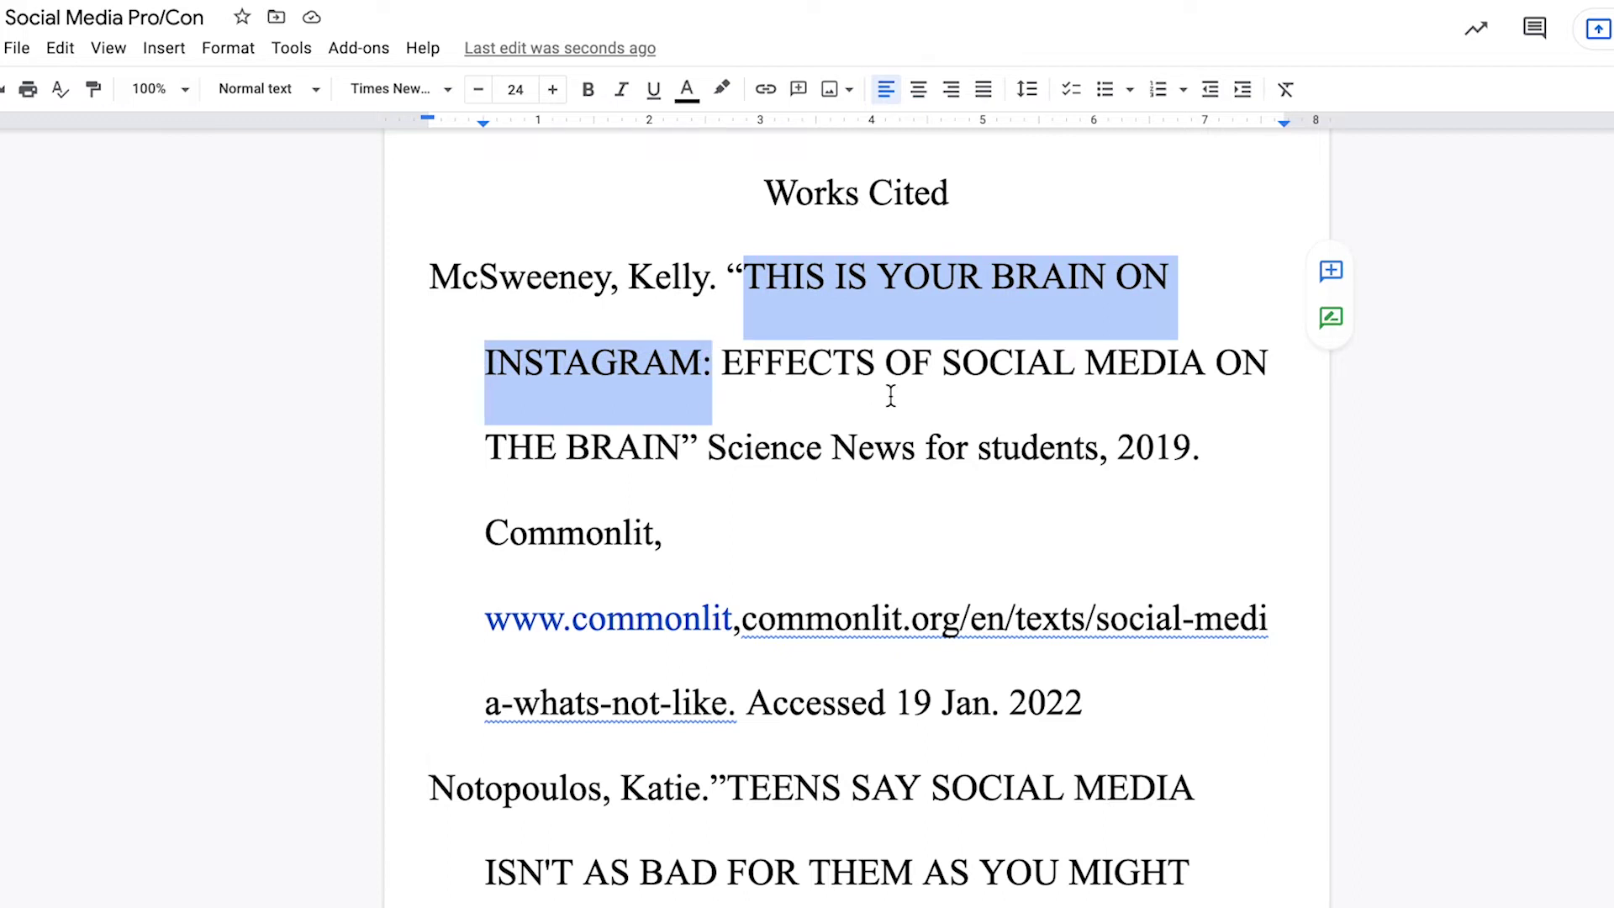
key(shift+Left)
text(This Is Y)
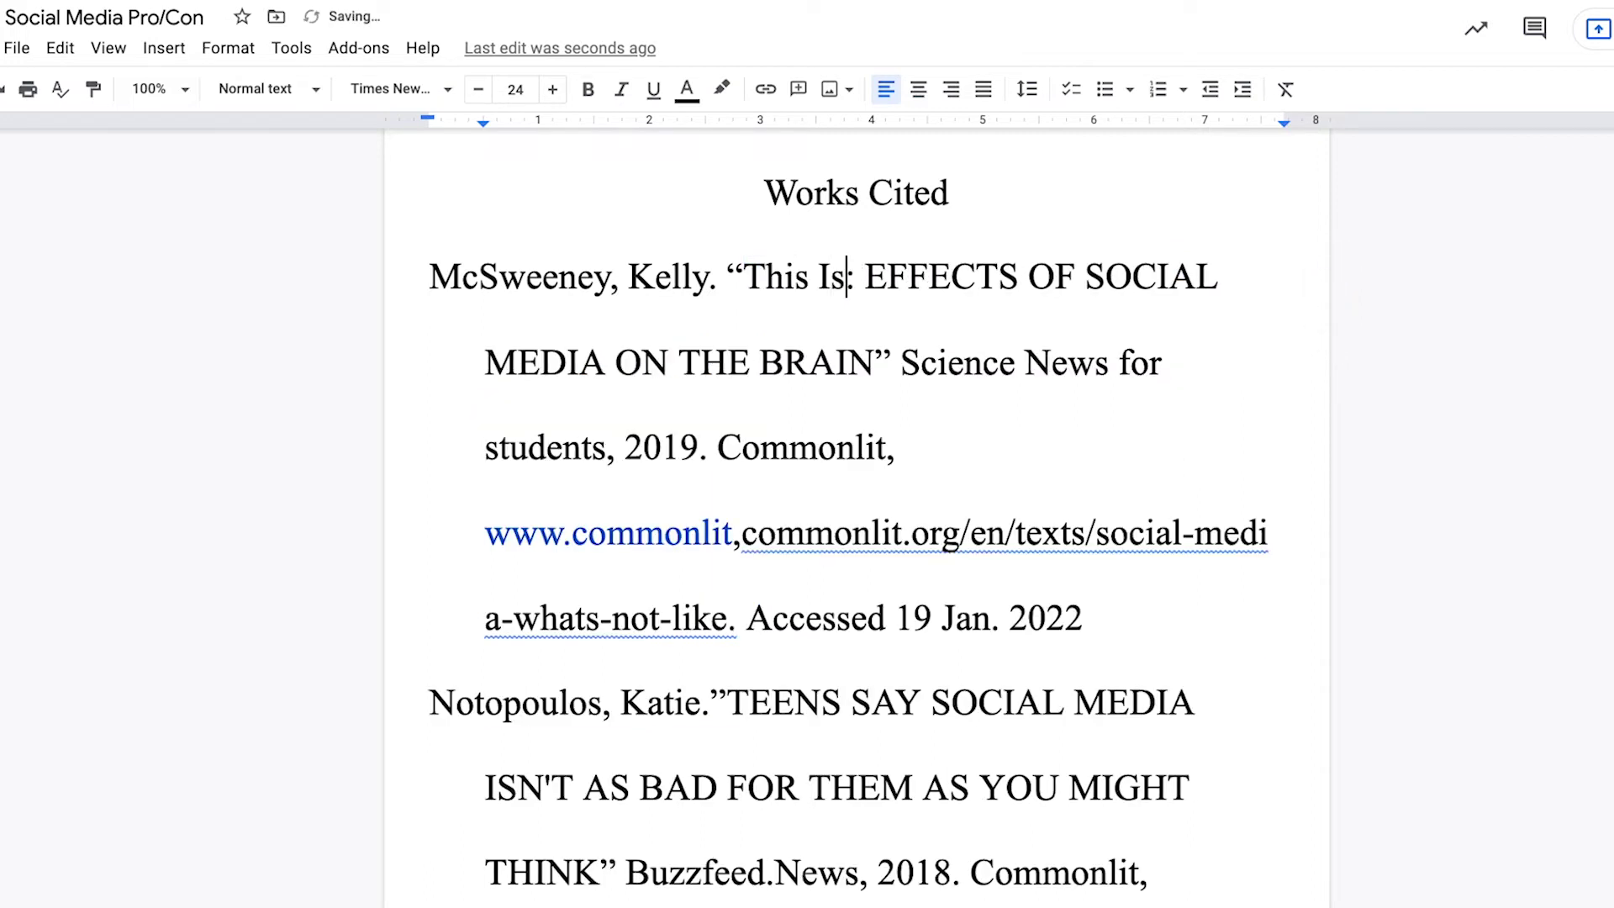
text(our Brain on I)
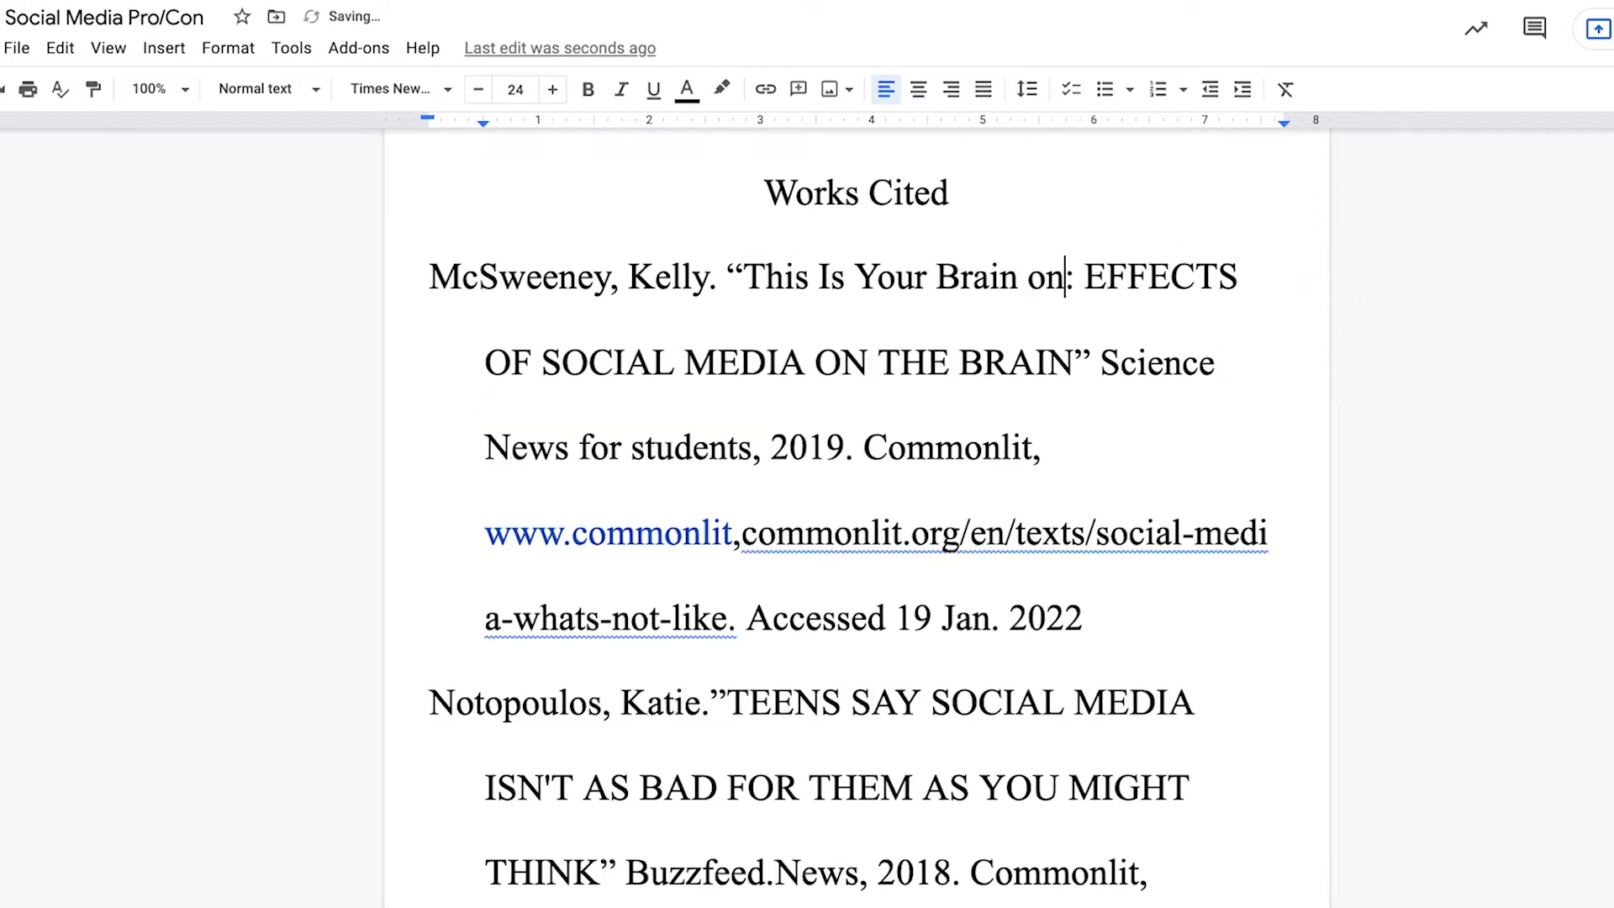
text(nstgram)
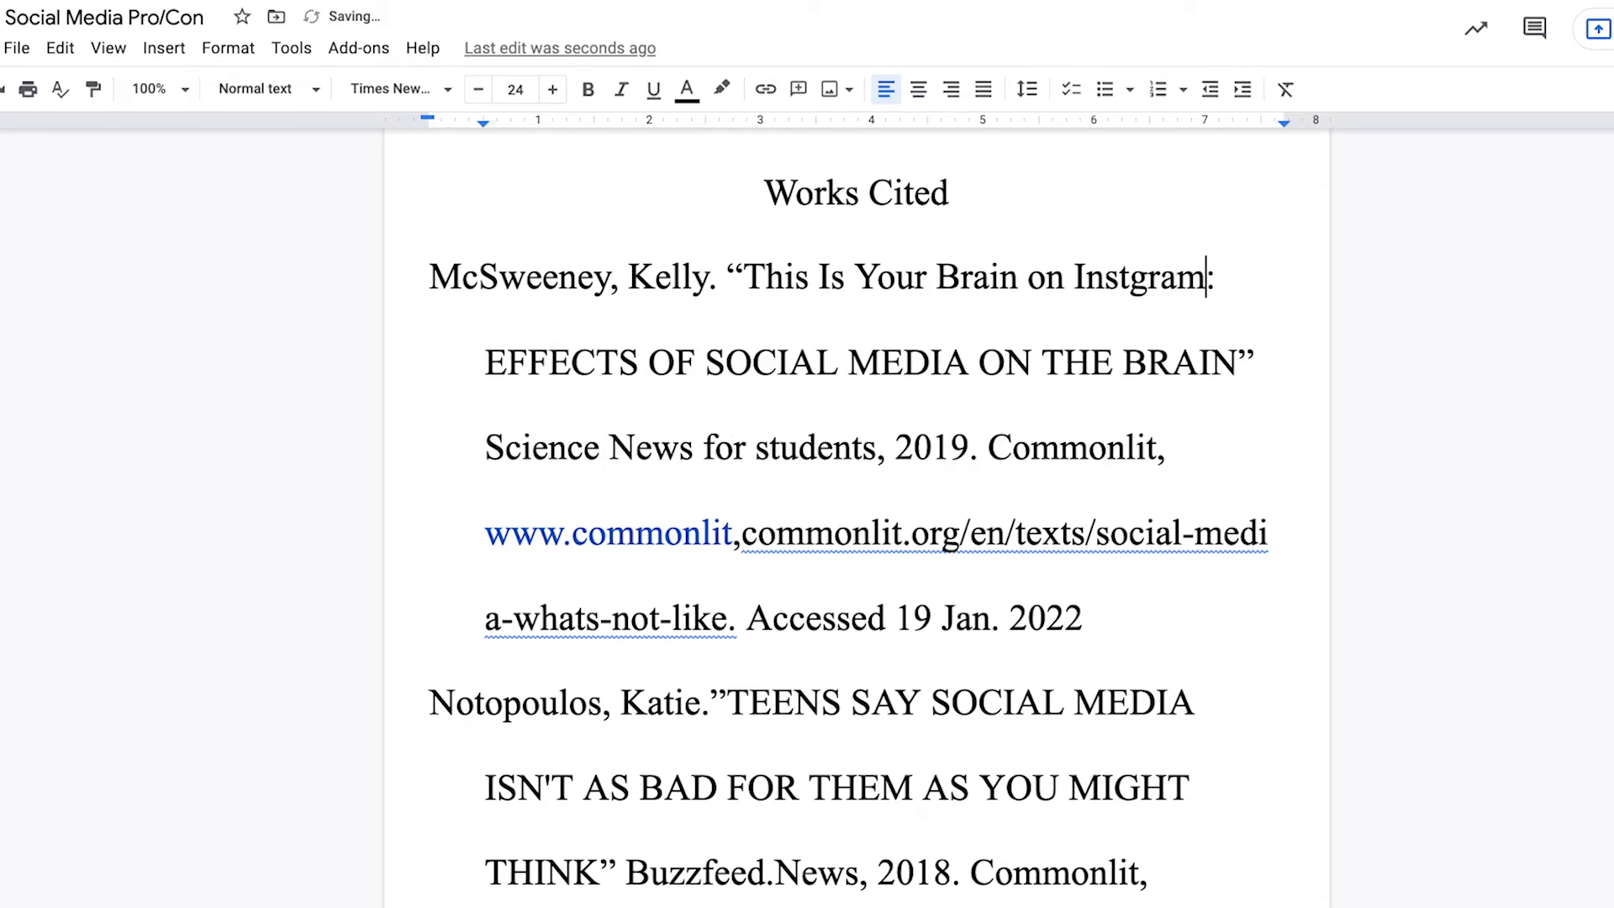
double_click(756, 286)
click(753, 289)
key(shift+Right)
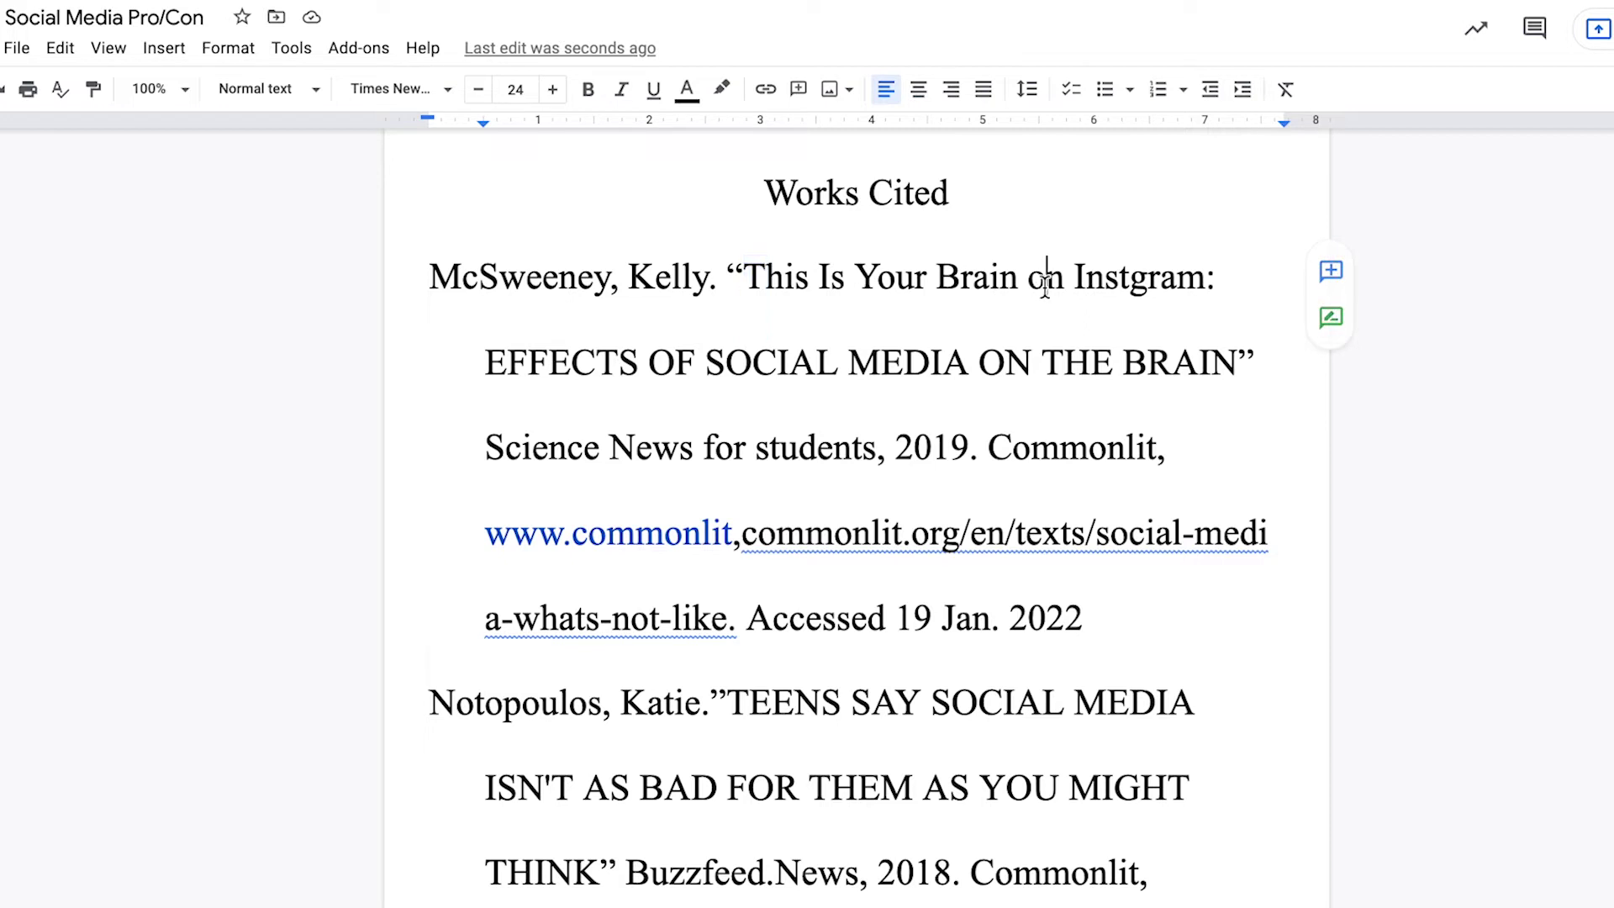
double_click(1047, 286)
click(1131, 278)
text(a)
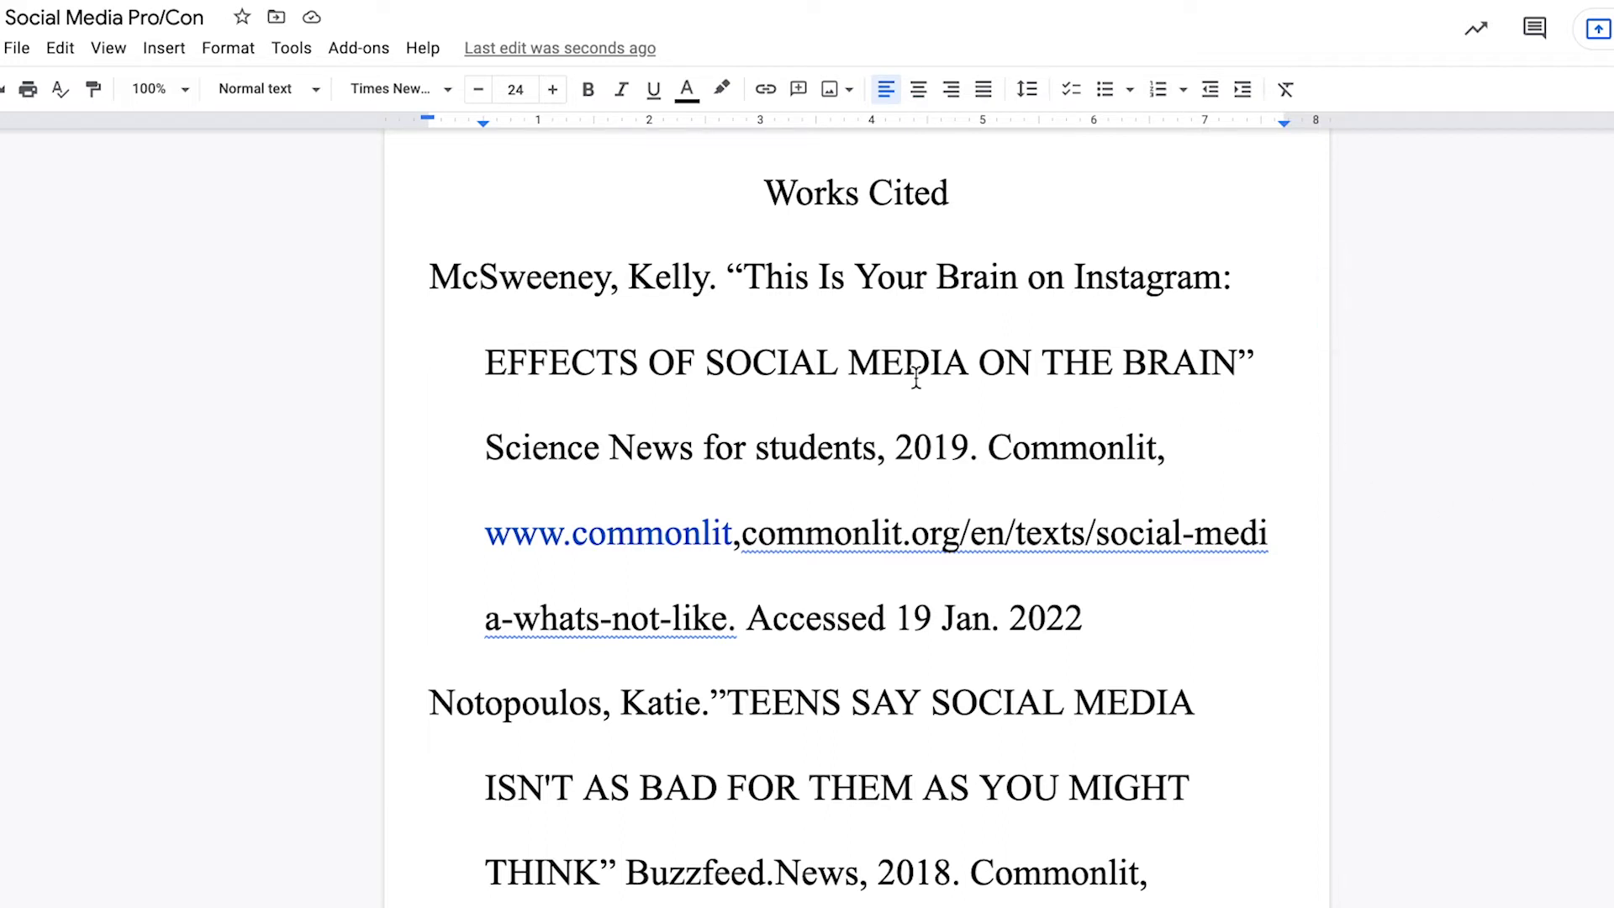
Retype the first citation's subtitle after the colon in title case as "Effects of Social Media on the Brain", keeping the short words lowercase
drag(556, 364, 1211, 355)
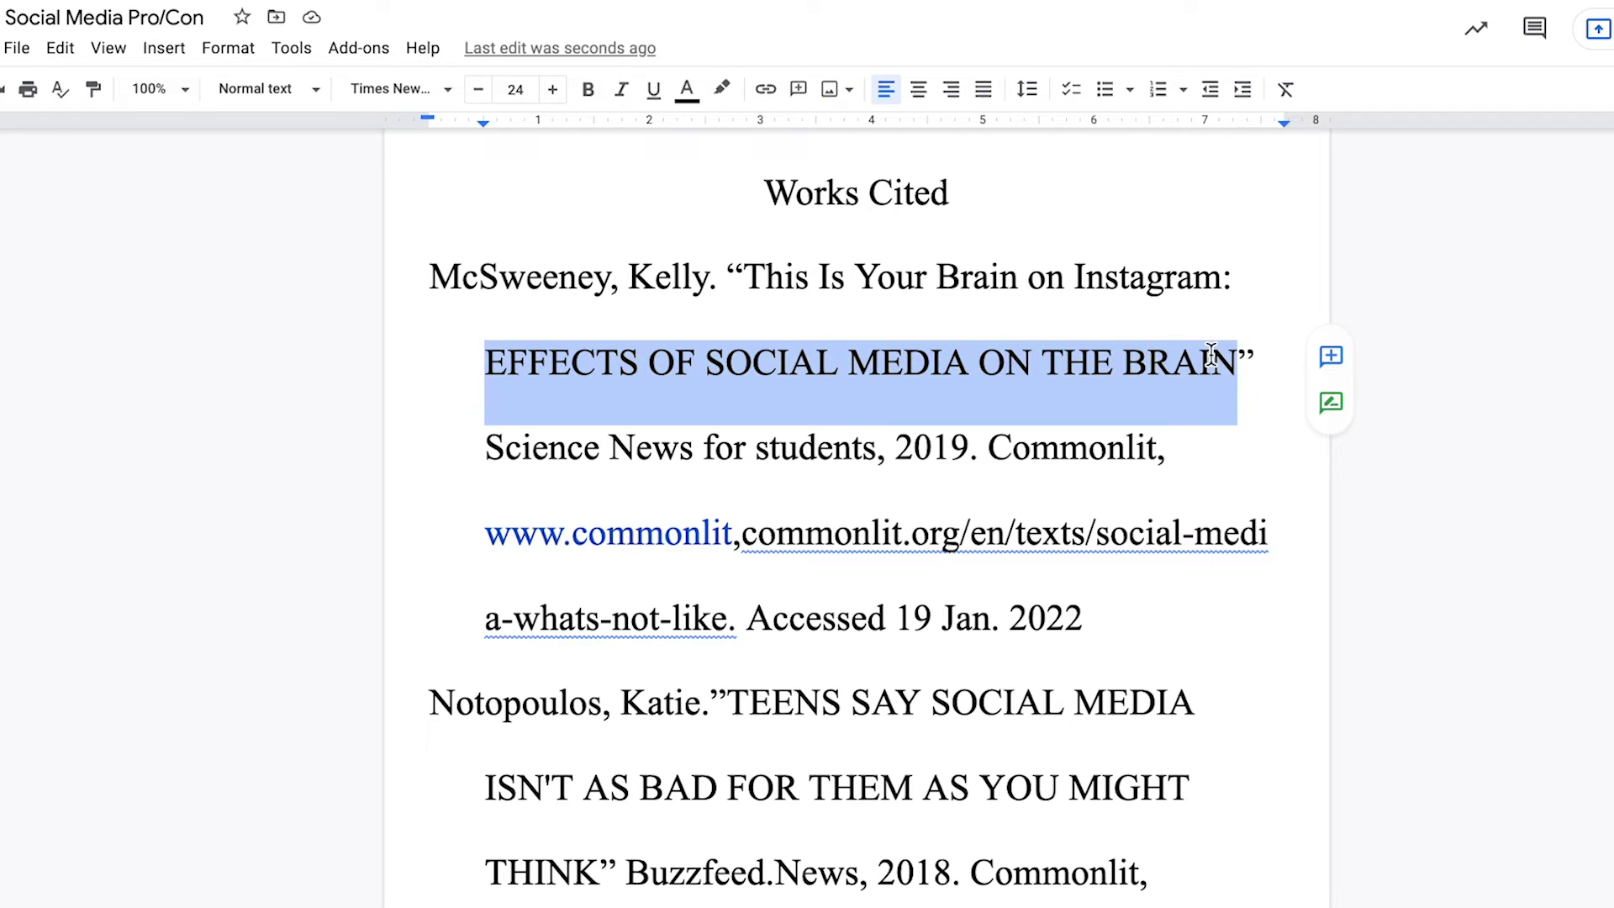
text(Effects of Soci)
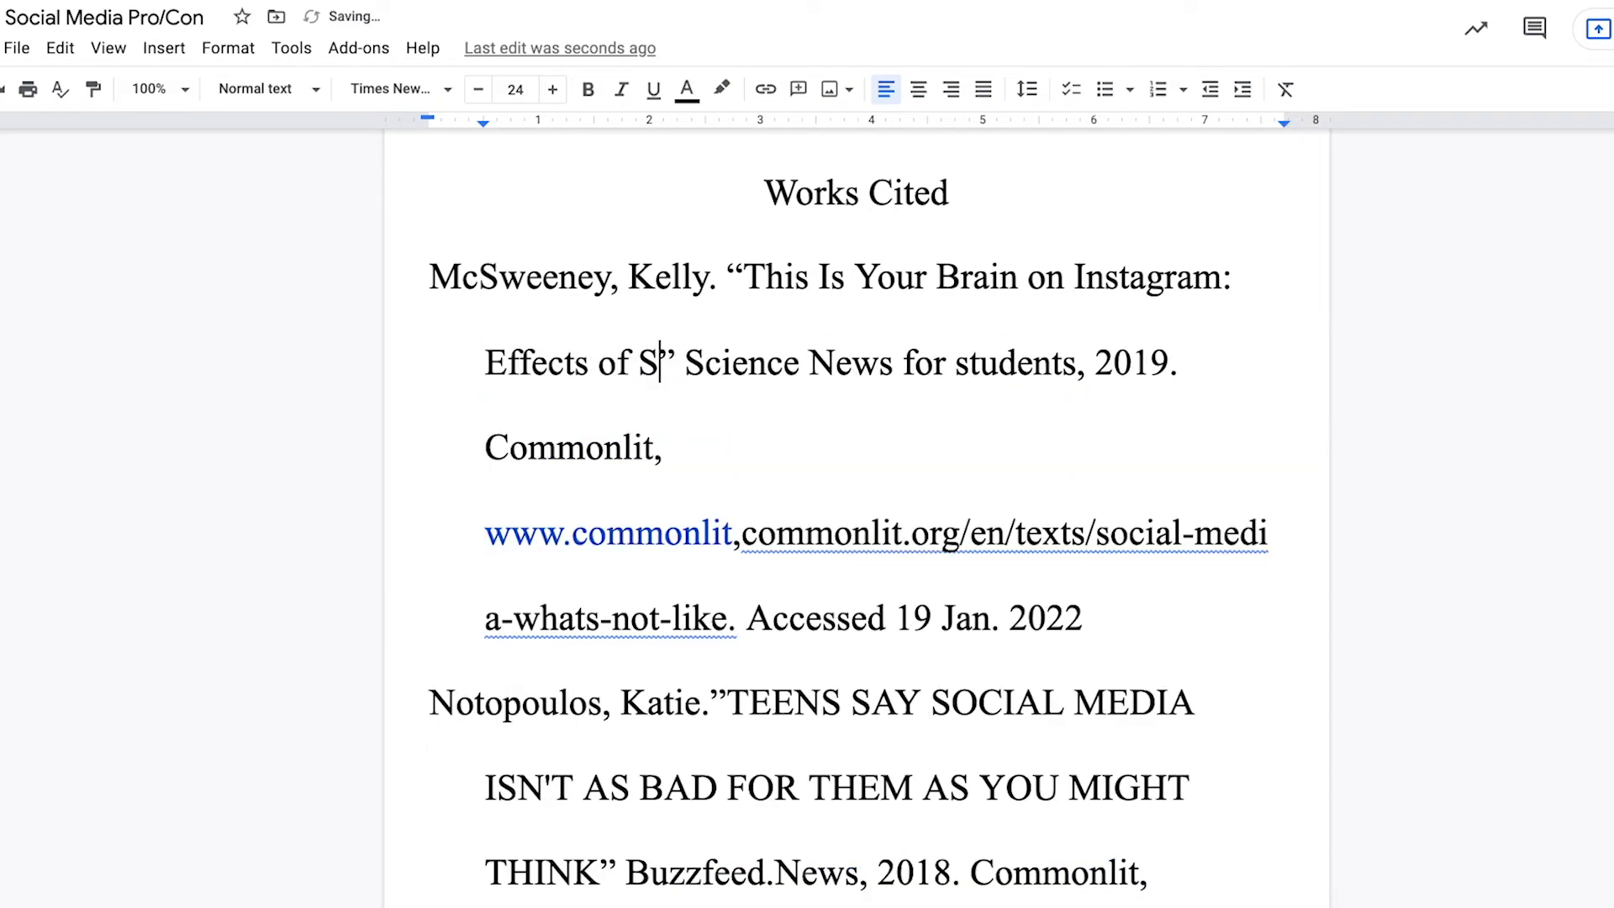
text(al Media on the )
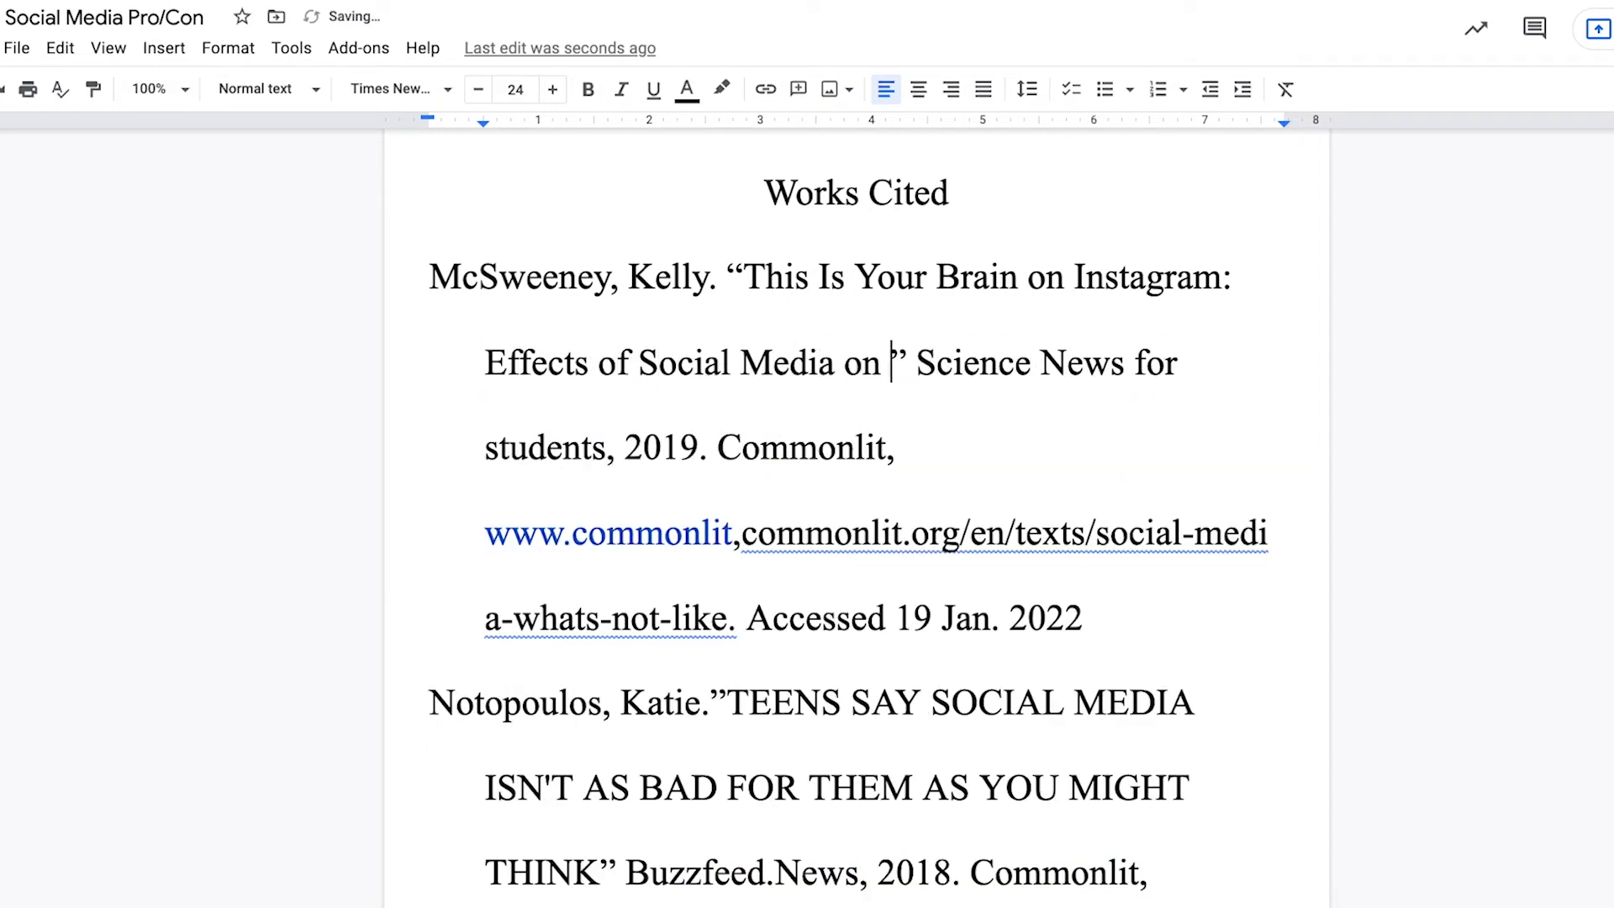
text(Brain)
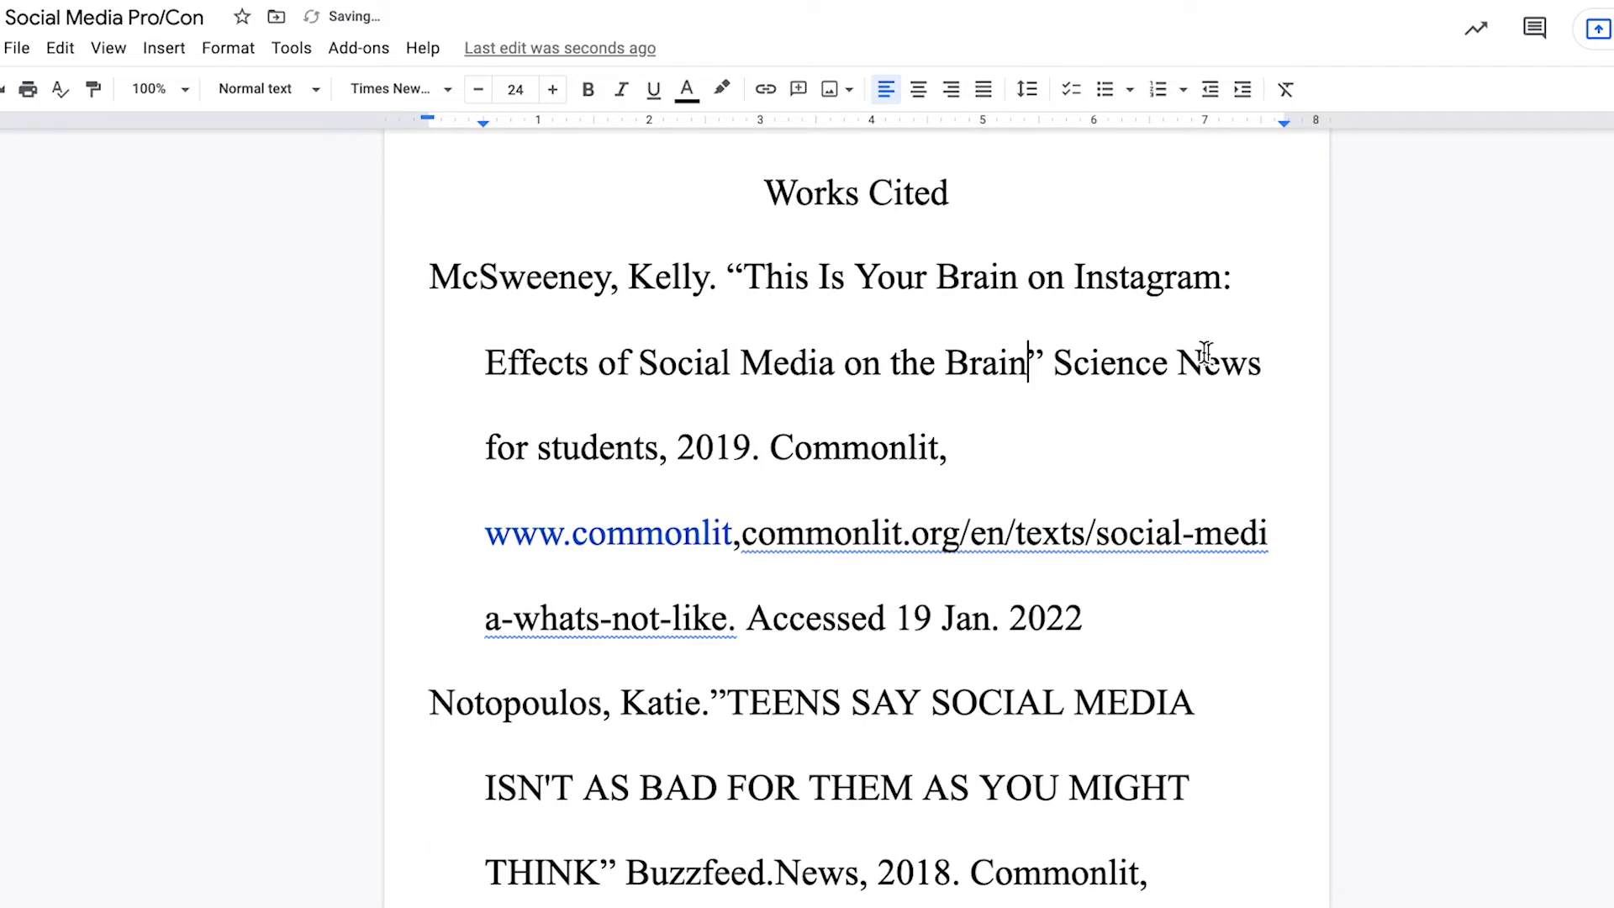
double_click(619, 357)
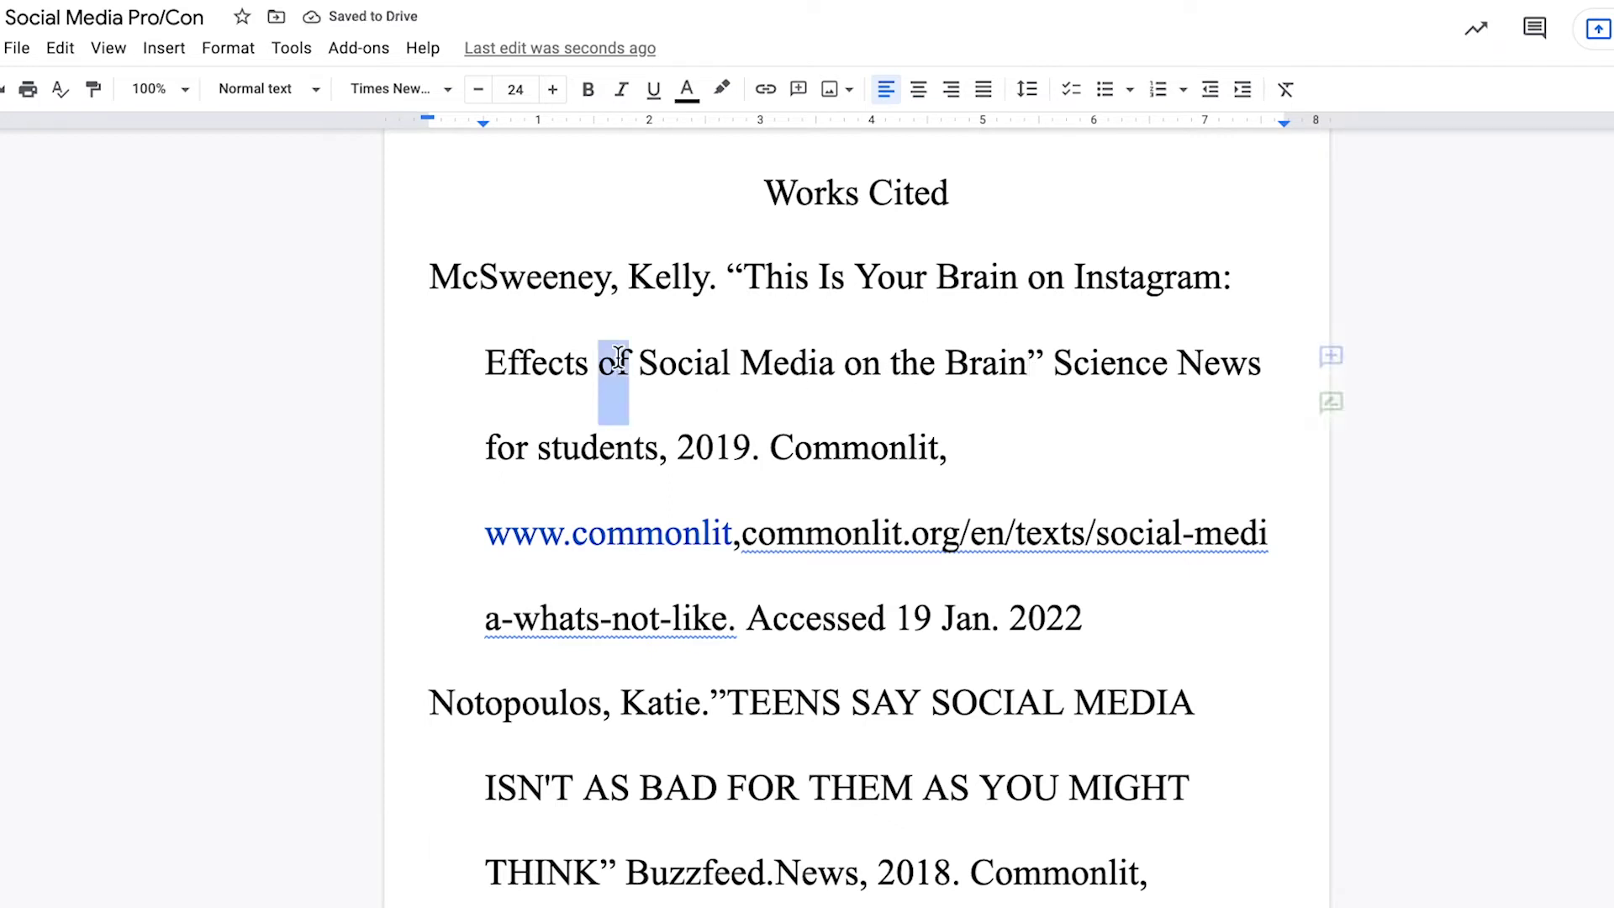
double_click(862, 360)
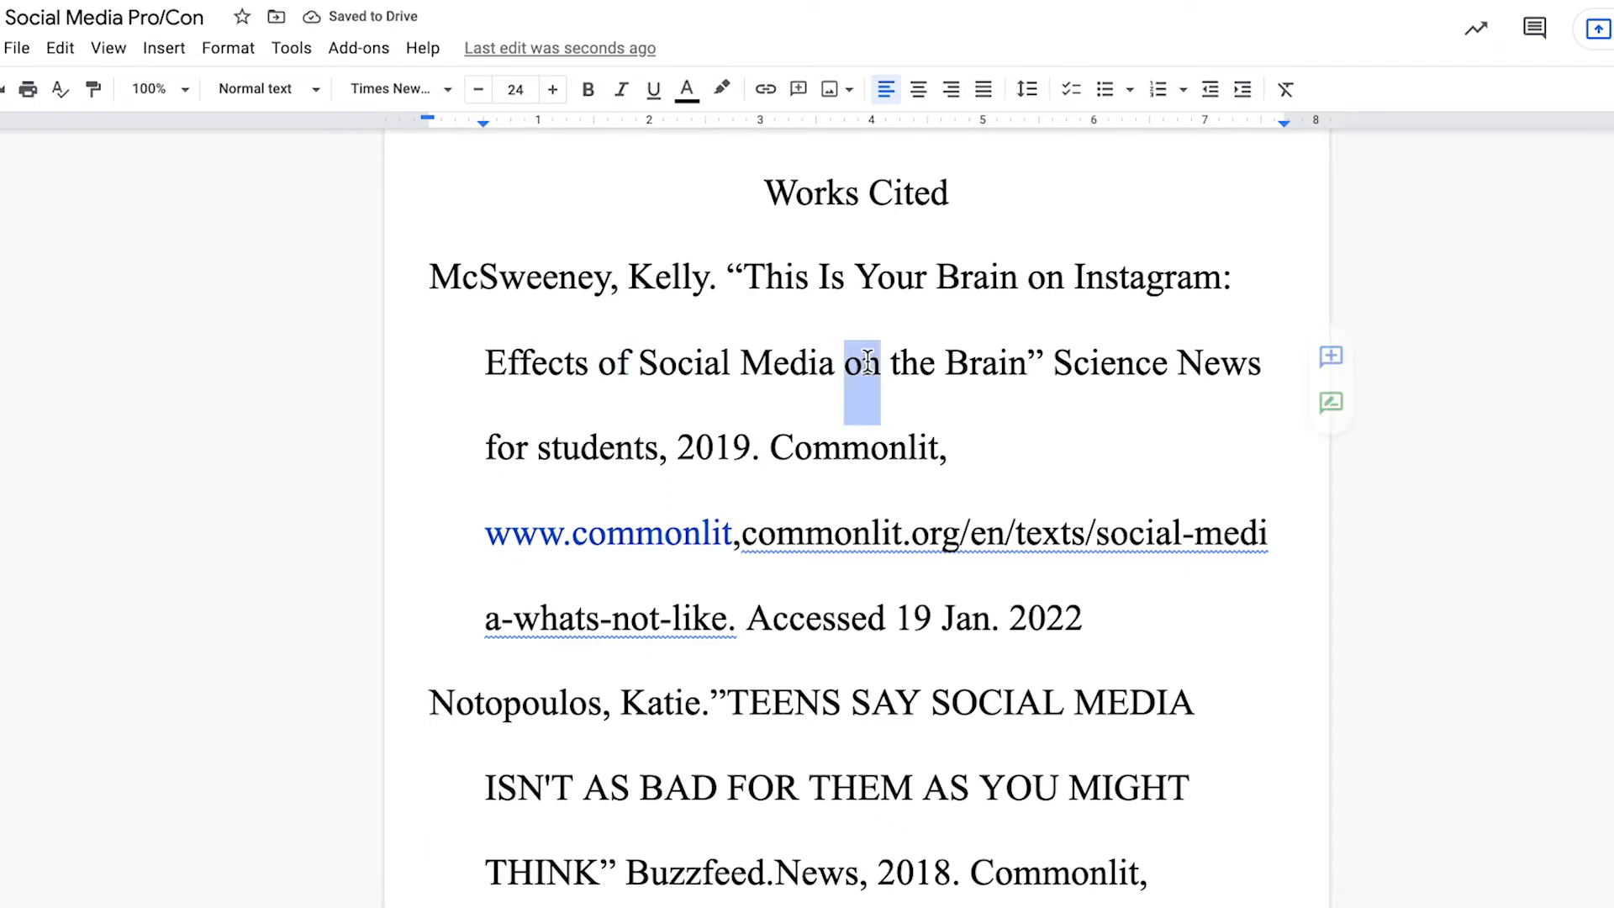
click(1454, 325)
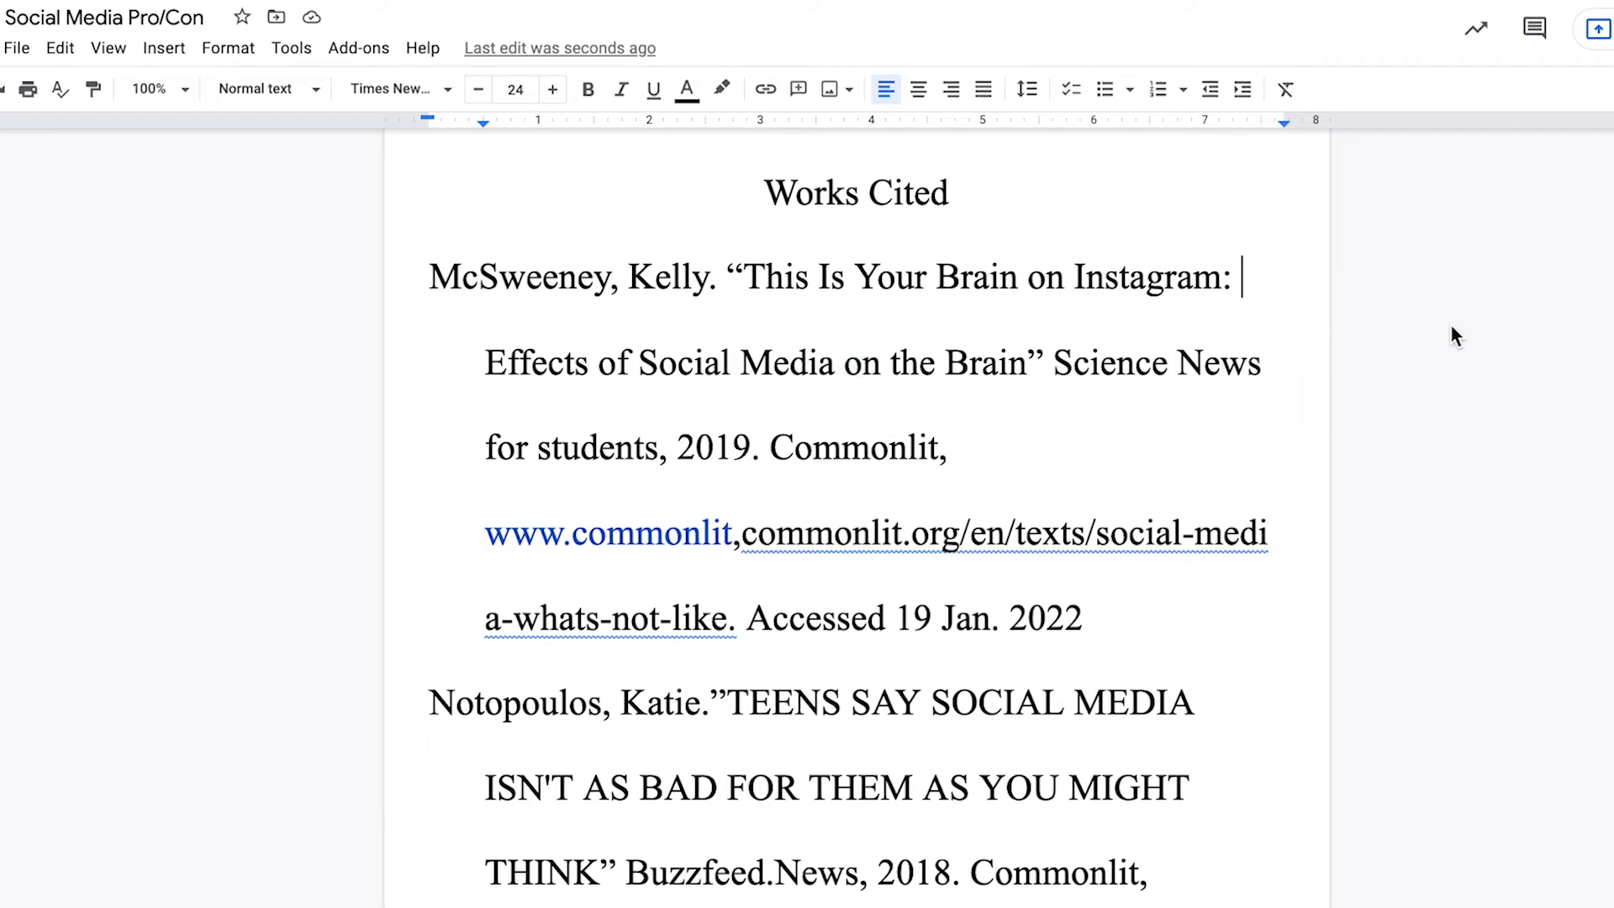
double_click(904, 367)
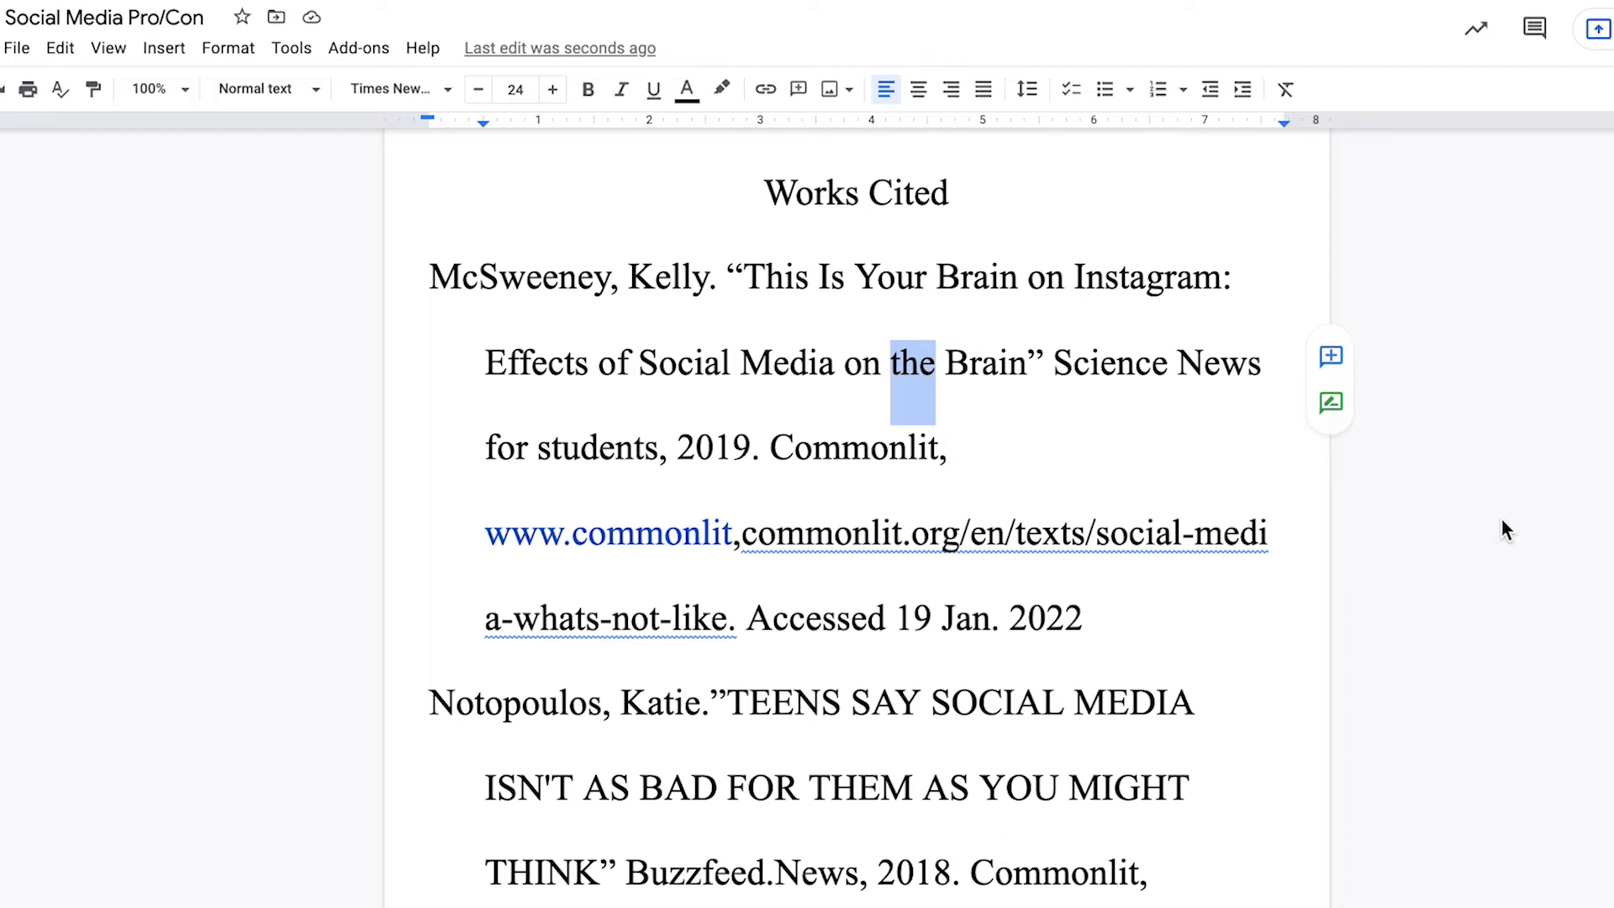
Capitalize "Students" in the first citation's publisher name and check the capitalization in the rest of that citation
click(552, 445)
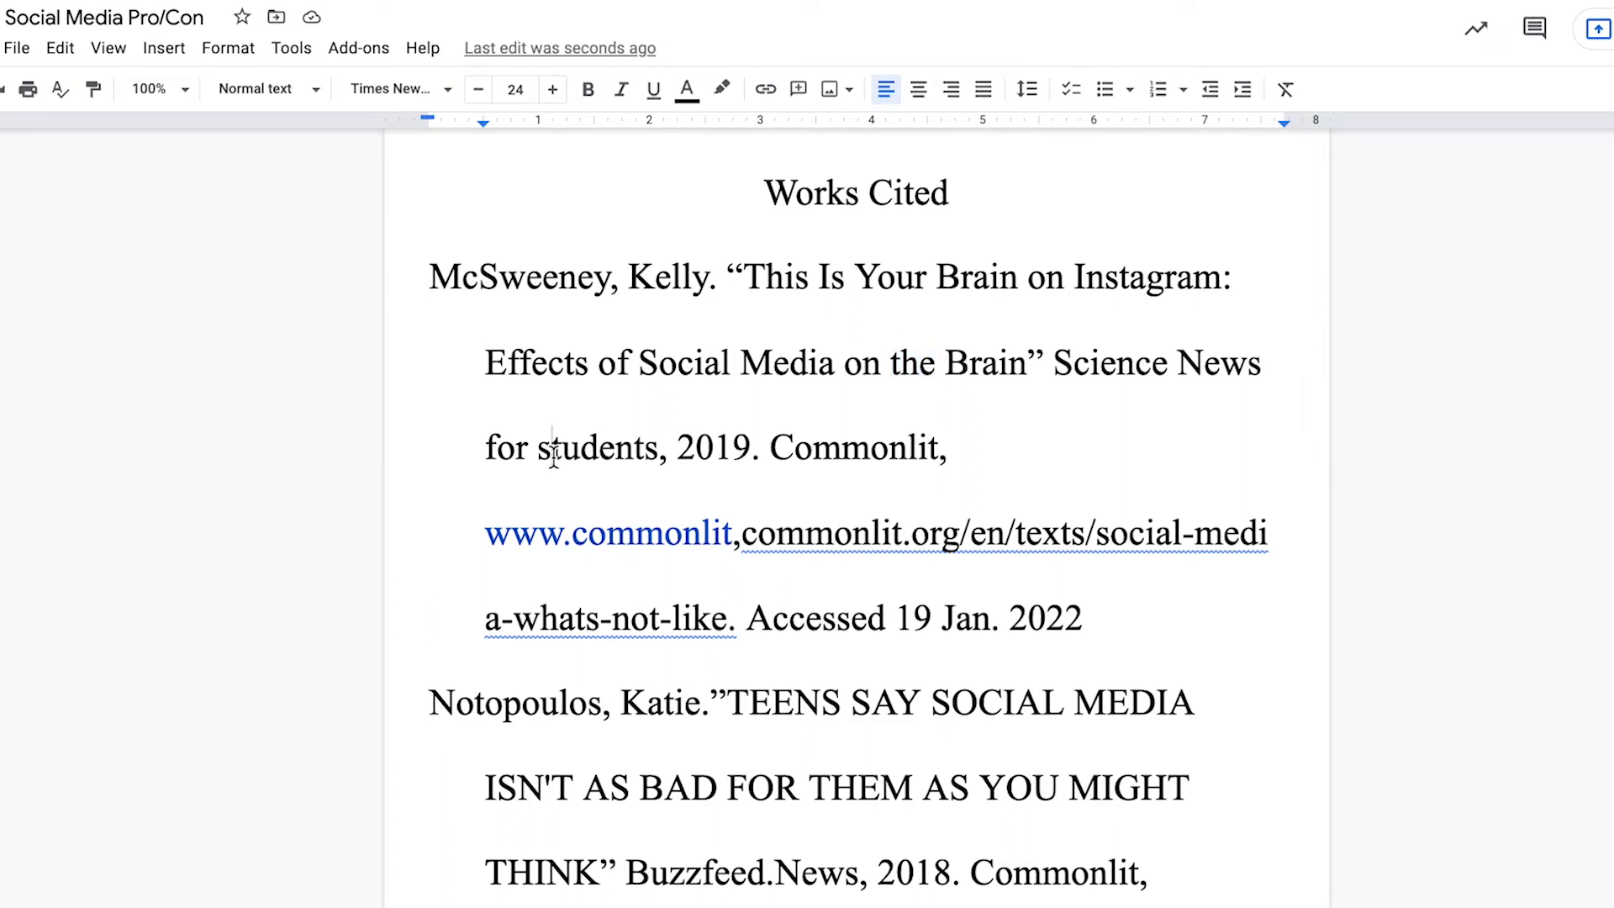
key(BackSpace)
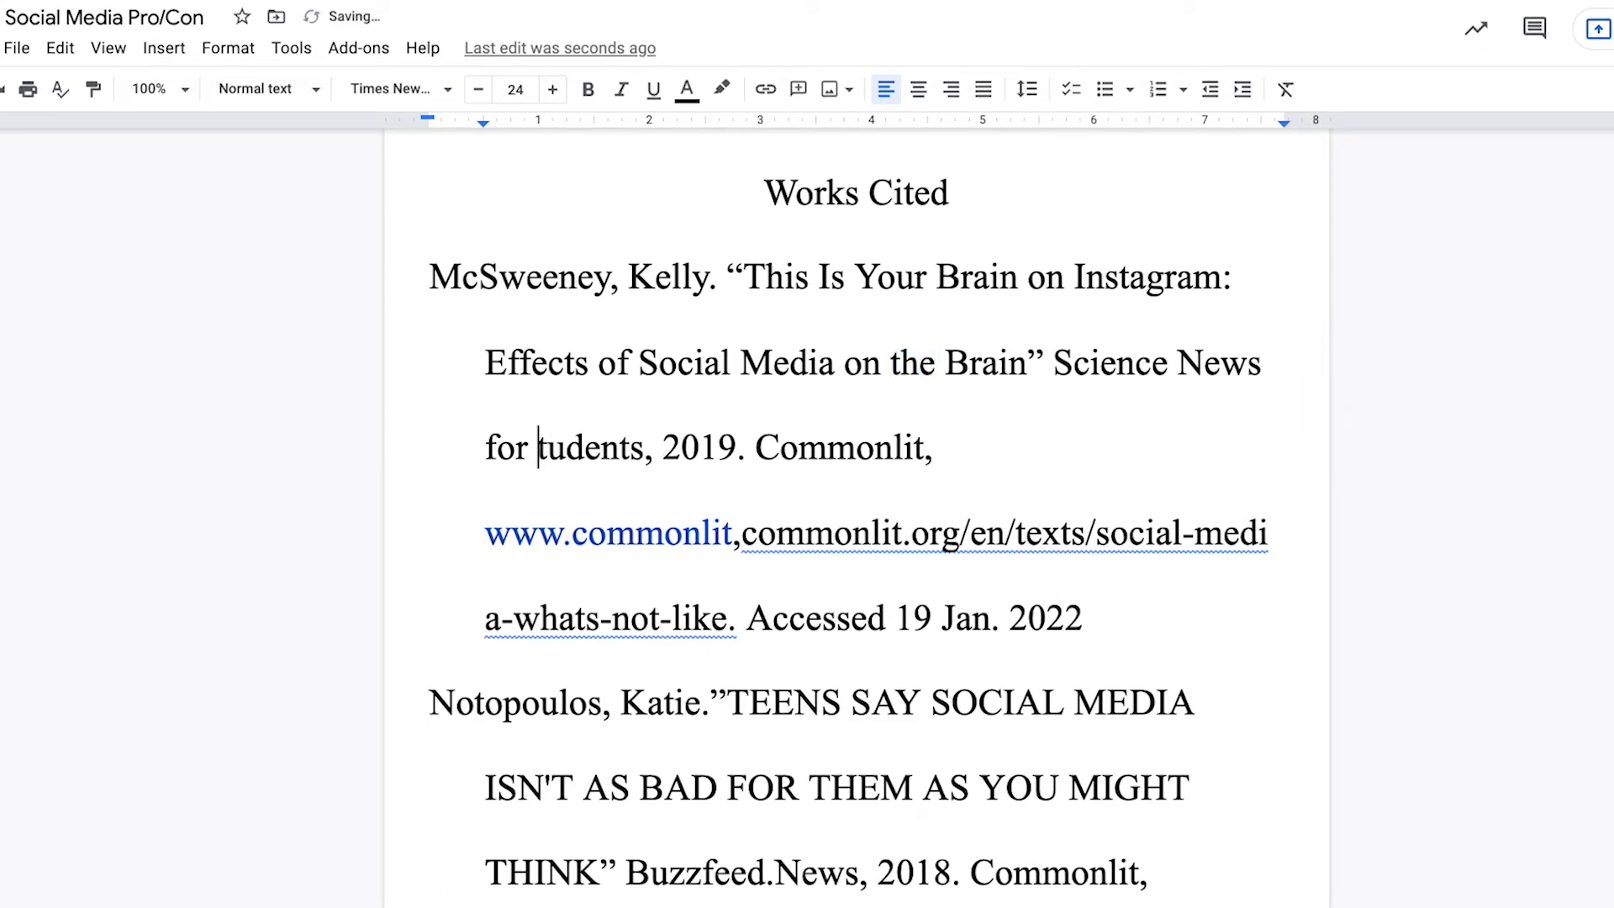
text(S)
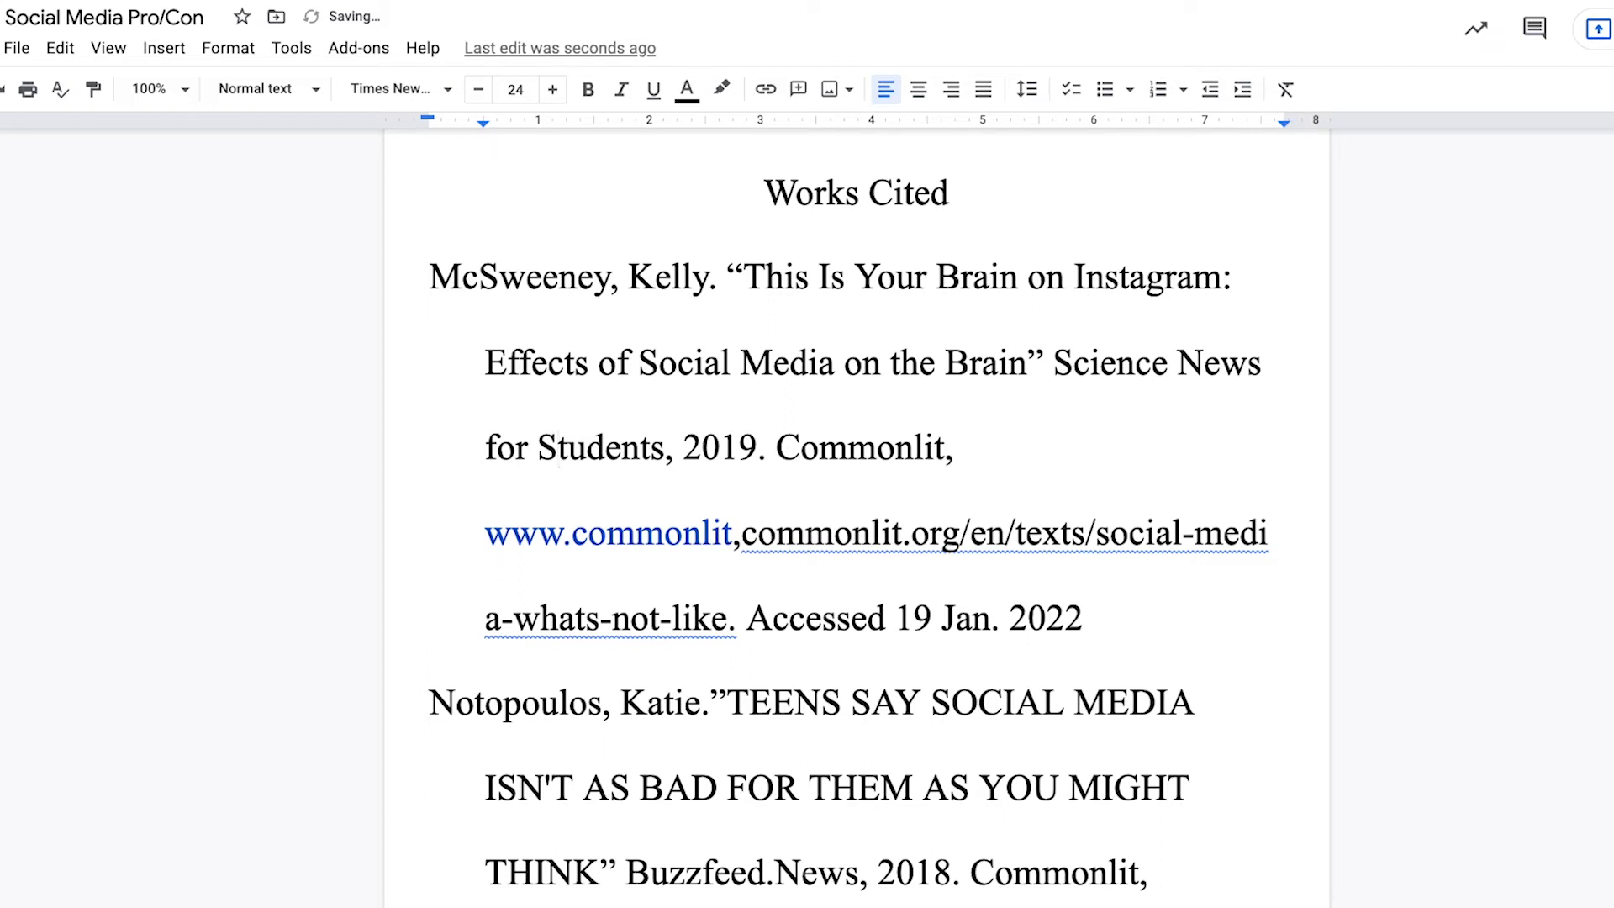
double_click(493, 459)
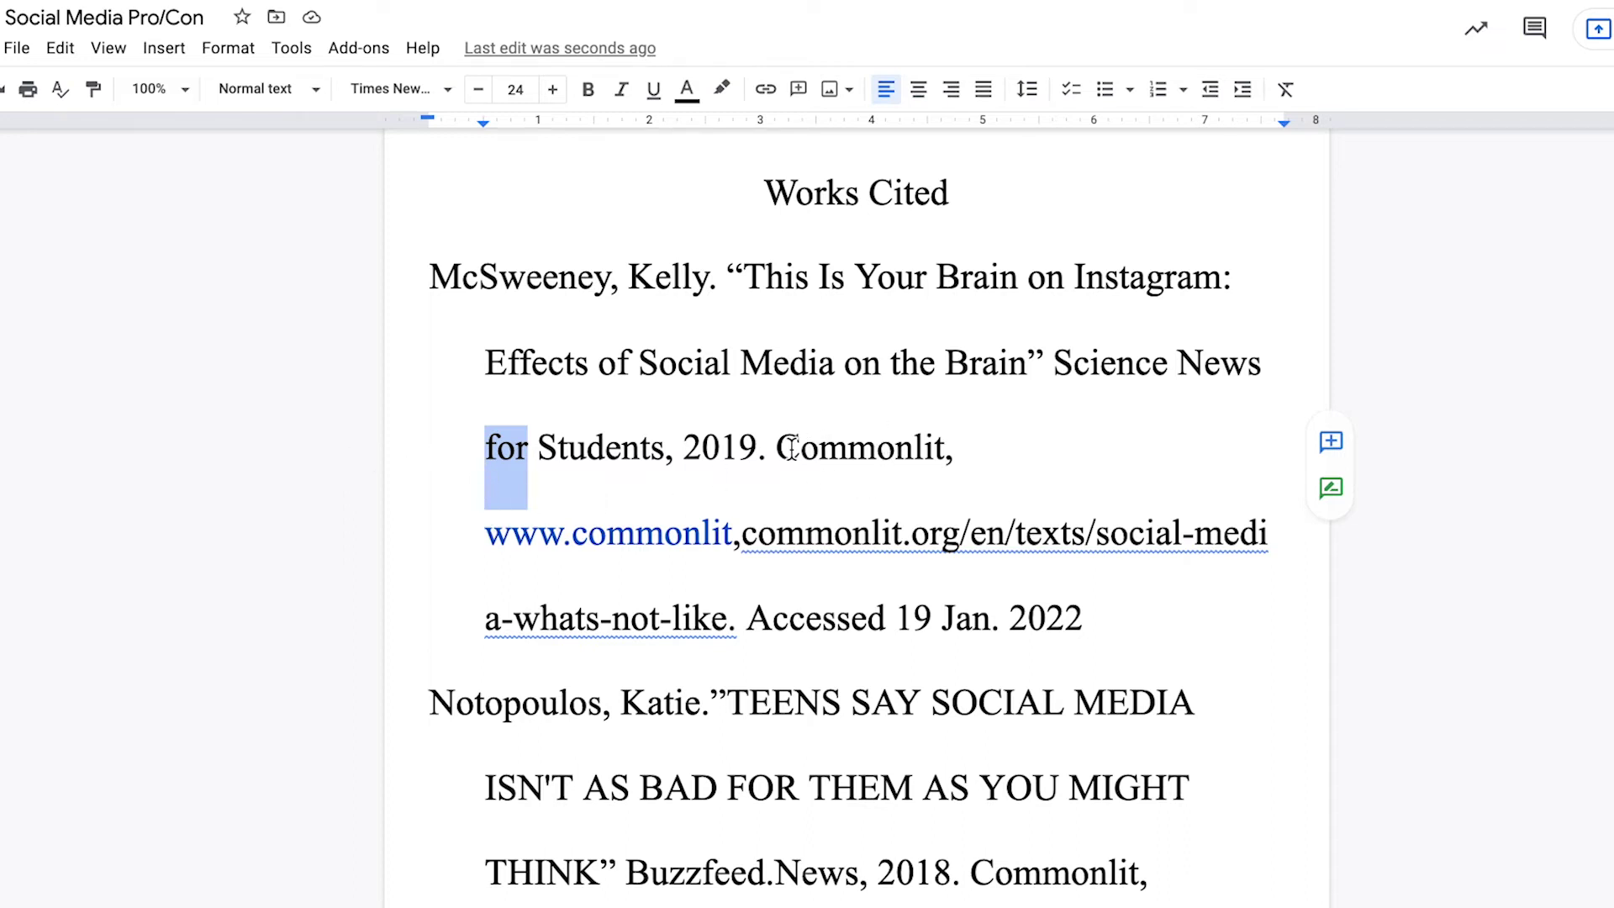
drag(800, 451, 774, 451)
click(388, 459)
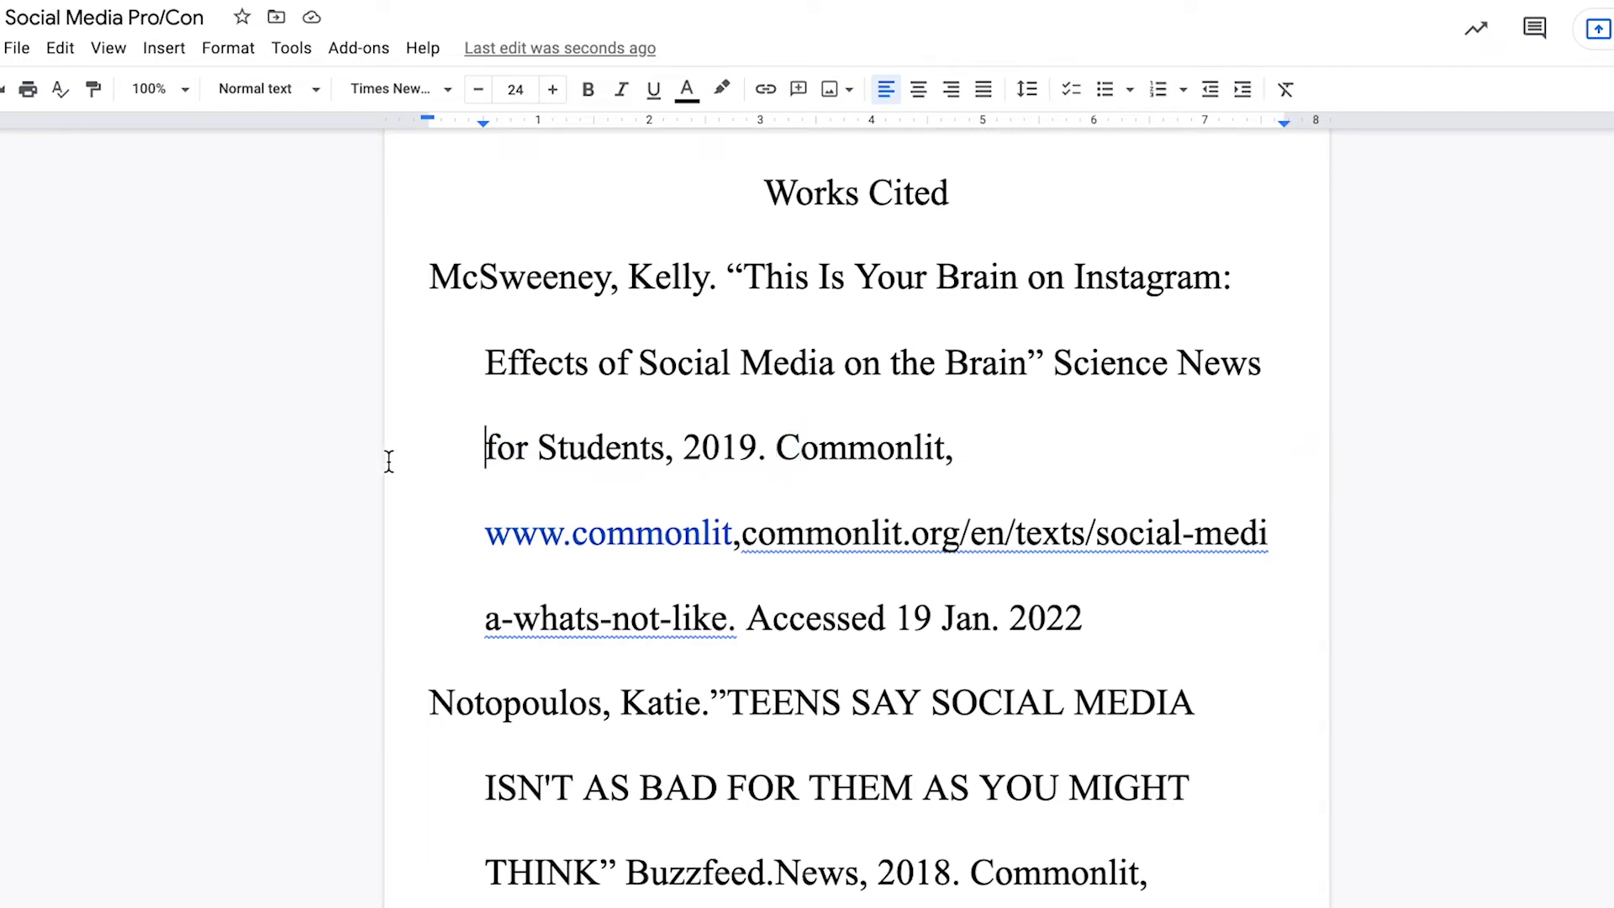
drag(773, 624, 746, 624)
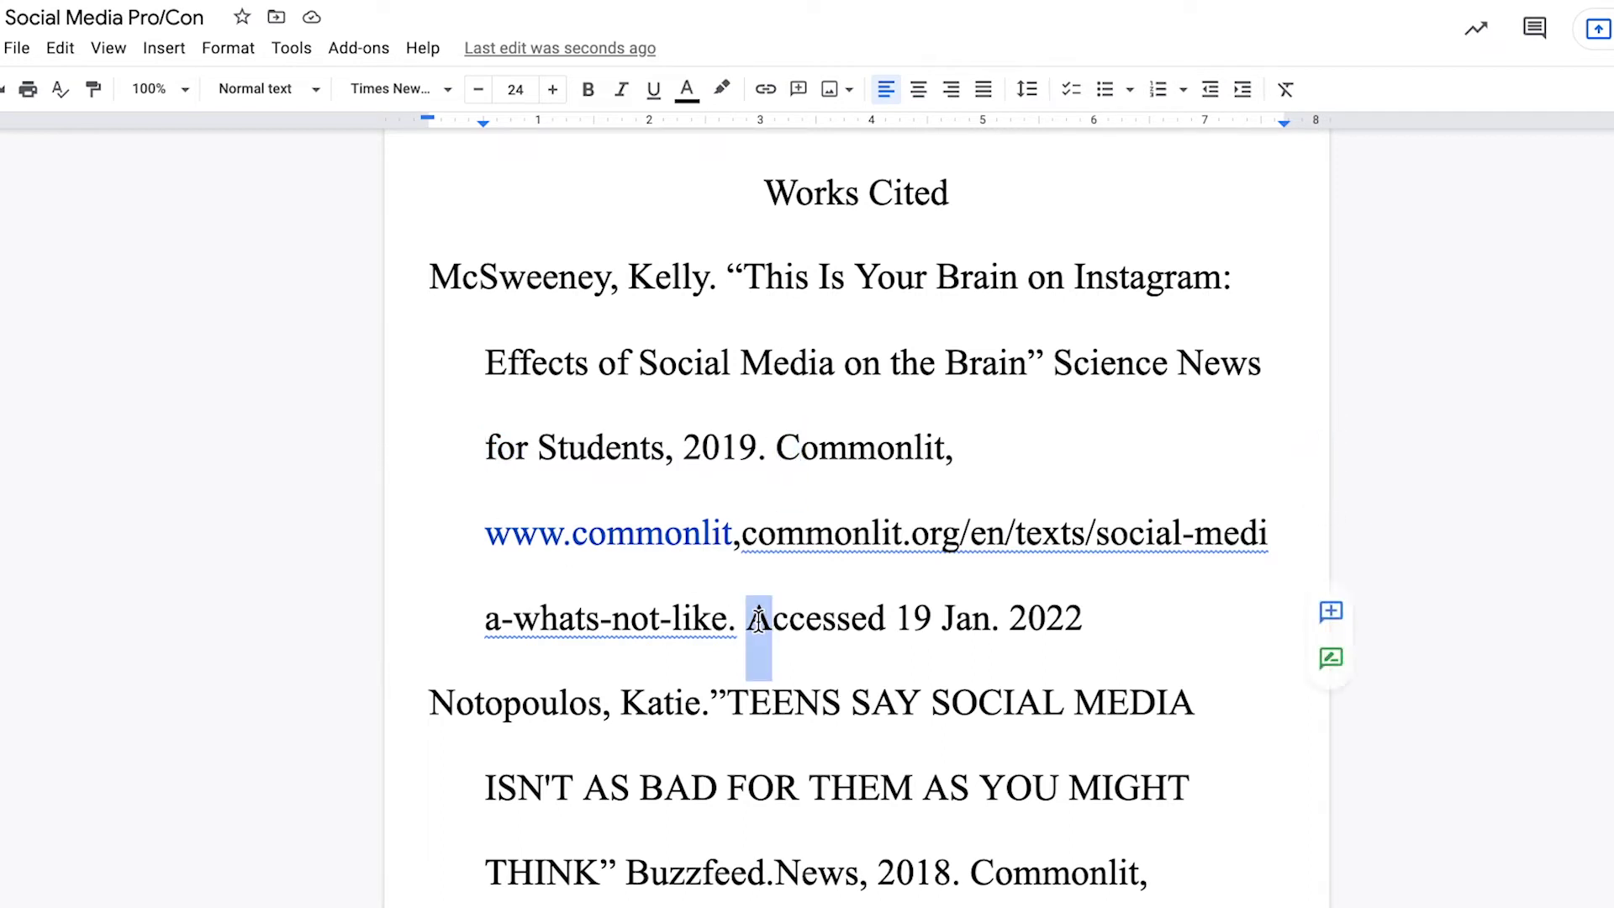
click(973, 627)
Retype the opening words of the second citation's all-caps article title in title case as "Teens Say Social Media"
scroll(971, 630, down, 2)
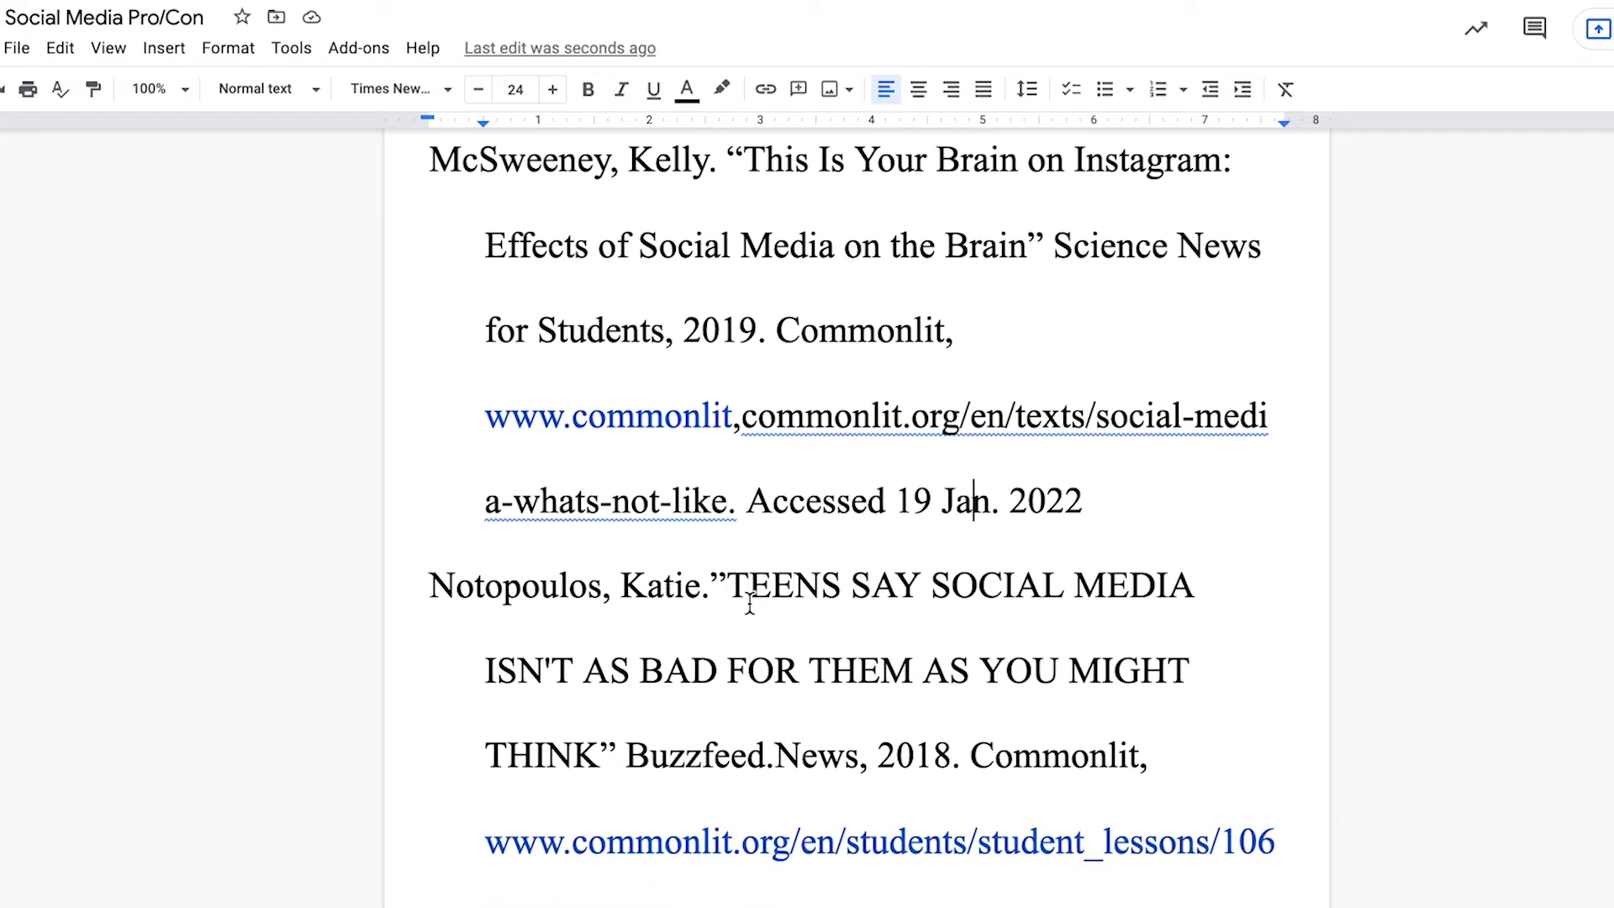
drag(730, 588, 621, 761)
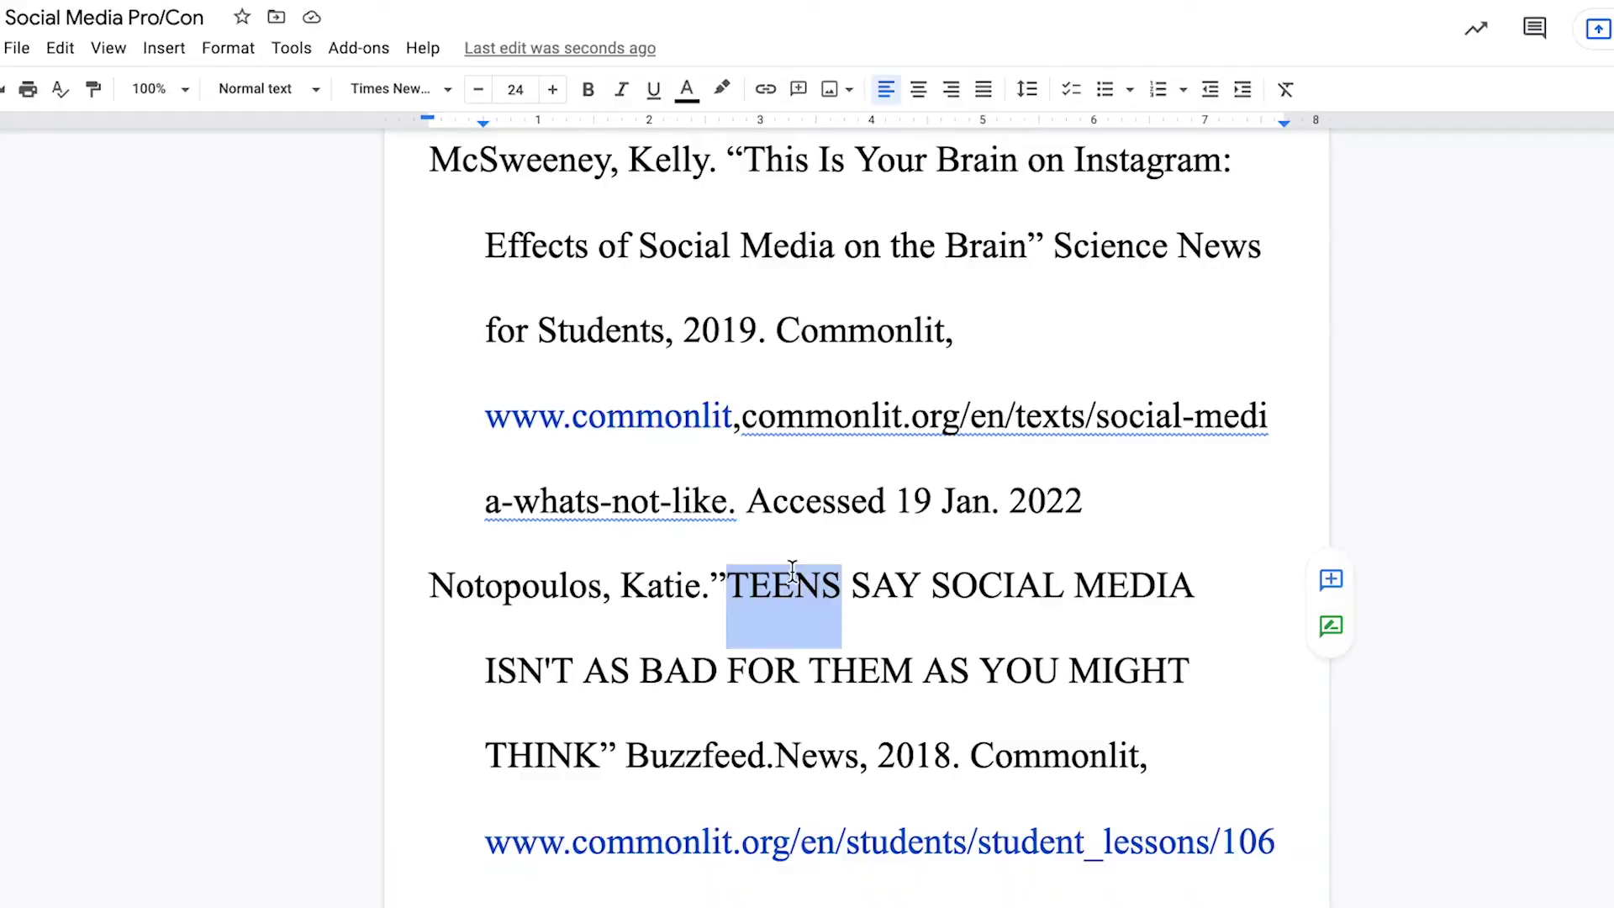
text(Teens SAY SOCIAL MEDIA ISN'T)
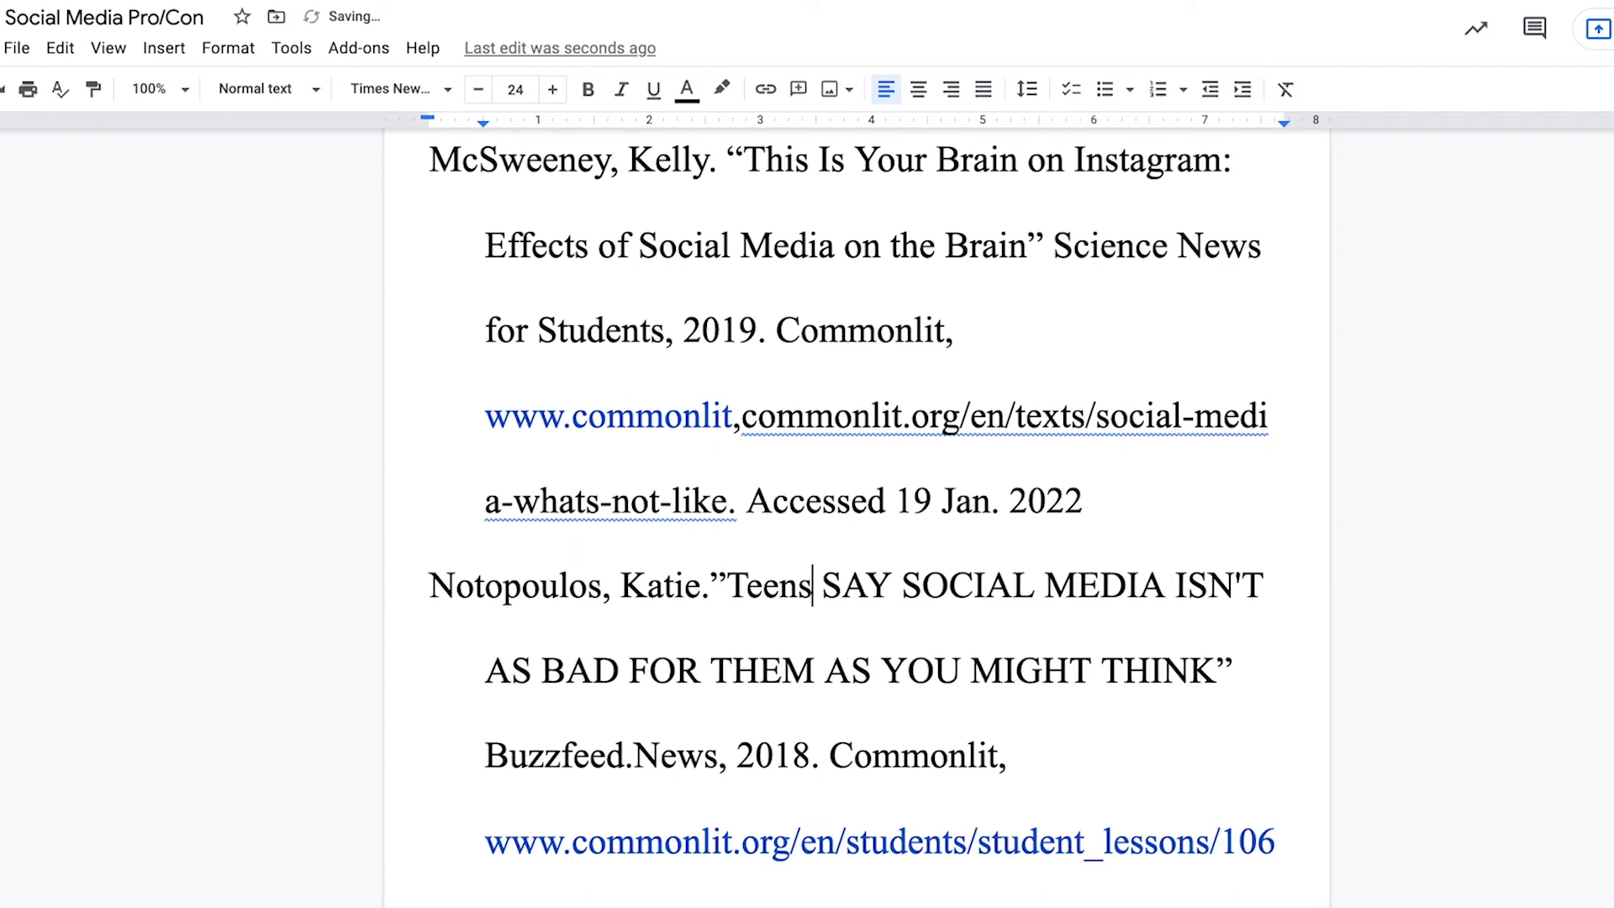
double_click(855, 585)
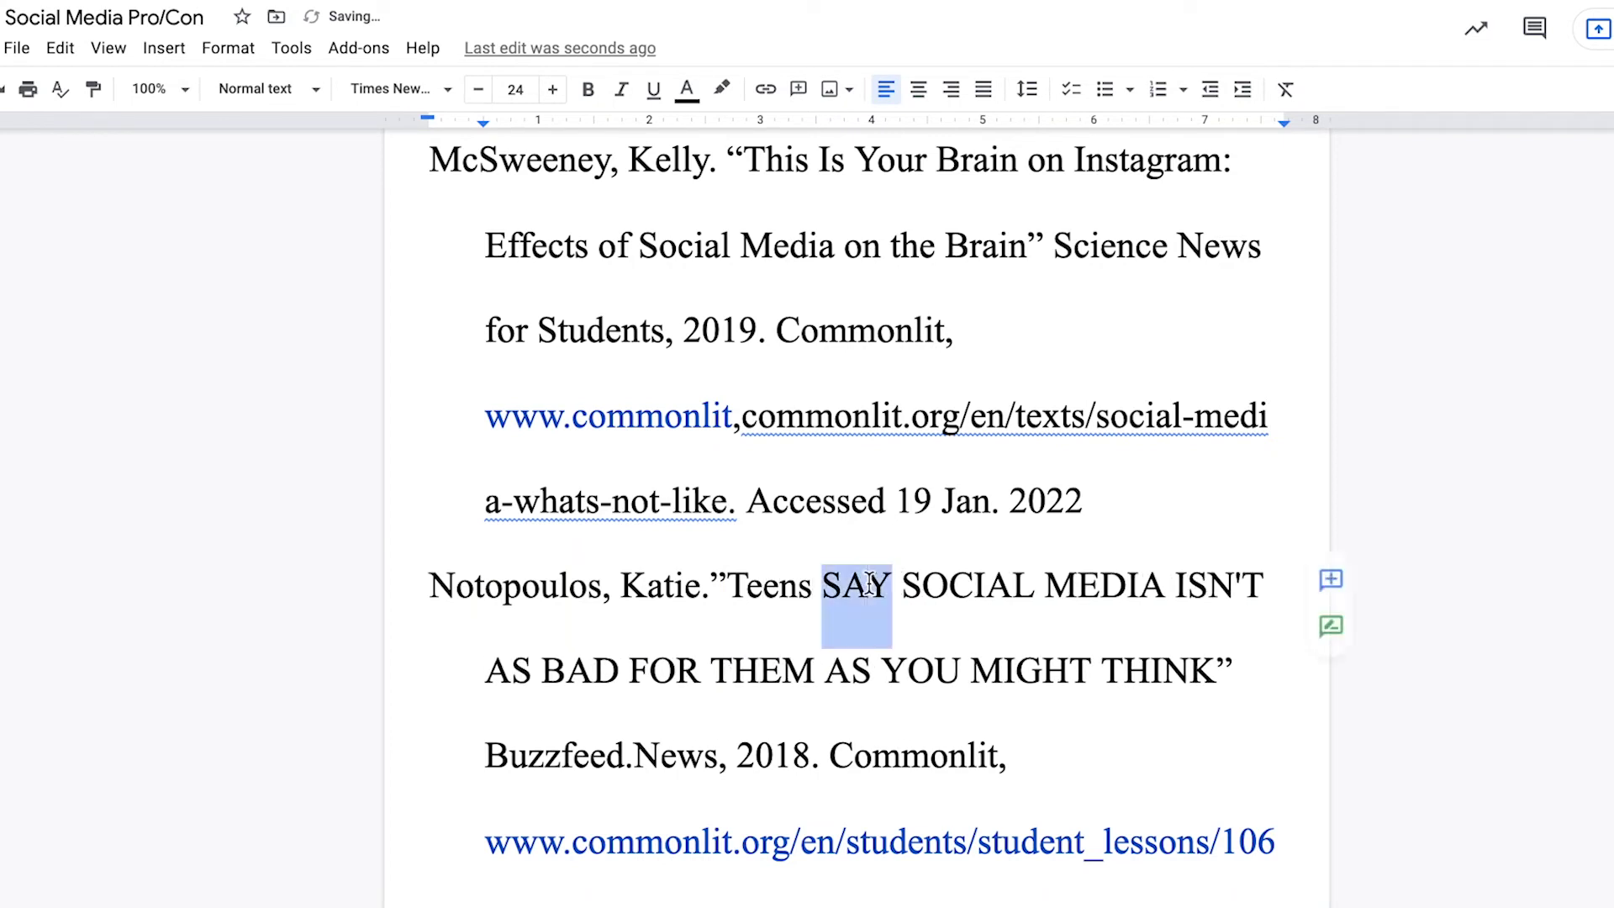
text(Say)
double_click(974, 601)
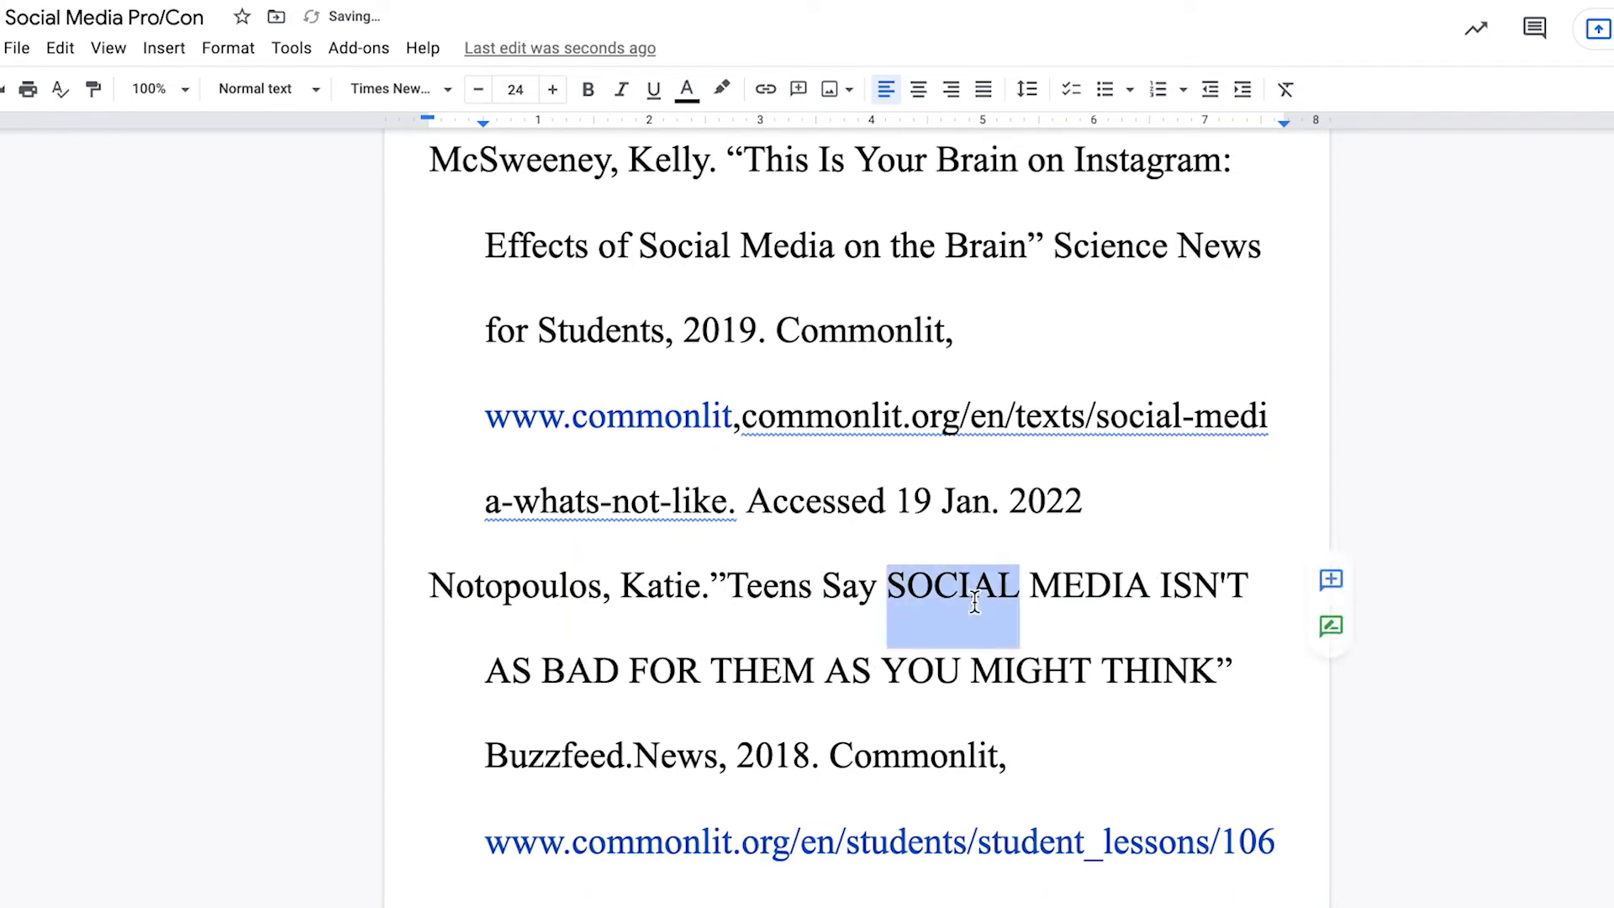
text(S)
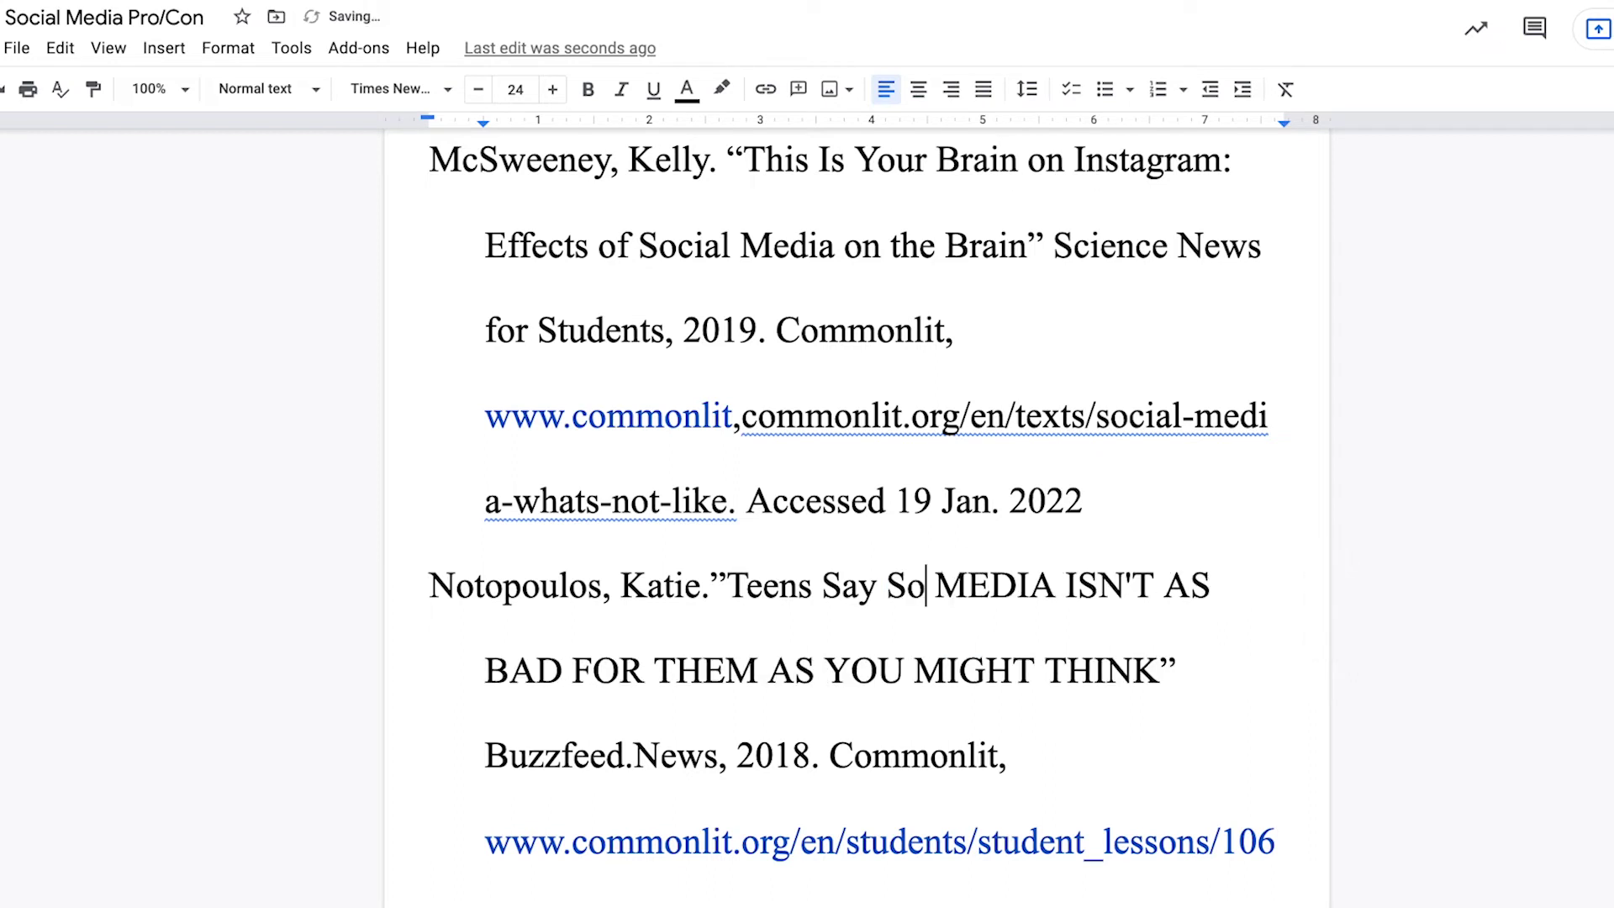
text(ocial)
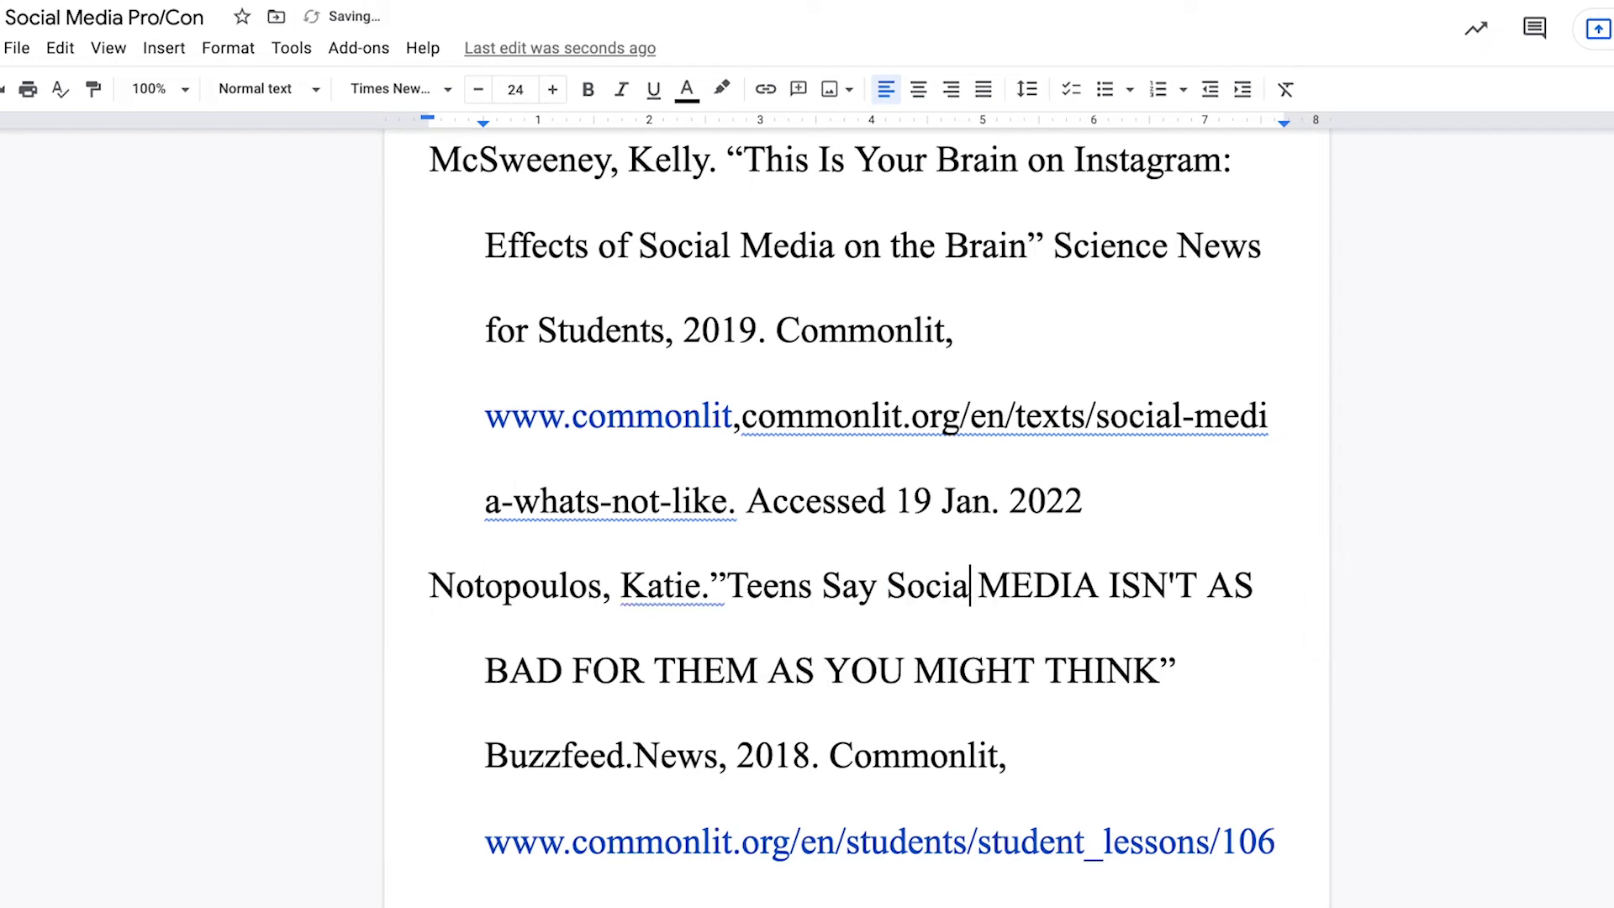
double_click(1069, 595)
text(Medai)
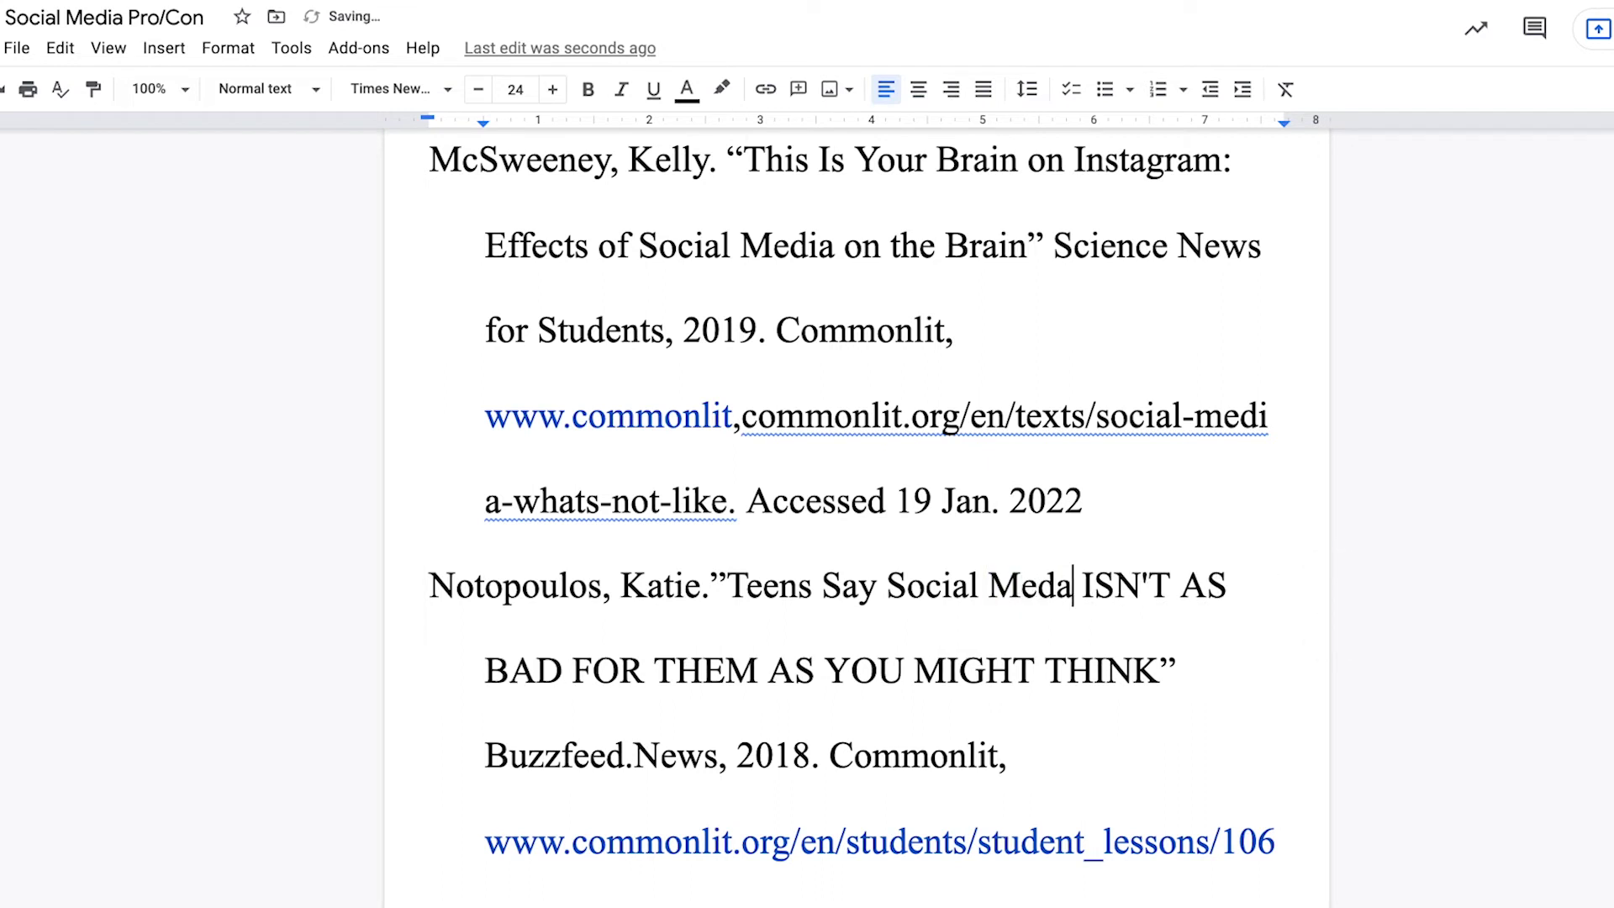
key(BackSpace)
key(BackSpace)
text(ia)
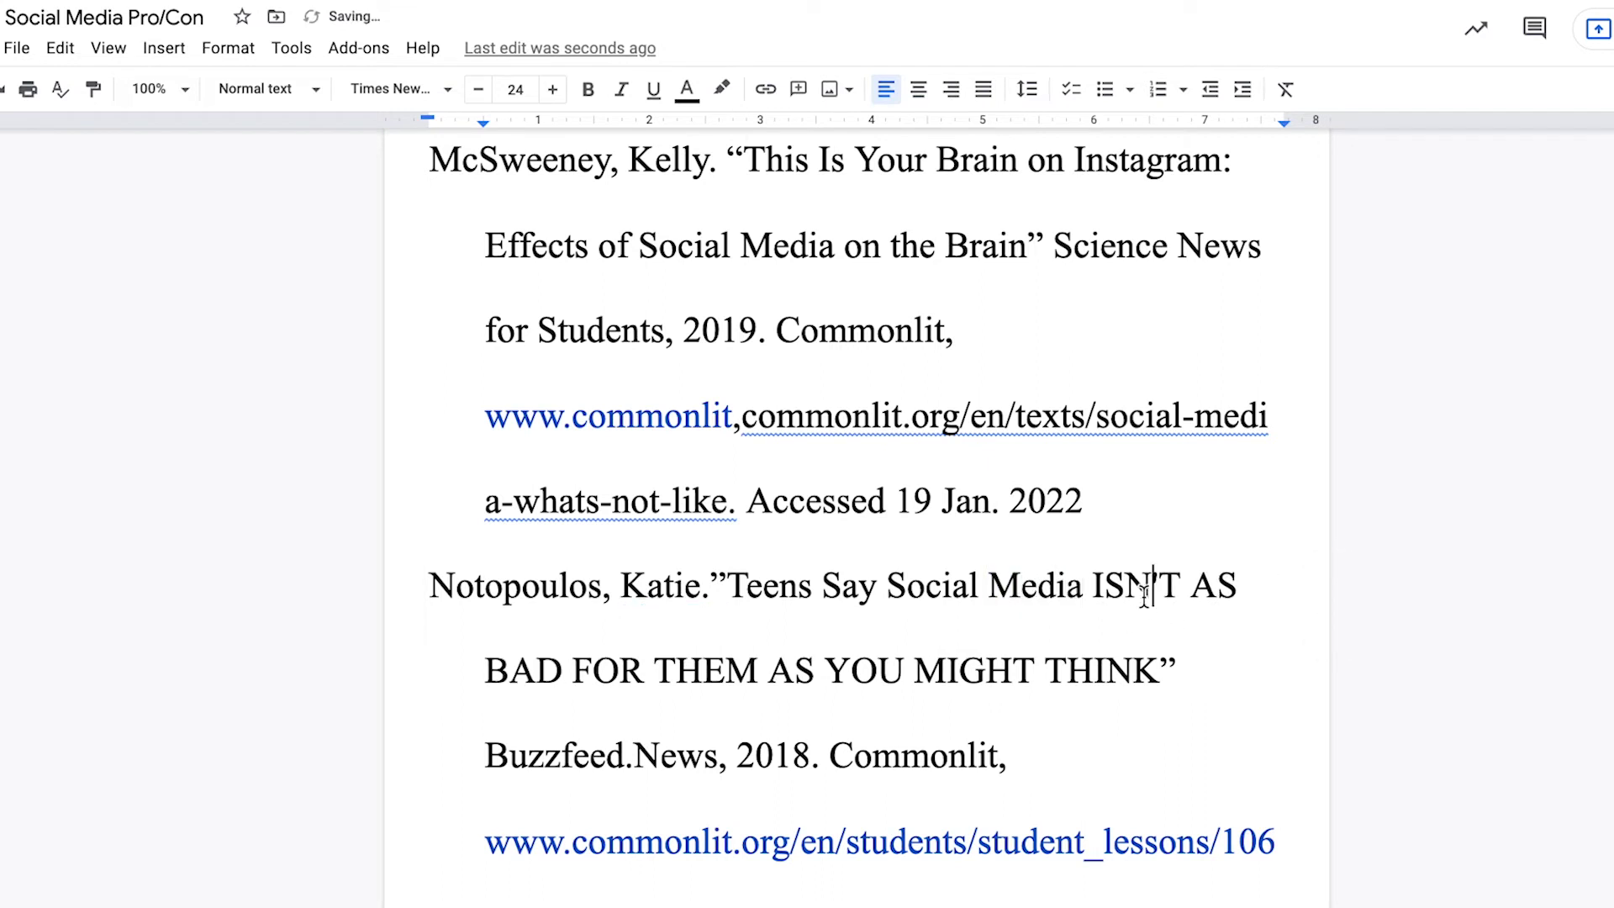
Continue the second citation's title with "Isn't as Bad for Them", keeping "as" and "for" lowercase
double_click(1146, 587)
text(Isn')
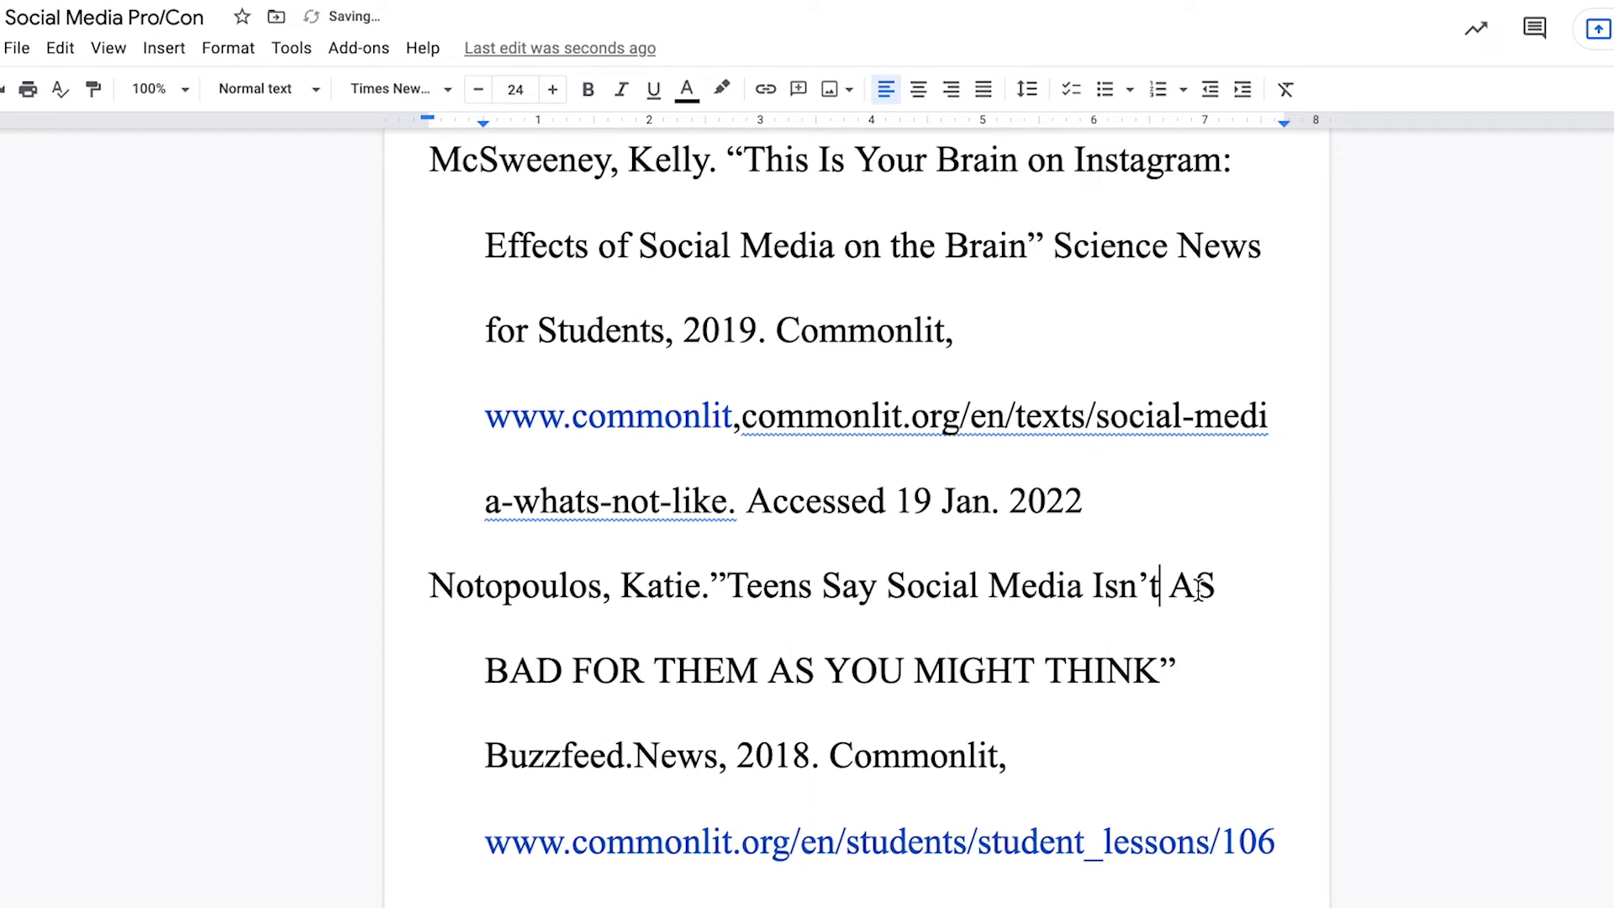
double_click(1203, 592)
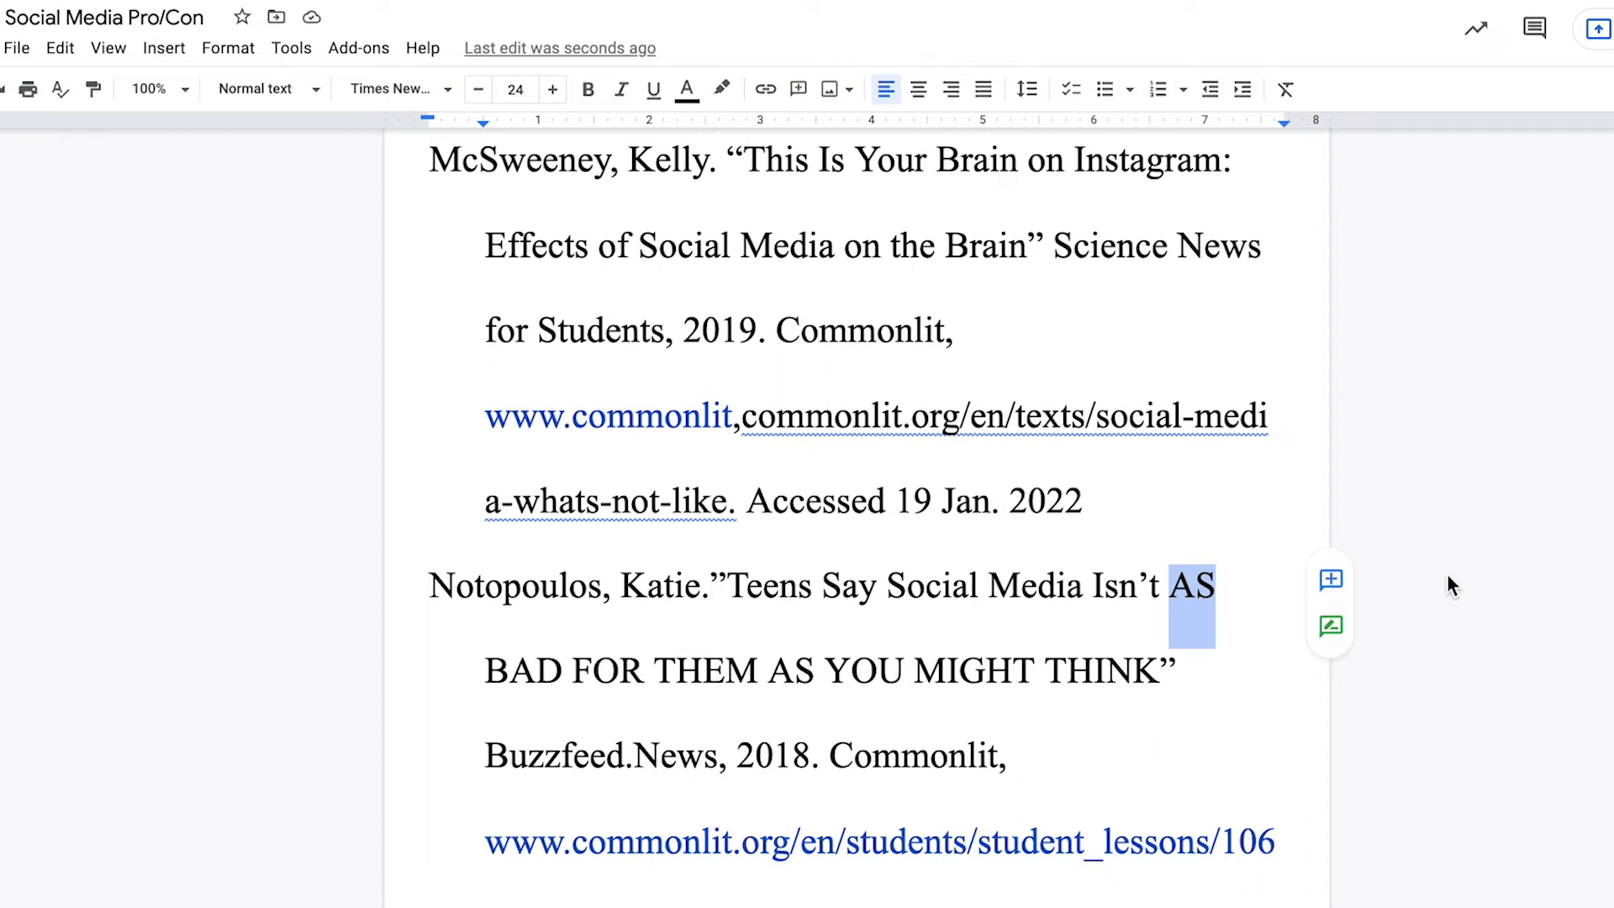
text(as)
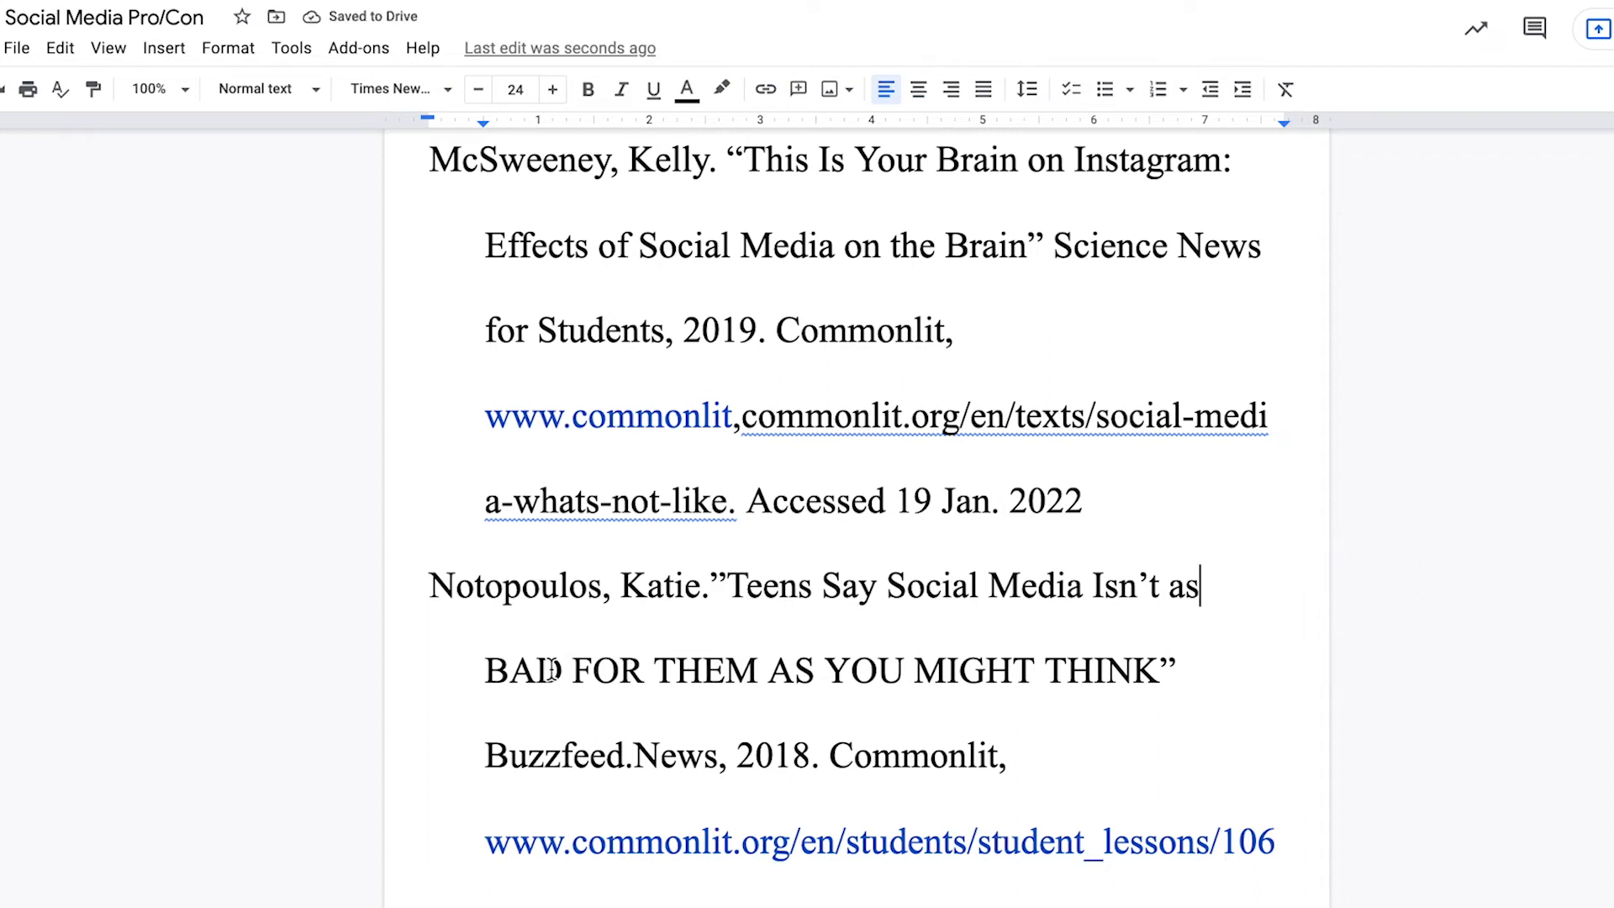
double_click(1184, 586)
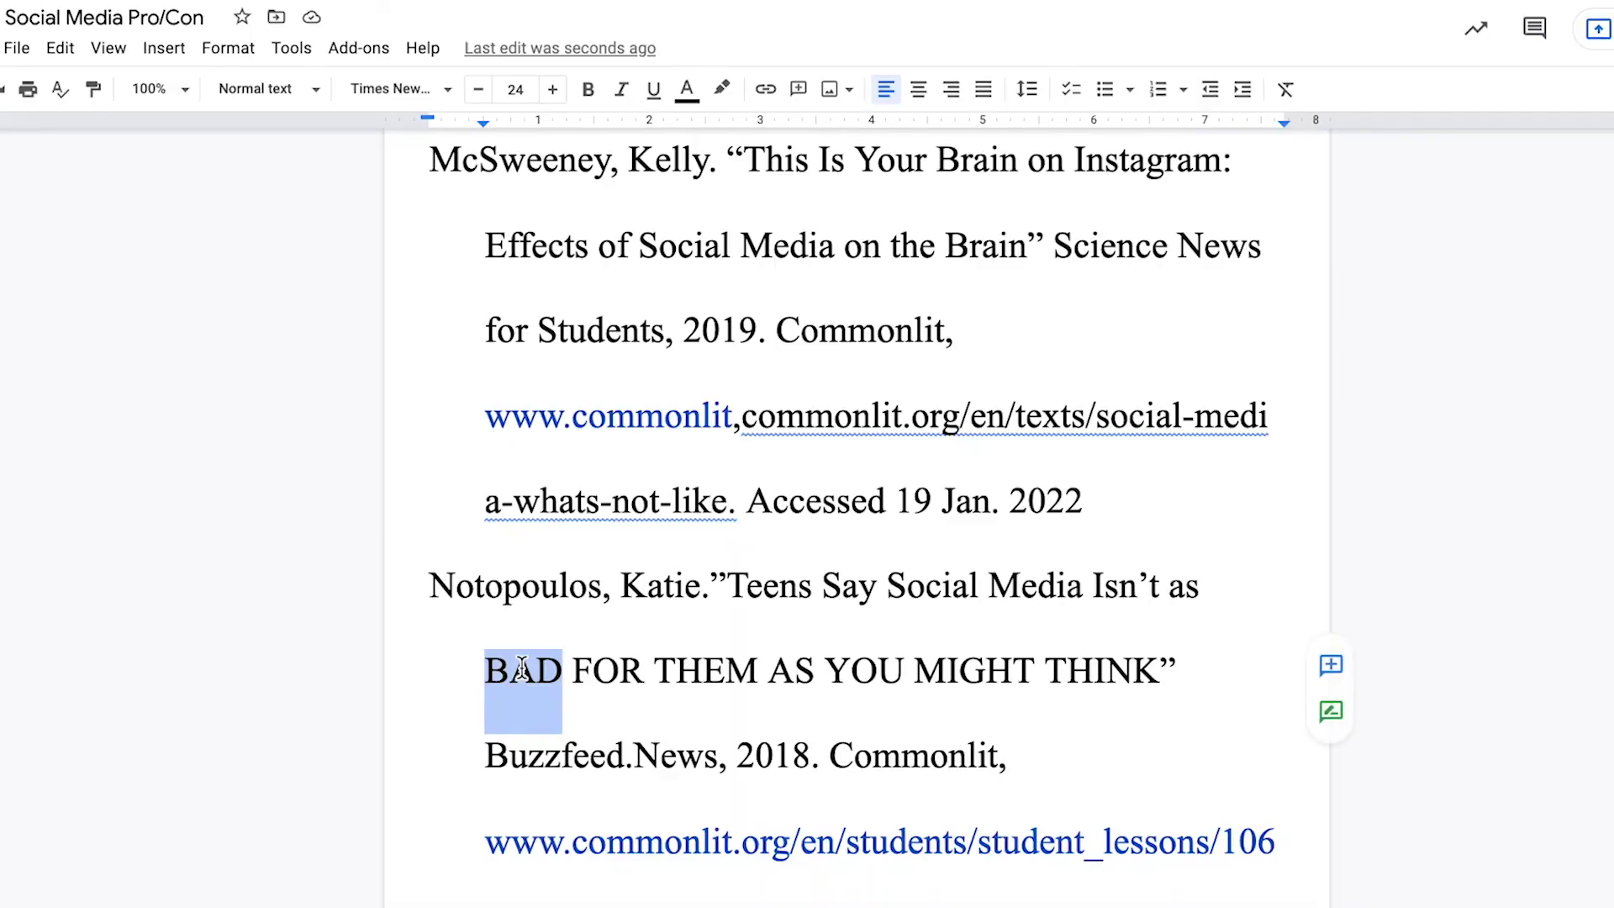
text(Bad)
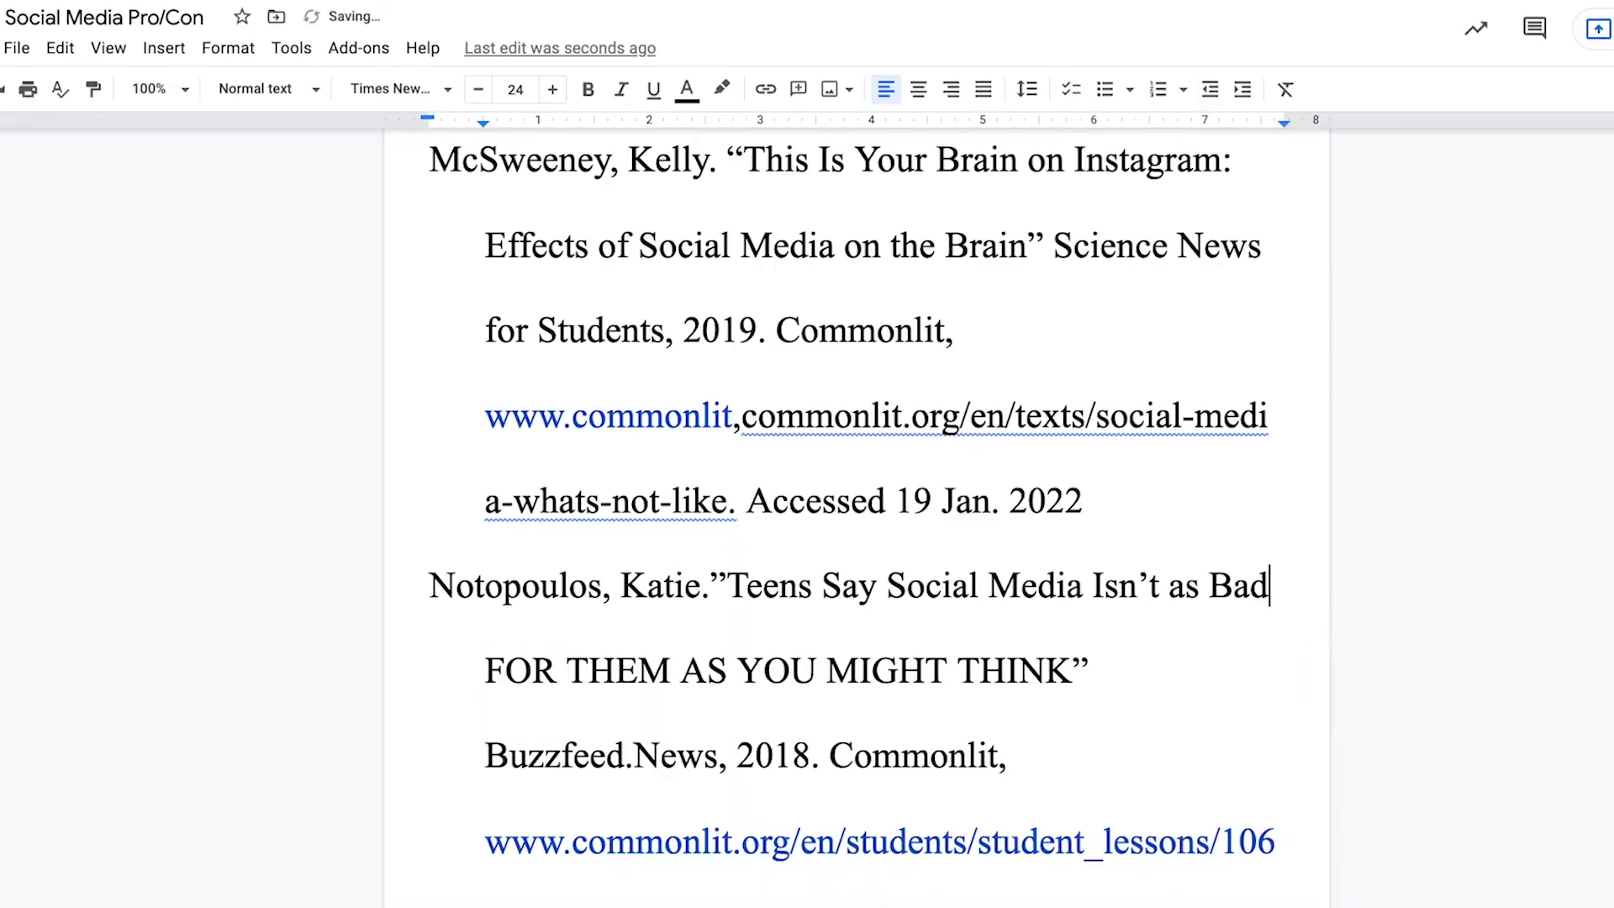
double_click(529, 670)
text(for)
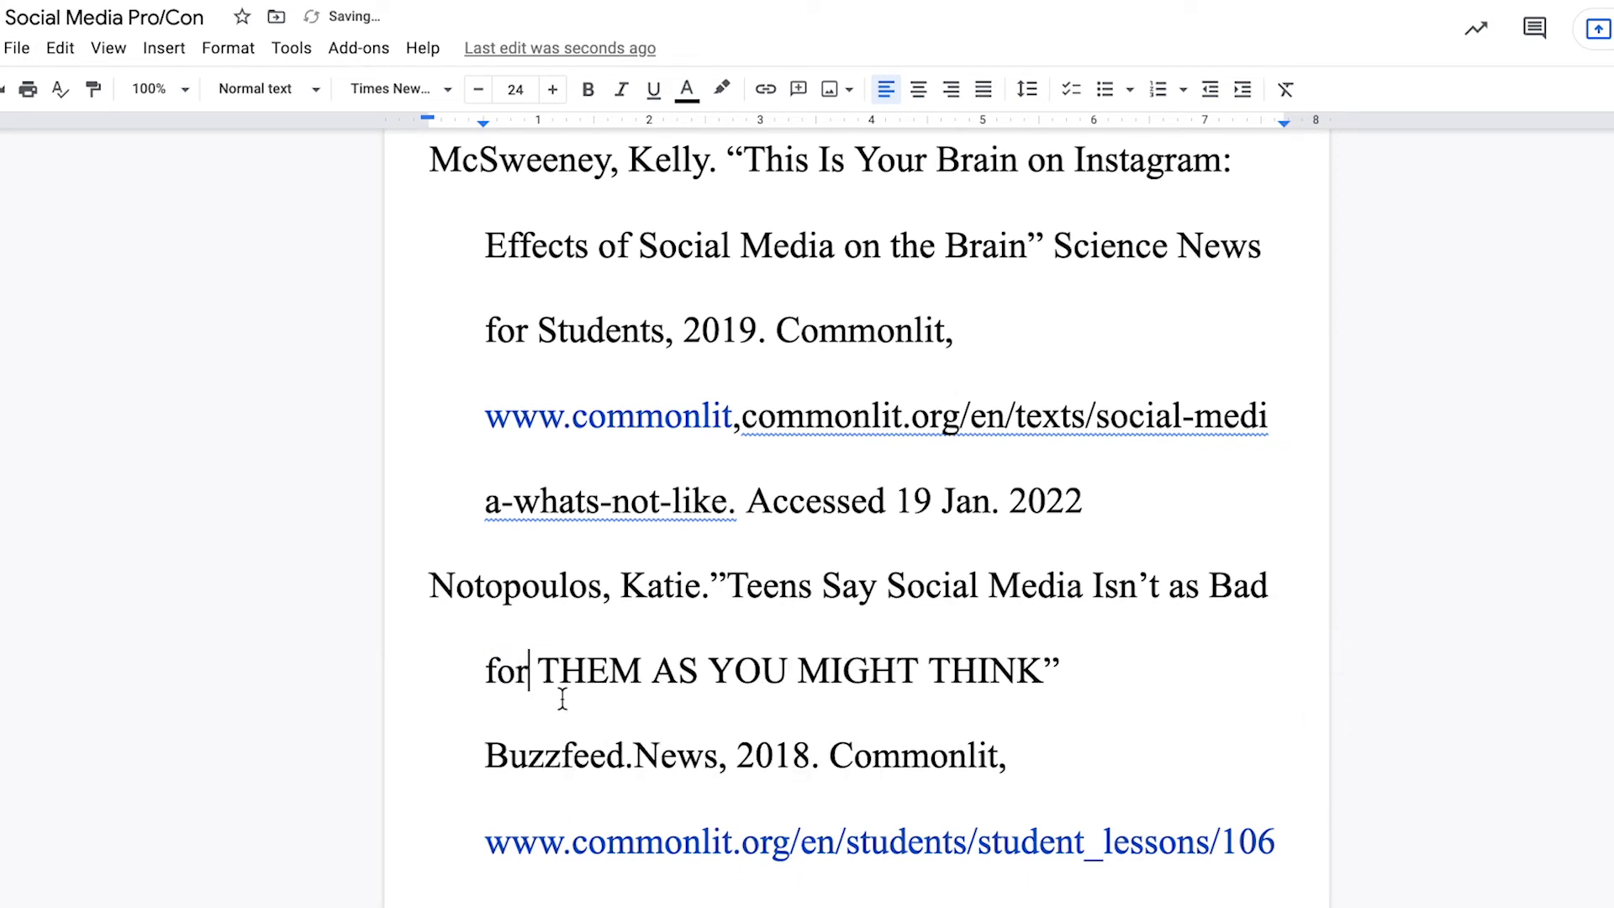
click(589, 673)
double_click(593, 672)
text(Them)
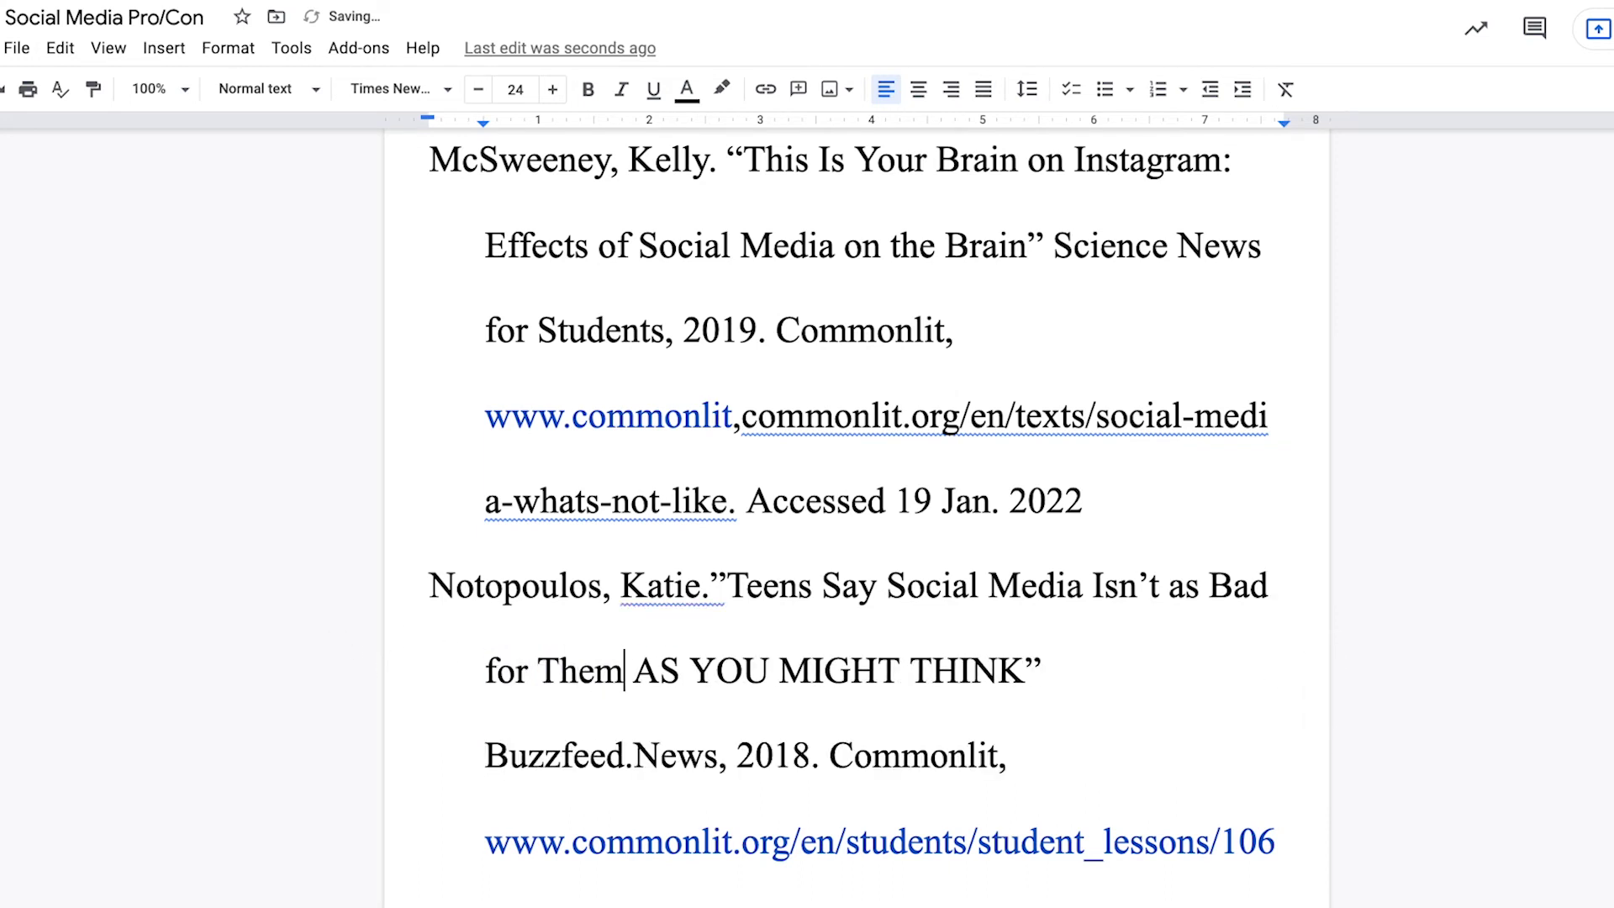
Finish the second citation's title in title case with "as You Might Think", keeping "as" lowercase
double_click(649, 670)
text(as)
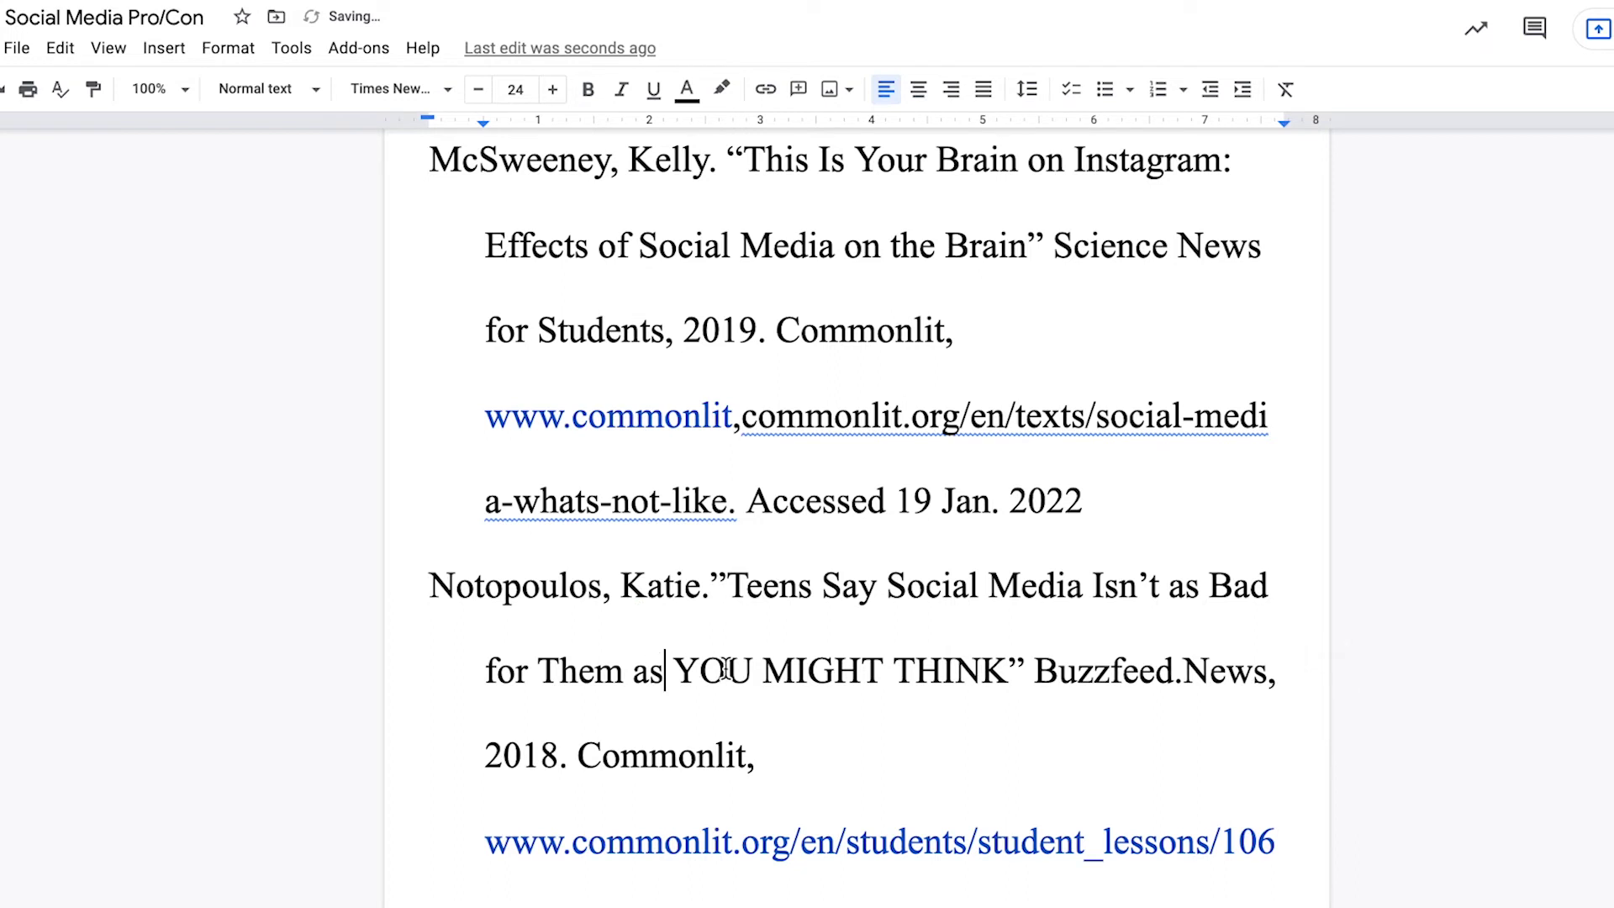
double_click(726, 670)
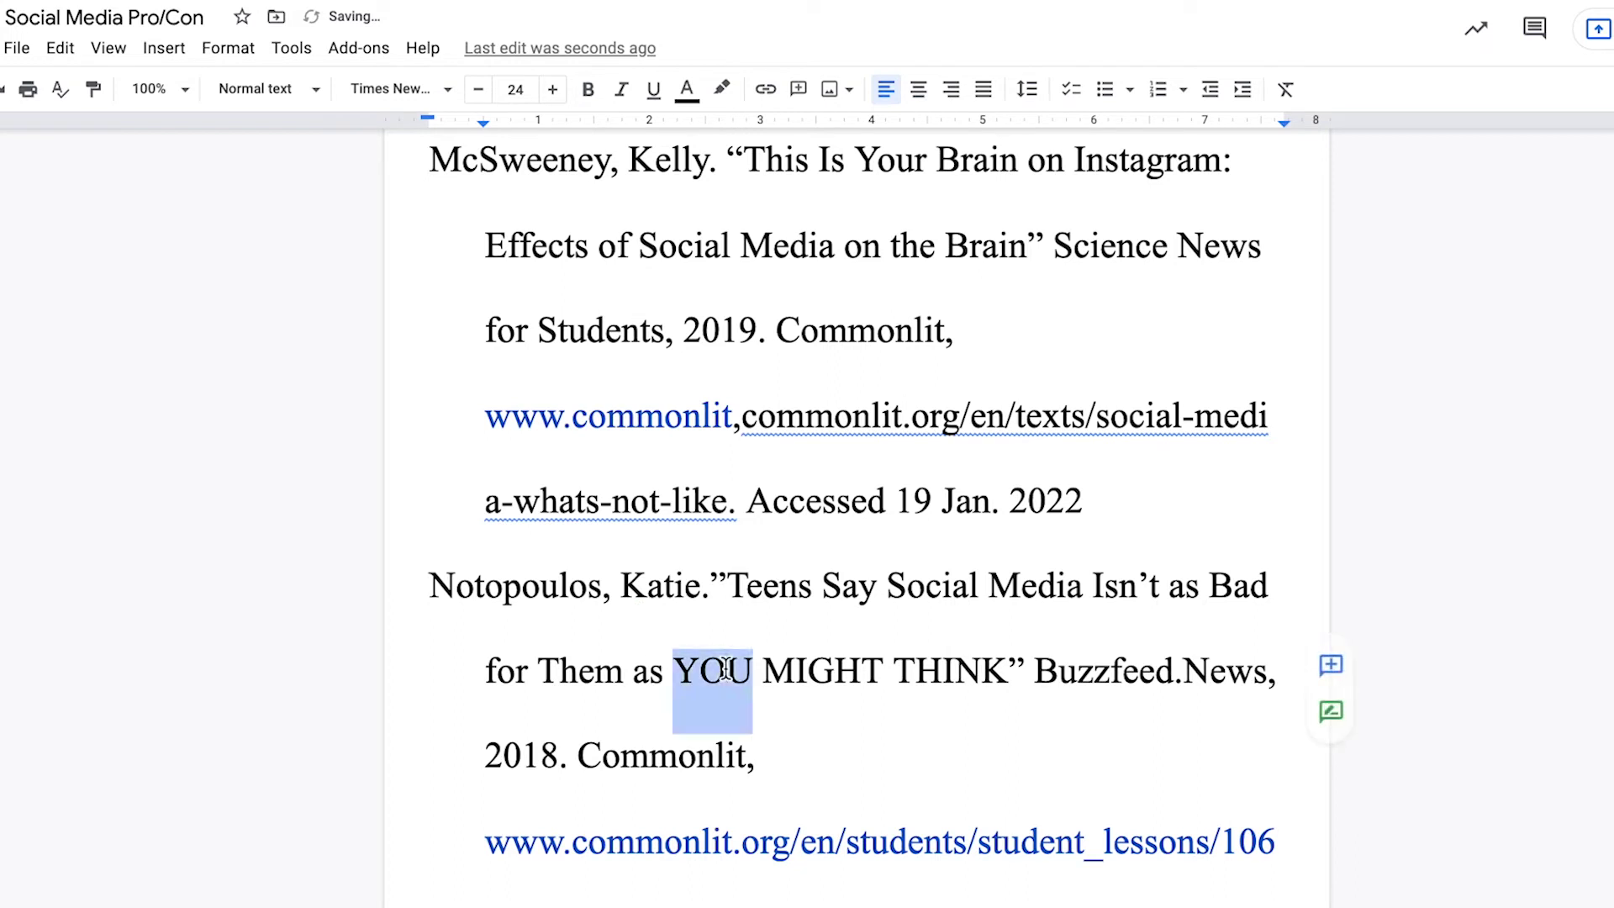
double_click(644, 677)
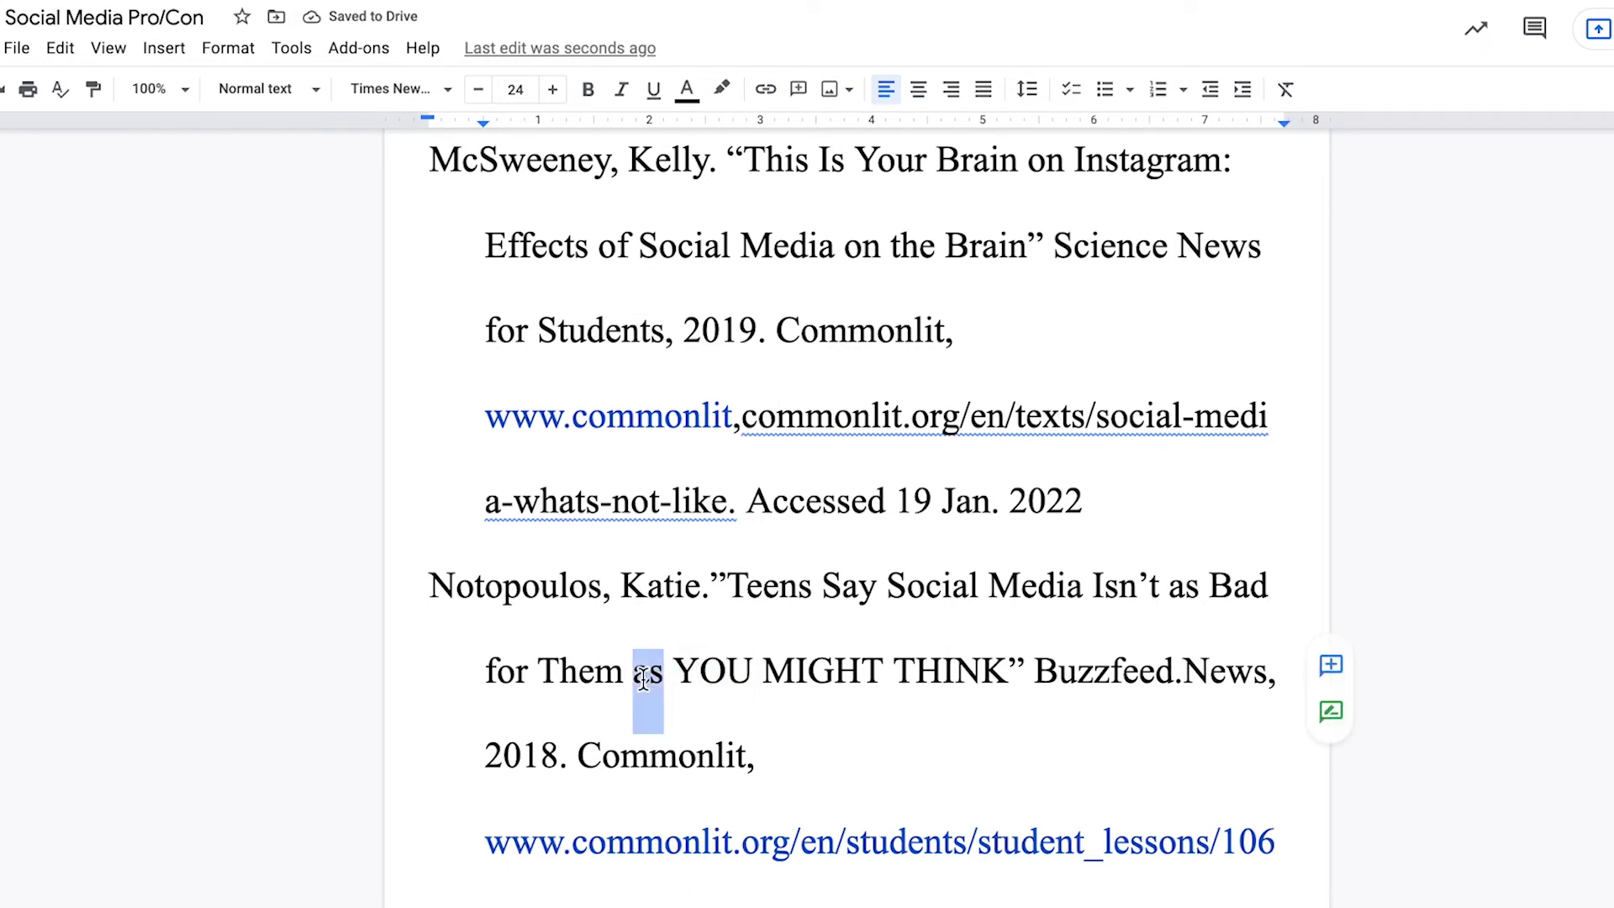
double_click(724, 670)
text(You)
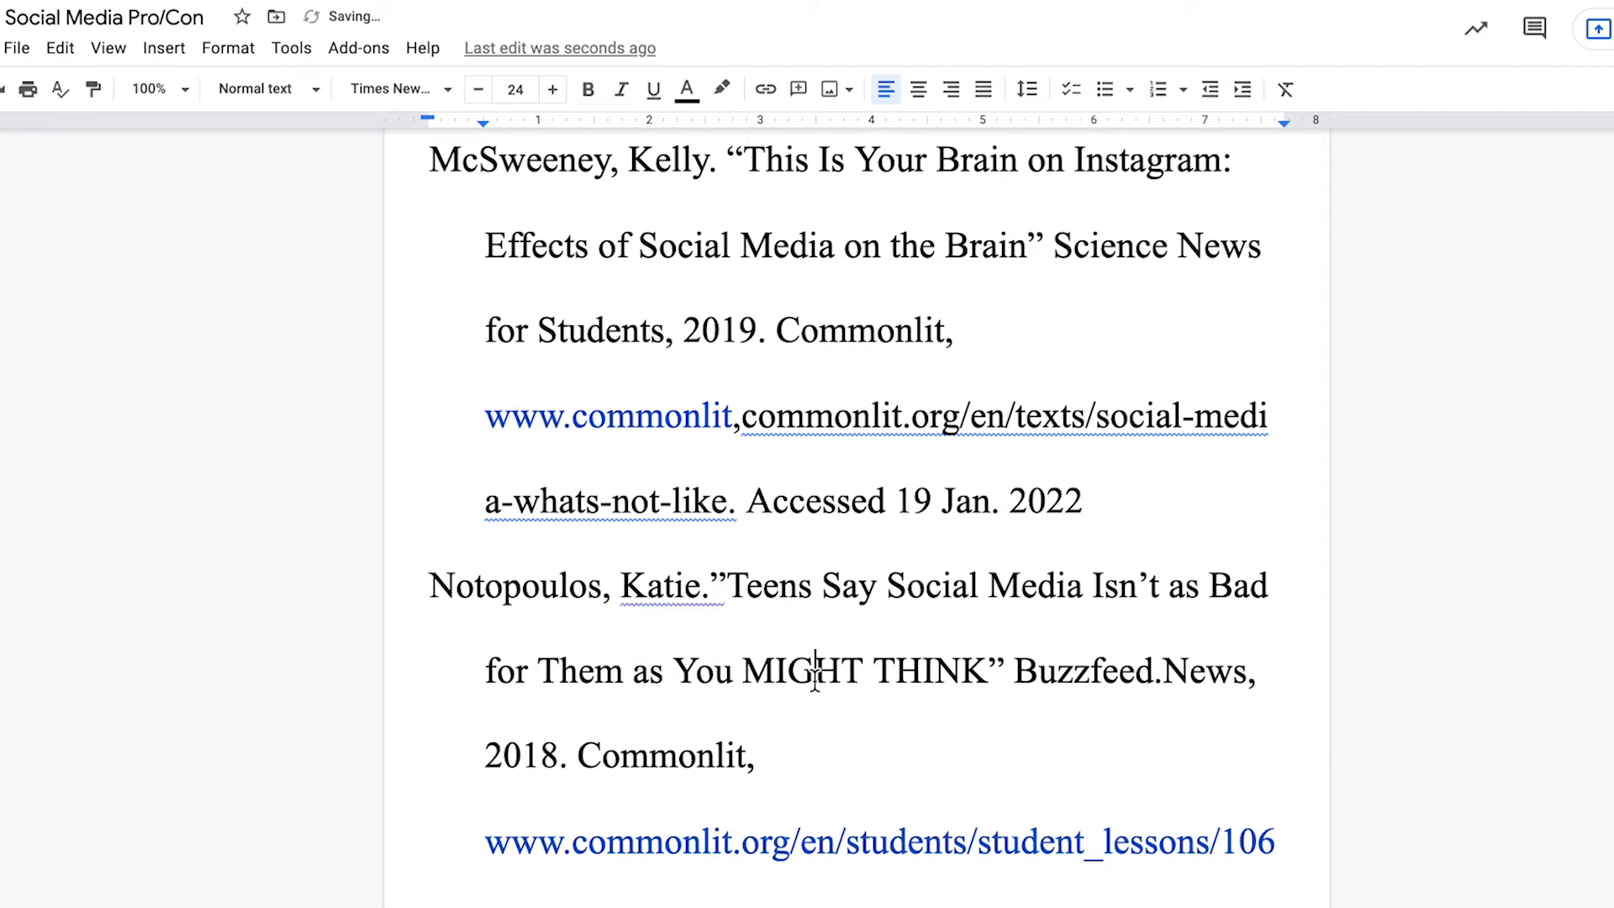
double_click(815, 679)
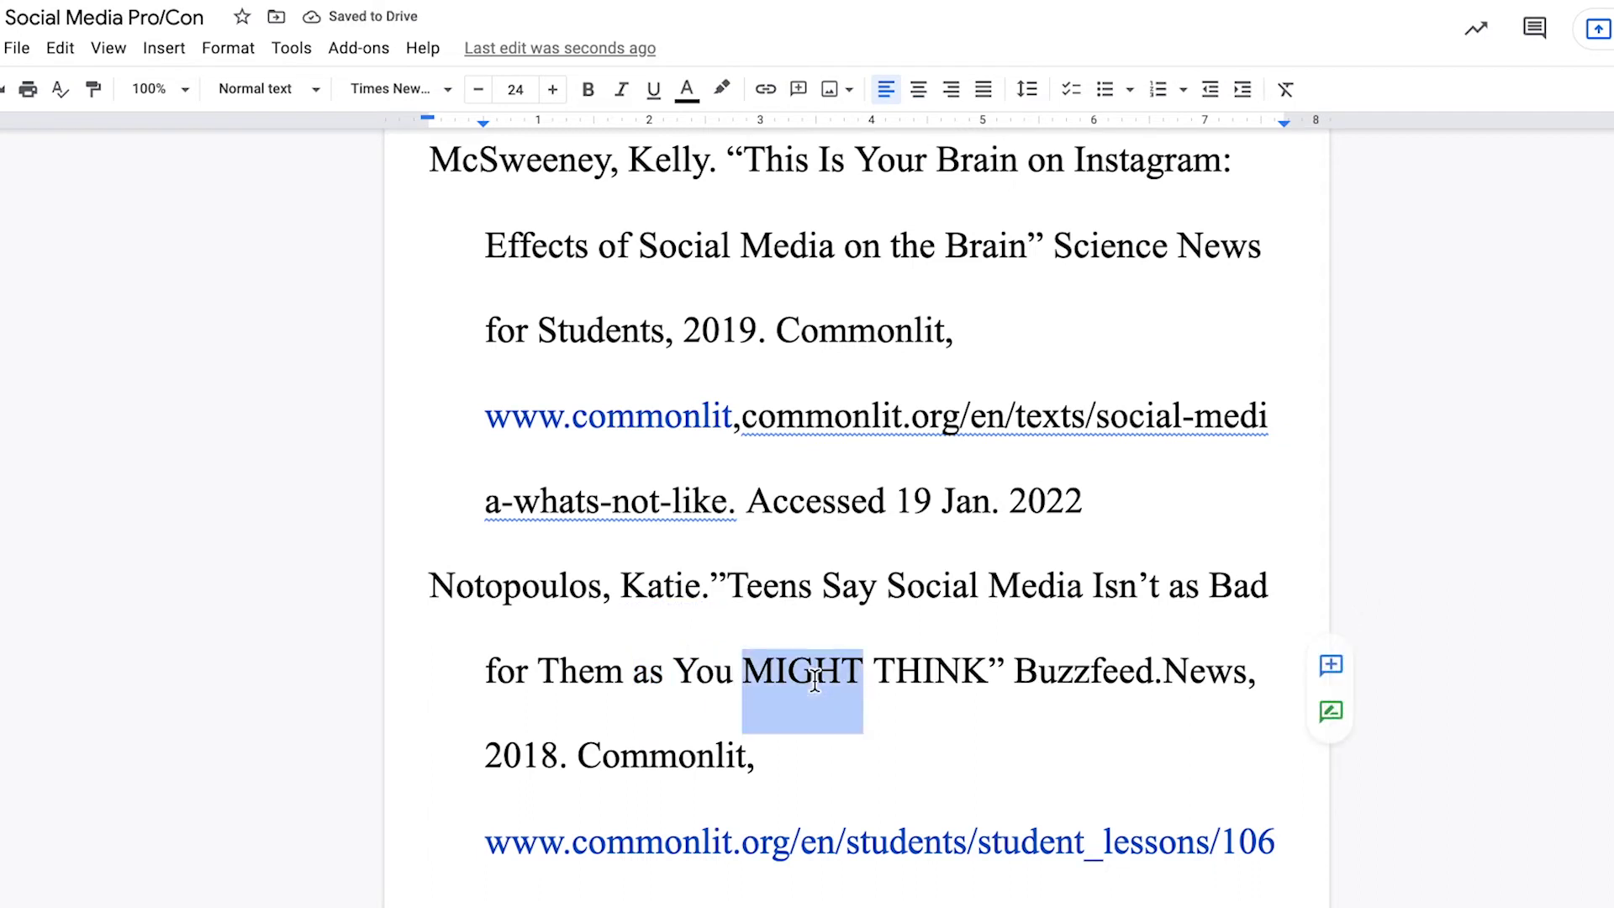
text(Might)
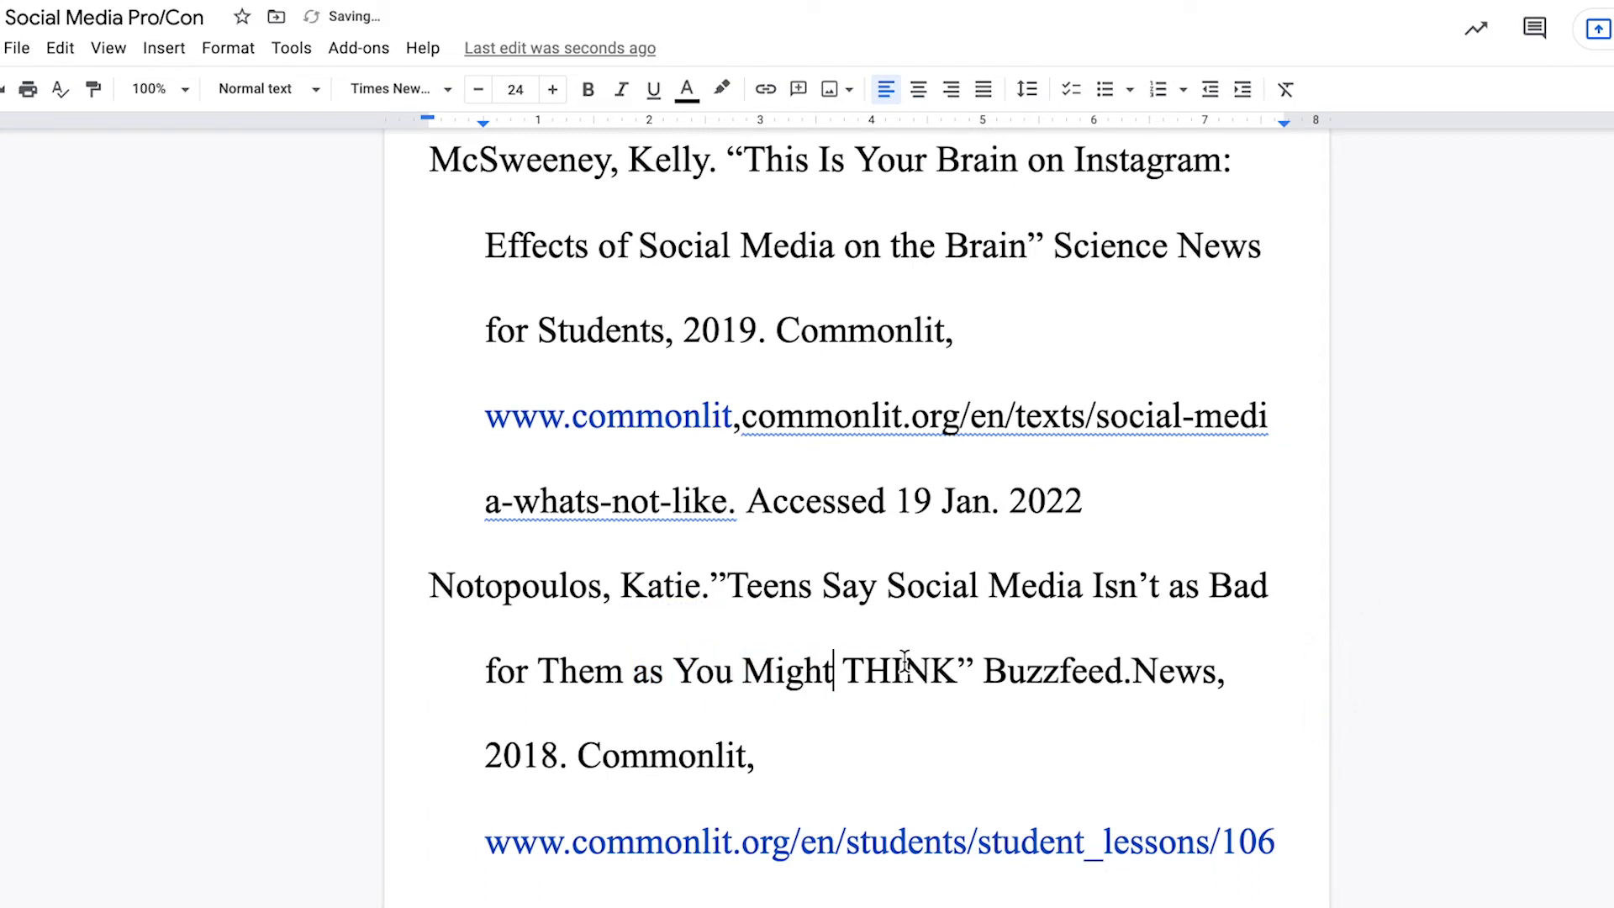
double_click(907, 675)
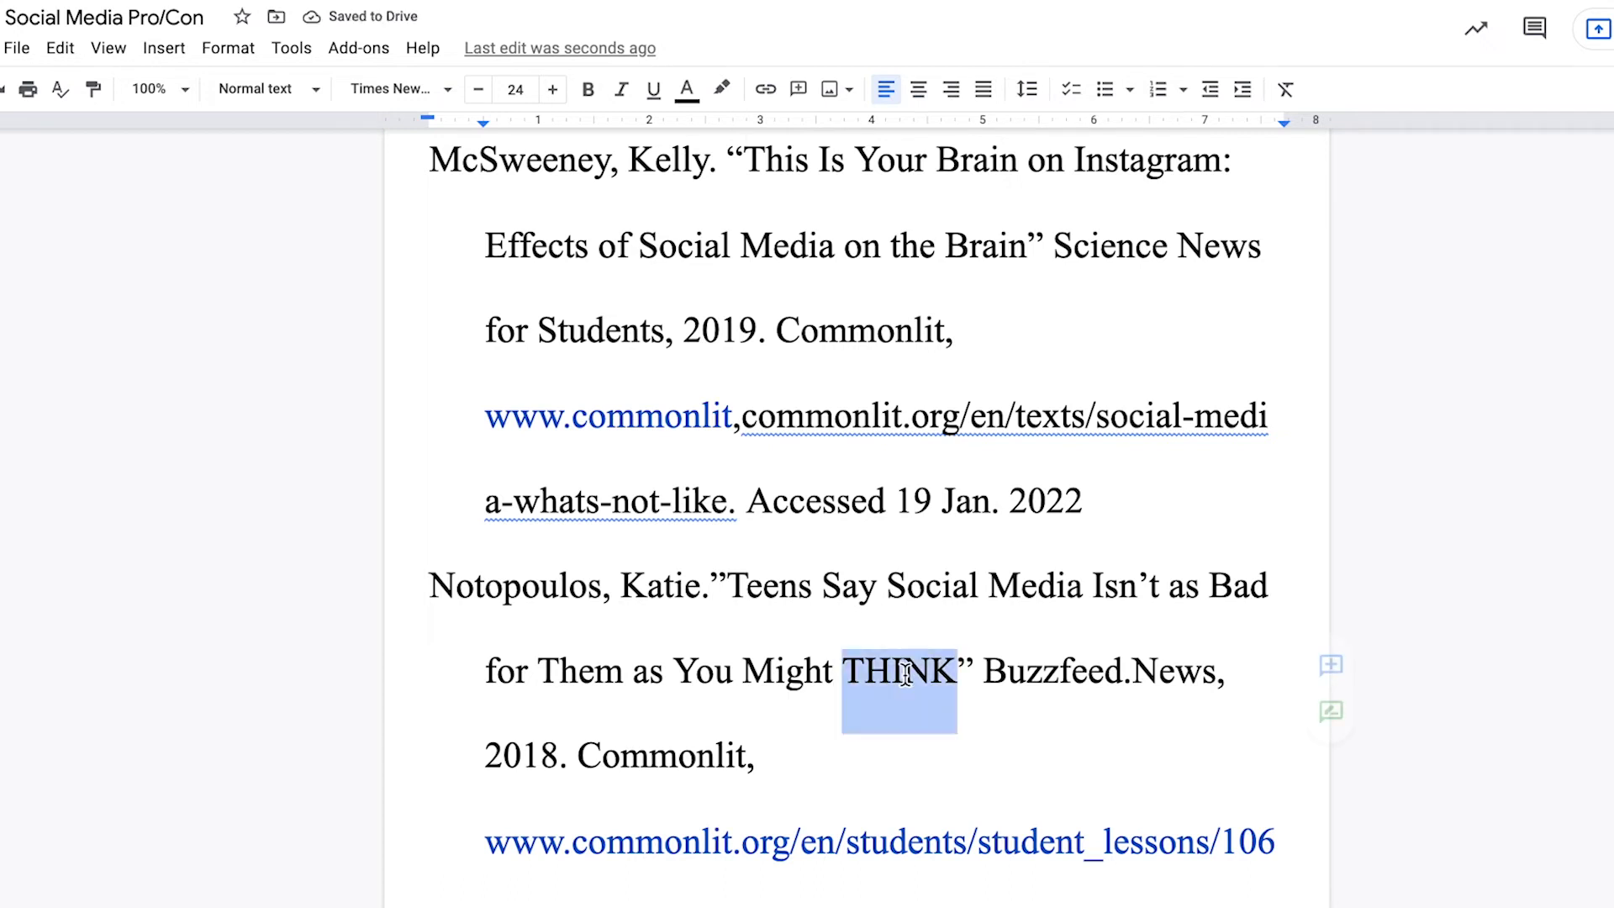
text(Think)
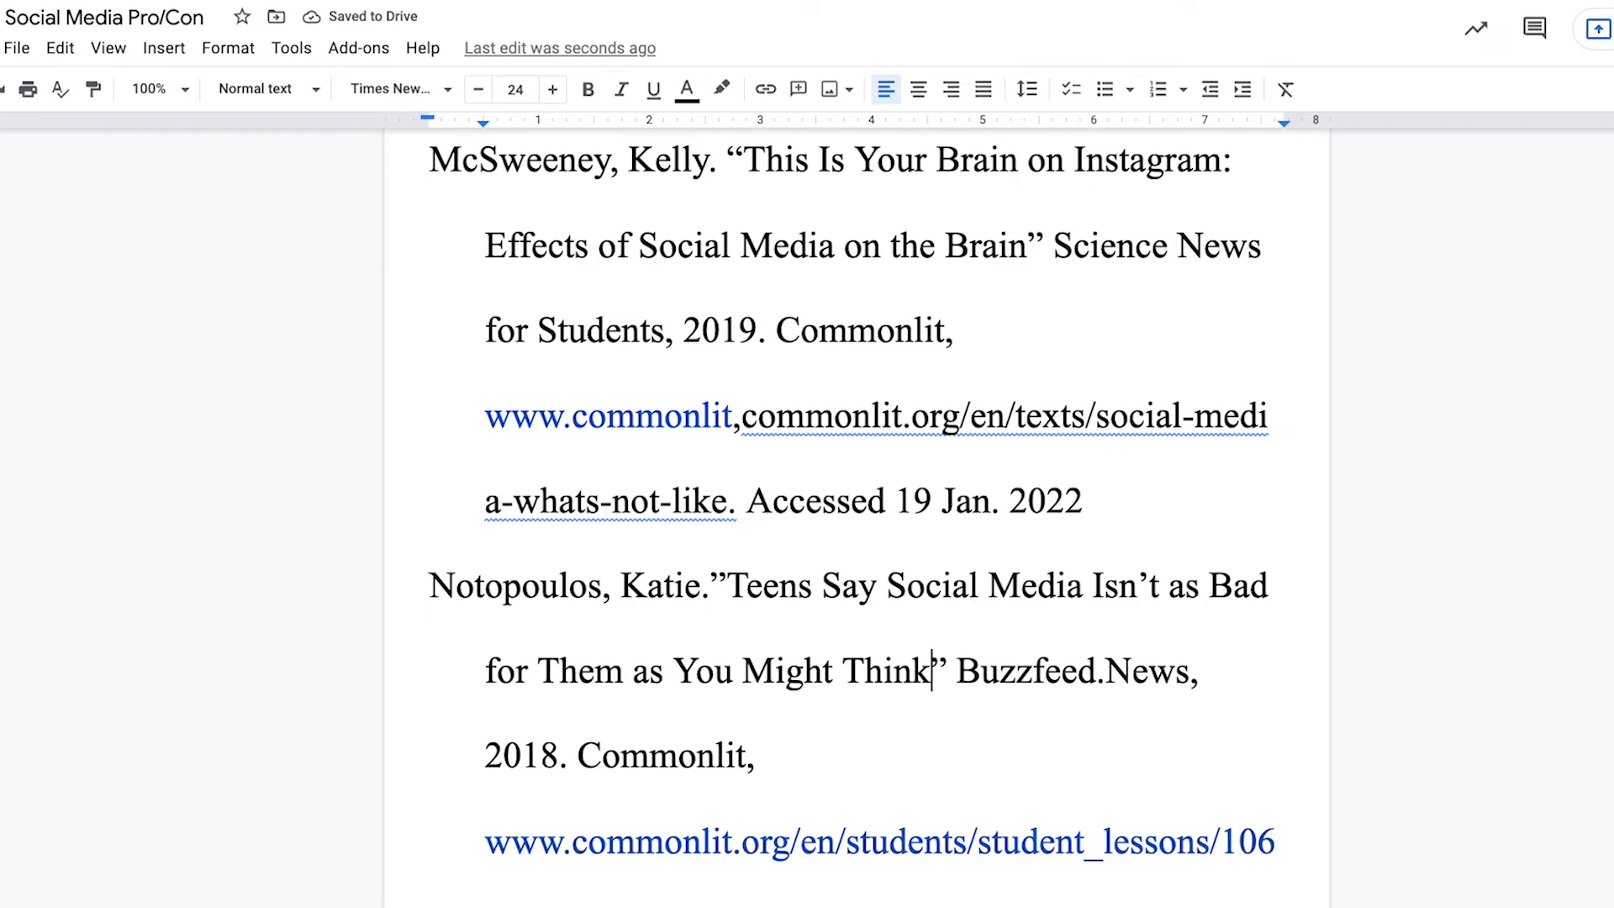
Capitalize the month abbreviation in the second citation's access date as "Feb."
scroll(984, 734, down, 1)
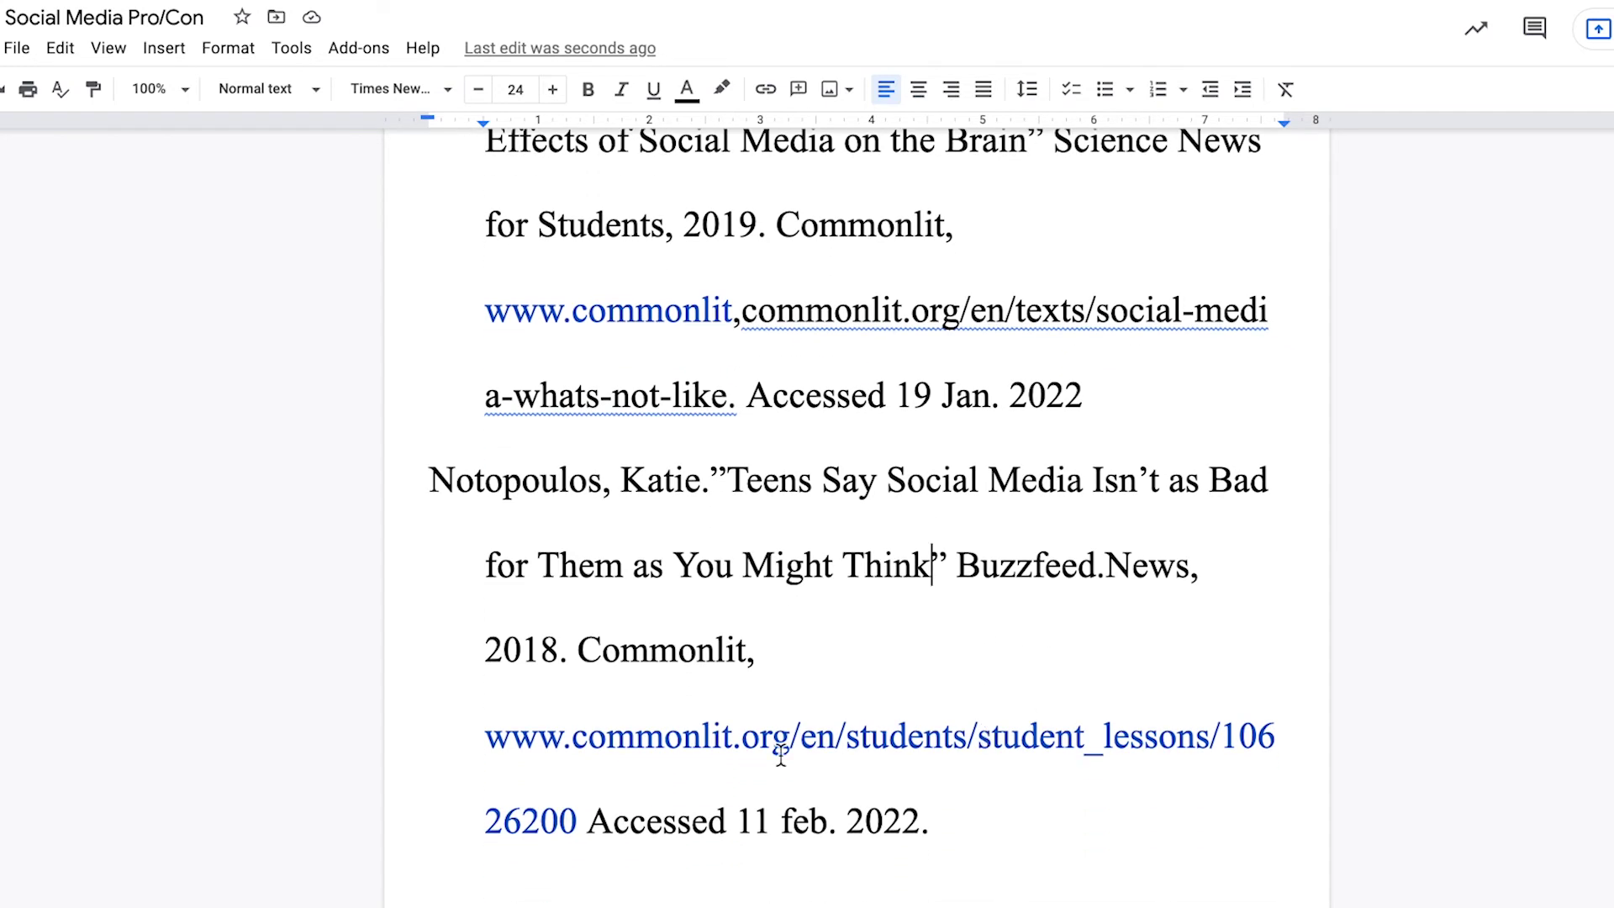
click(793, 822)
key(BackSpace)
text(F)
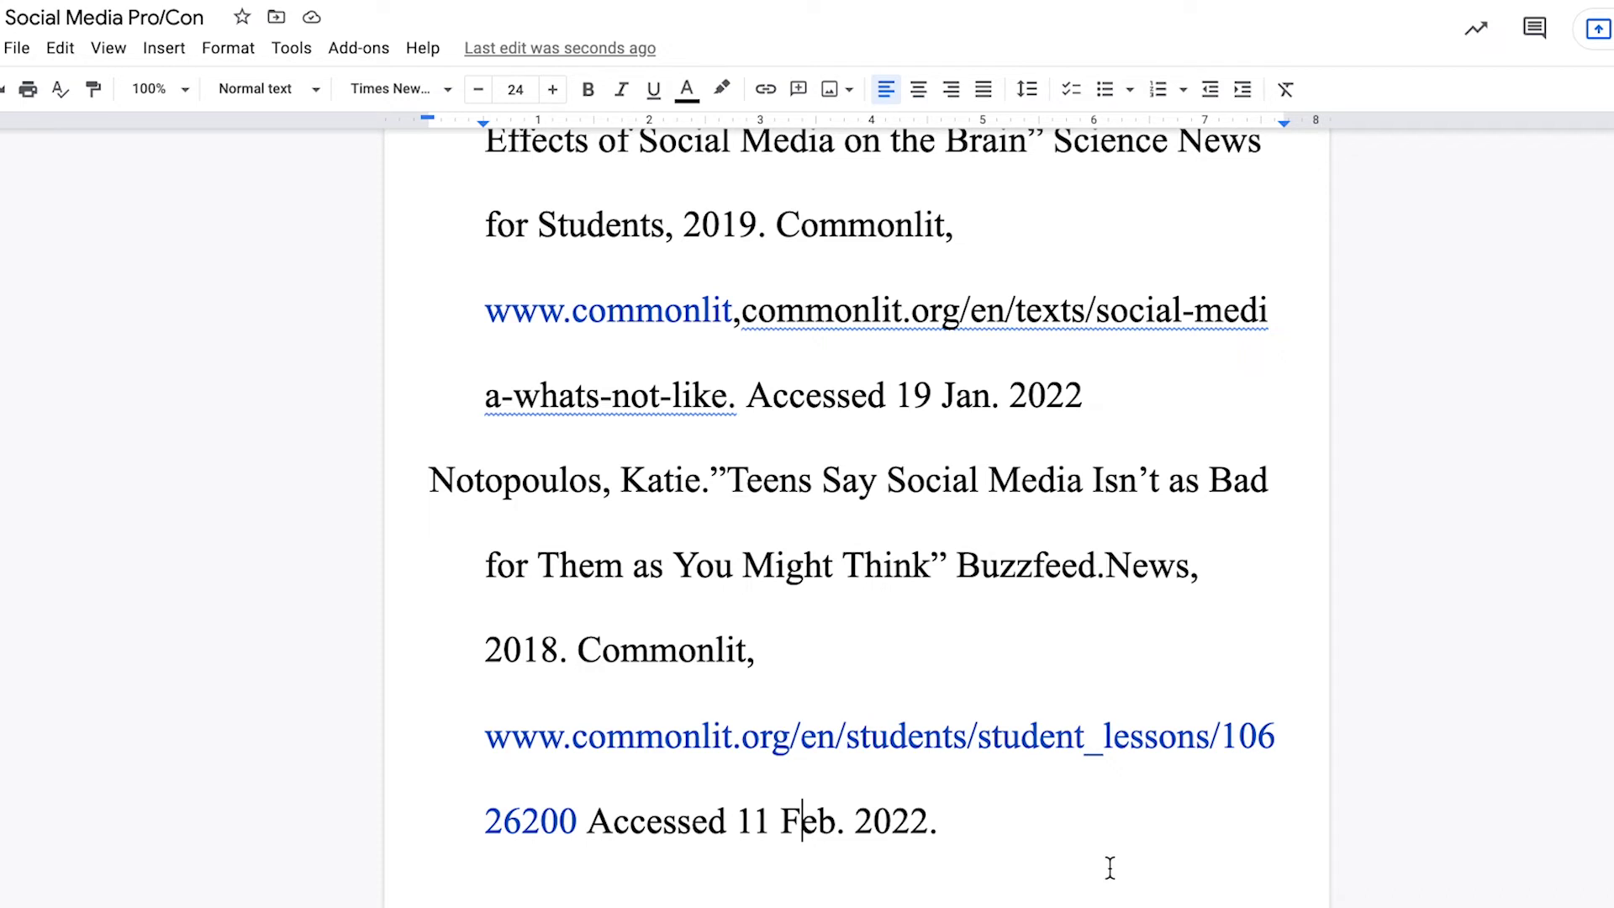
Italicize the publisher name "Science News for Students" in the first citation
scroll(1156, 706, up, 3)
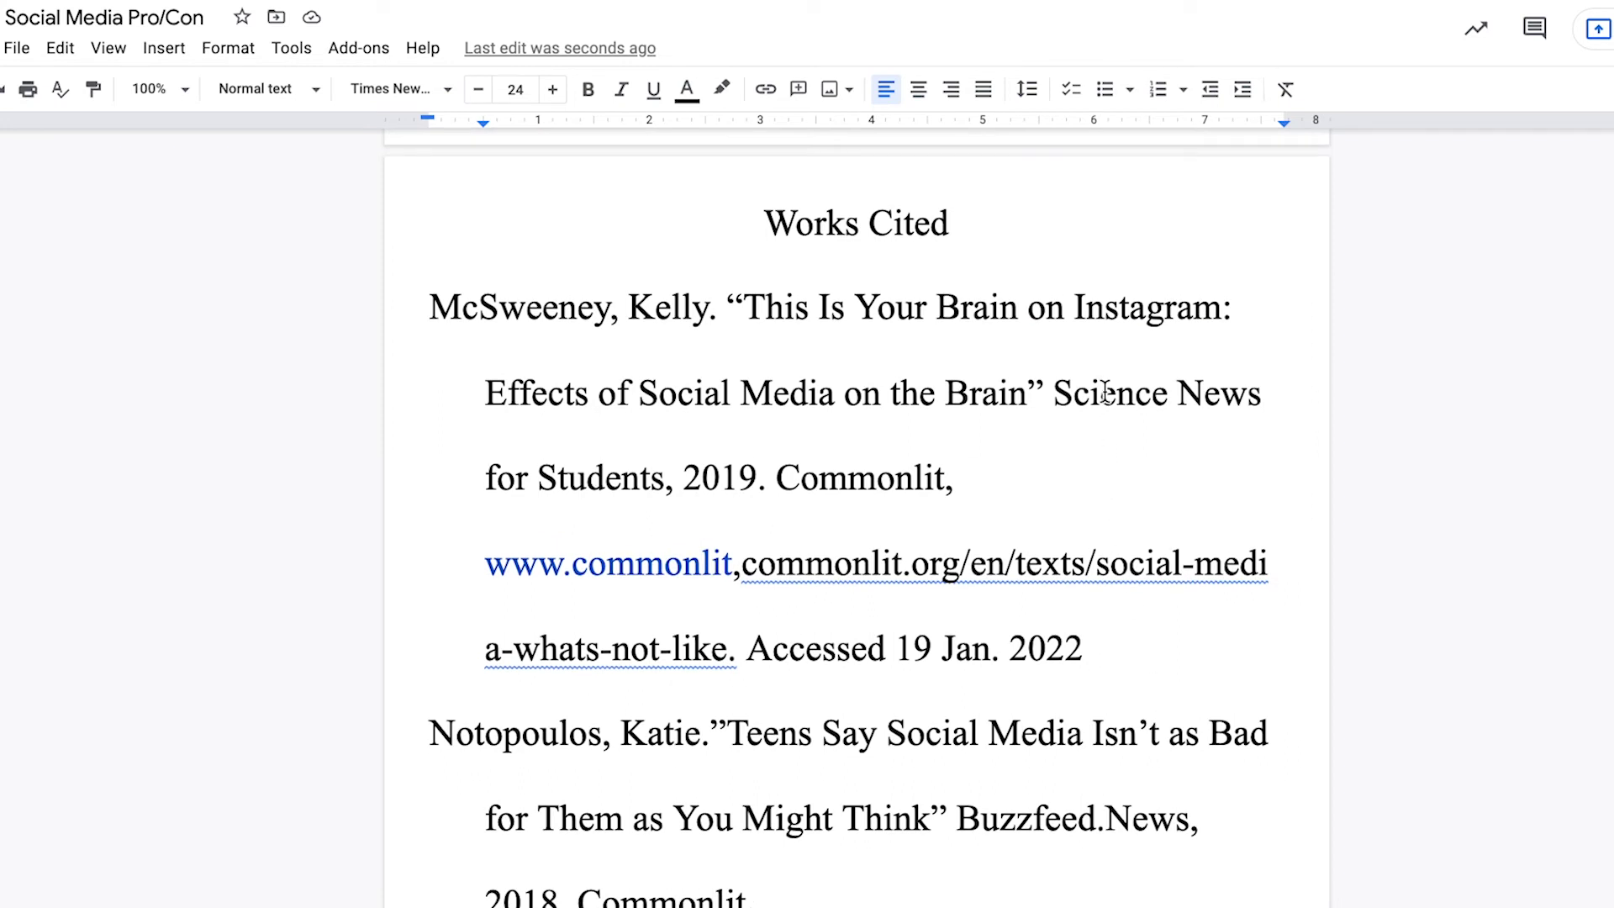
drag(1107, 393, 655, 469)
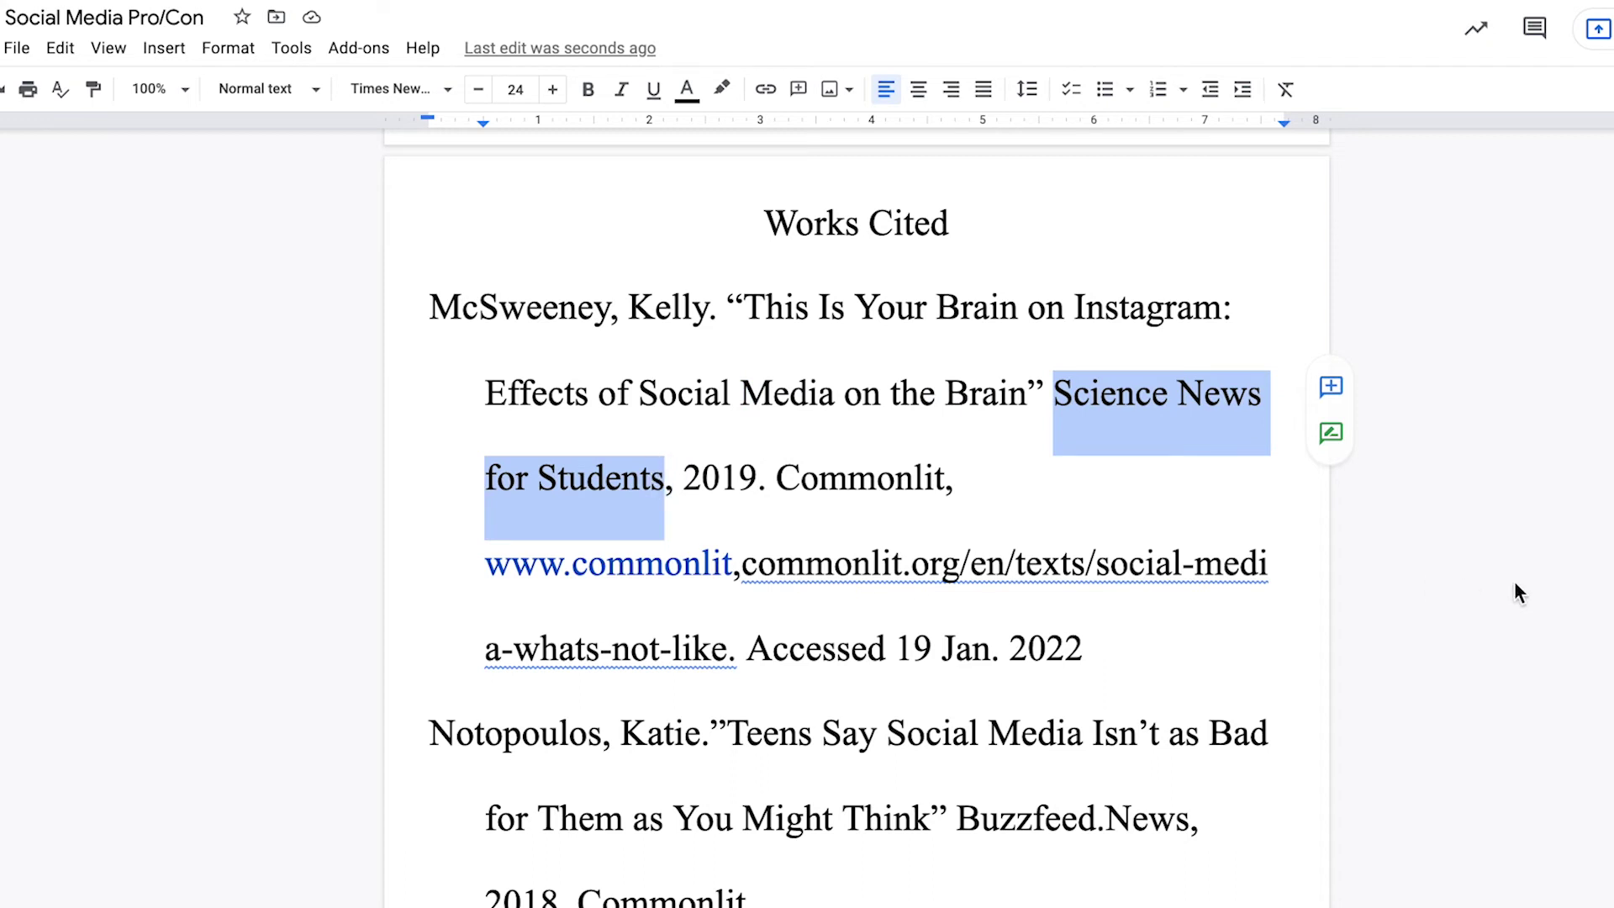
key(ctrl+i)
Italicize the second citation's publisher name and replace its period with a space so it reads "Buzzfeed News"
scroll(1475, 603, down, 1)
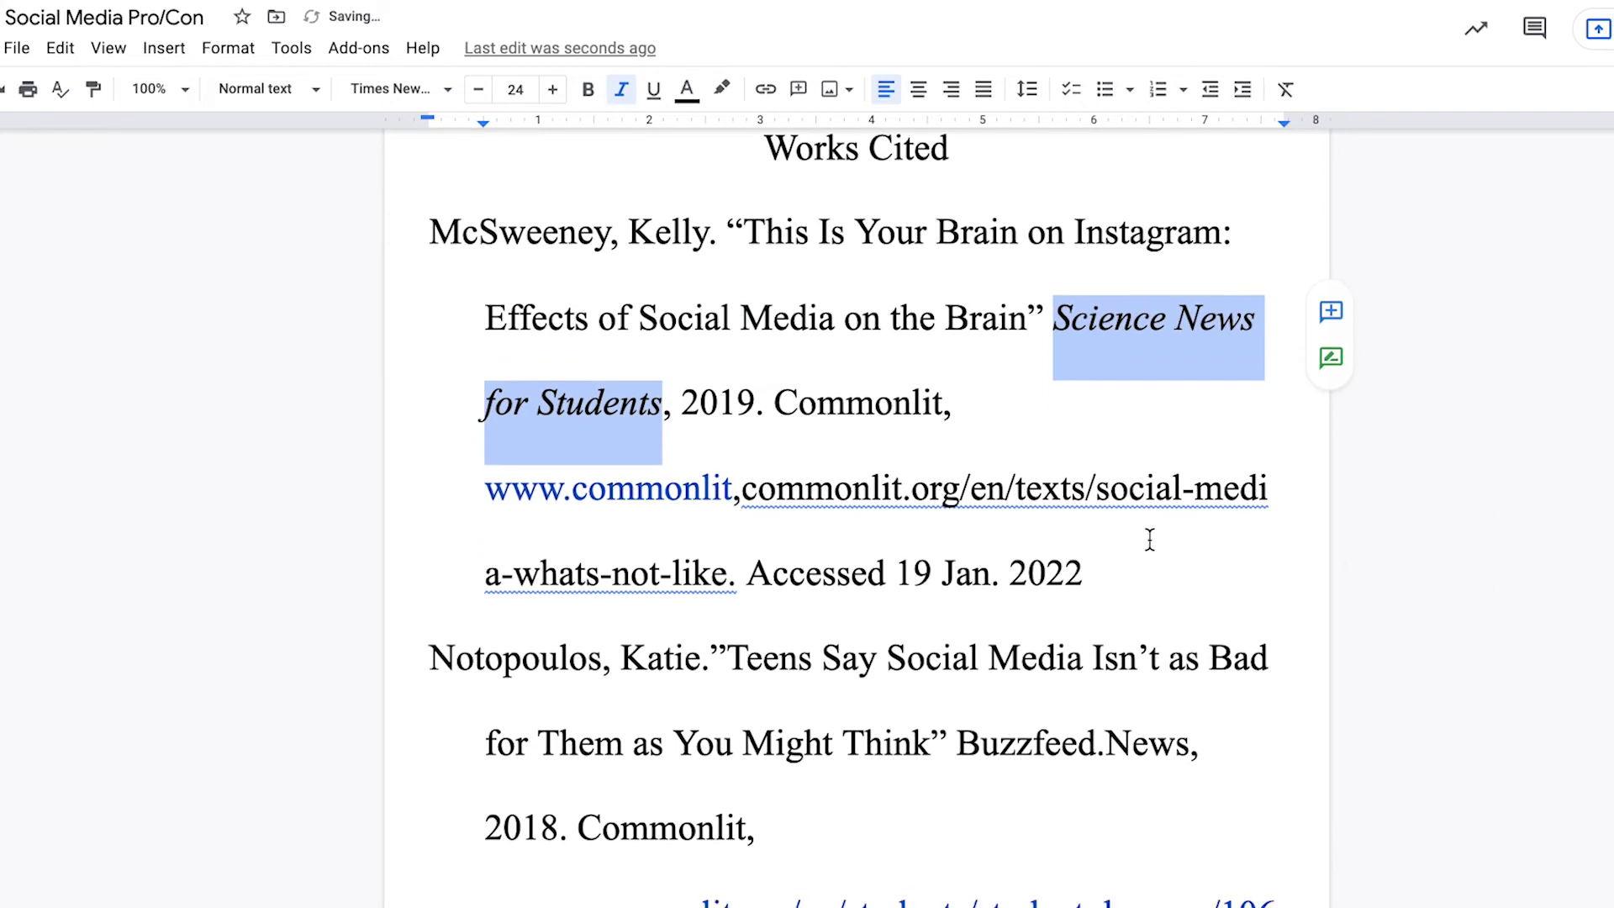
drag(1023, 728, 1149, 740)
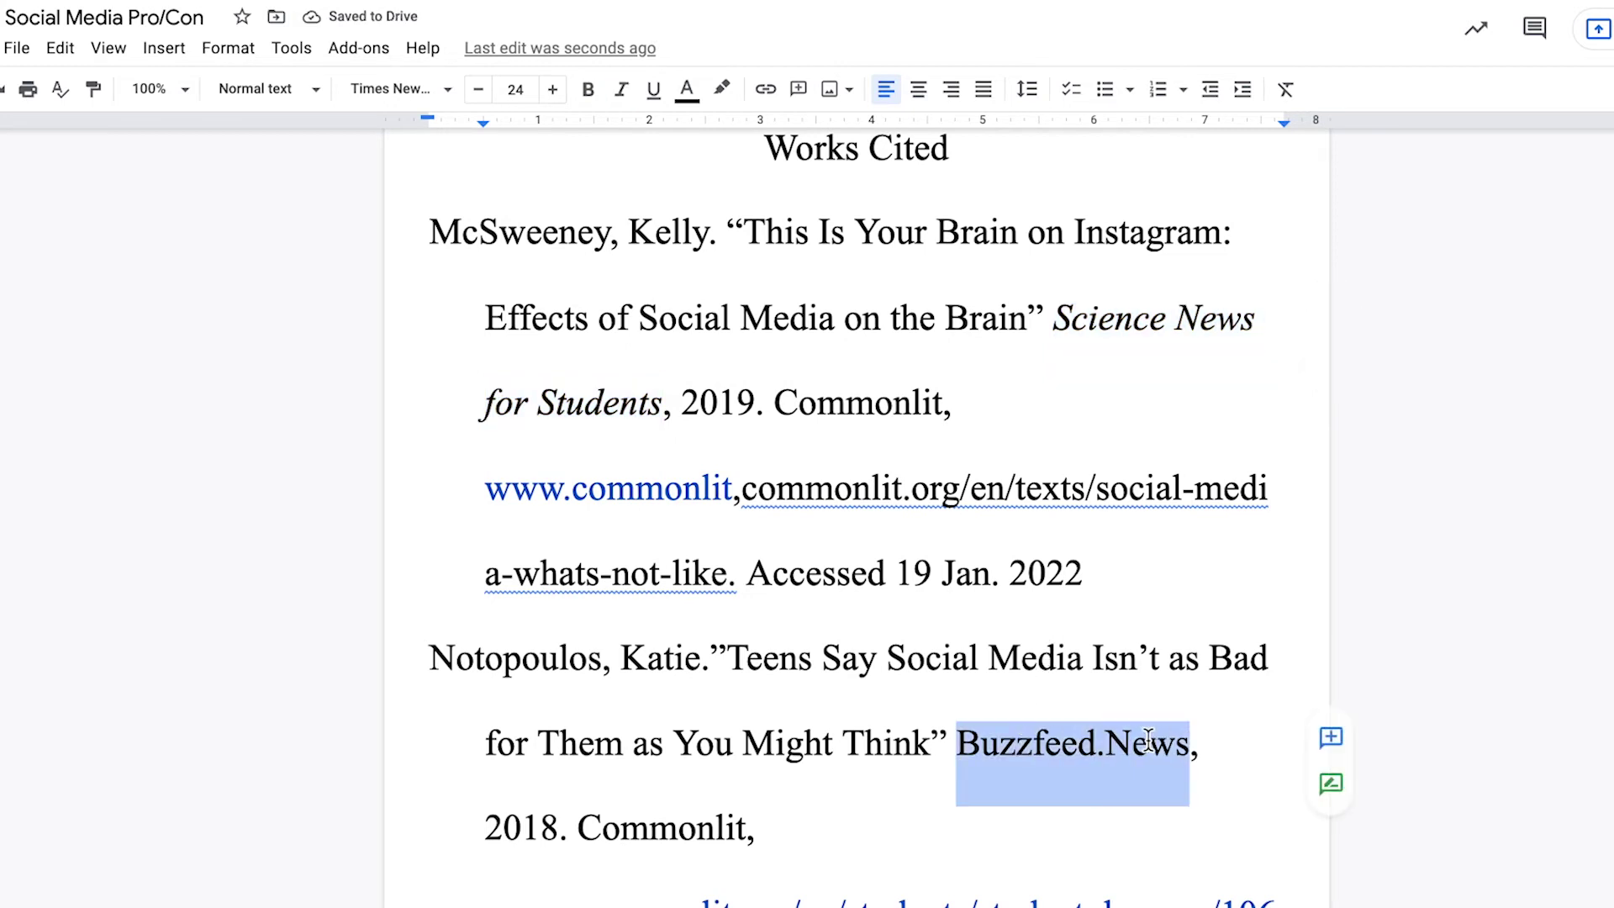
key(ctrl+i)
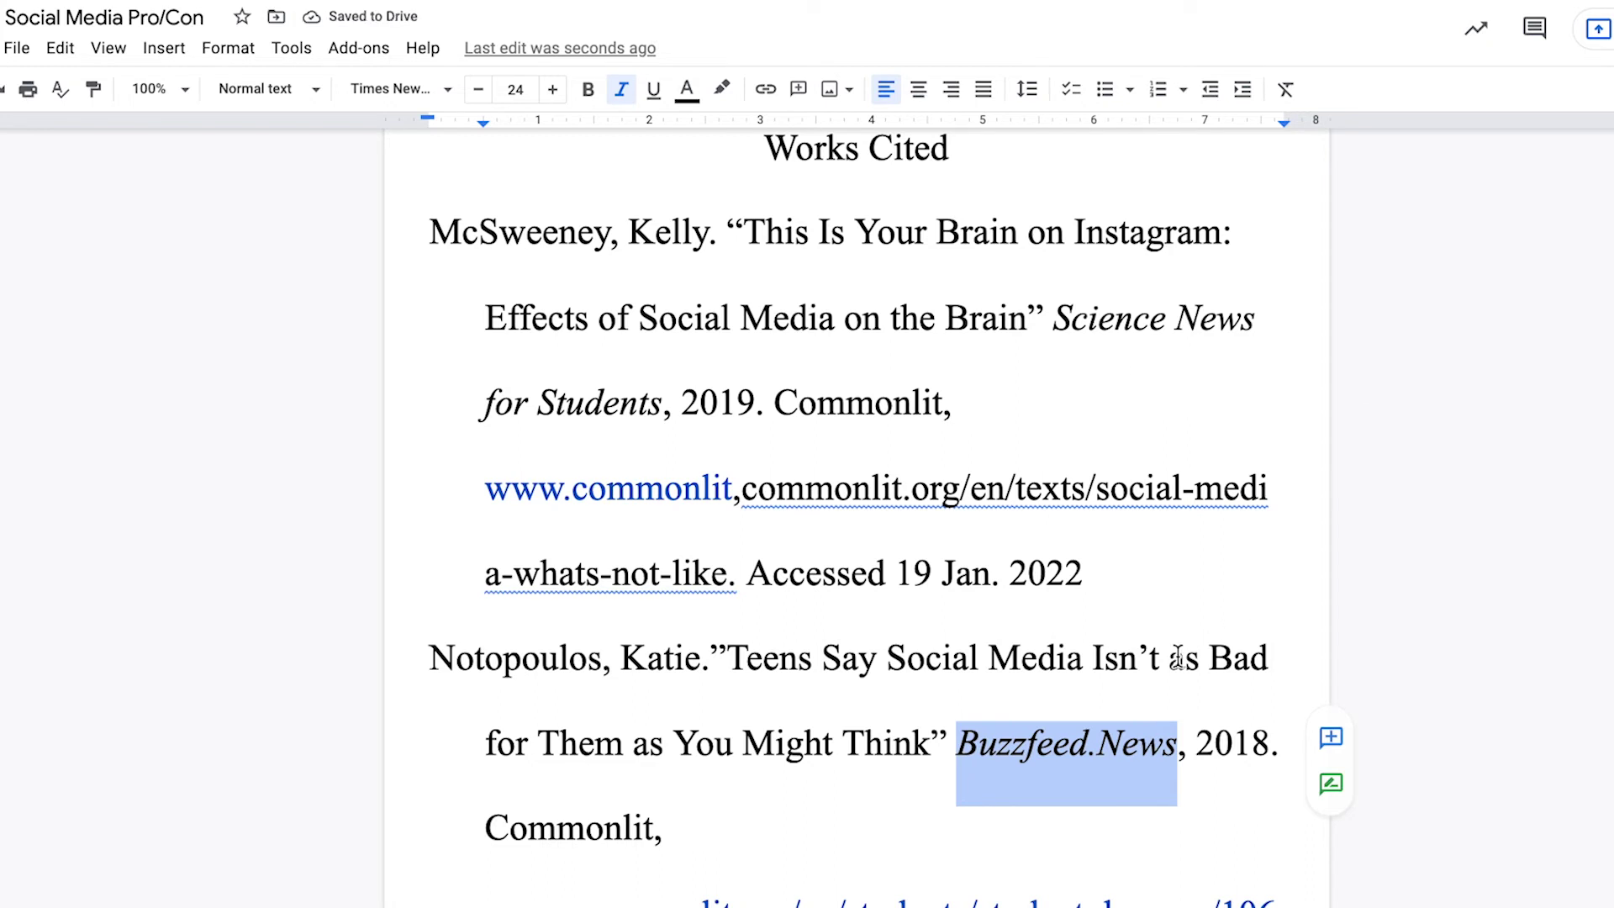
click(1089, 751)
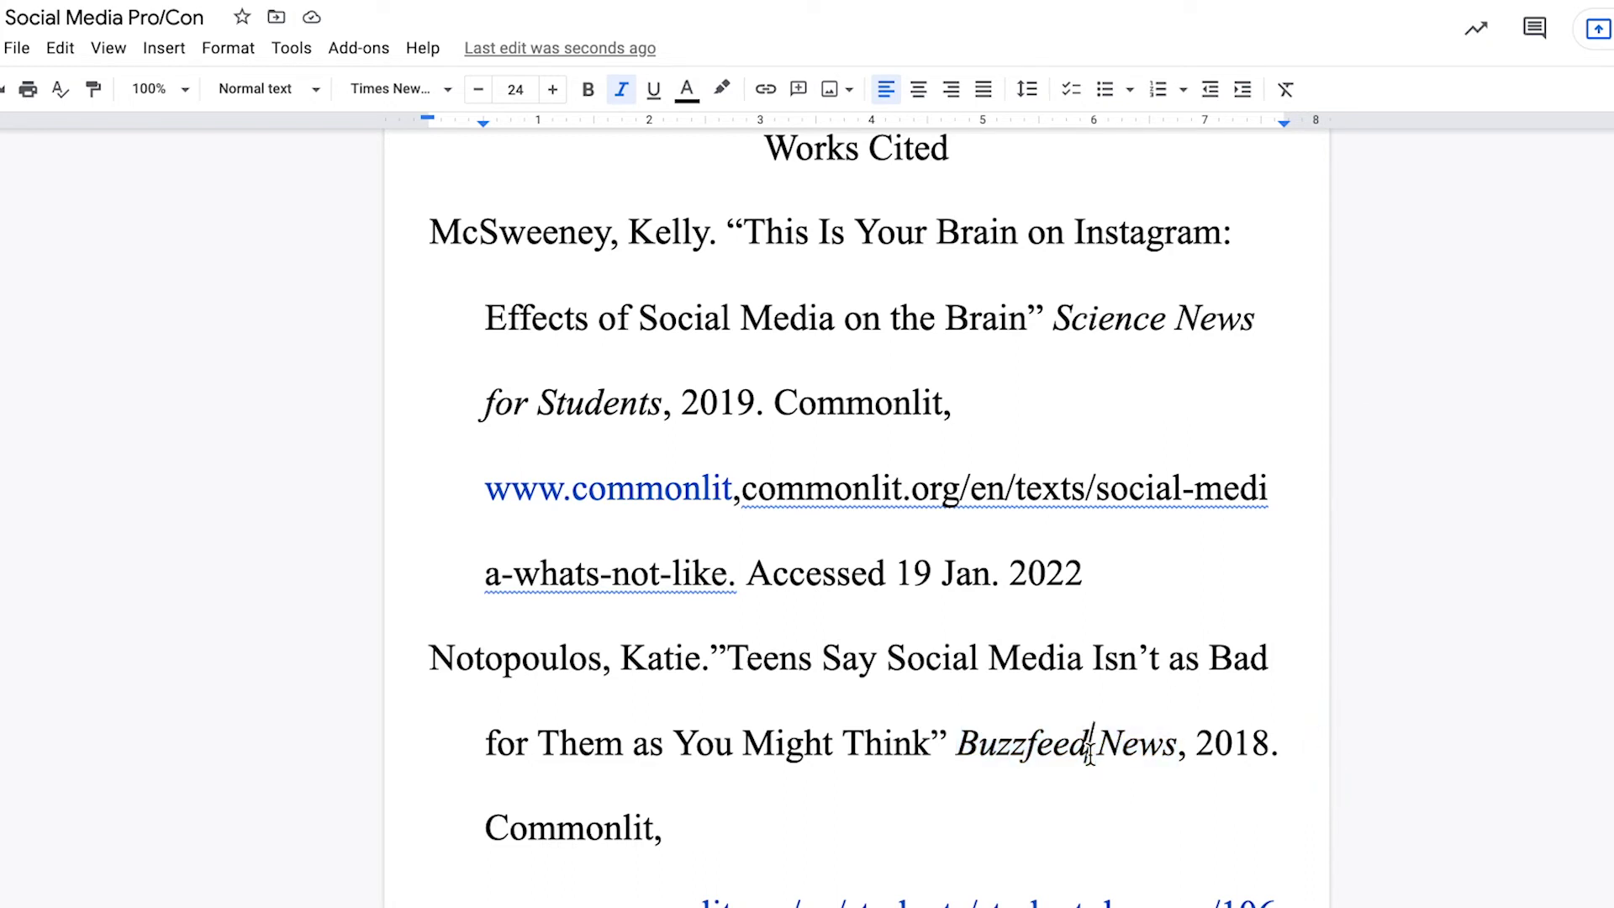
key(shift+Right)
Italicize the website name "Commonlit" in both citations
double_click(887, 413)
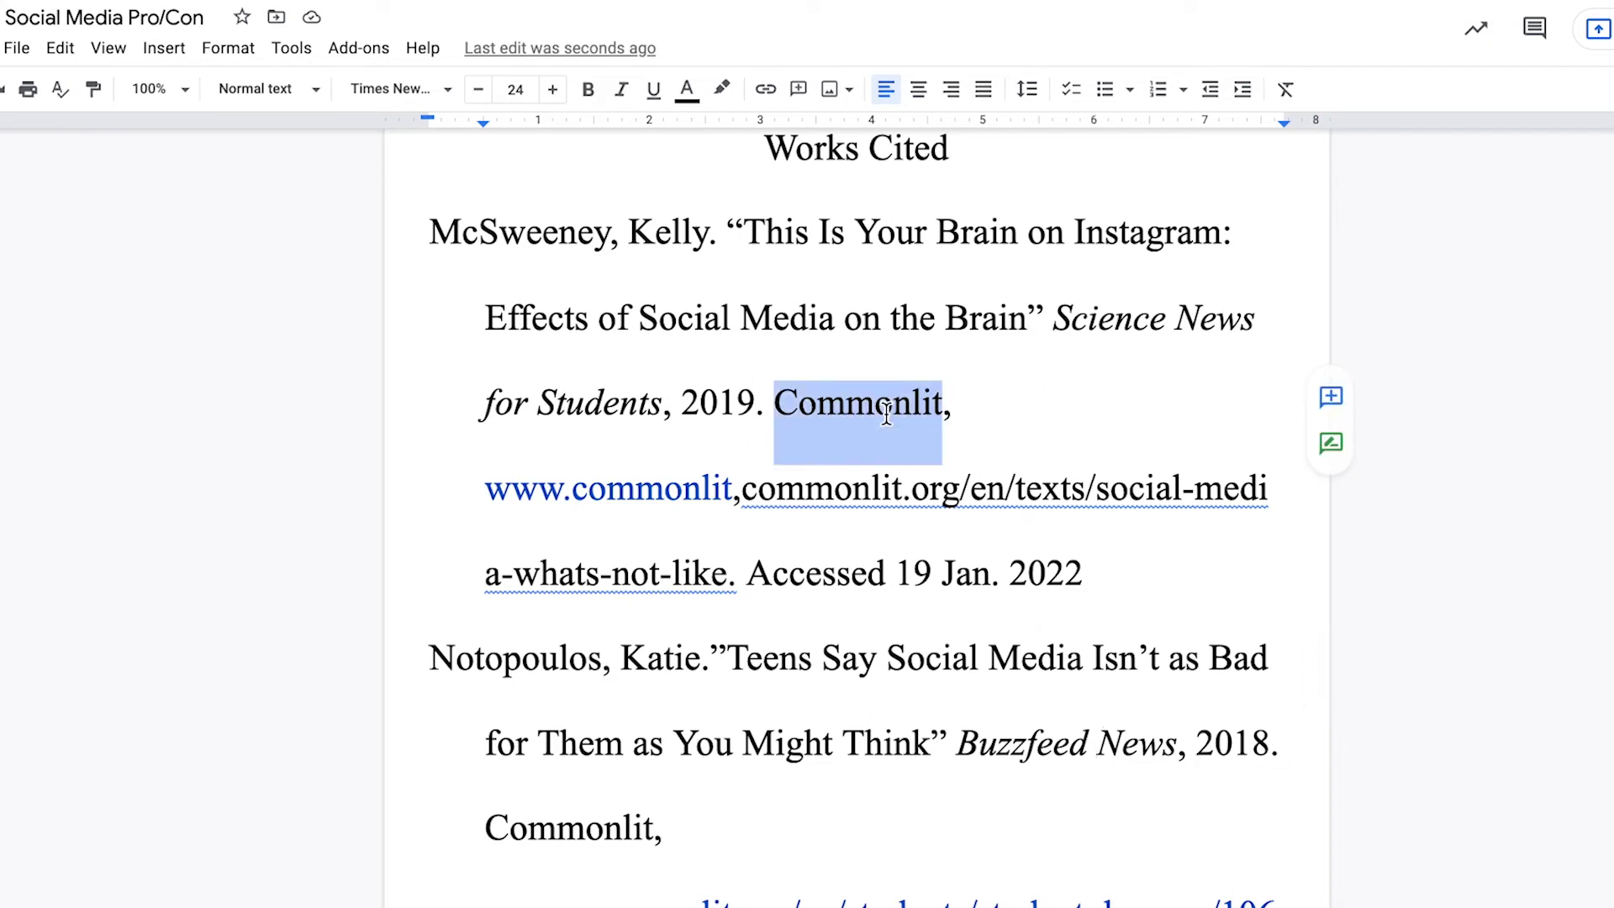
key(ctrl+i)
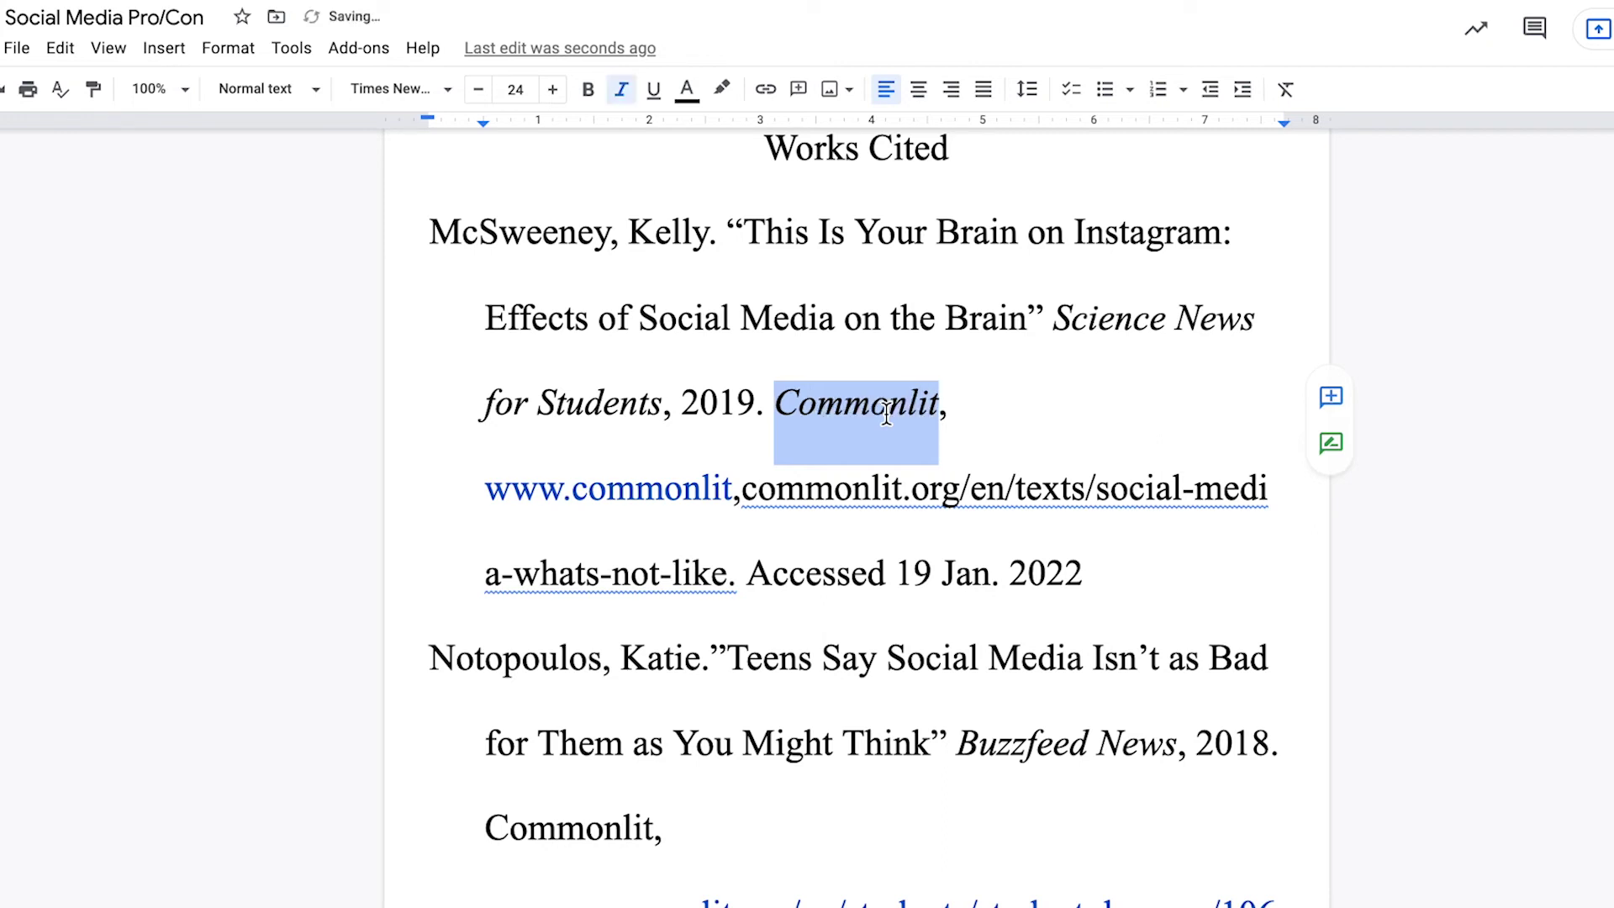
double_click(565, 834)
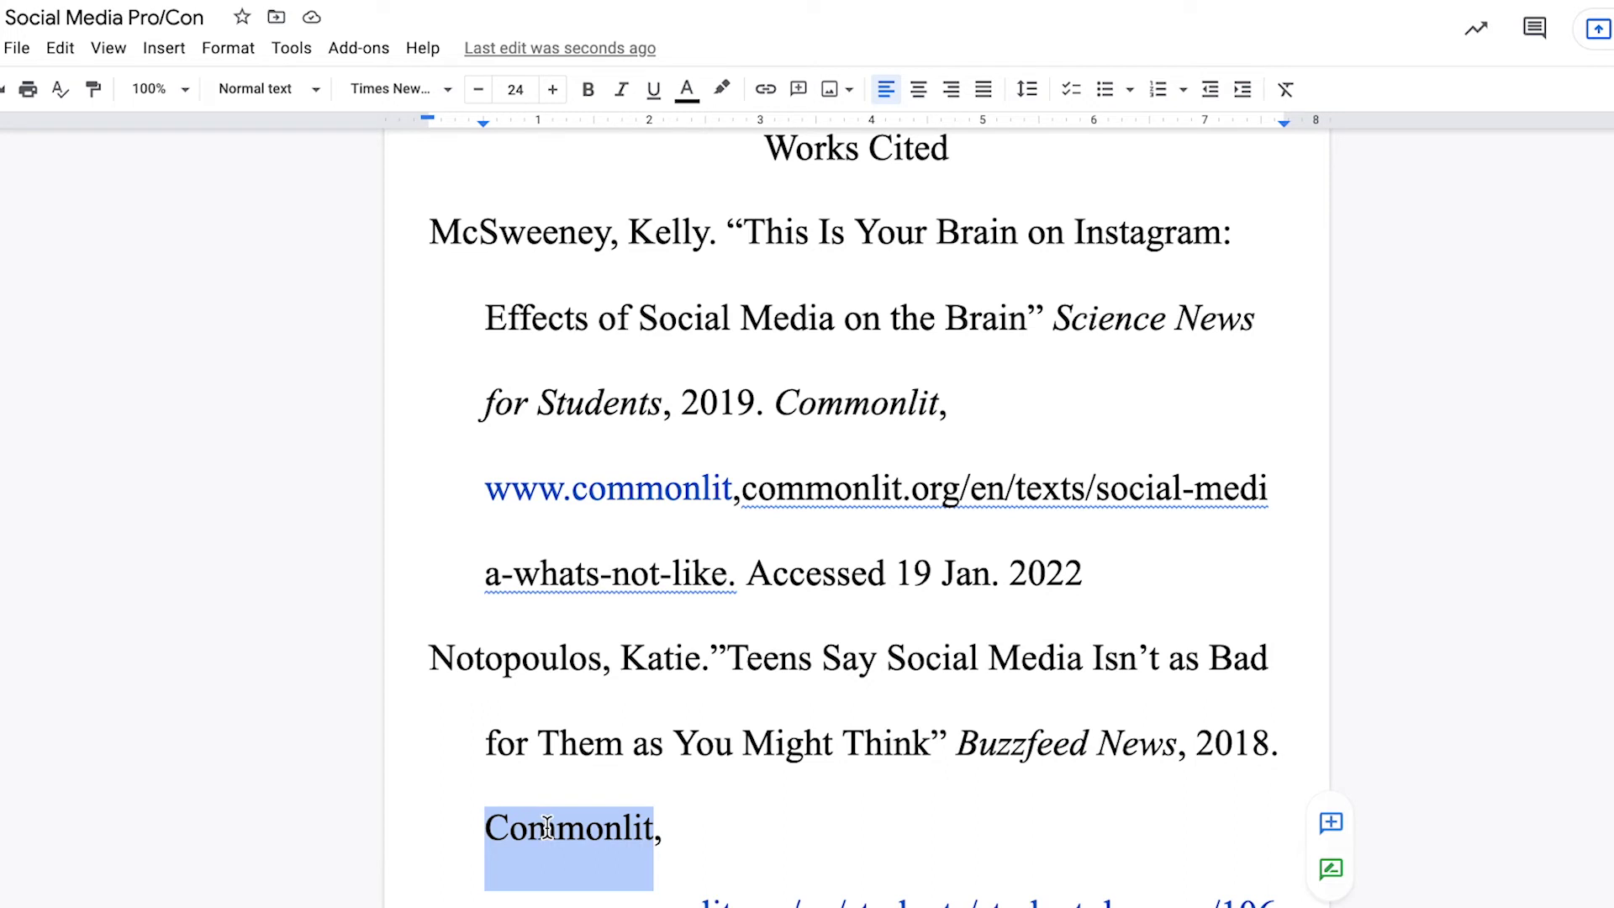
click(624, 94)
click(1392, 523)
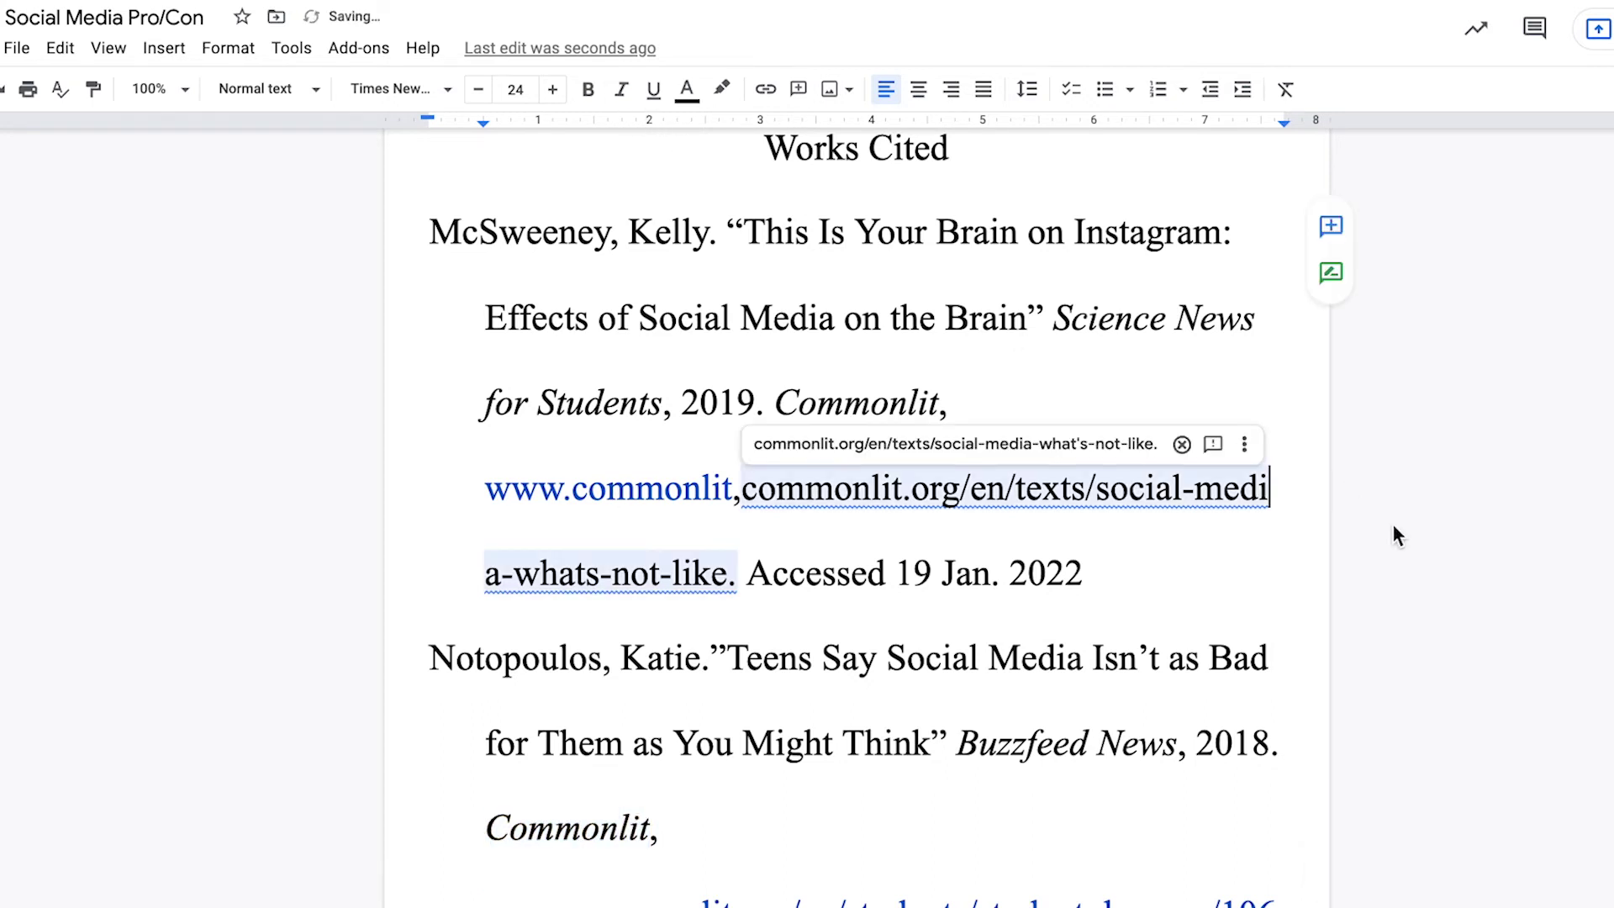
click(1418, 595)
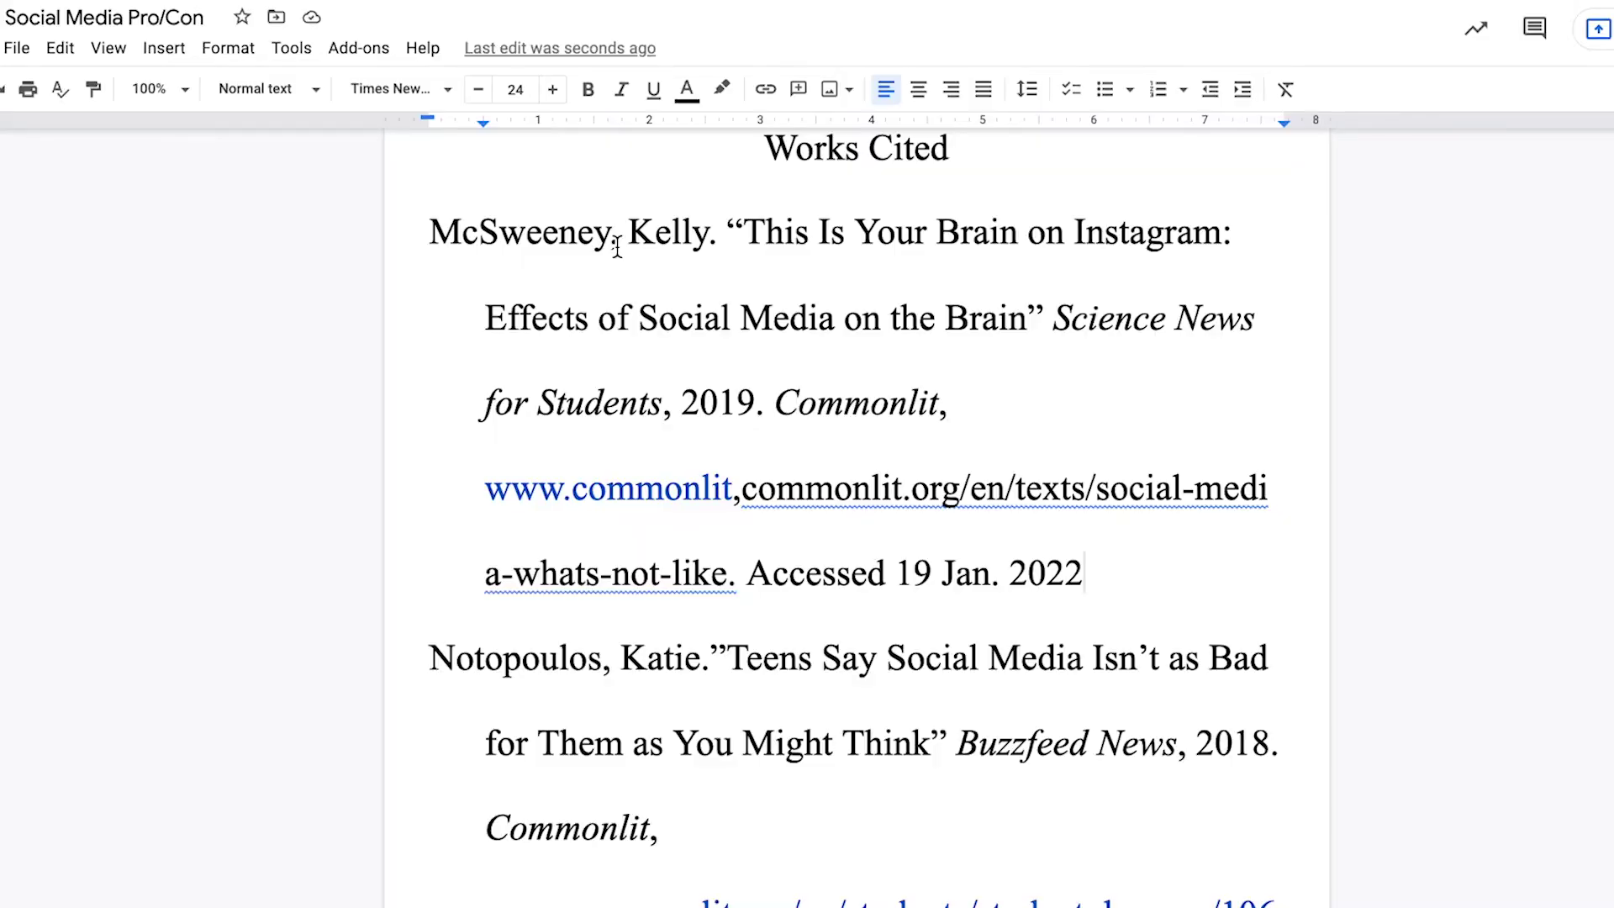
Add a period after "Brain" inside the closing quotation mark of the first citation's title
click(618, 246)
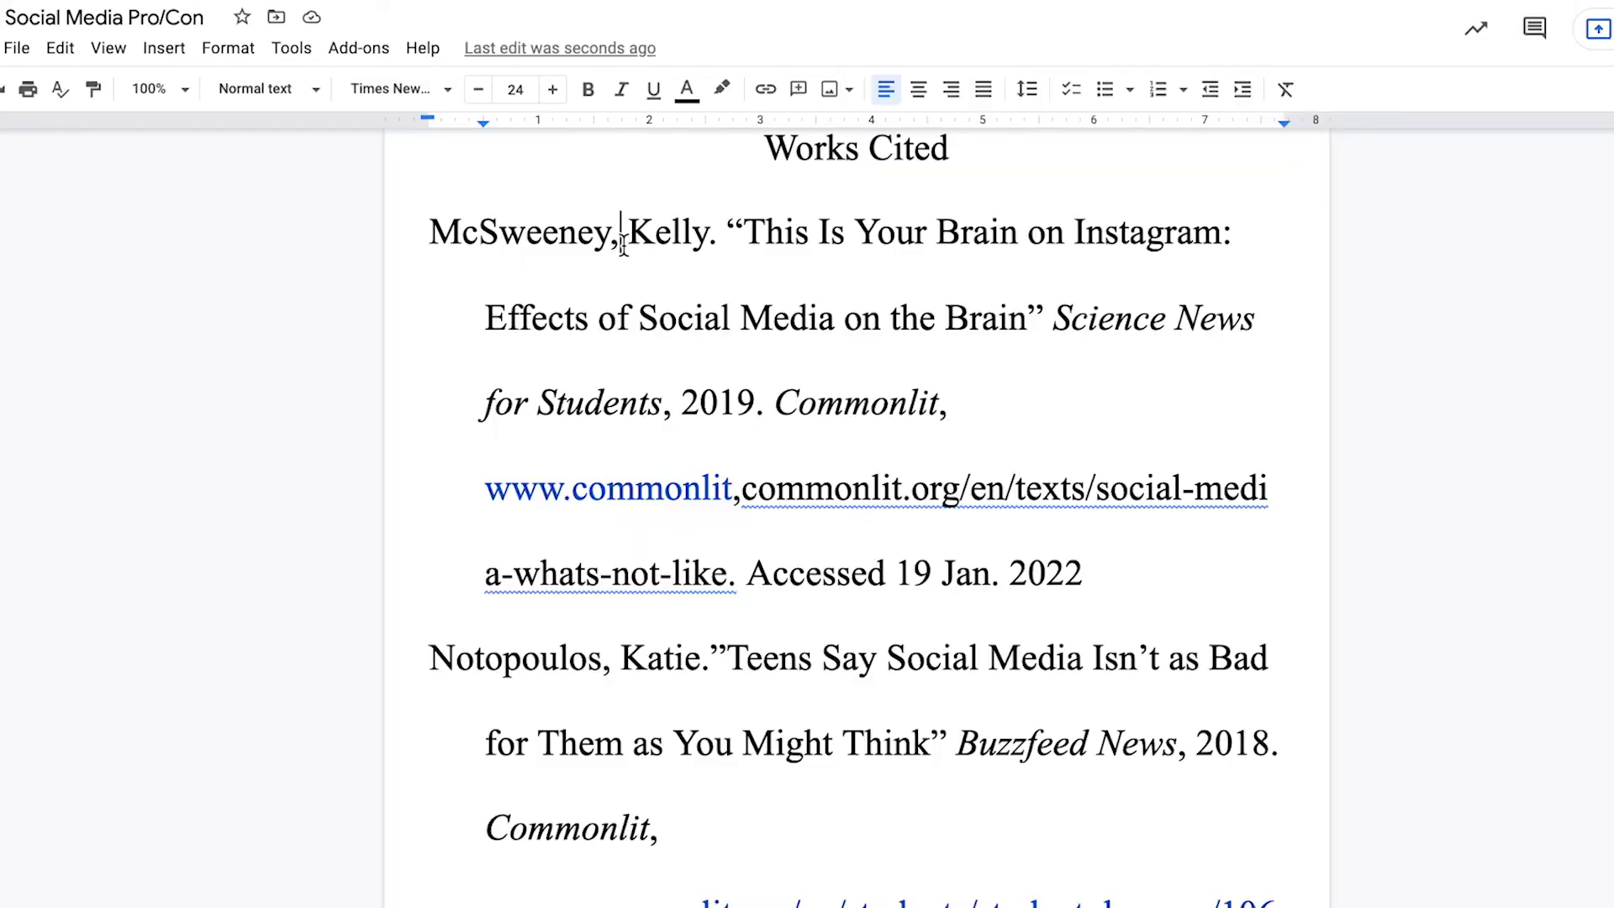
double_click(733, 233)
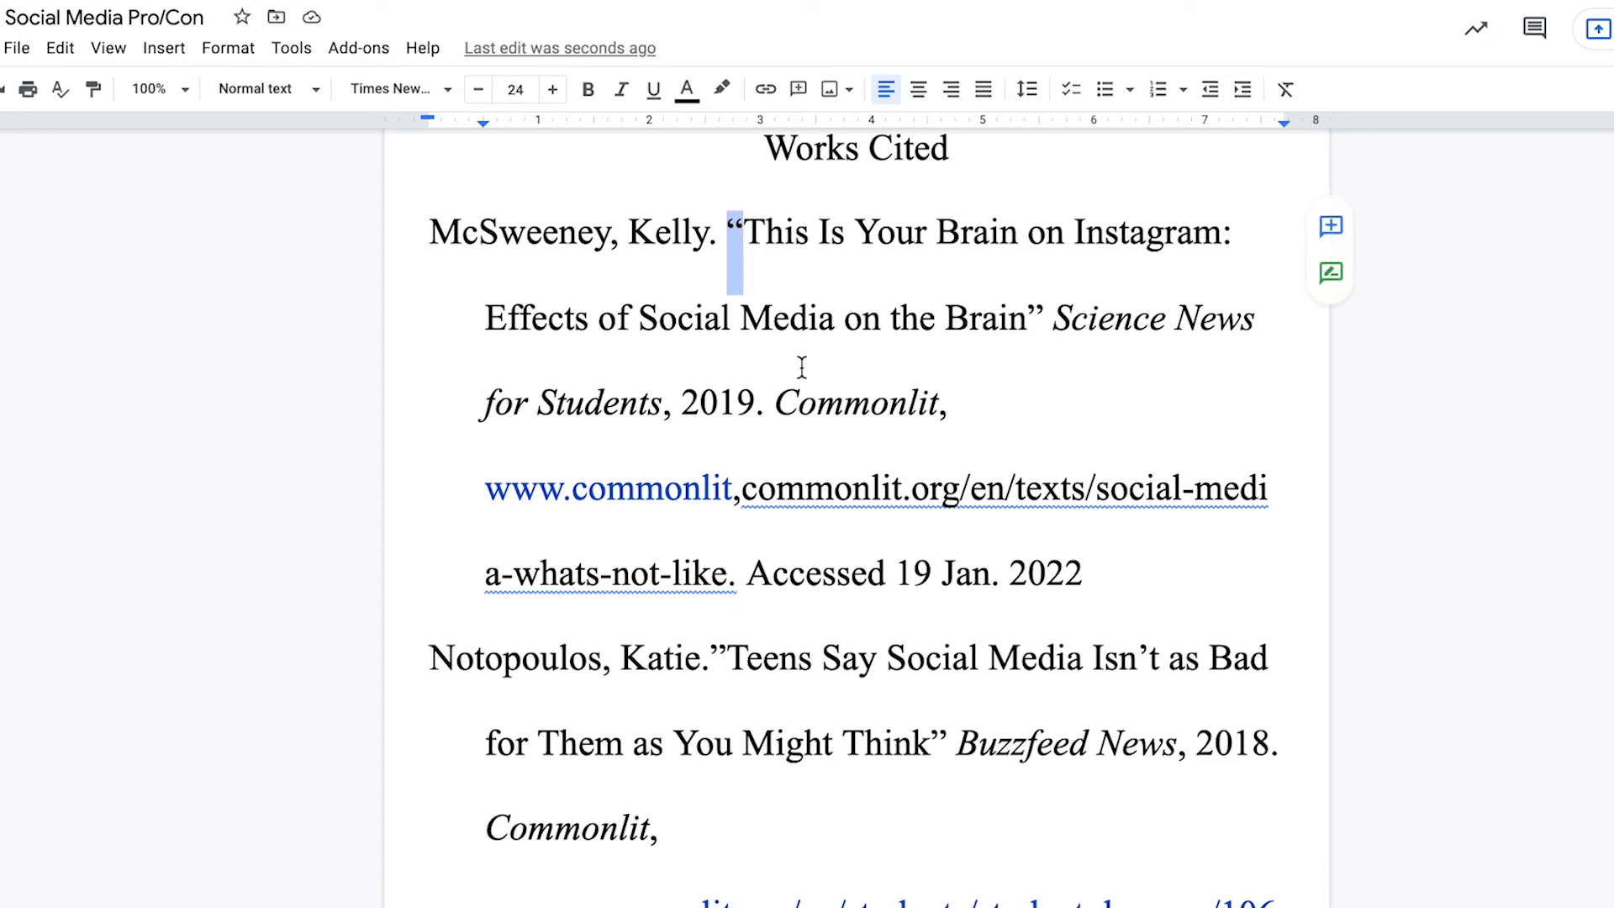
click(1033, 330)
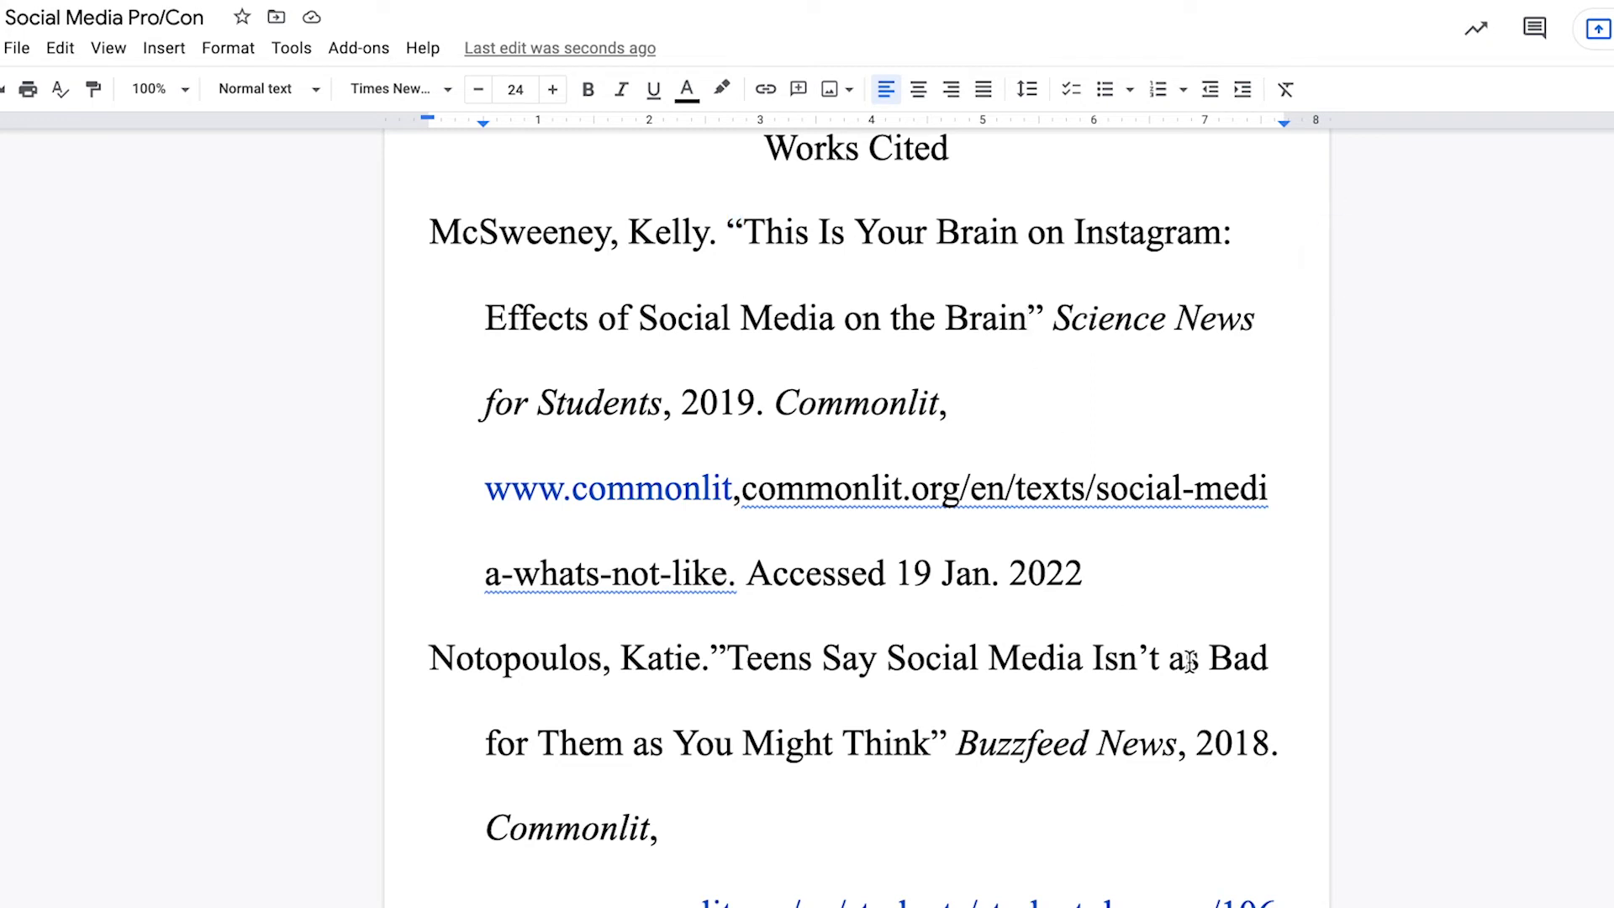
text(.)
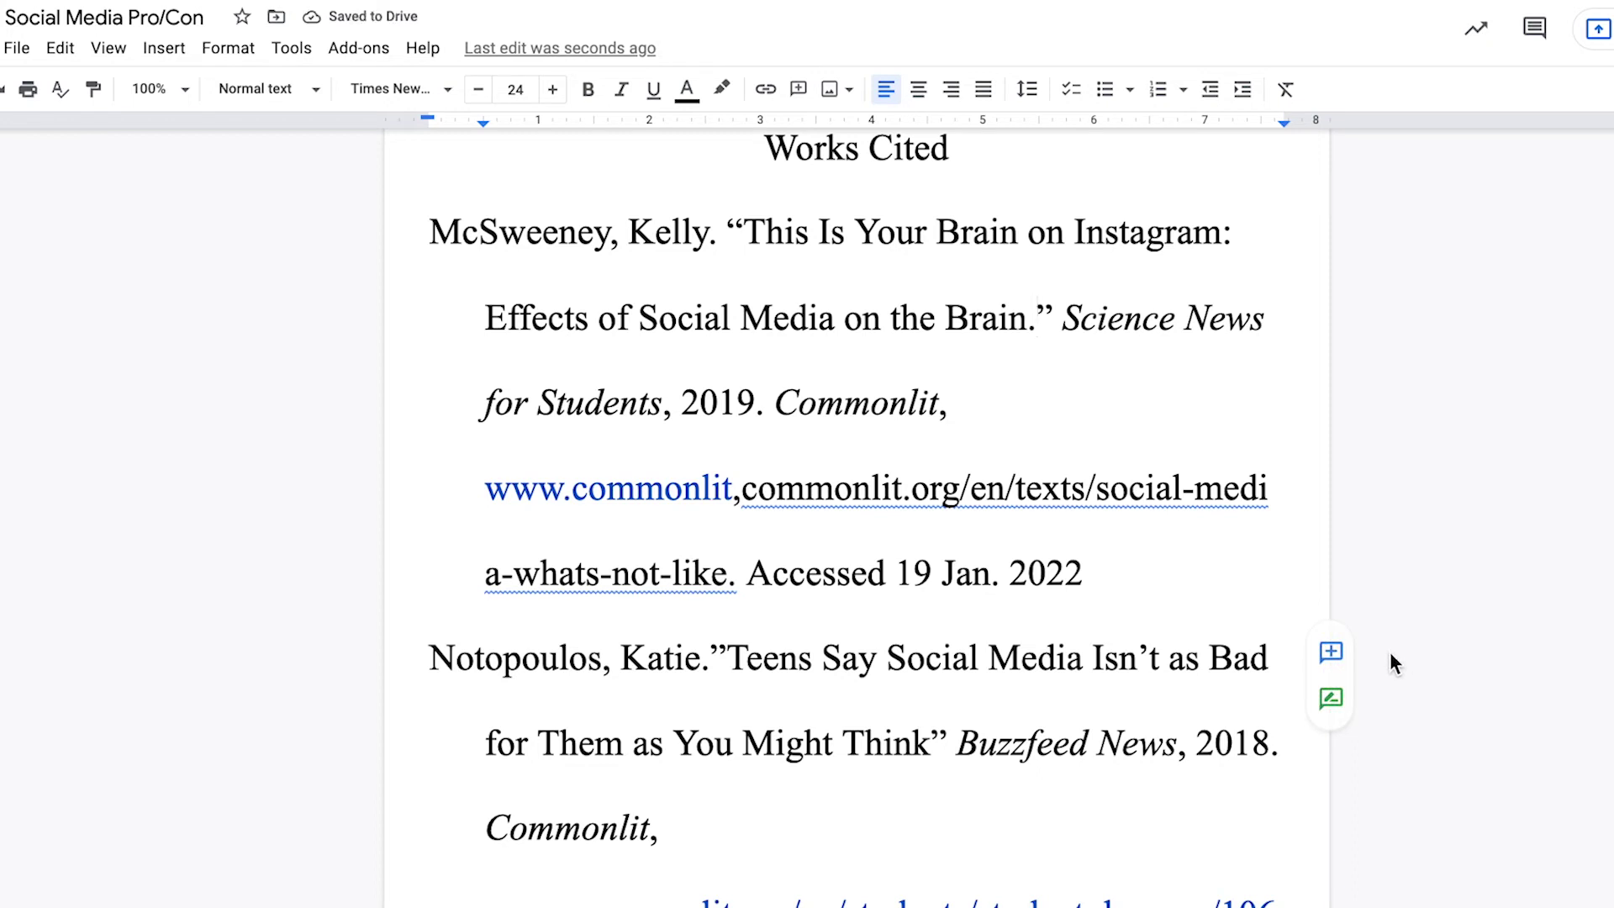
click(667, 412)
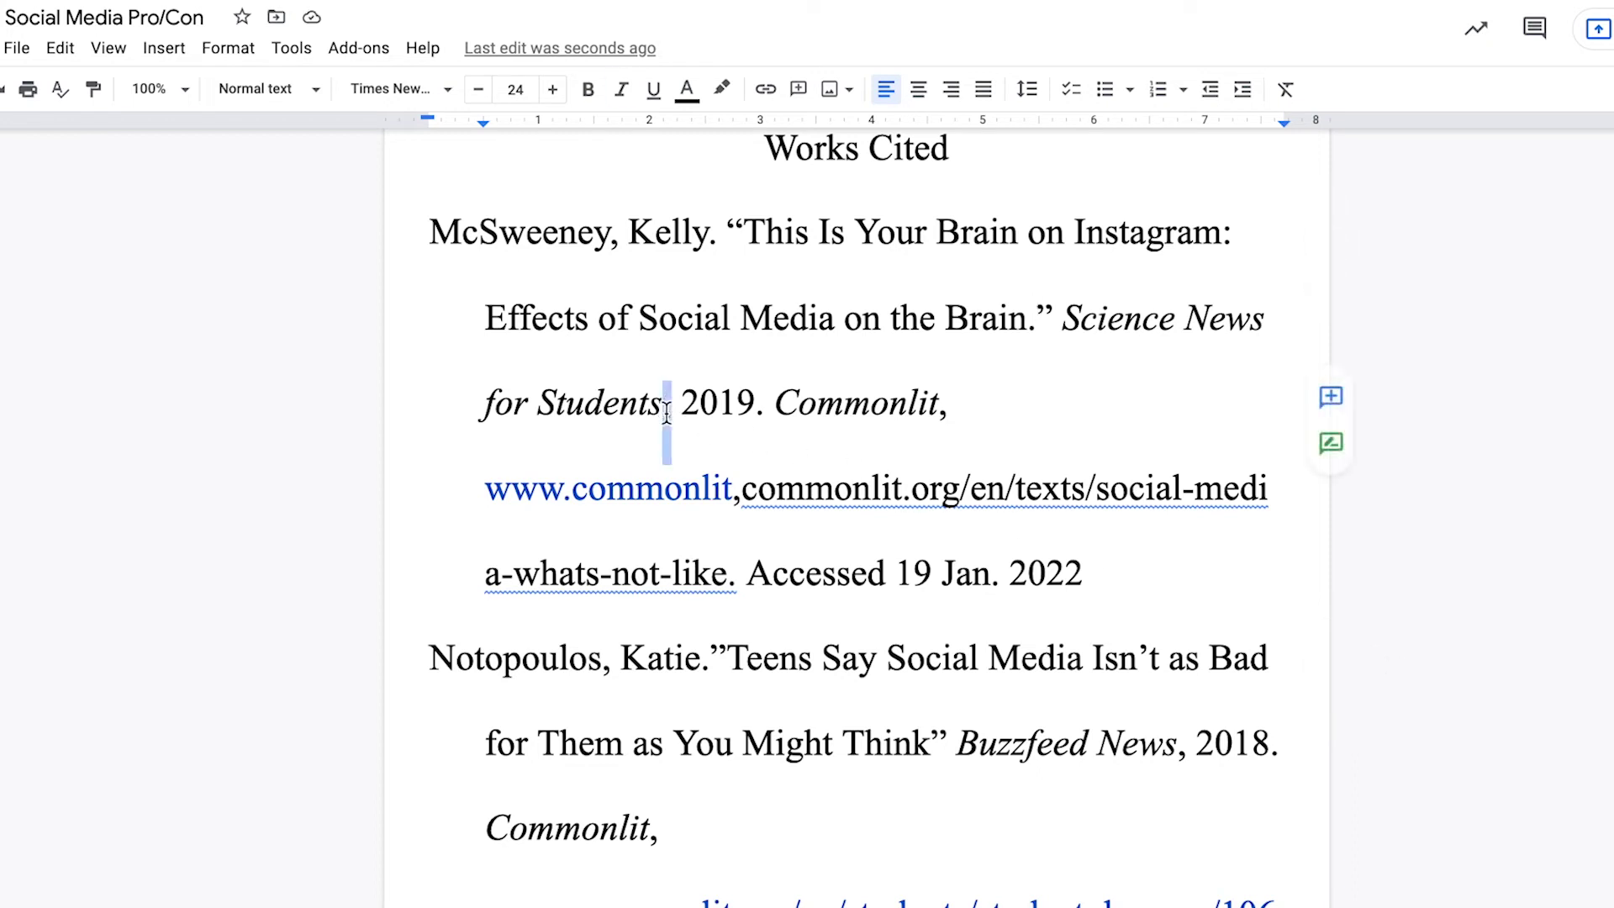
click(759, 416)
double_click(795, 493)
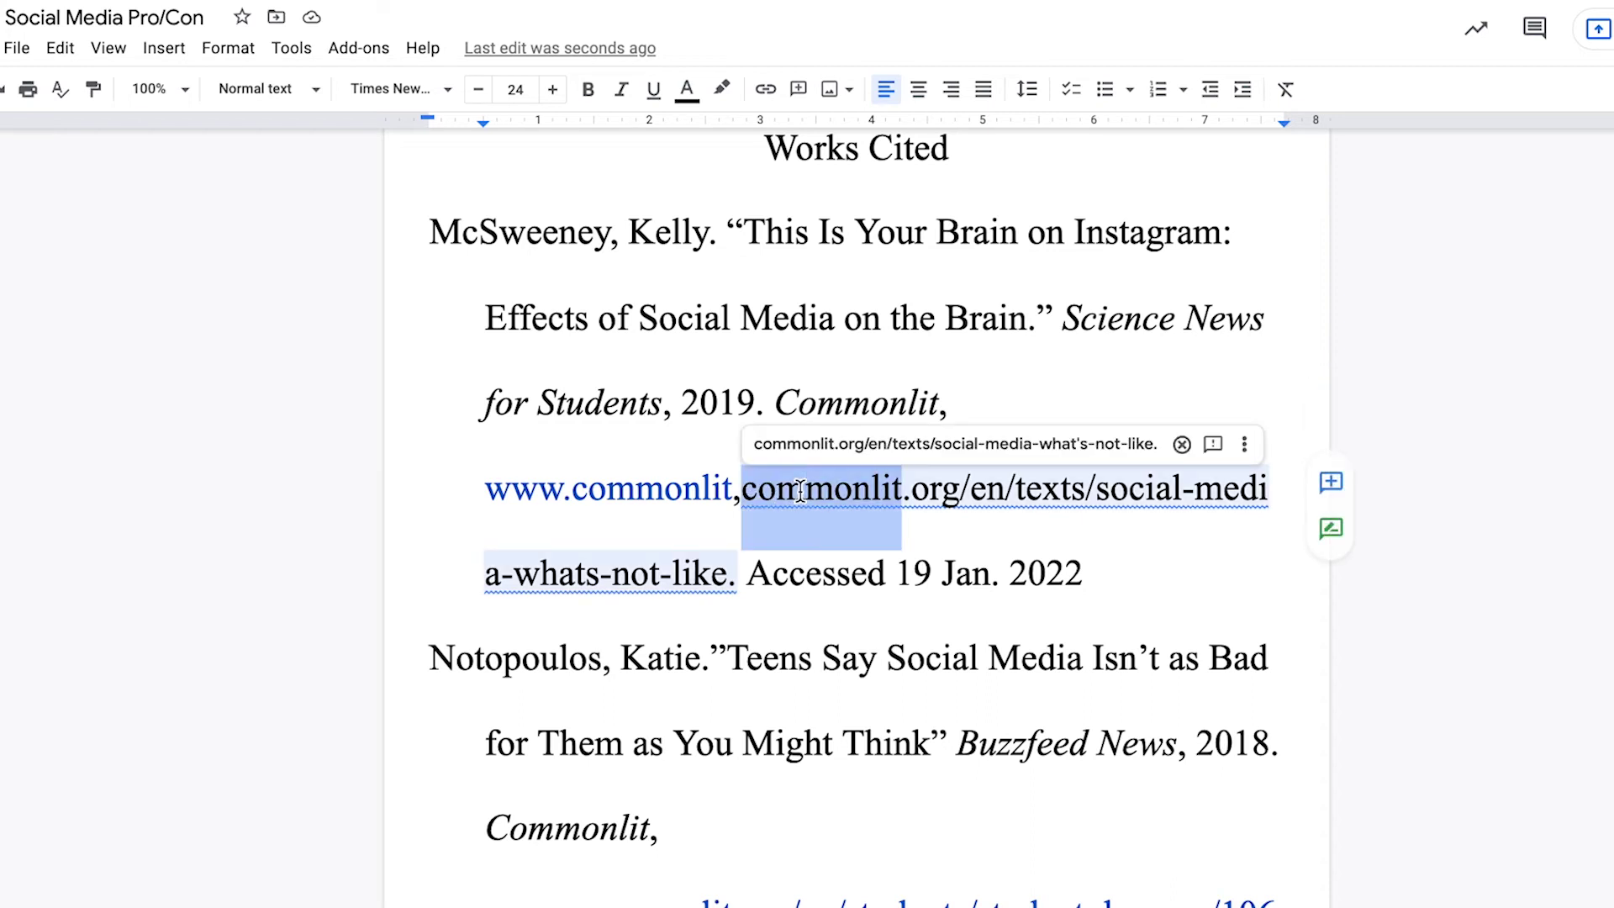
key(BackSpace)
key(BackSpace)
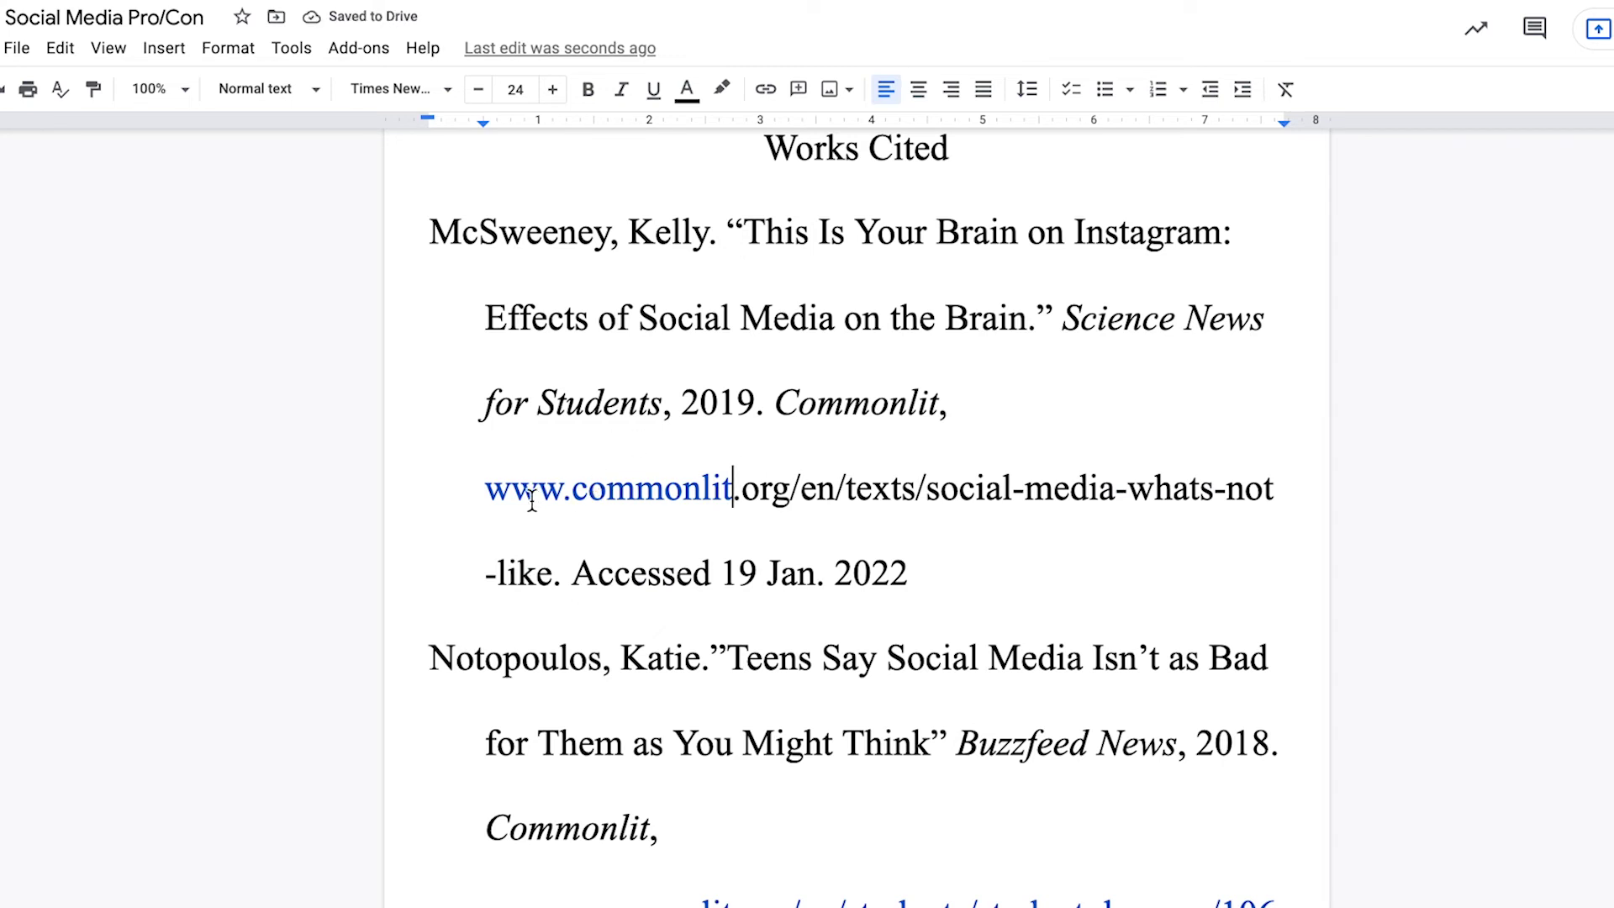
Remove the partial link in the first citation and link the full URL through "-like", with no space before the period
drag(523, 496, 618, 491)
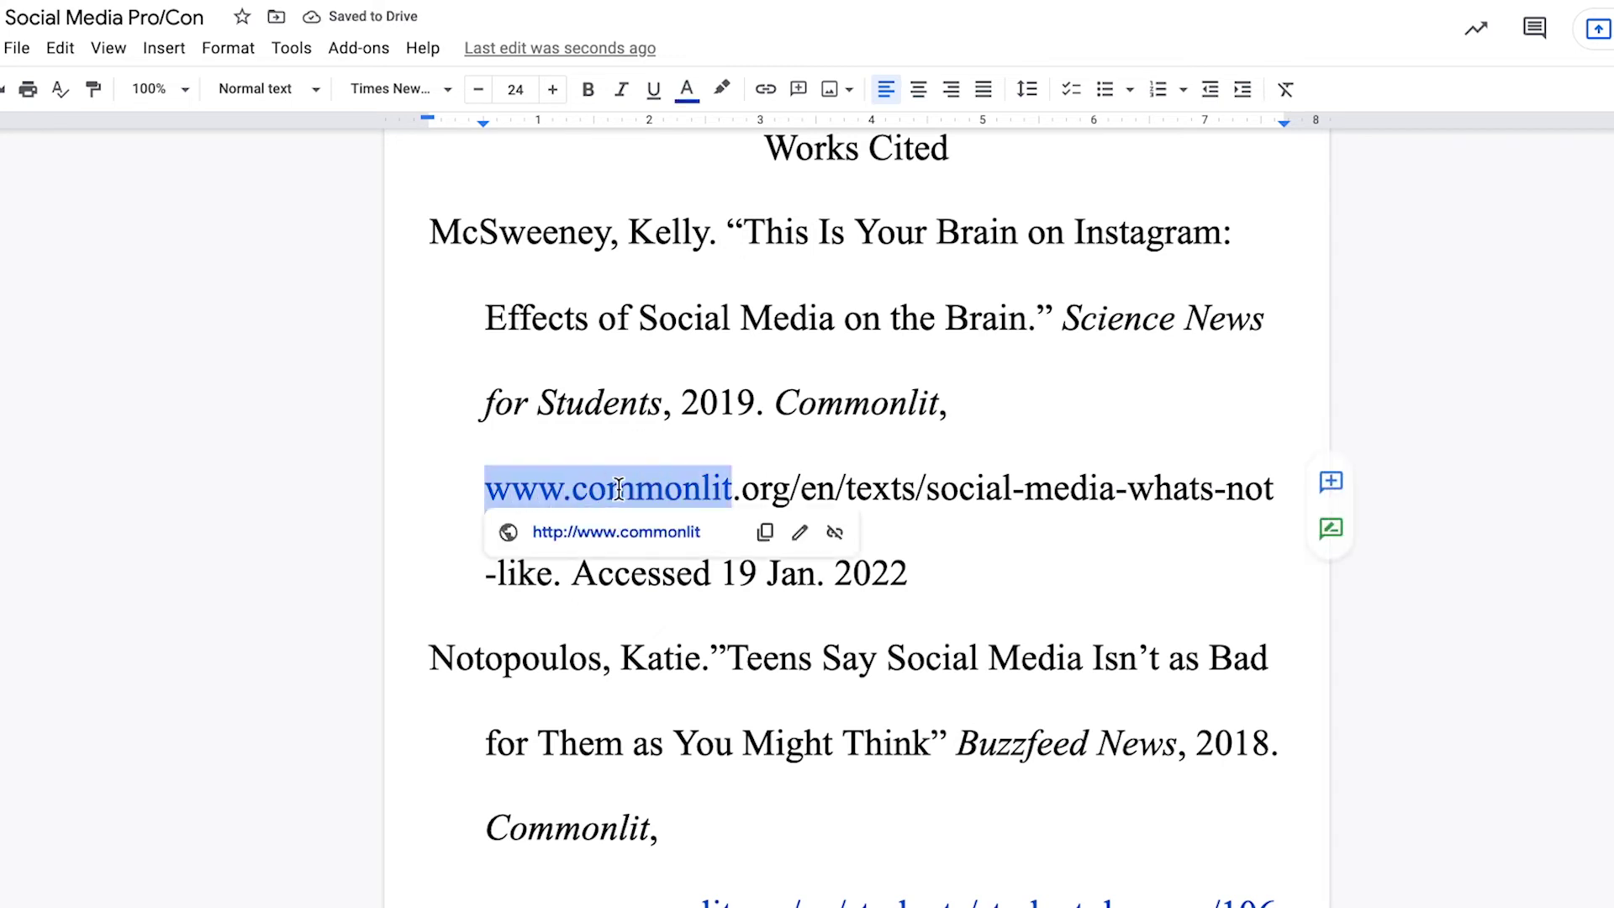
click(834, 532)
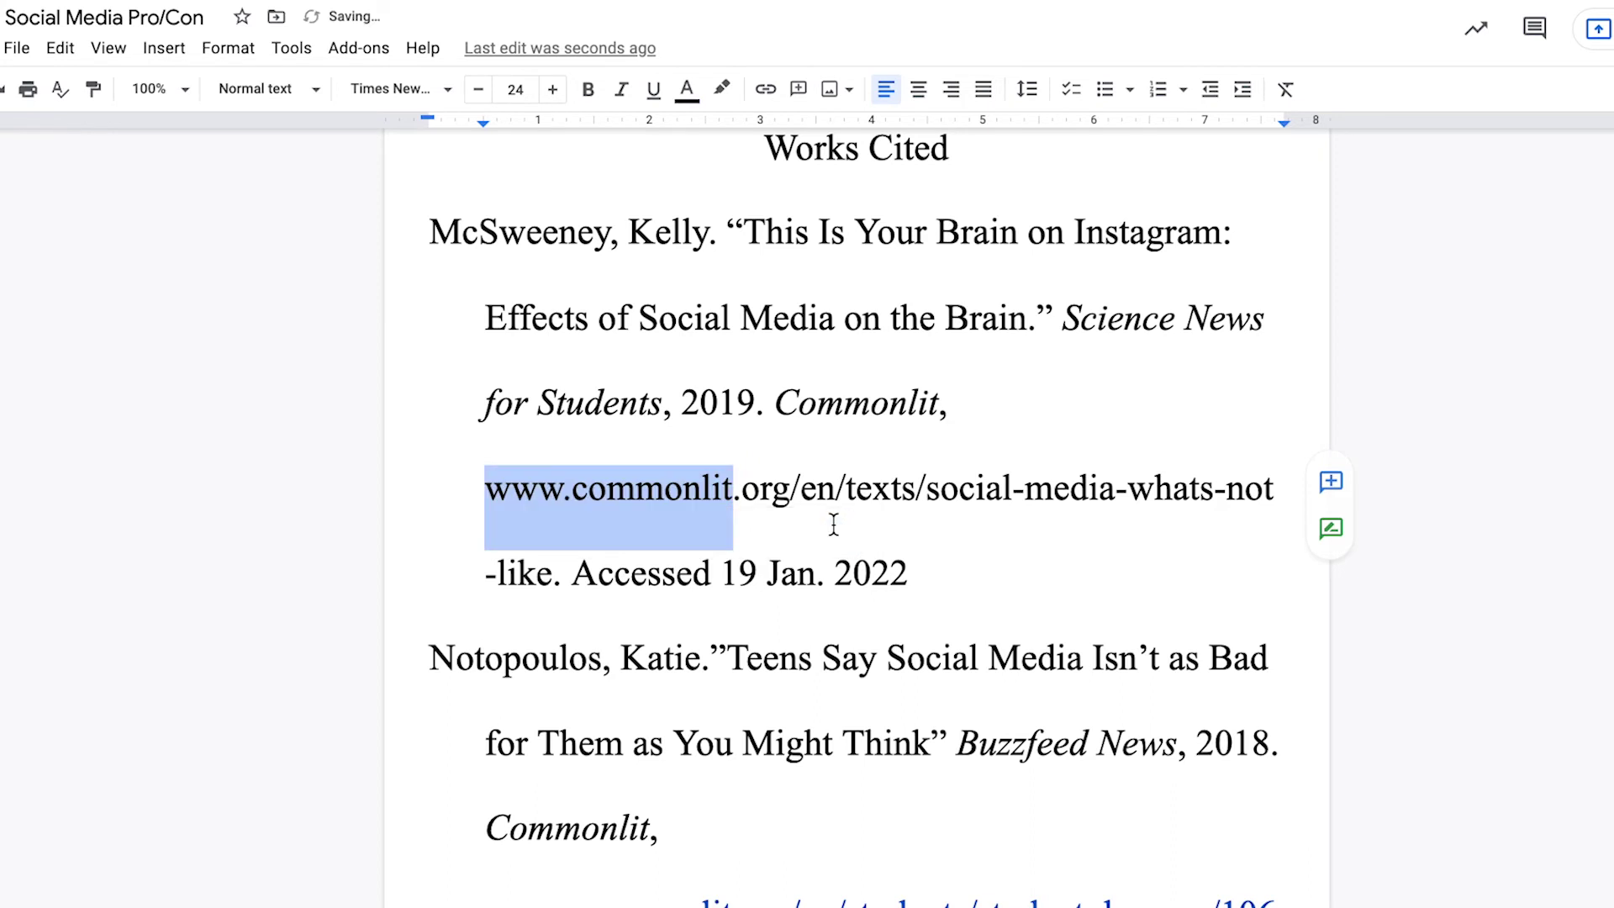
click(563, 564)
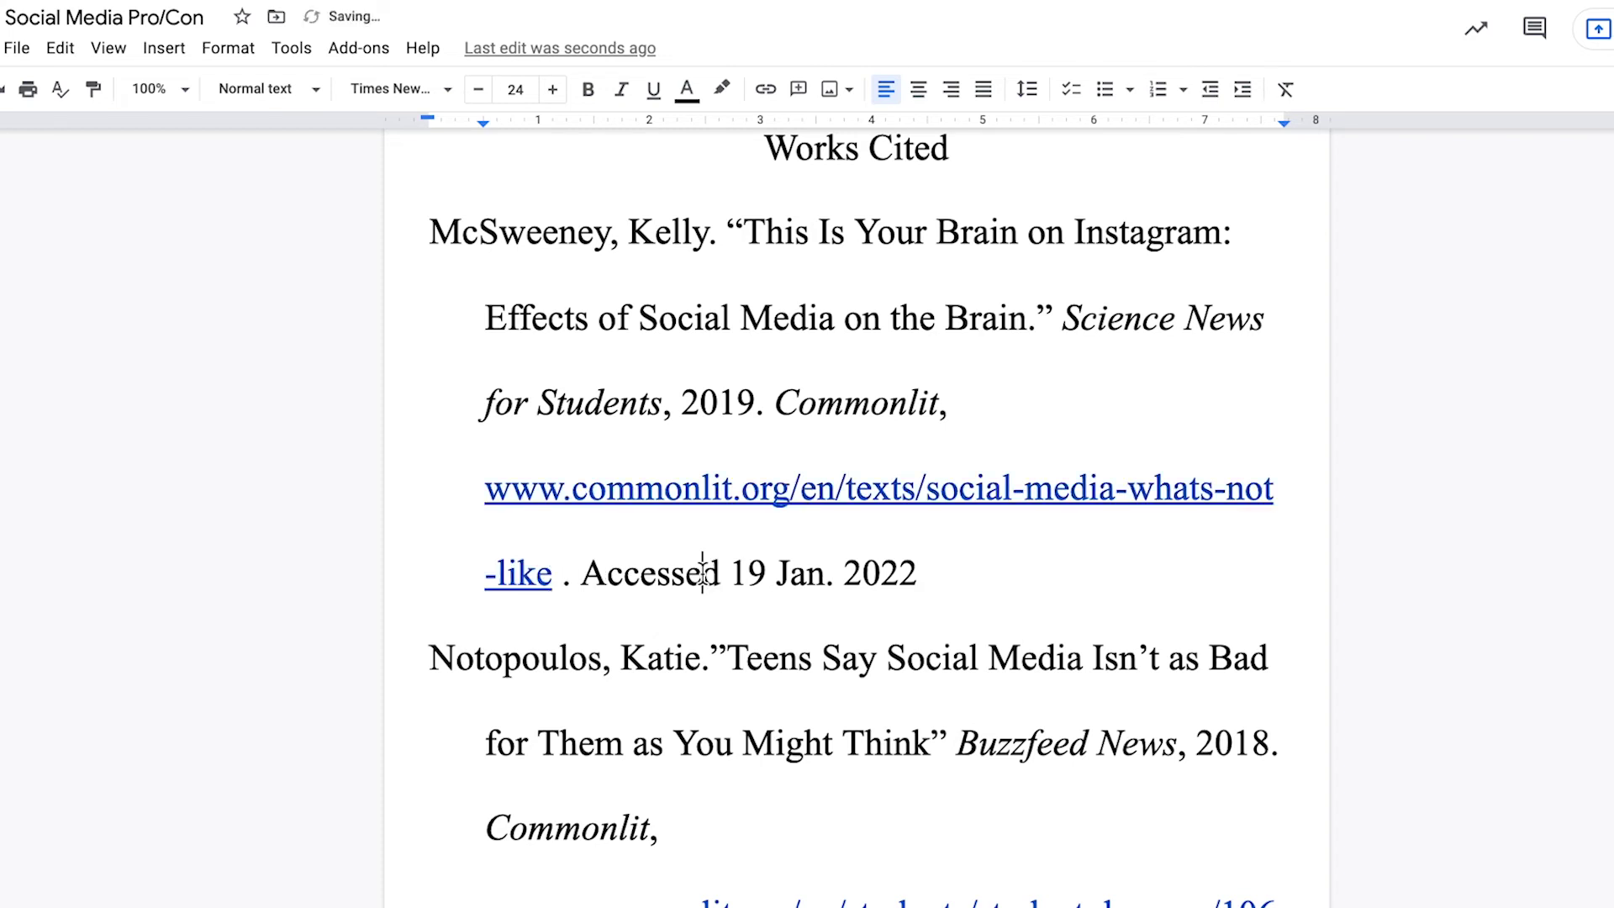
key(BackSpace)
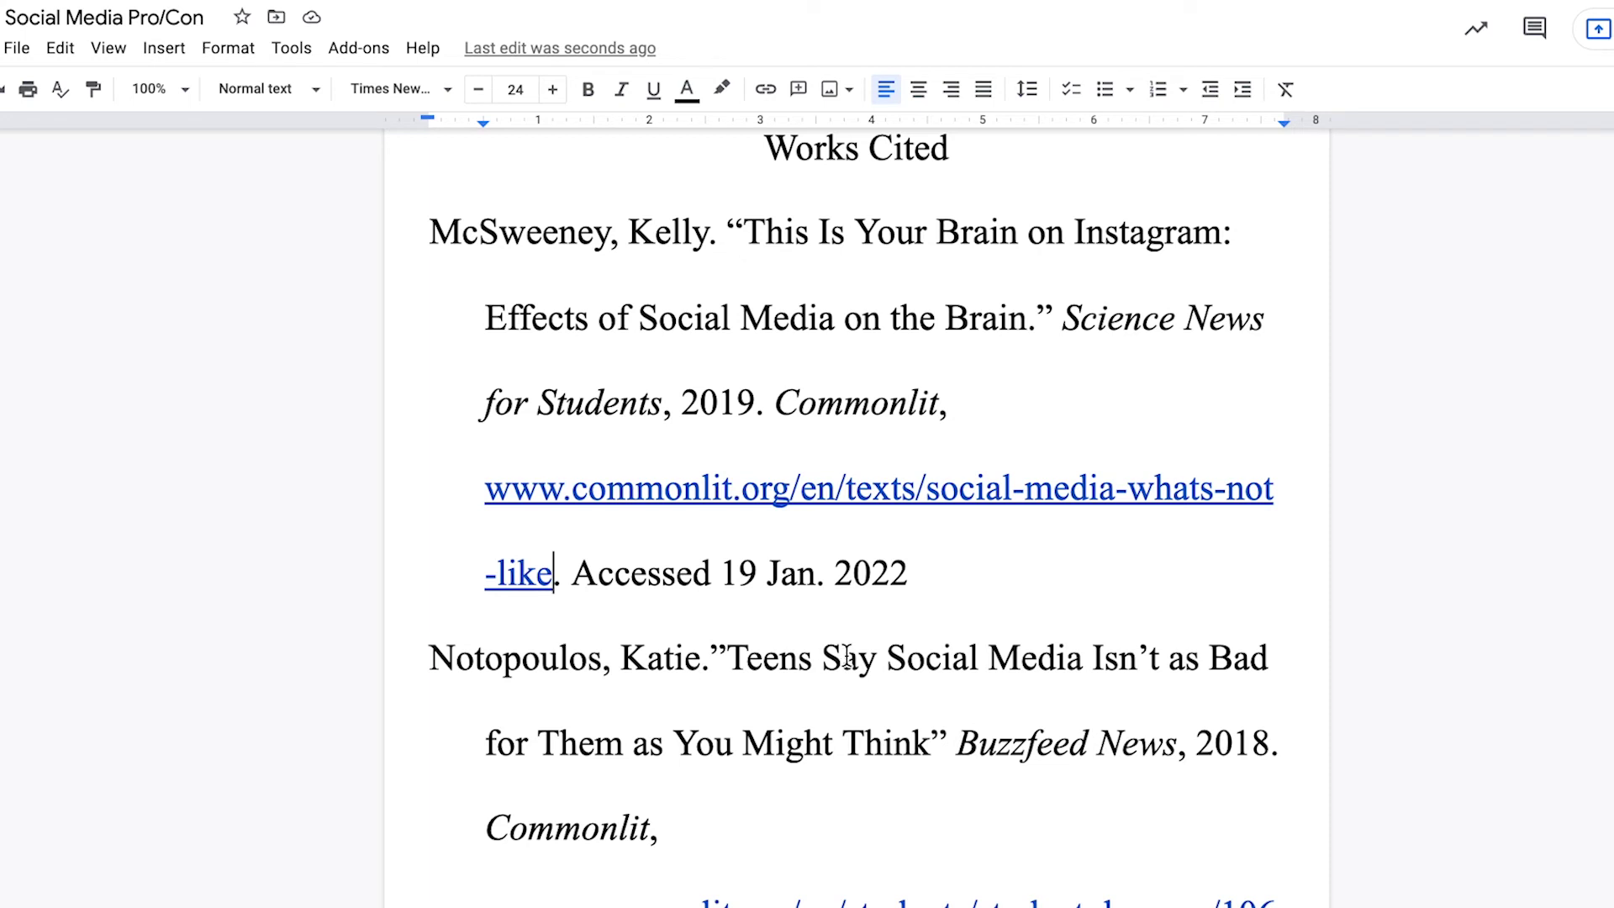
Check the punctuation around the first citation's access date and add a period after "2022"
double_click(824, 580)
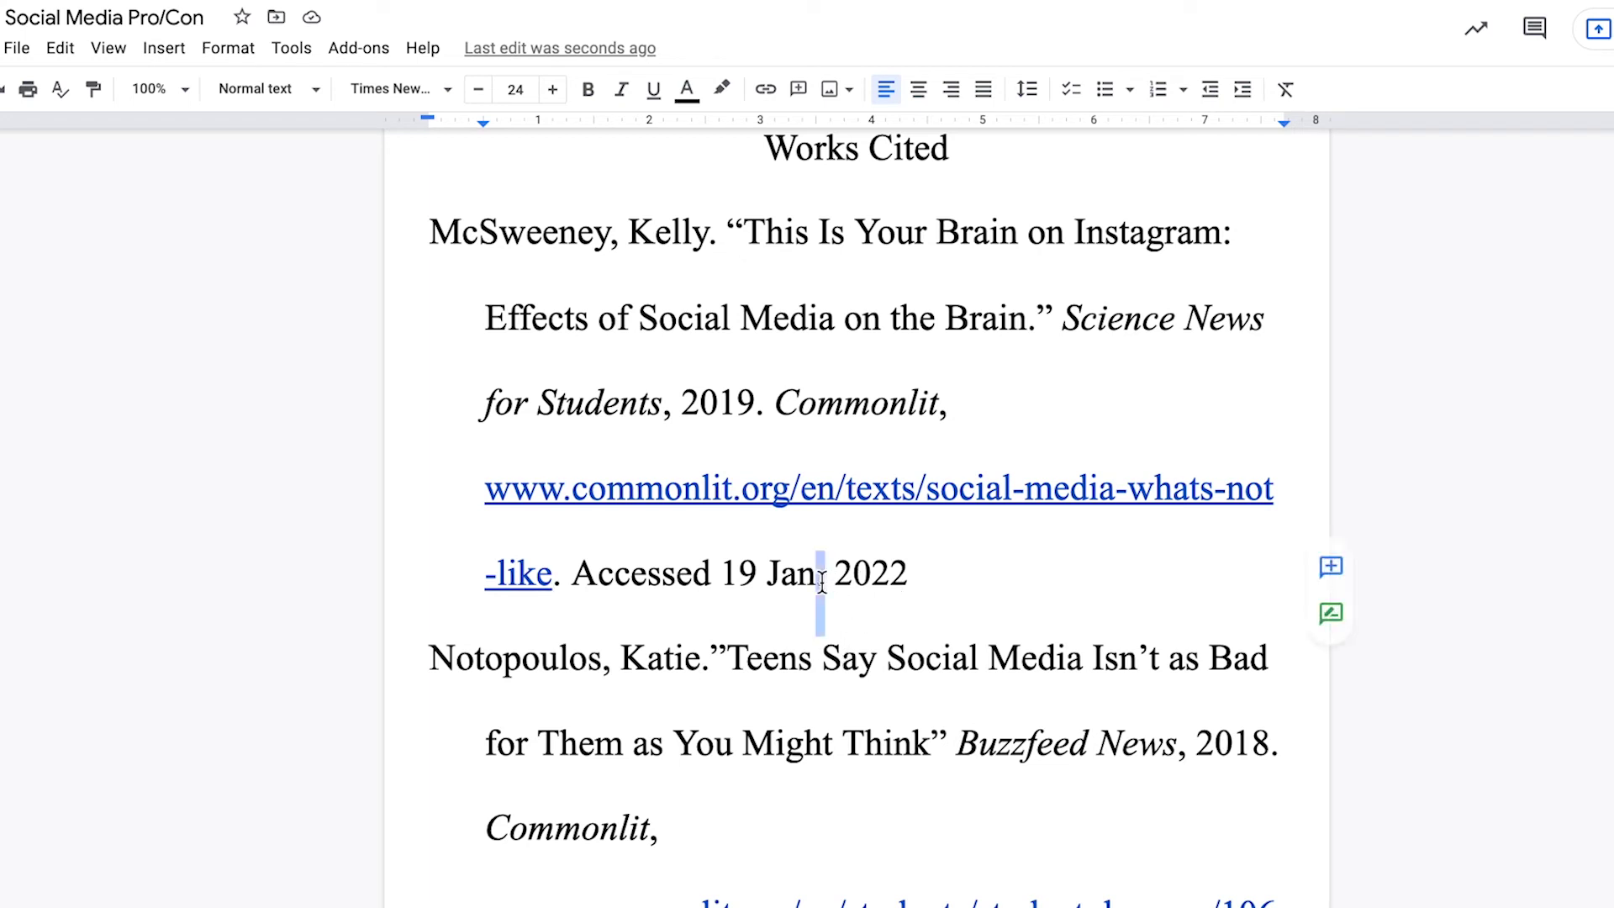
double_click(560, 588)
drag(469, 509, 451, 597)
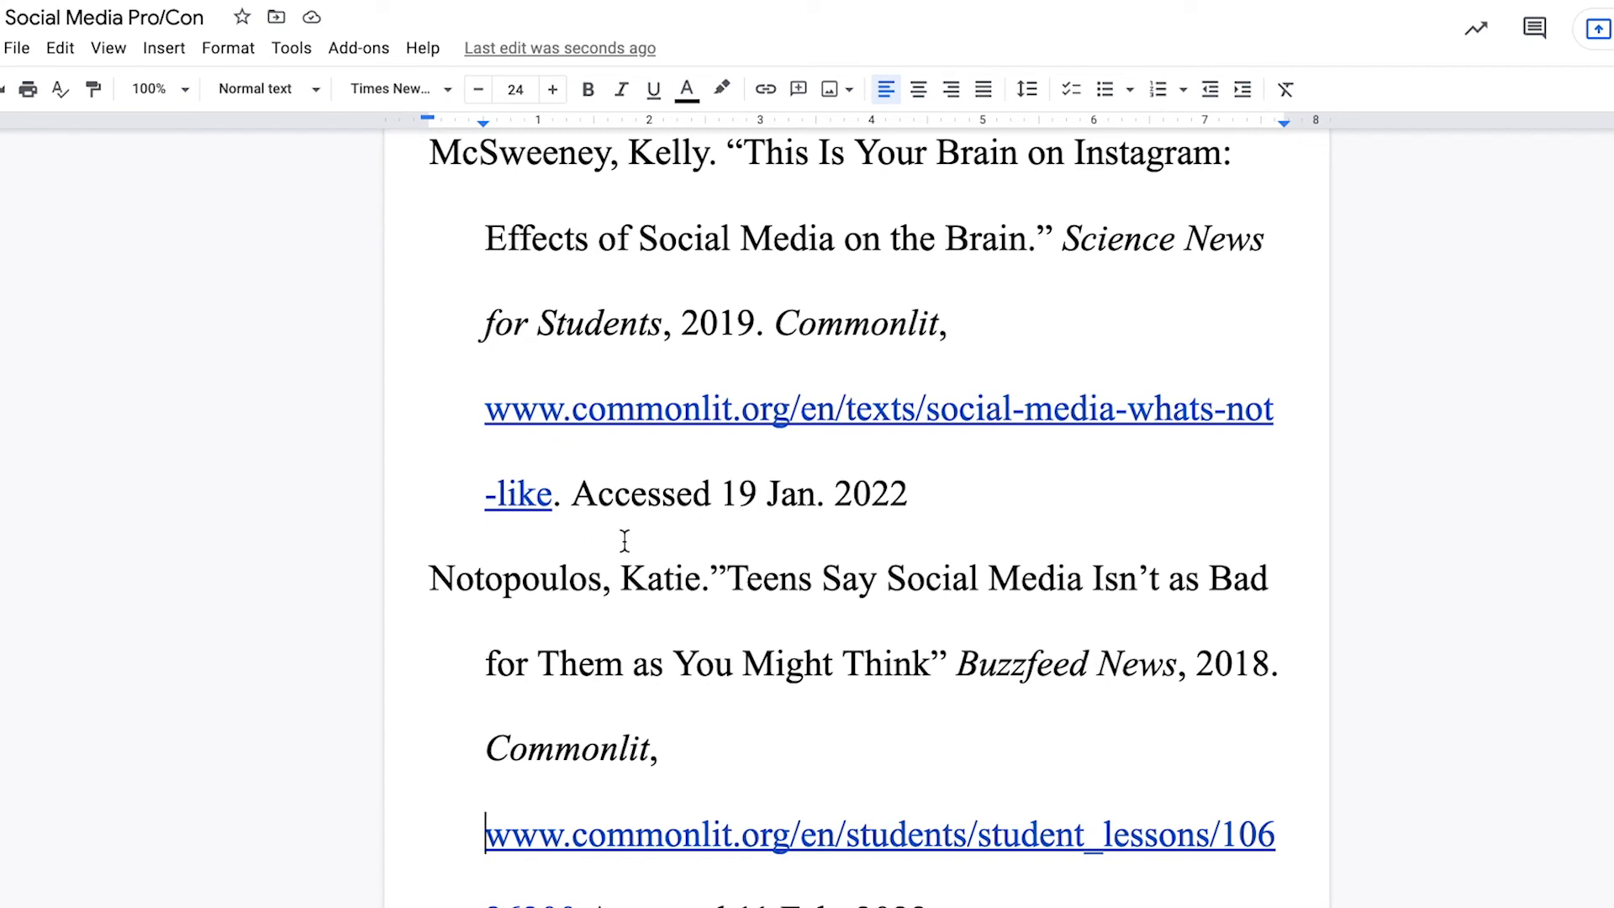
drag(814, 501, 821, 511)
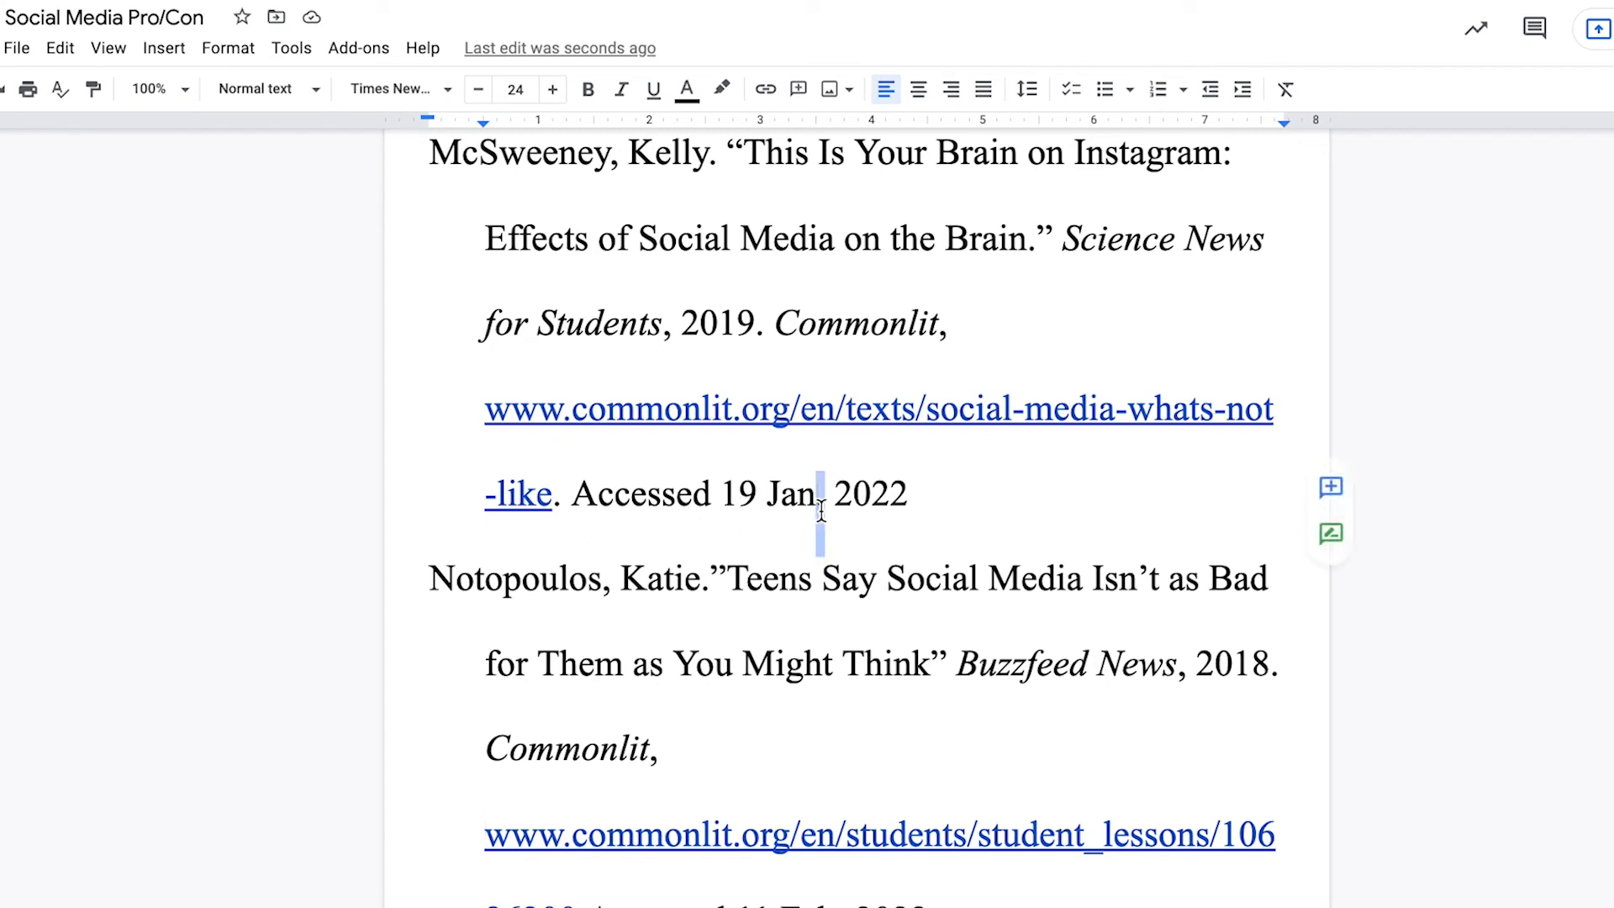
click(959, 485)
text(.)
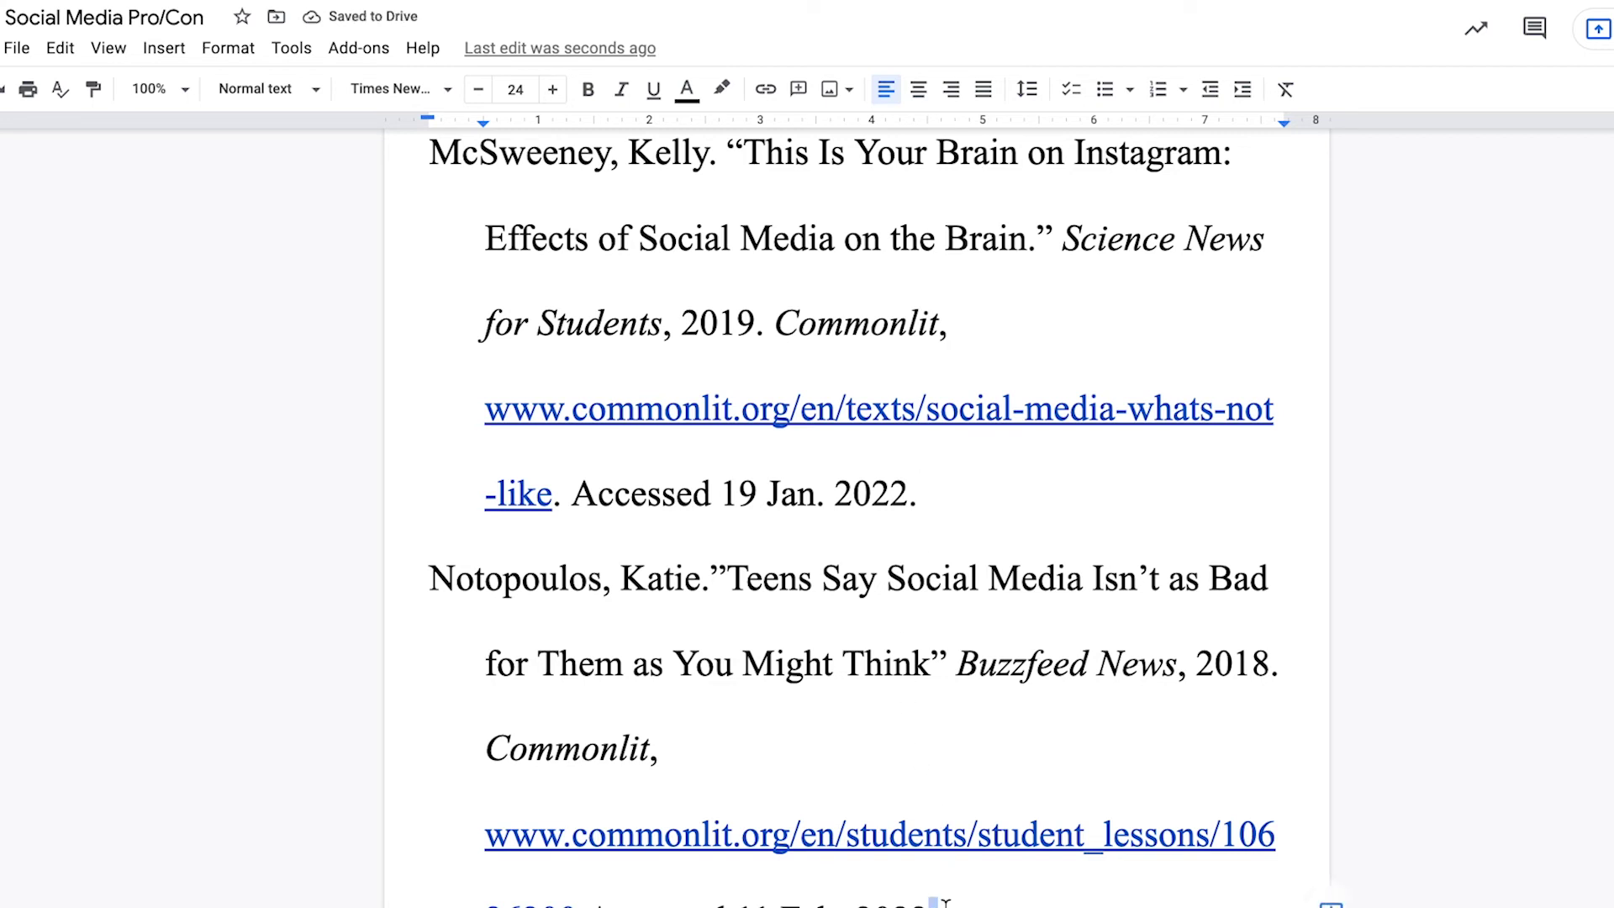
Replace the closing quotation mark before "Teens" in the second citation with a space and an opening quotation mark
click(535, 582)
double_click(606, 589)
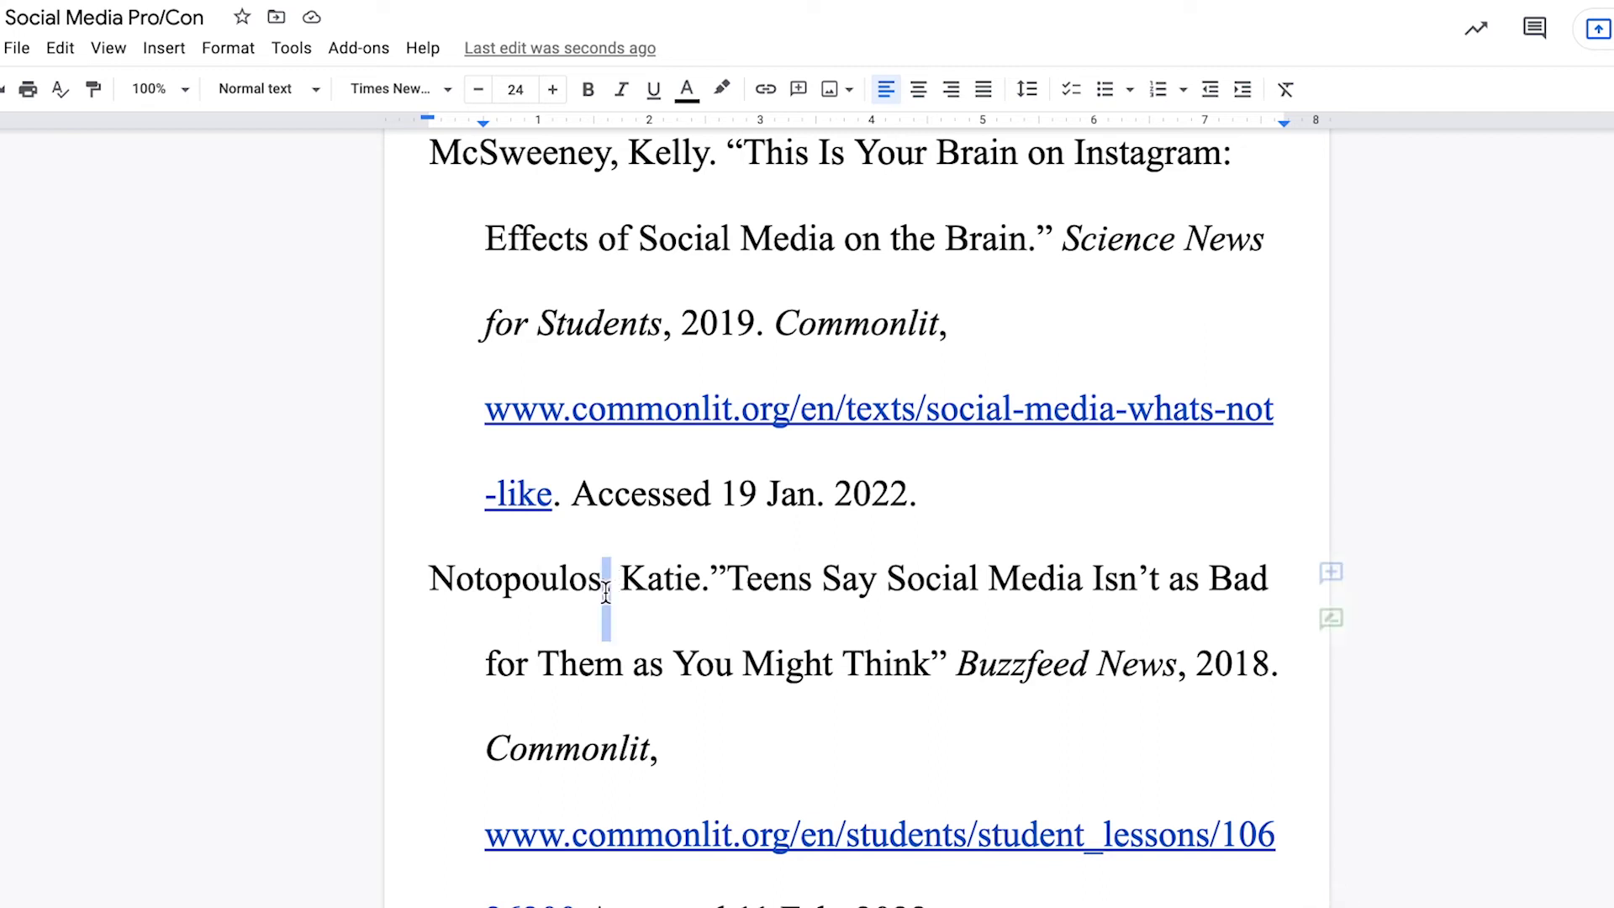
double_click(698, 588)
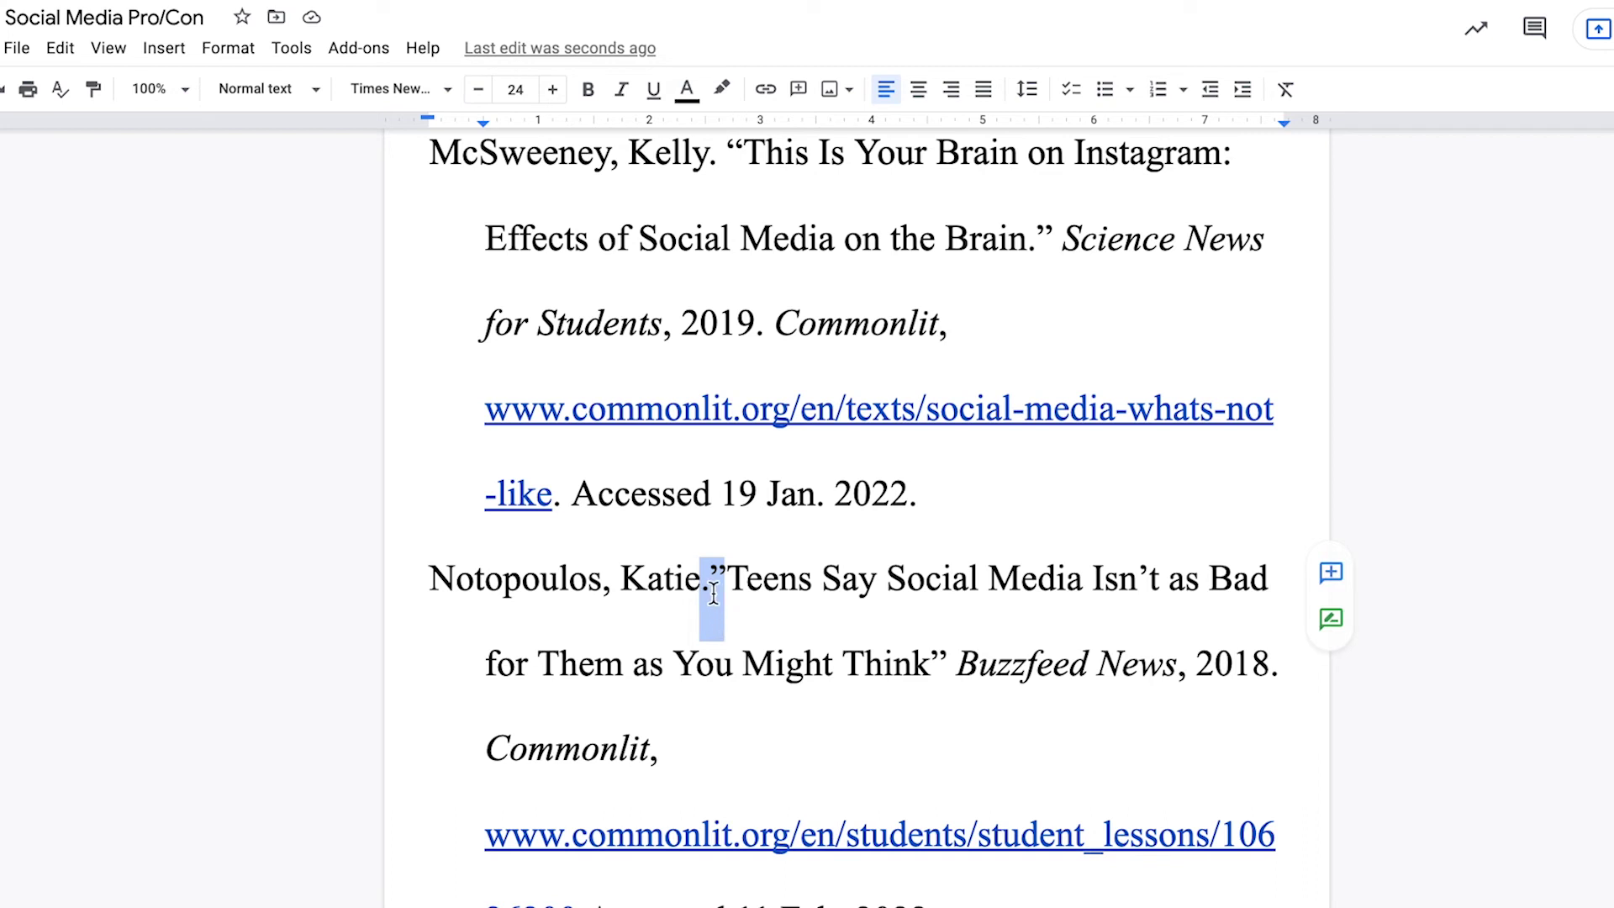
click(728, 581)
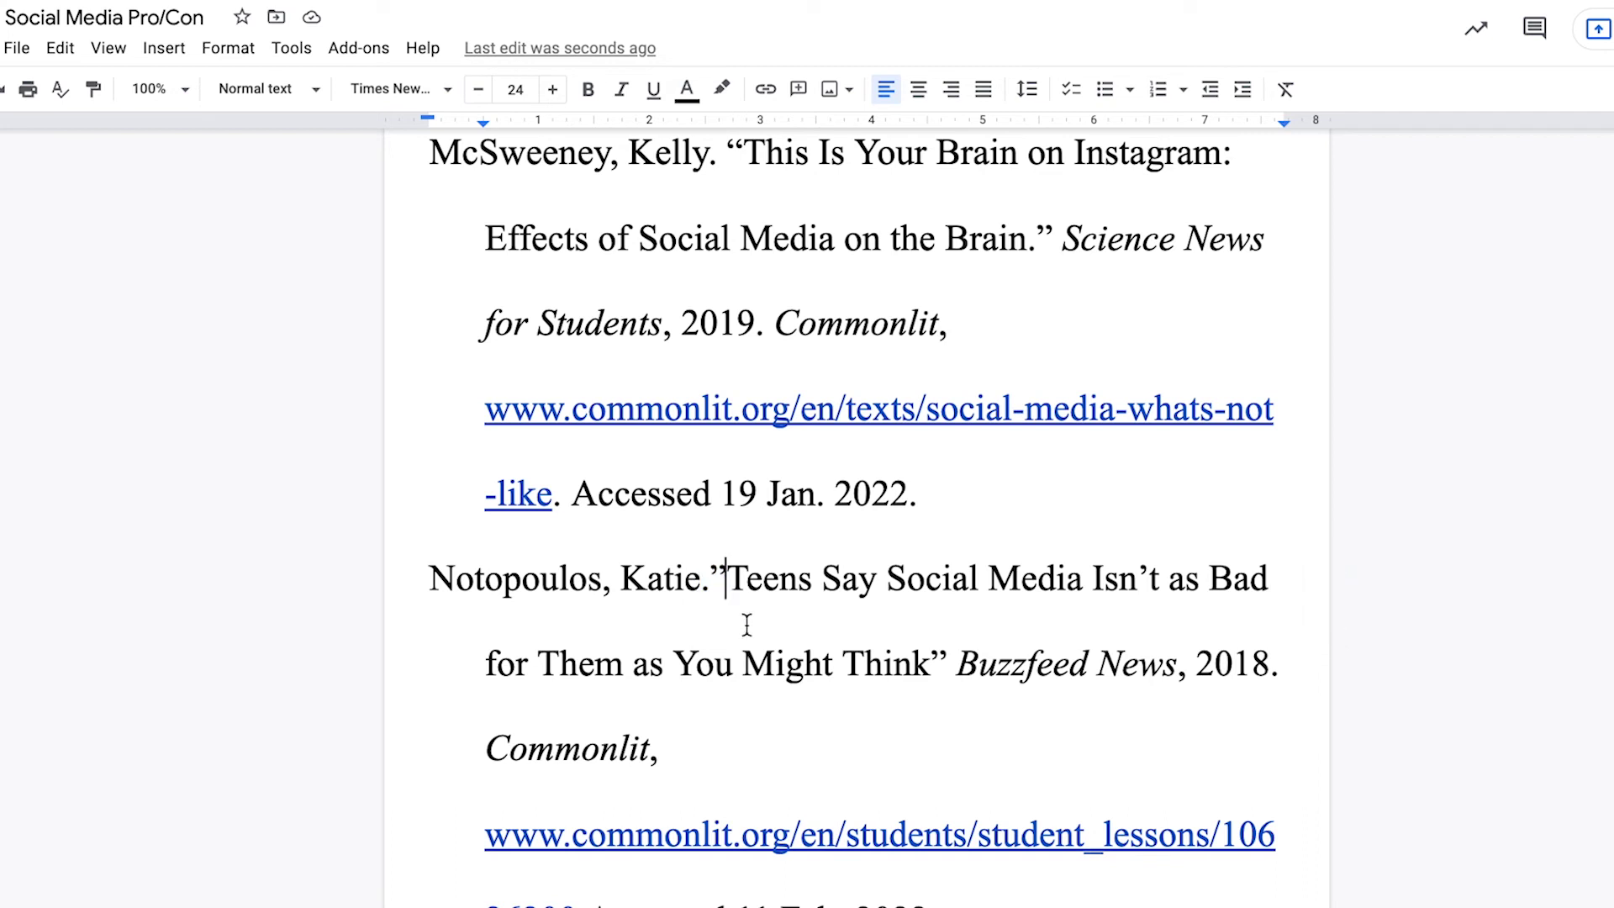
key(BackSpace)
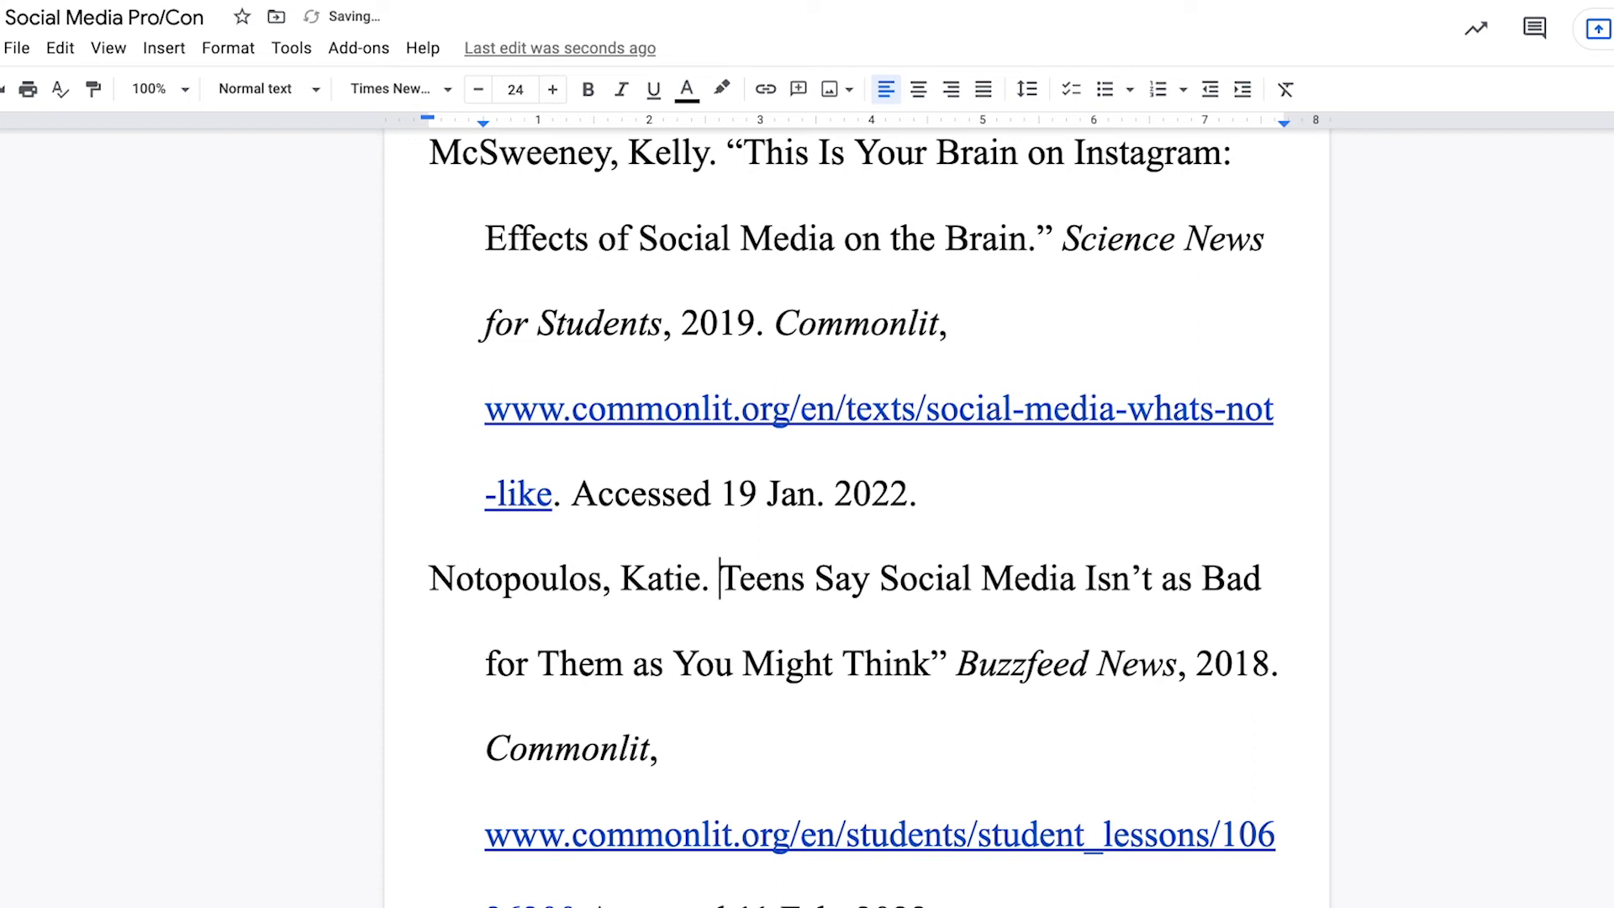
text(“)
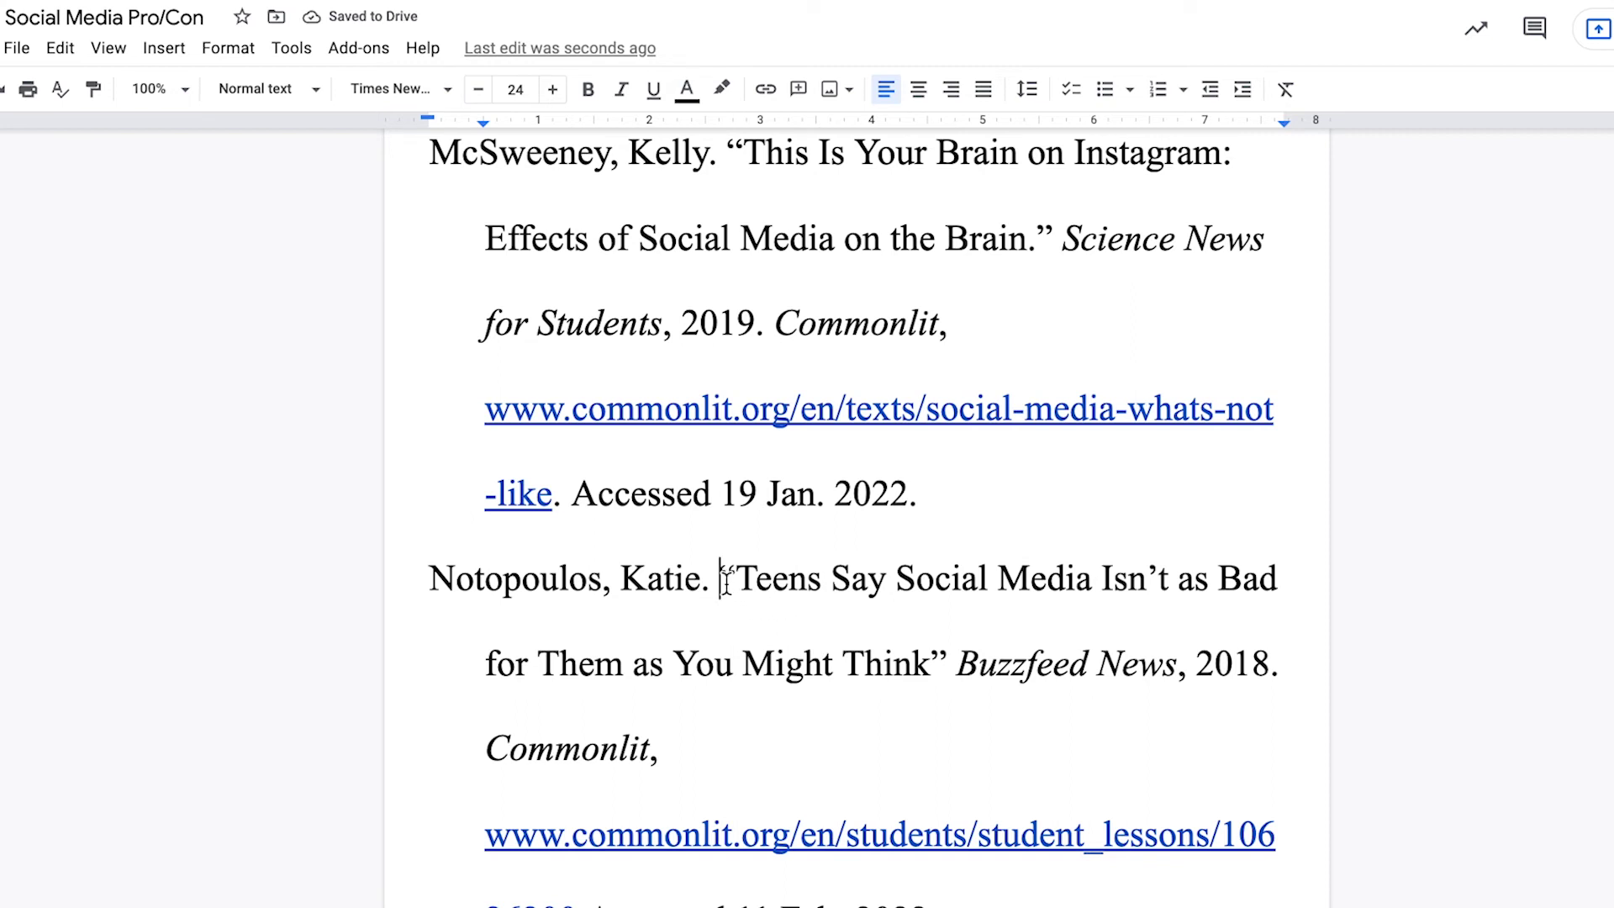
Add a period after "Think" inside the closing quotation mark of the second citation's title
drag(735, 586, 727, 581)
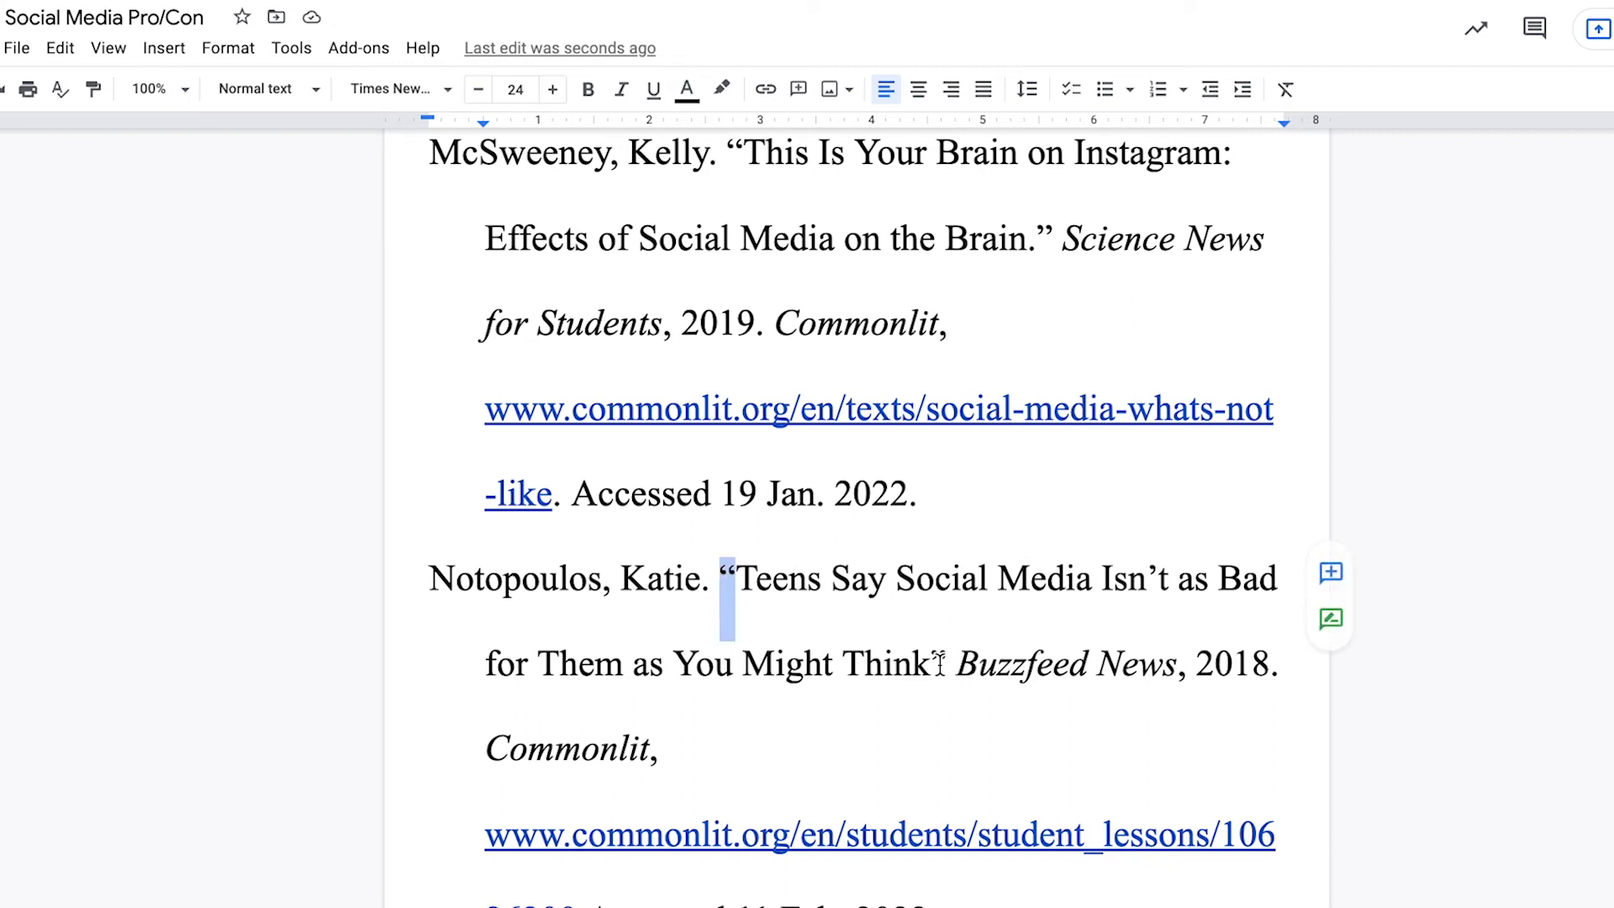
drag(947, 665, 939, 664)
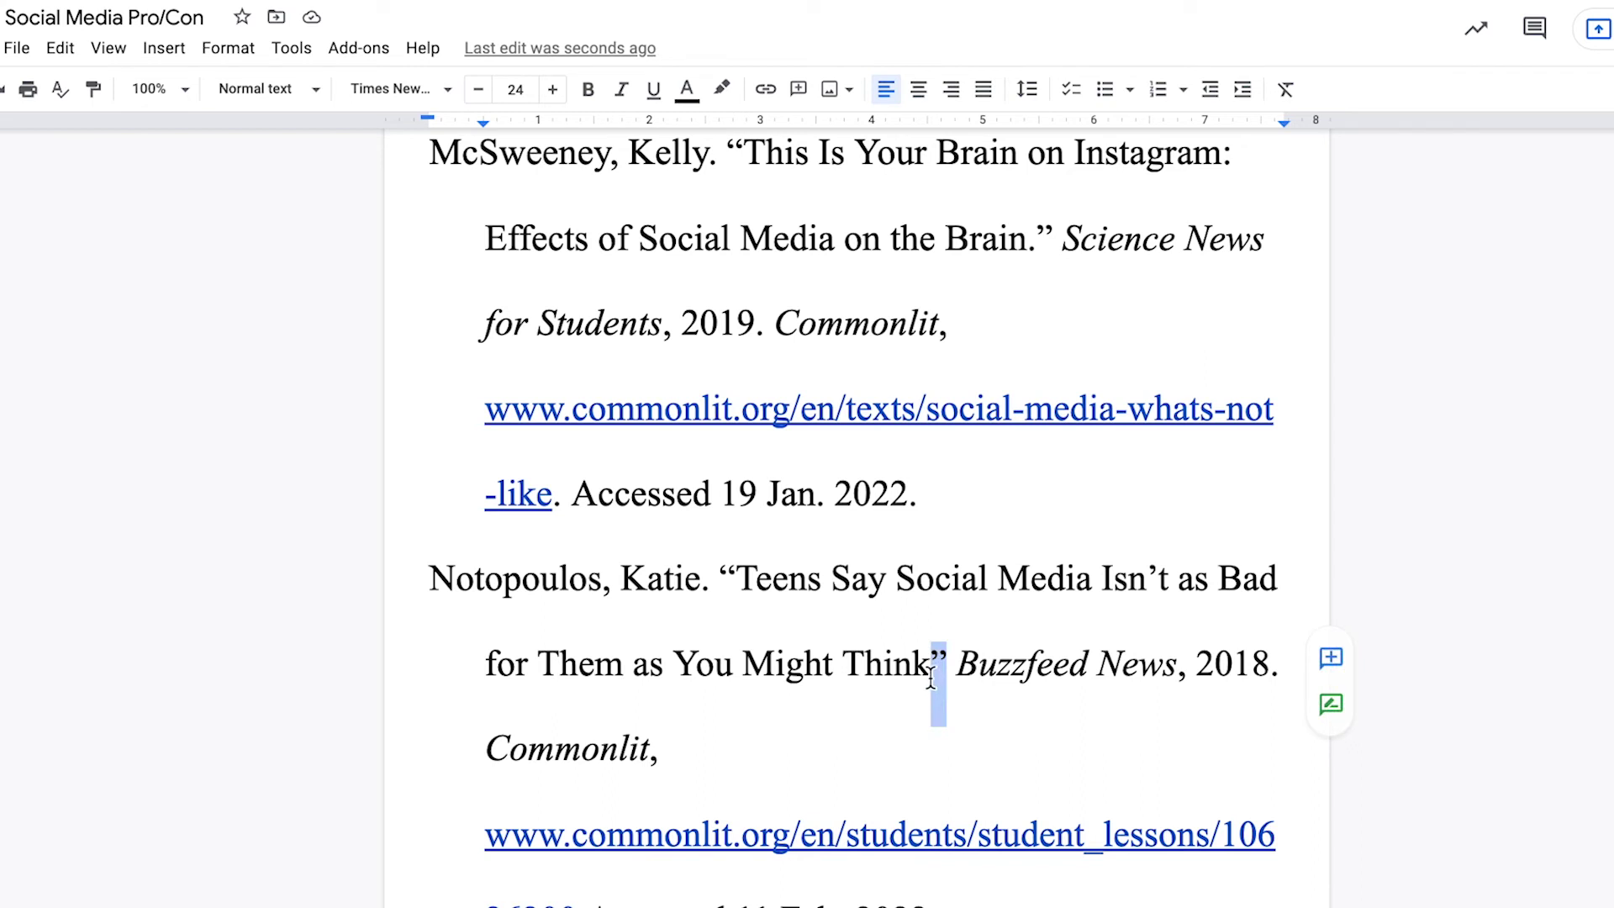
click(930, 677)
text(.)
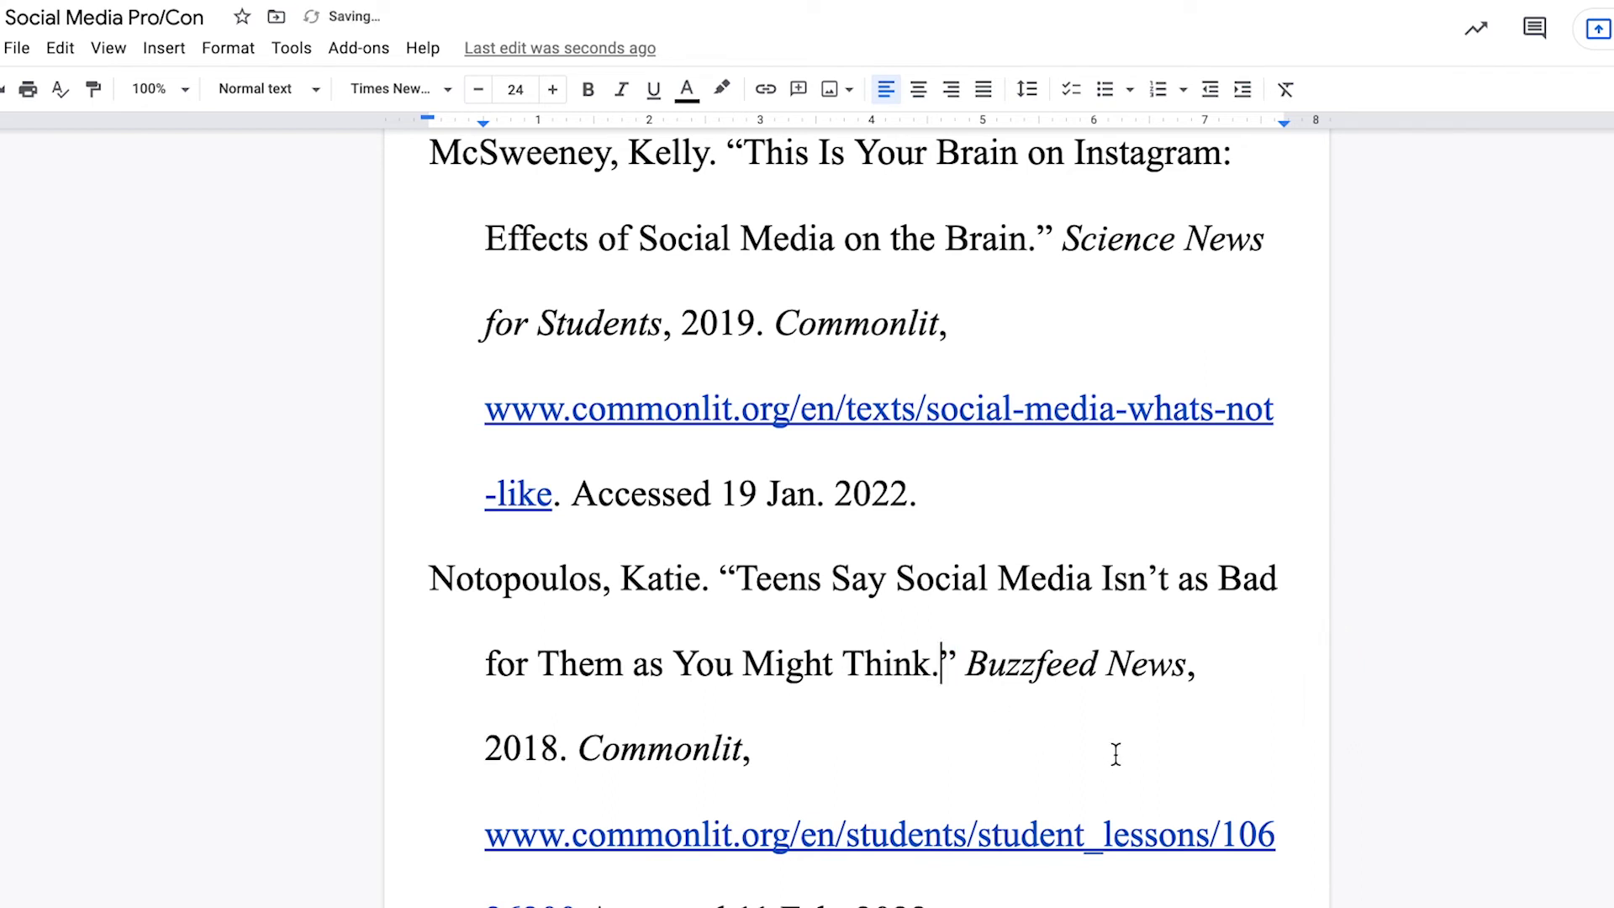
Check the punctuation after the second citation's publisher, year and website name, and add a period after its URL
click(1194, 666)
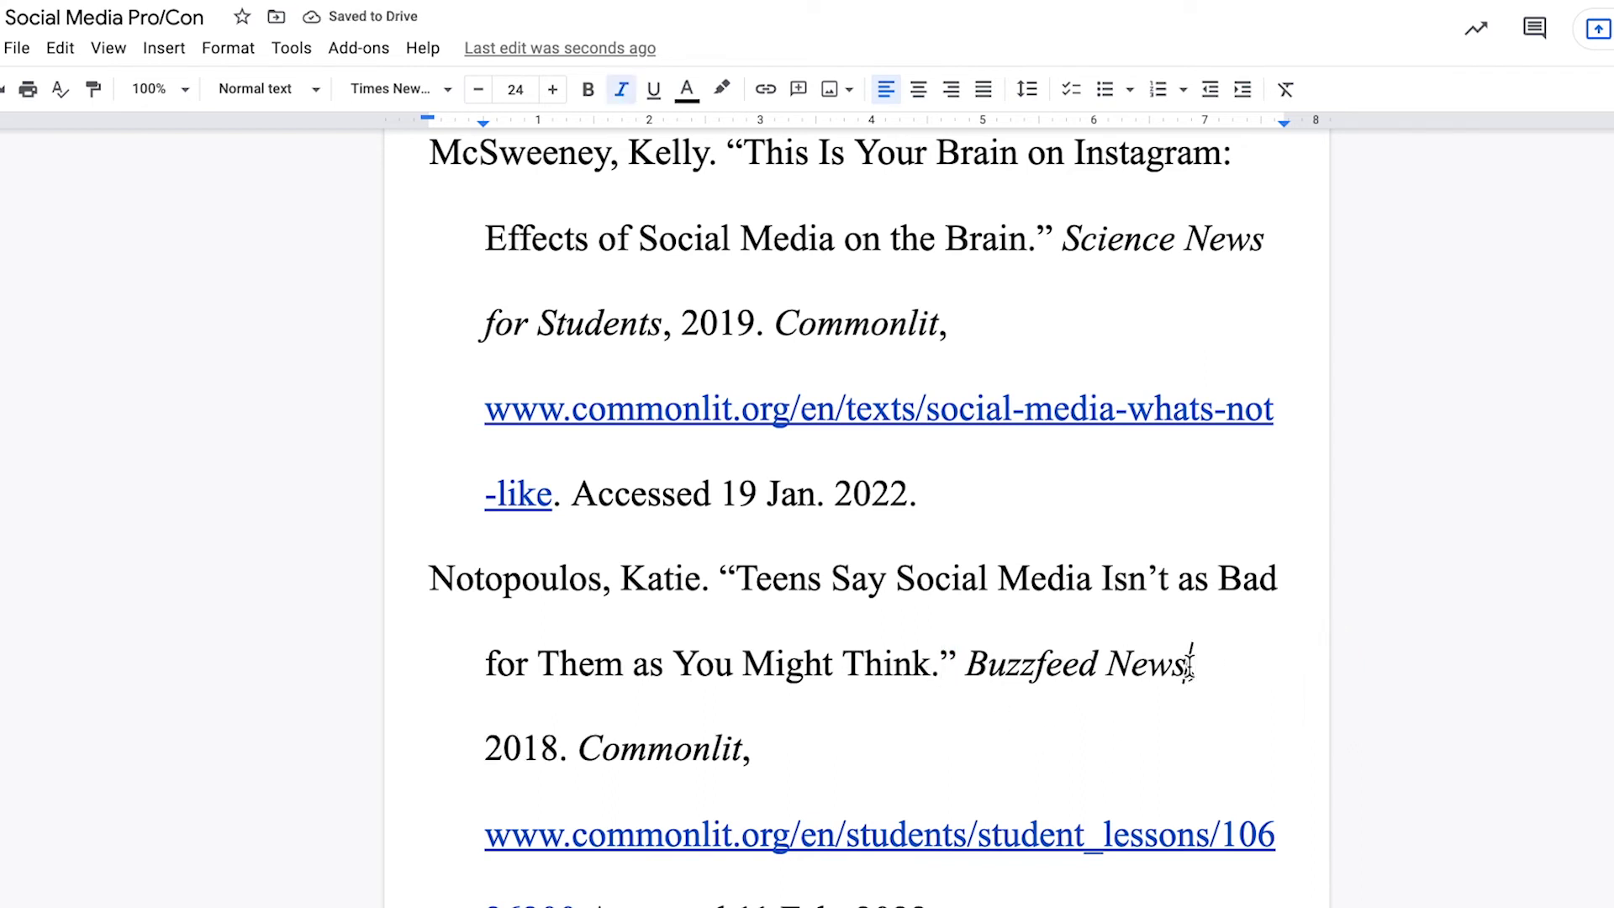
key(shift+Left)
click(566, 756)
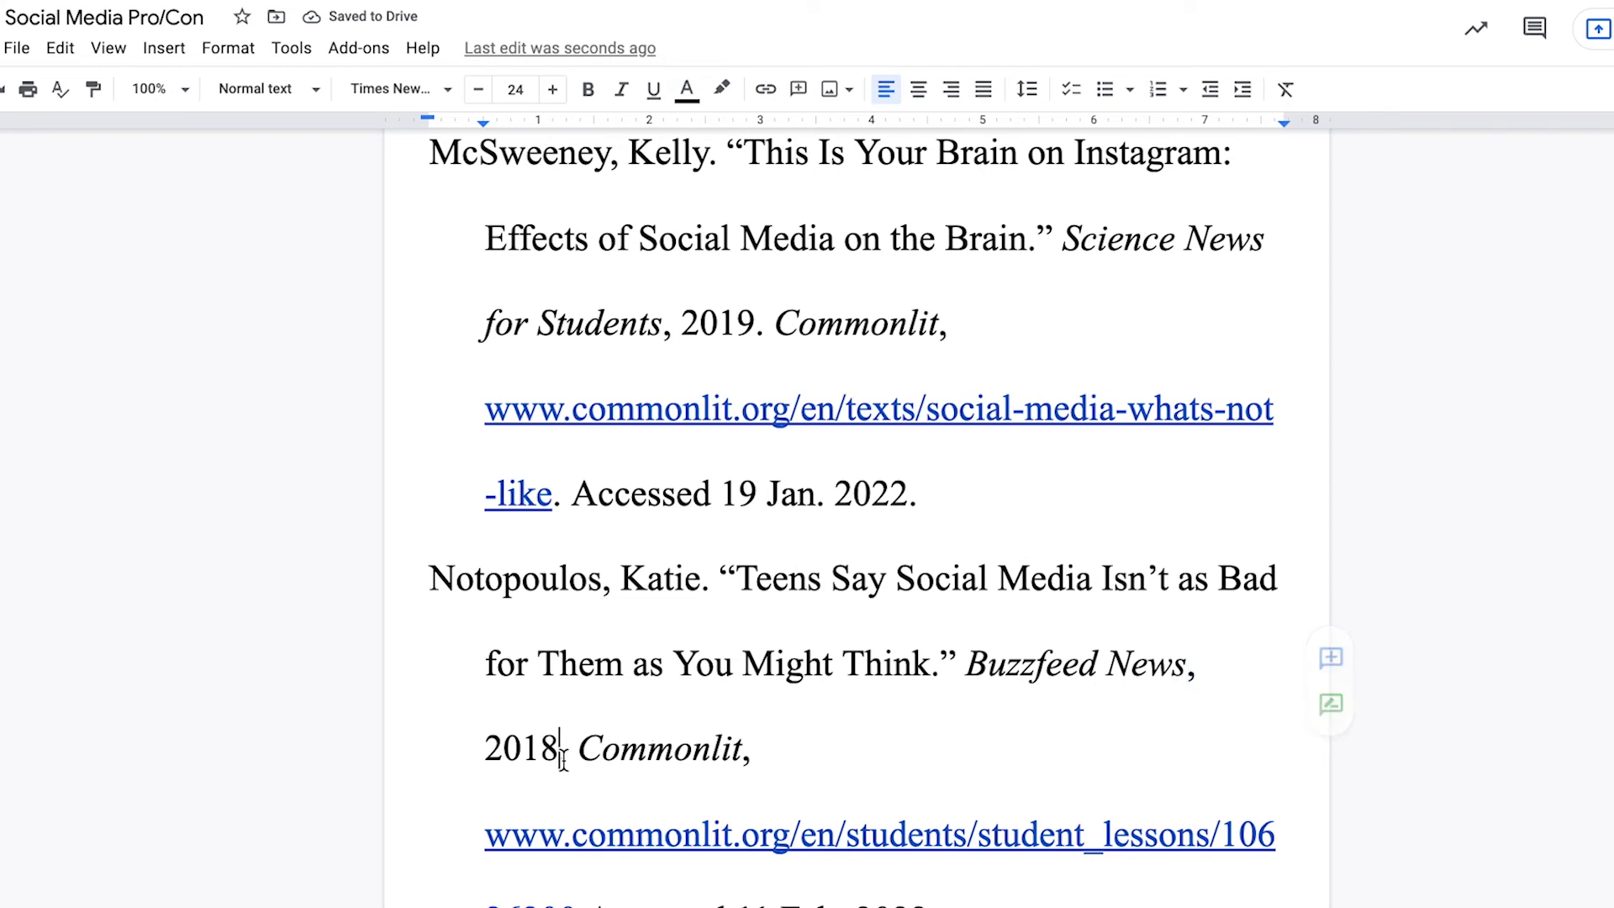
key(shift+Left)
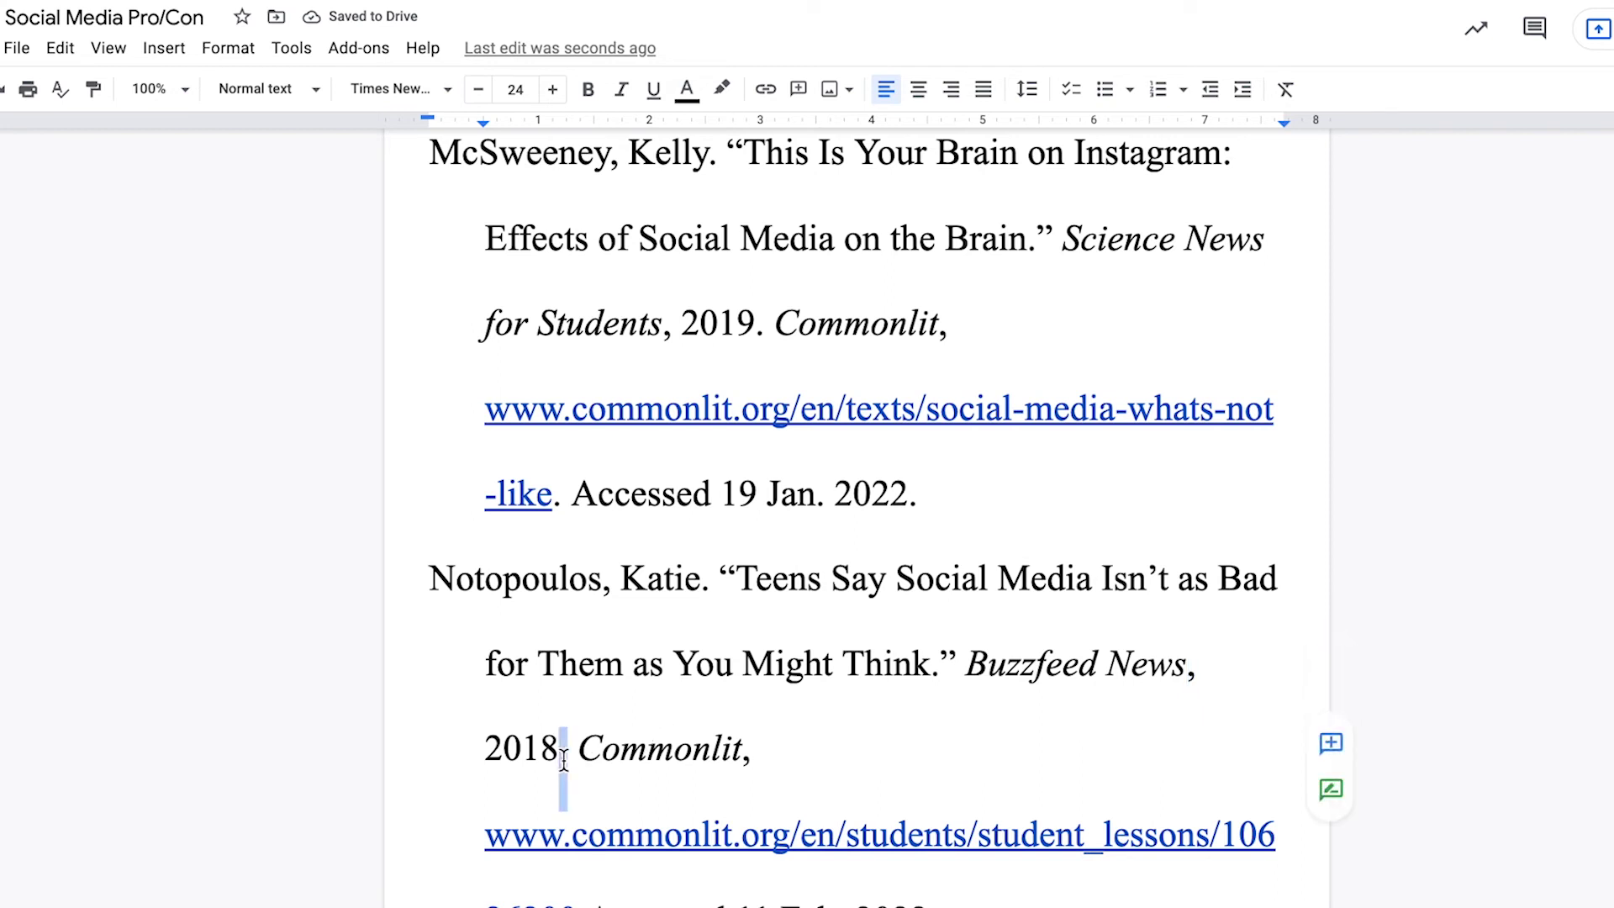
click(747, 757)
key(shift+Left)
scroll(307, 870, down, 2)
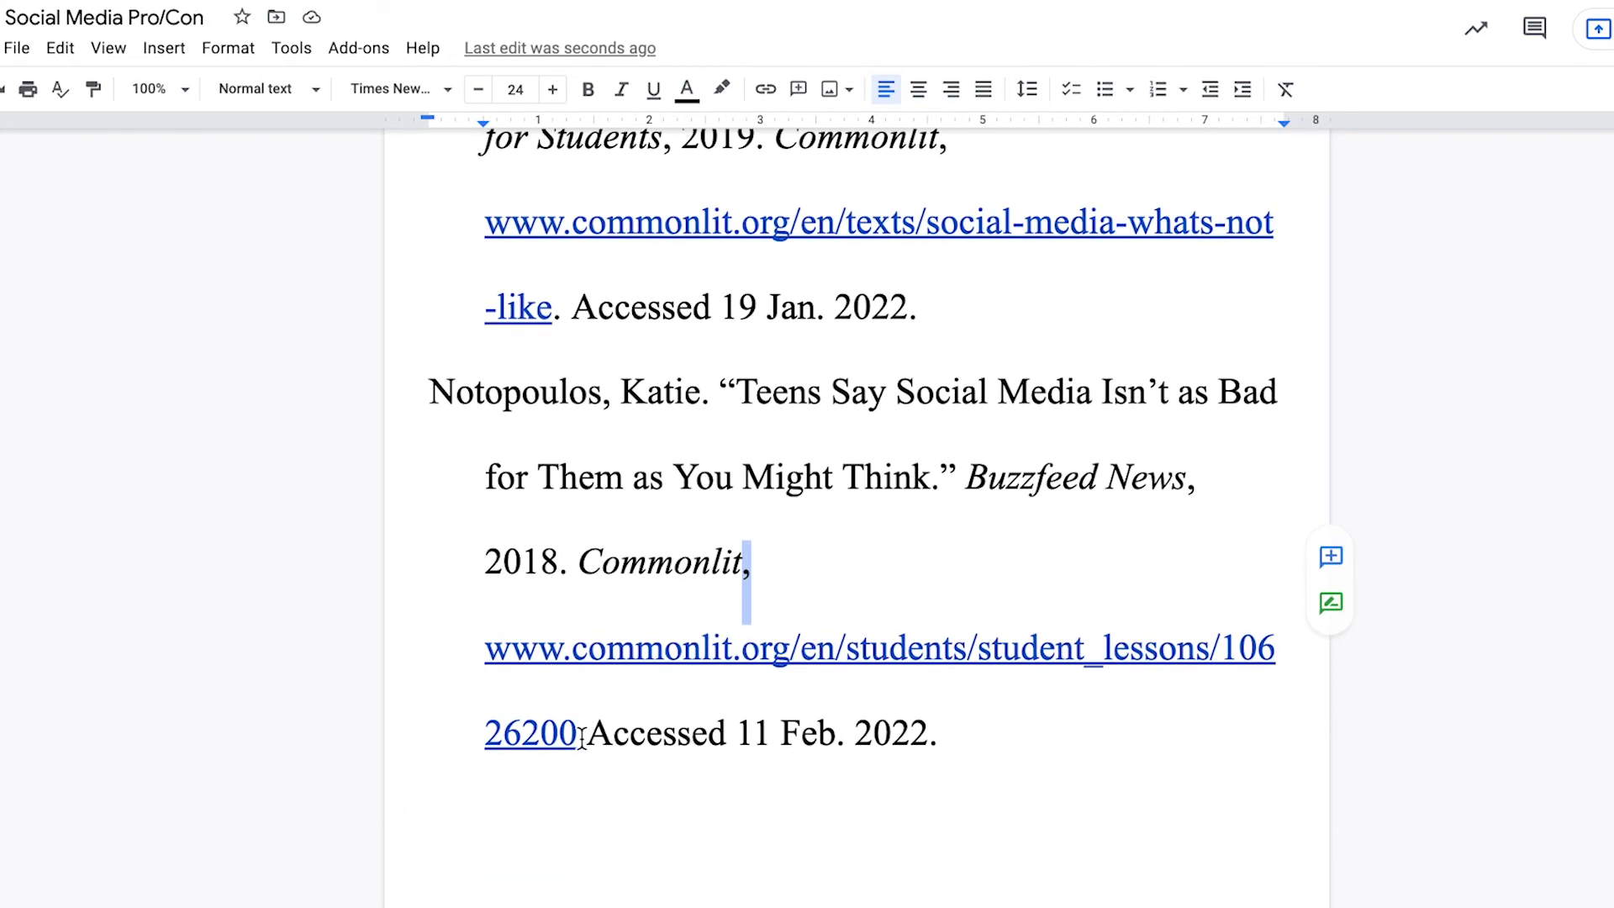
click(581, 740)
text(.)
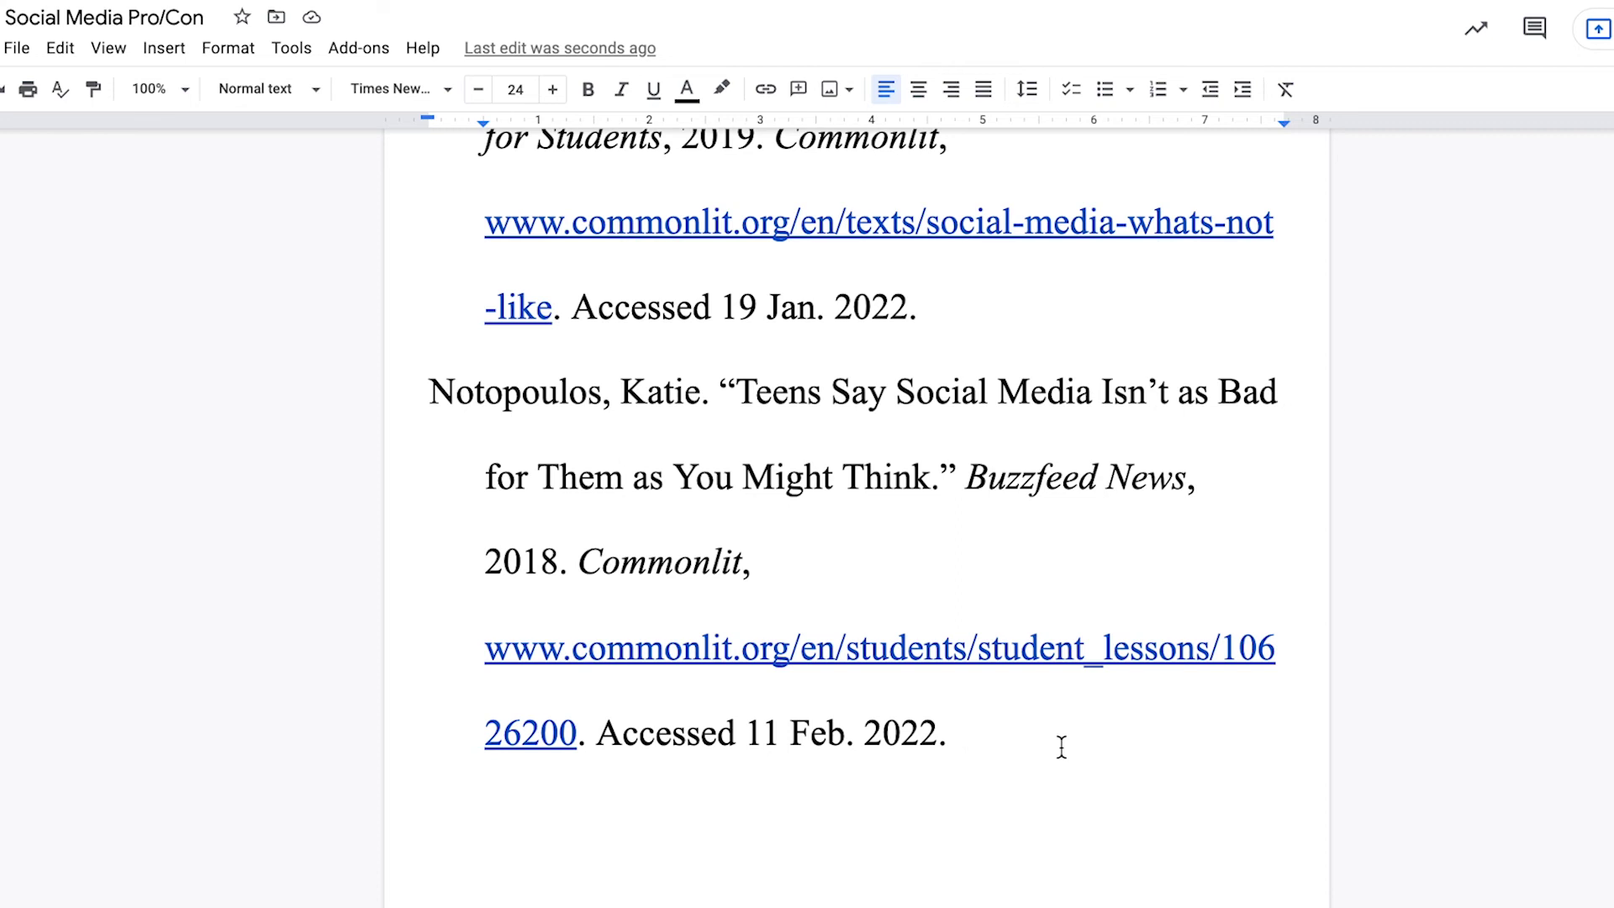
Check for a single space after each punctuation mark in the first citation's author name and after its title
scroll(1062, 747, up, 3)
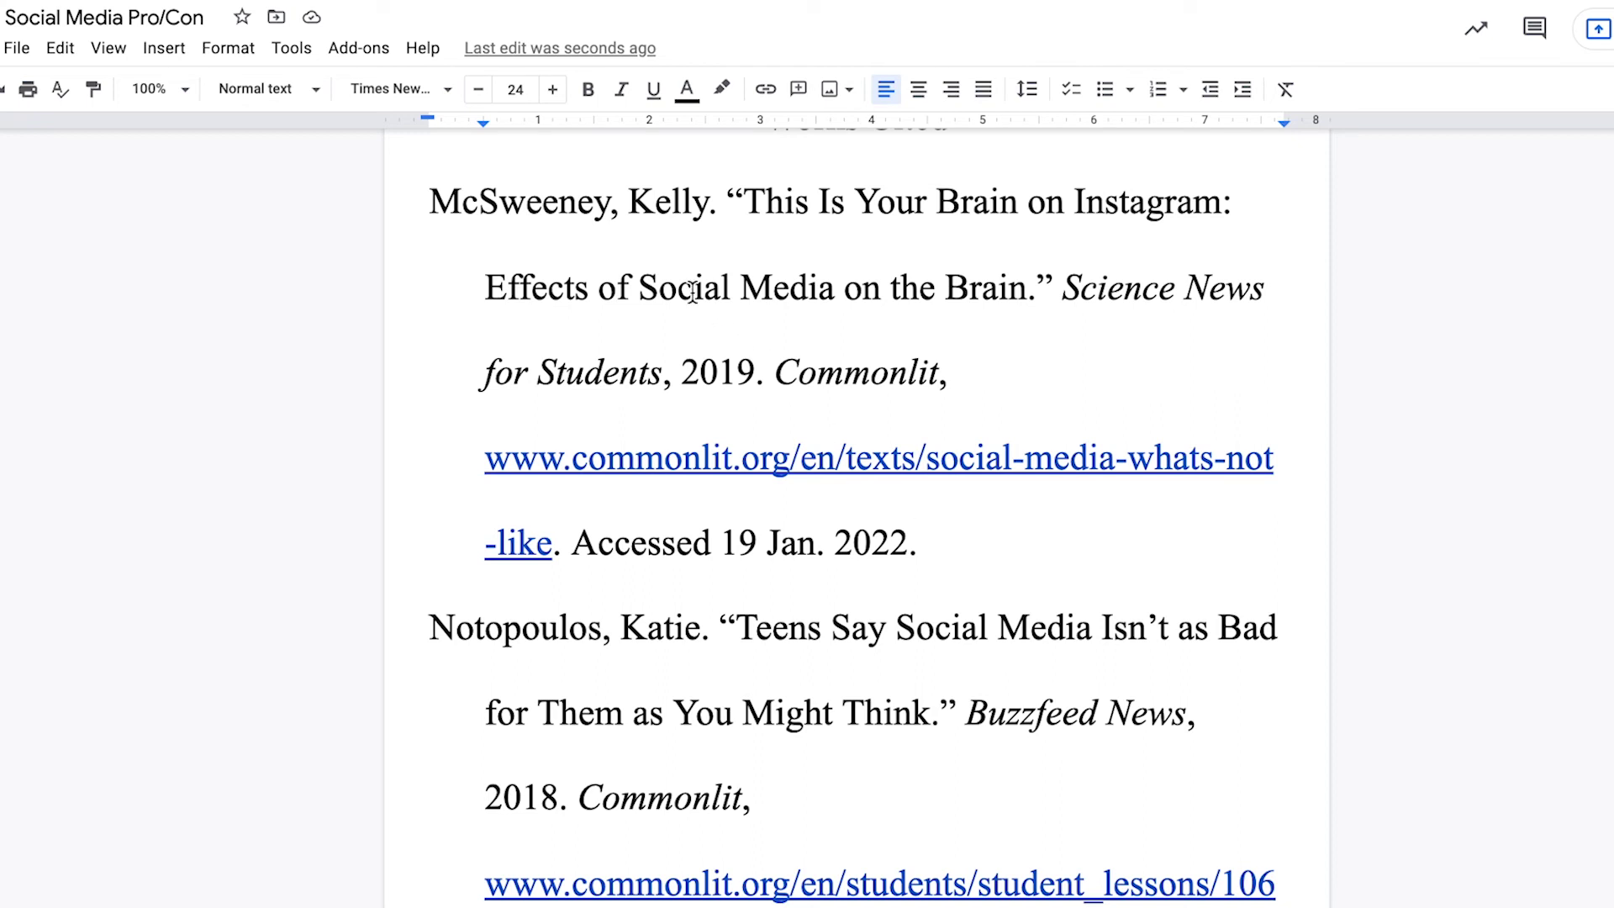
click(612, 227)
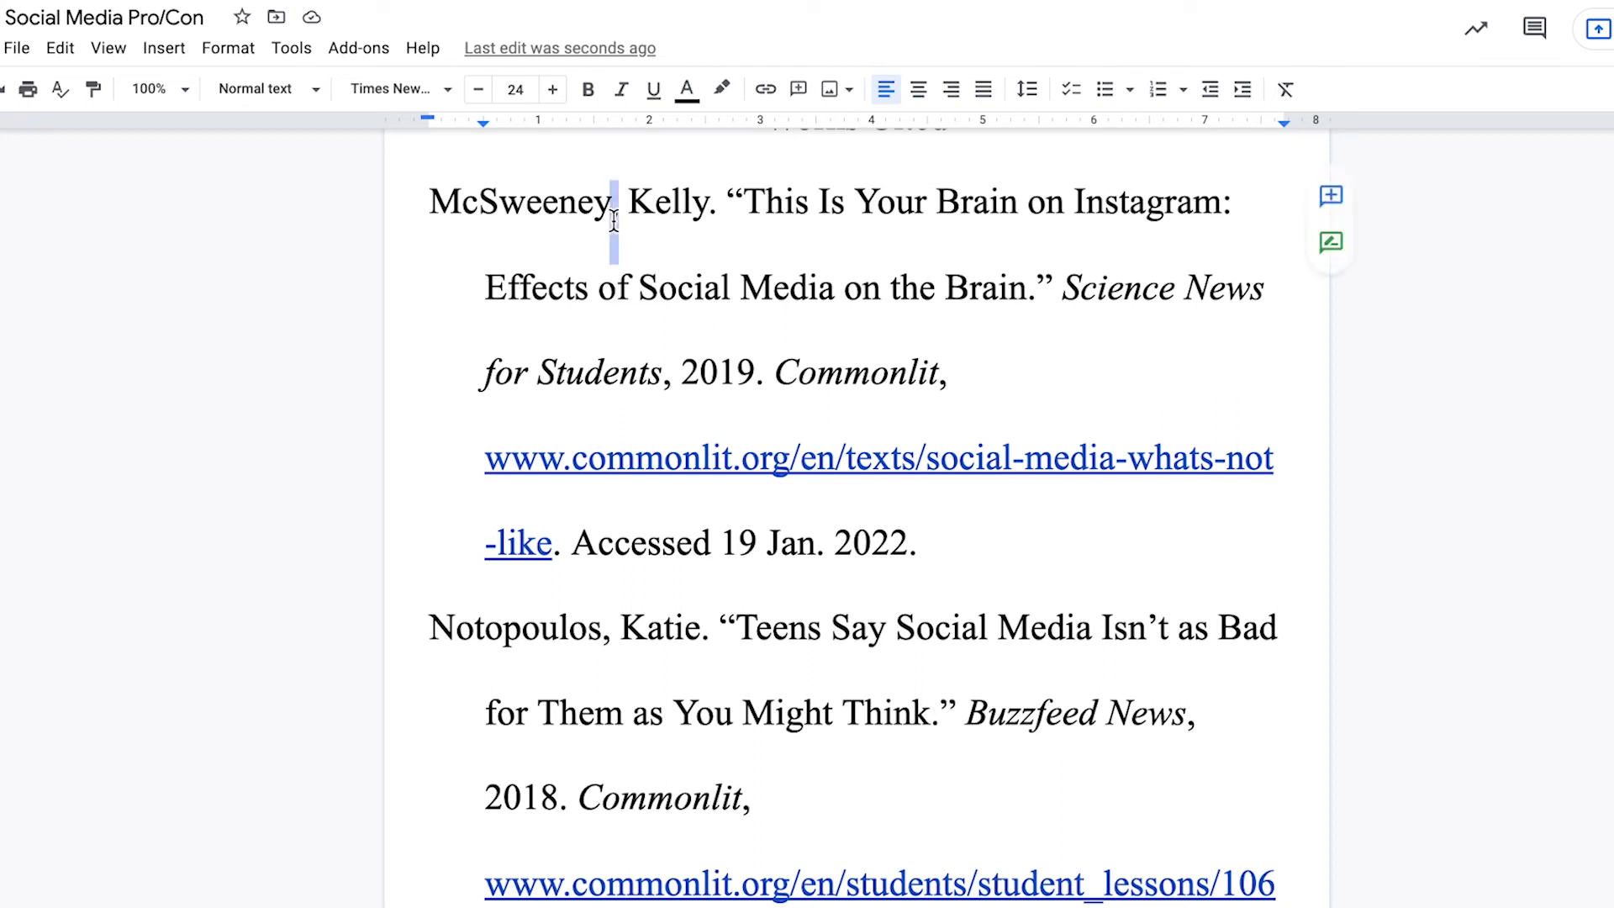
key(Right)
key(Right)
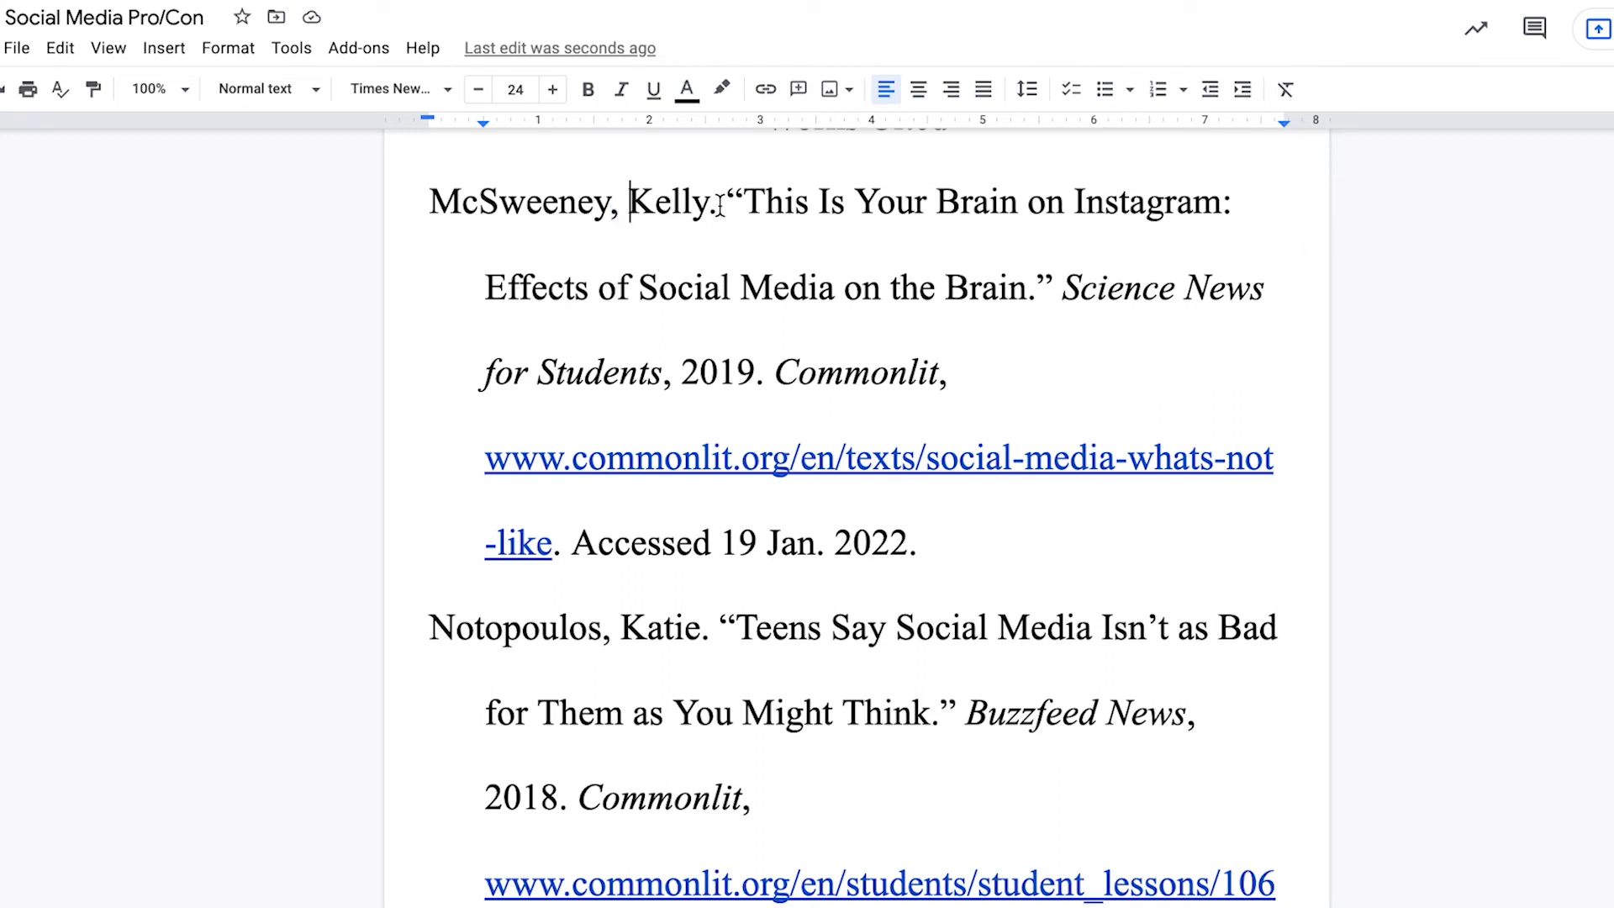
drag(719, 206, 727, 206)
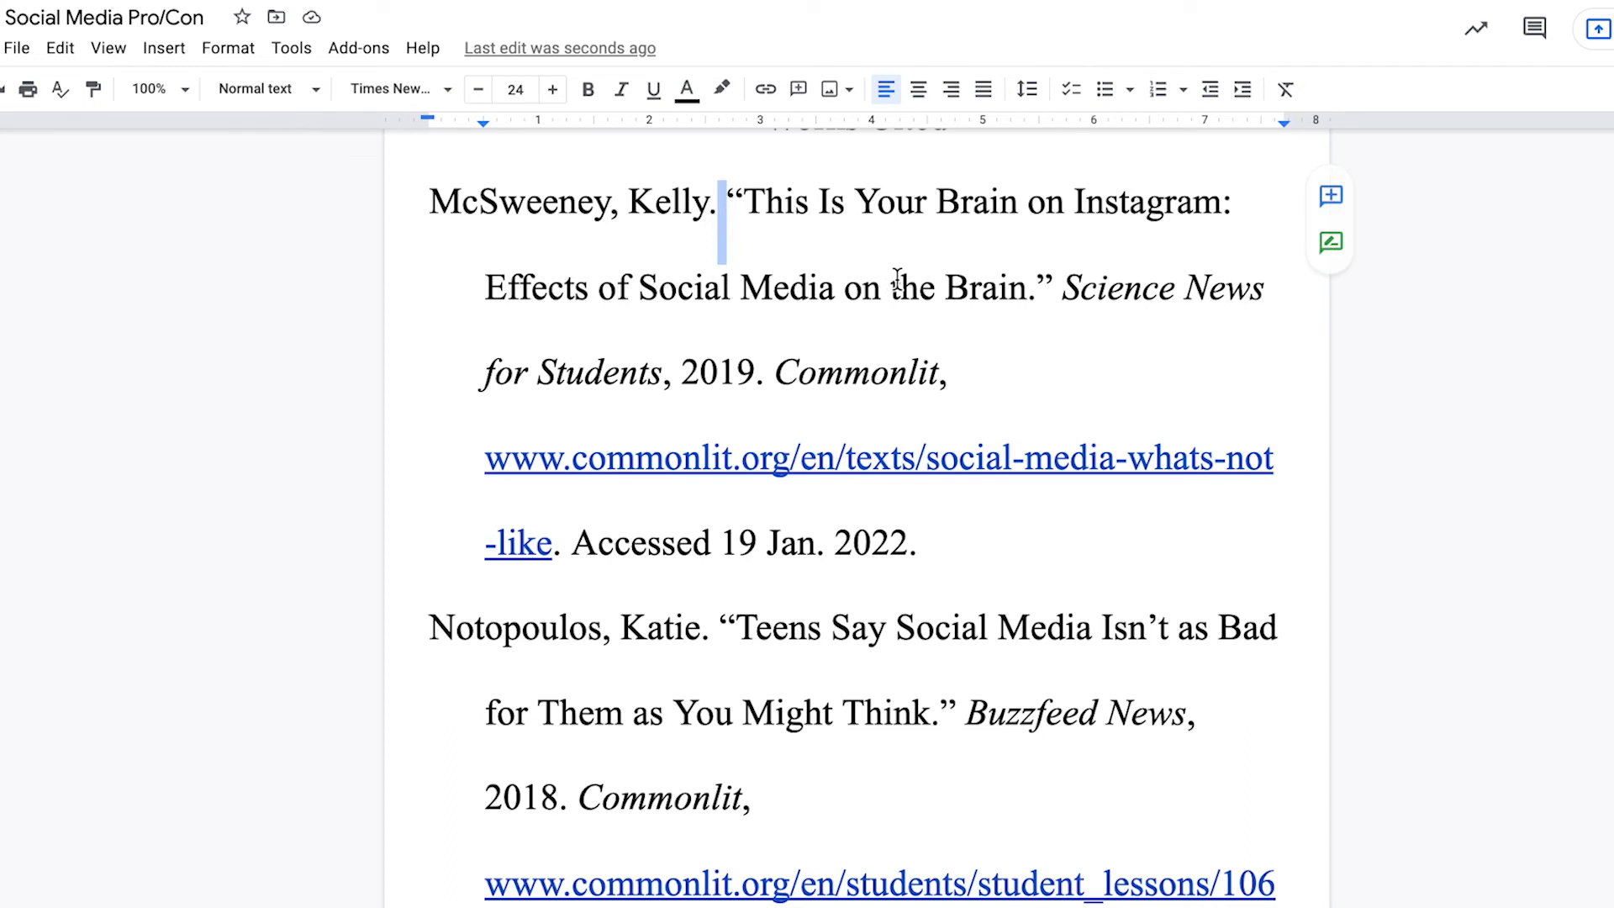
click(1027, 288)
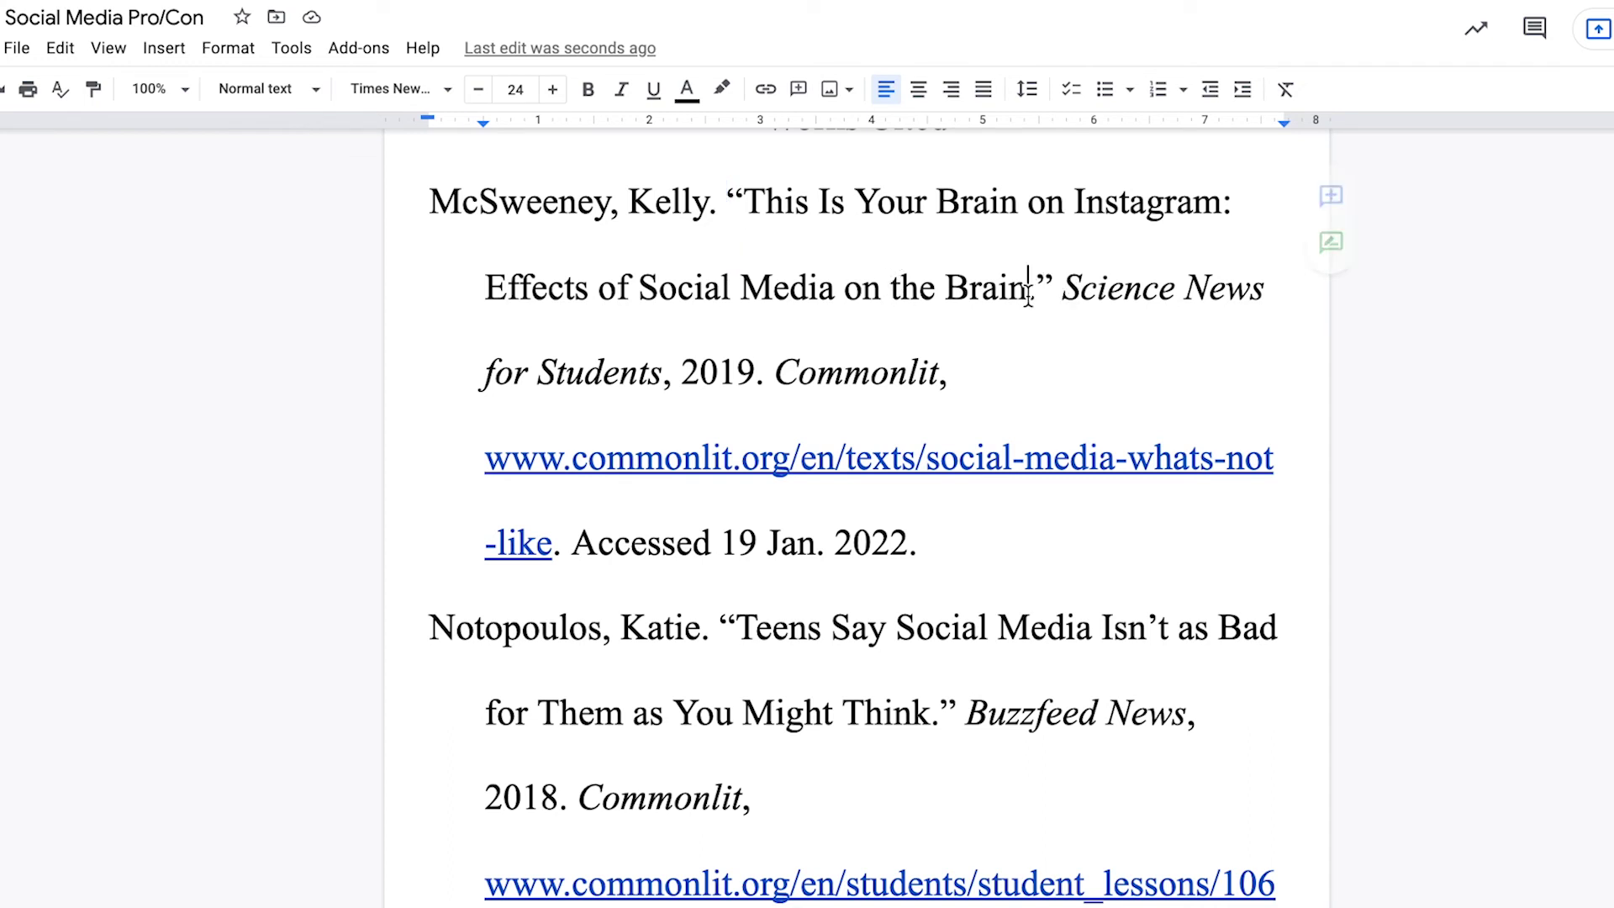
drag(1027, 290, 1063, 291)
click(1063, 298)
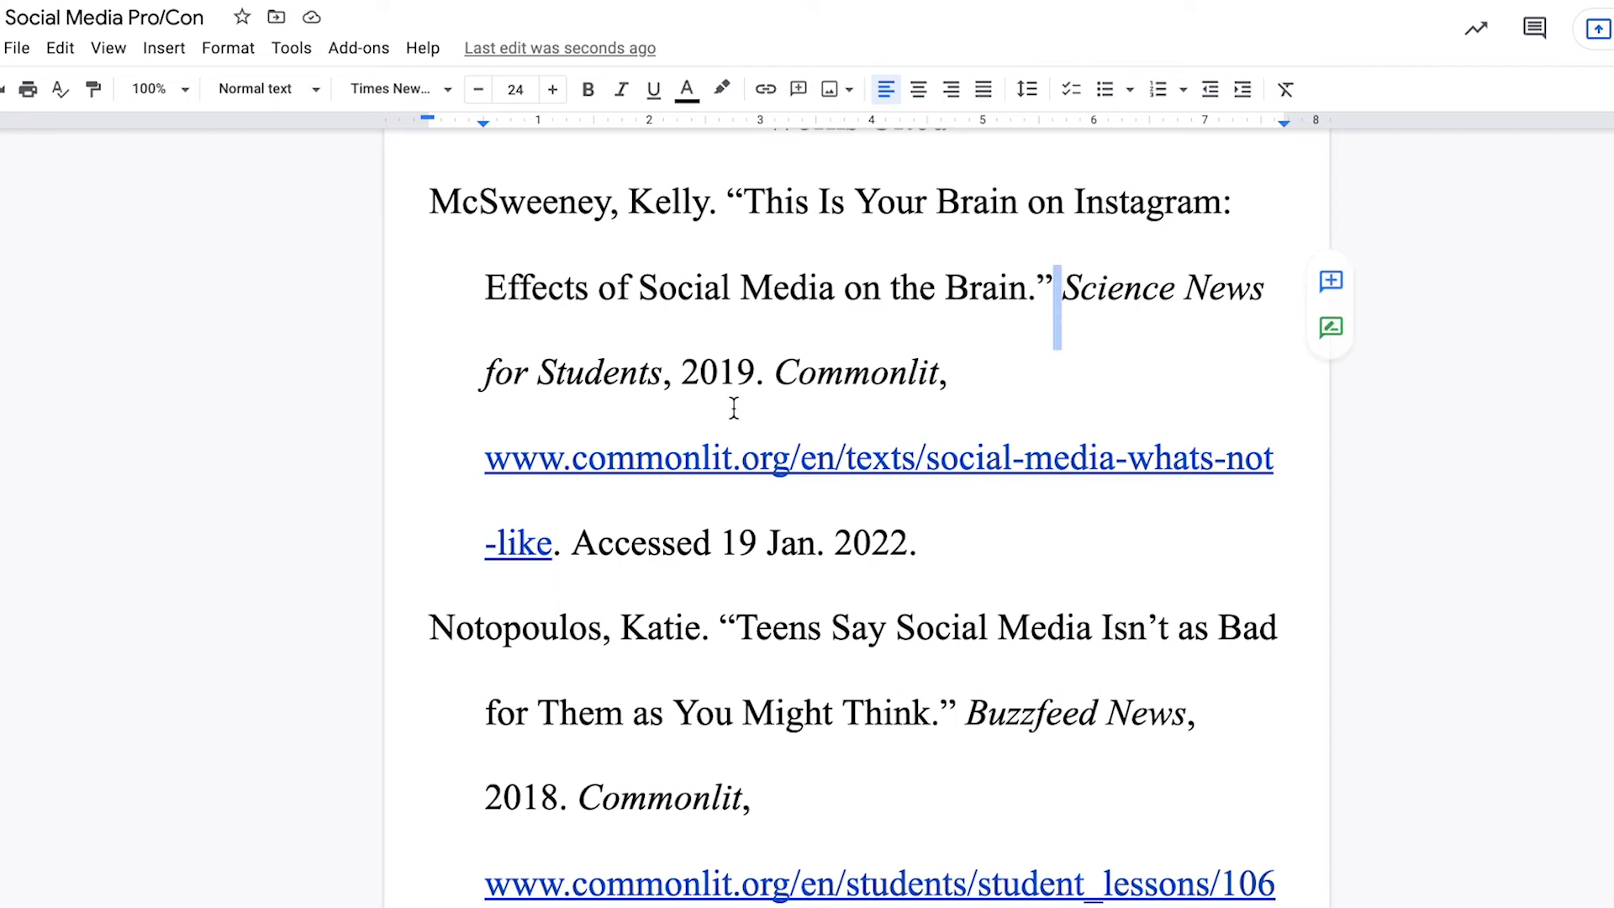
Check the spaces after the first citation's publisher, publication year and website name
click(664, 376)
drag(664, 376, 682, 376)
click(673, 375)
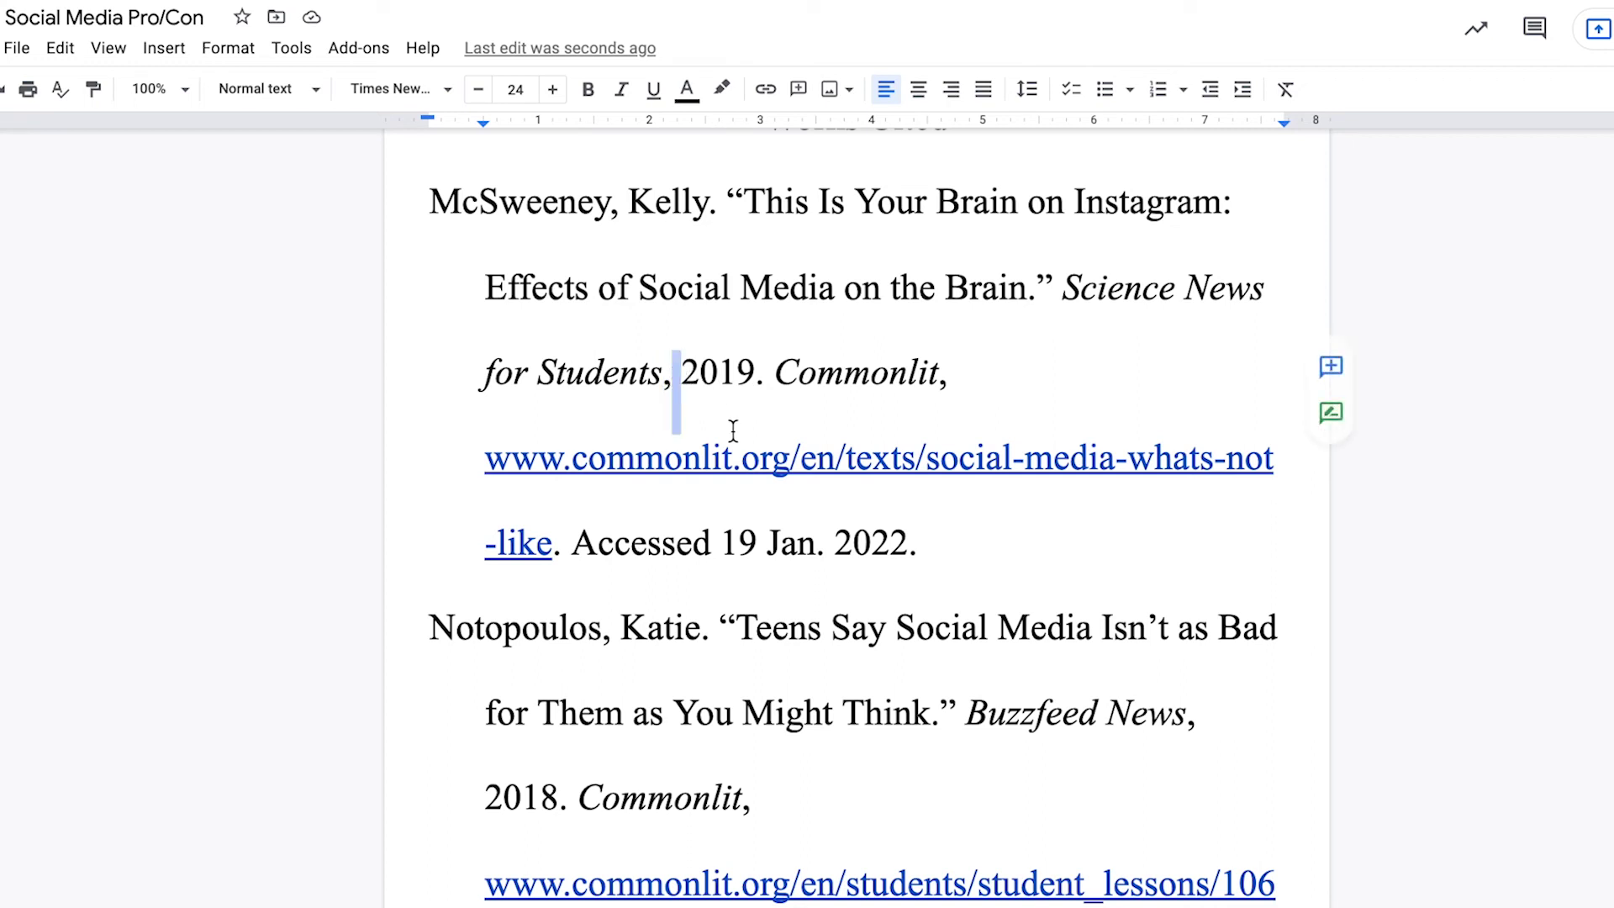
click(762, 391)
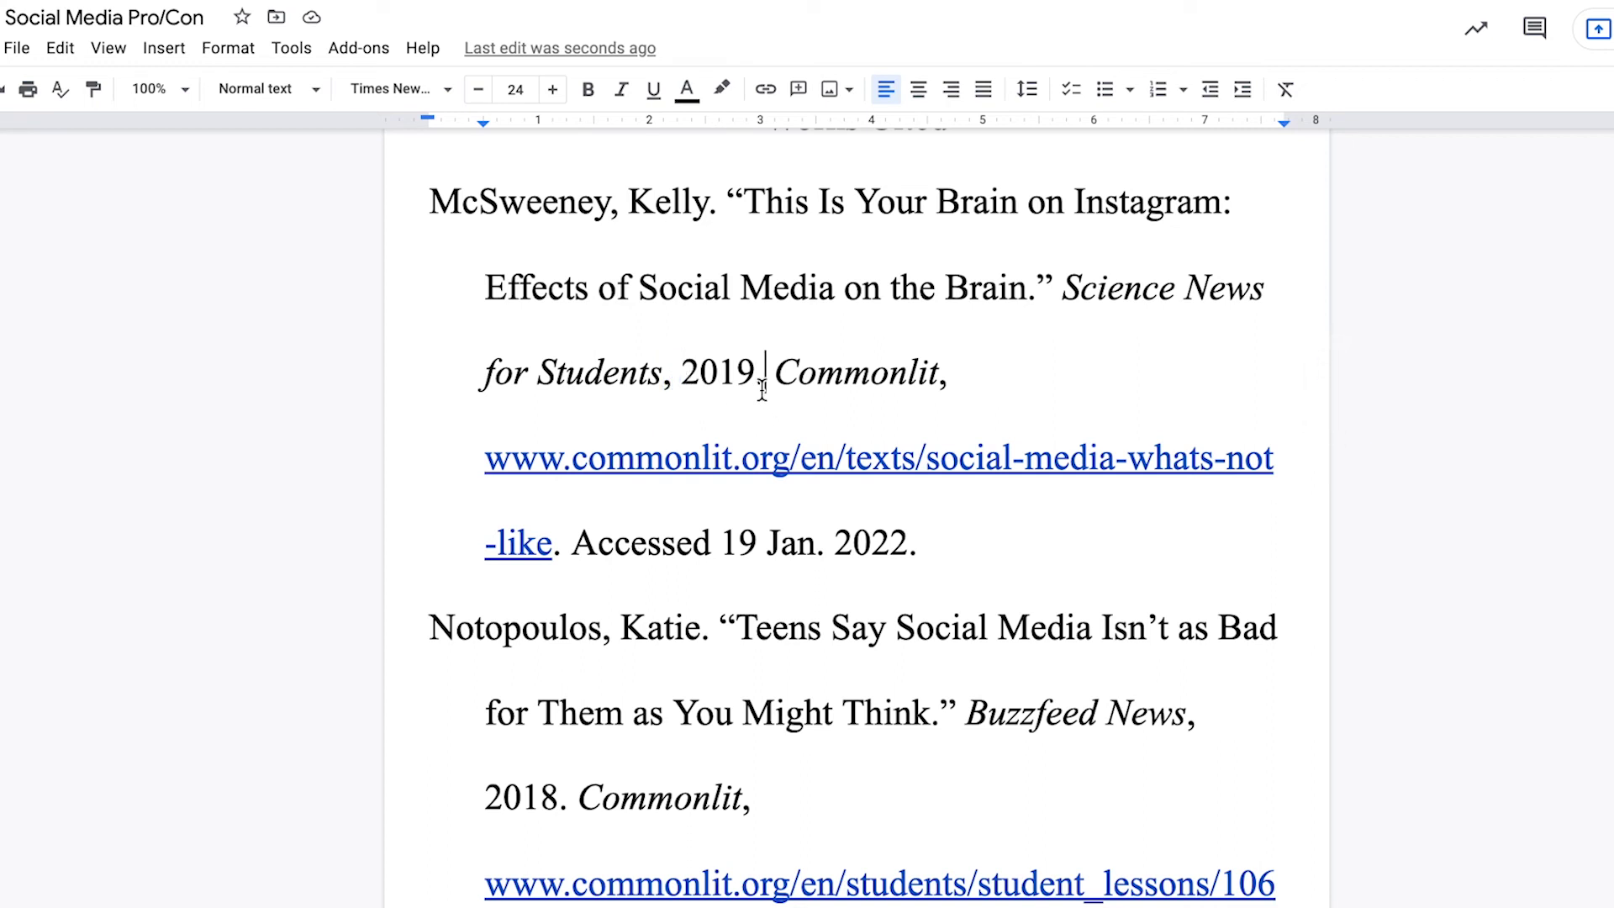
drag(762, 391, 774, 391)
click(960, 383)
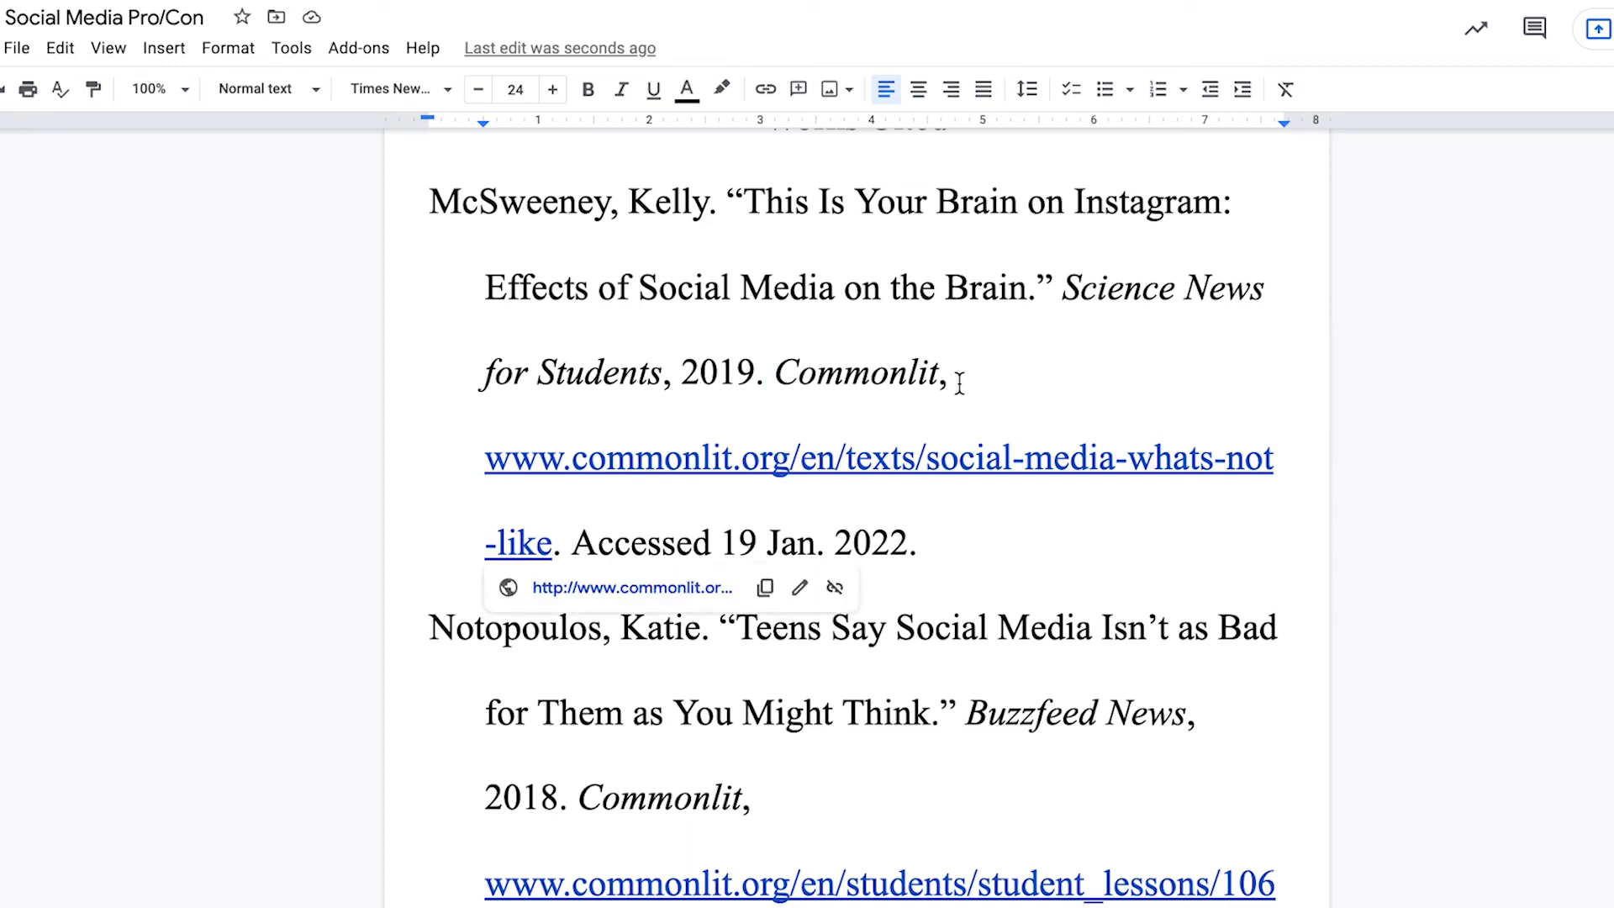
drag(953, 382, 963, 382)
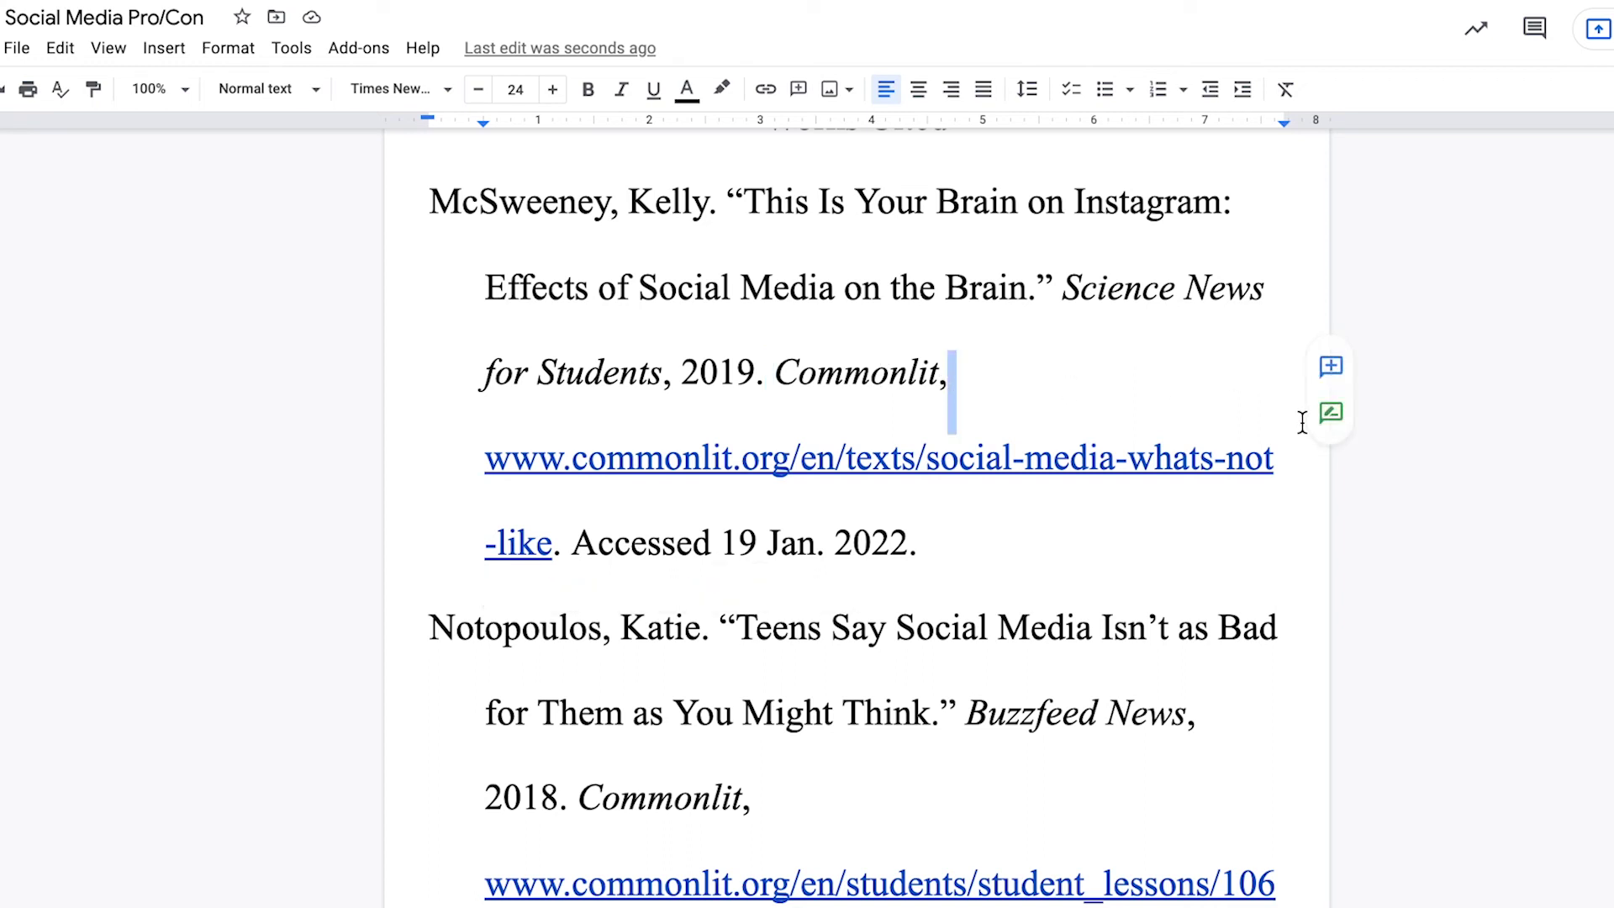
Check the spaces after the first citation's URL and inside its access date
click(563, 547)
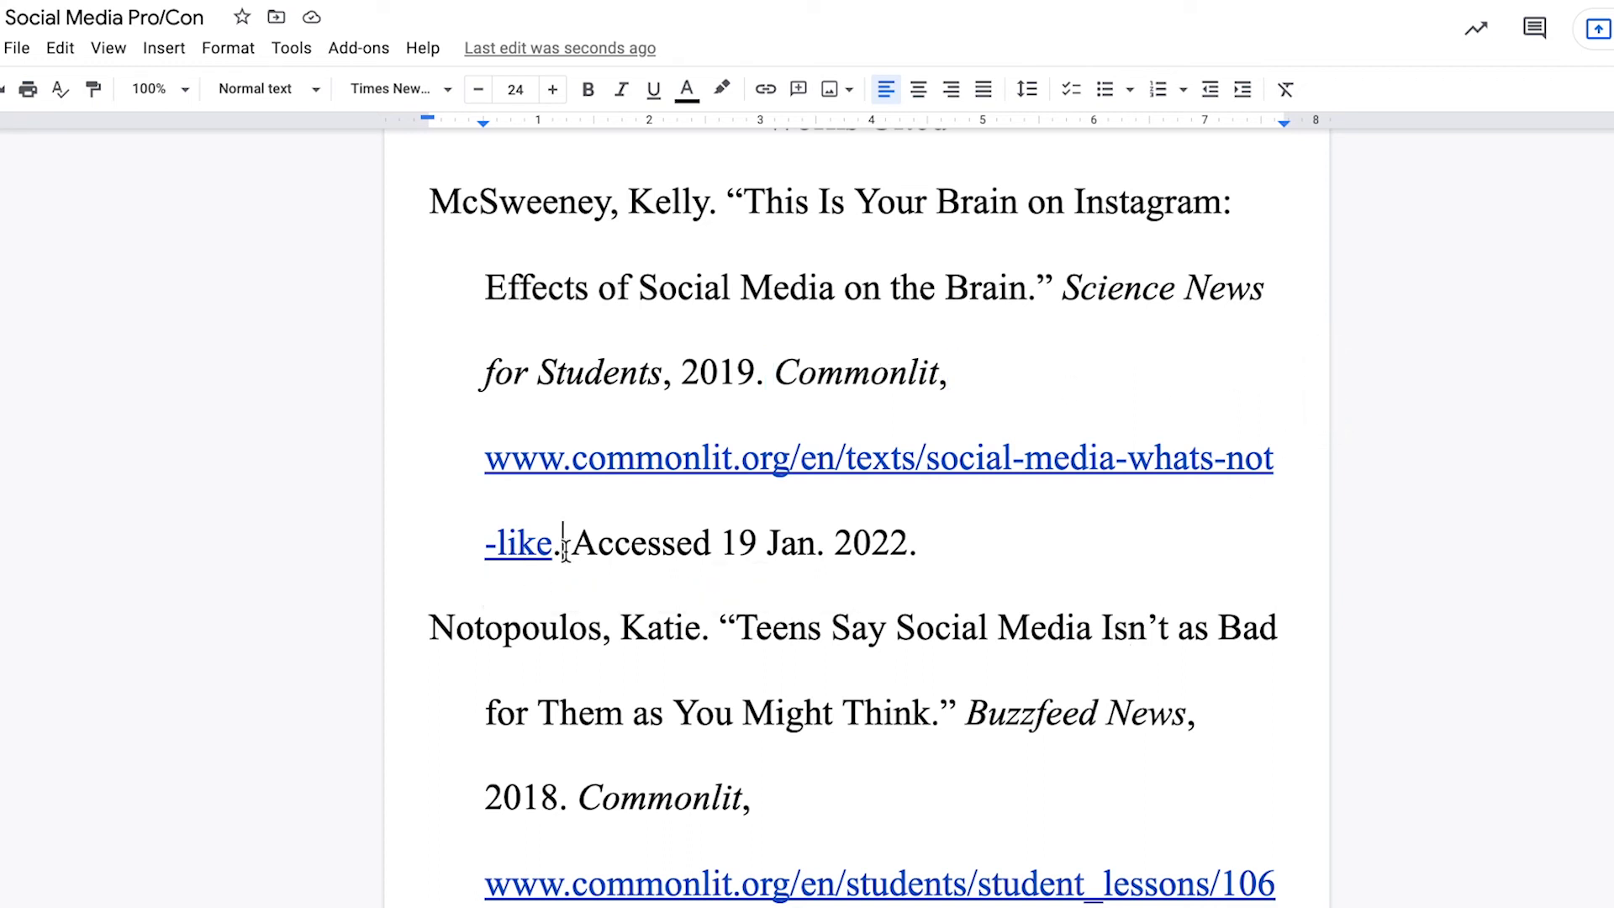
drag(563, 551, 574, 551)
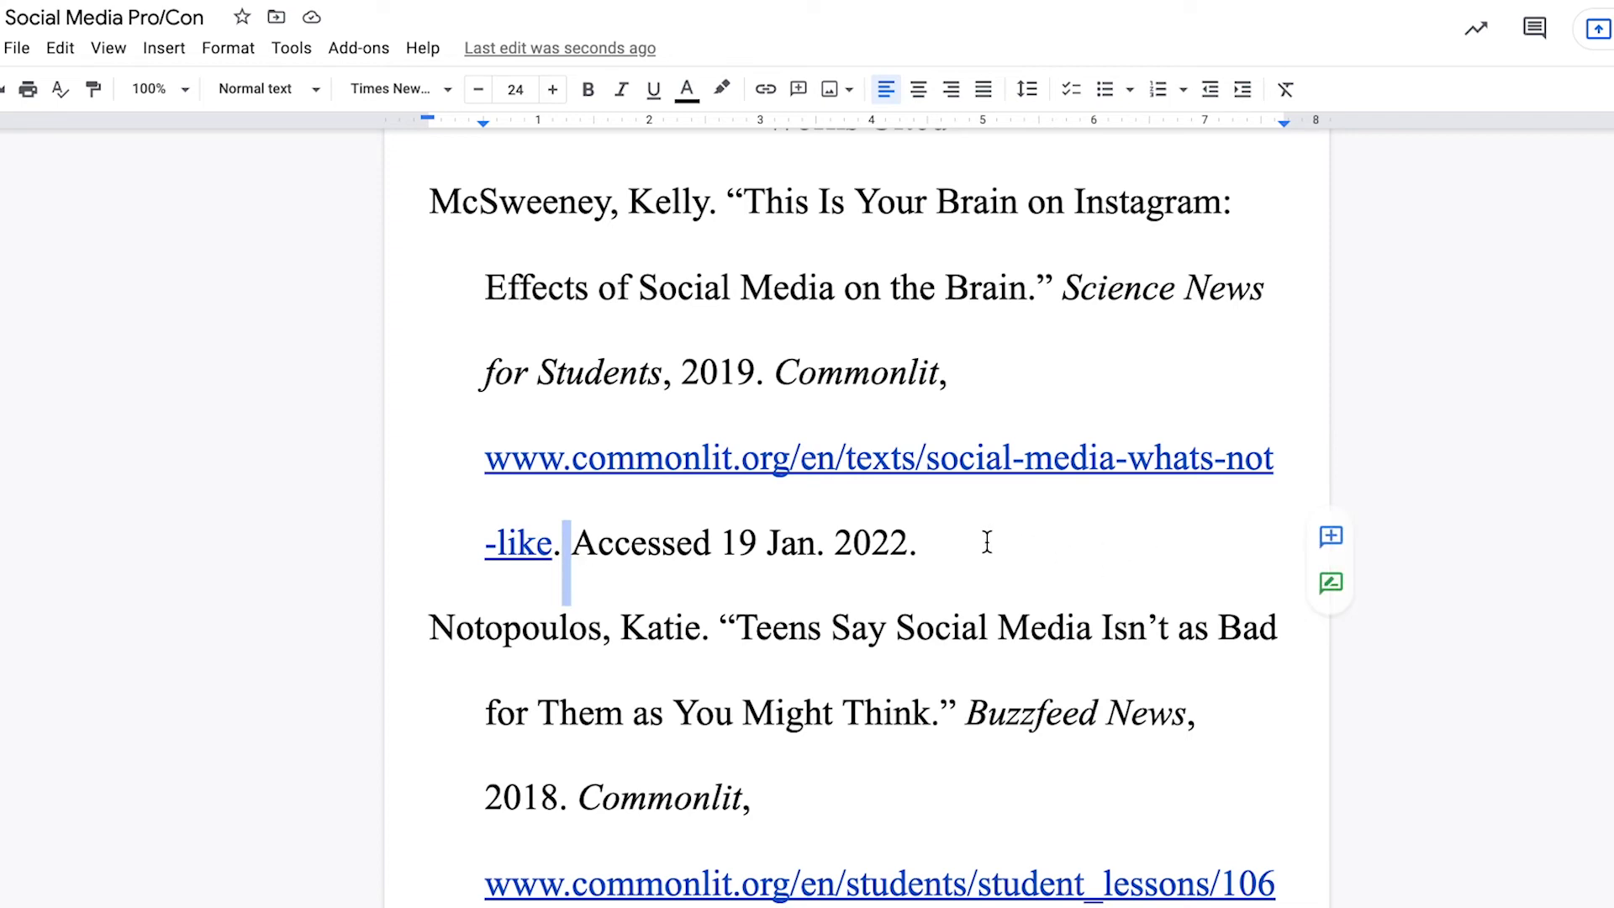
scroll(932, 559, down, 2)
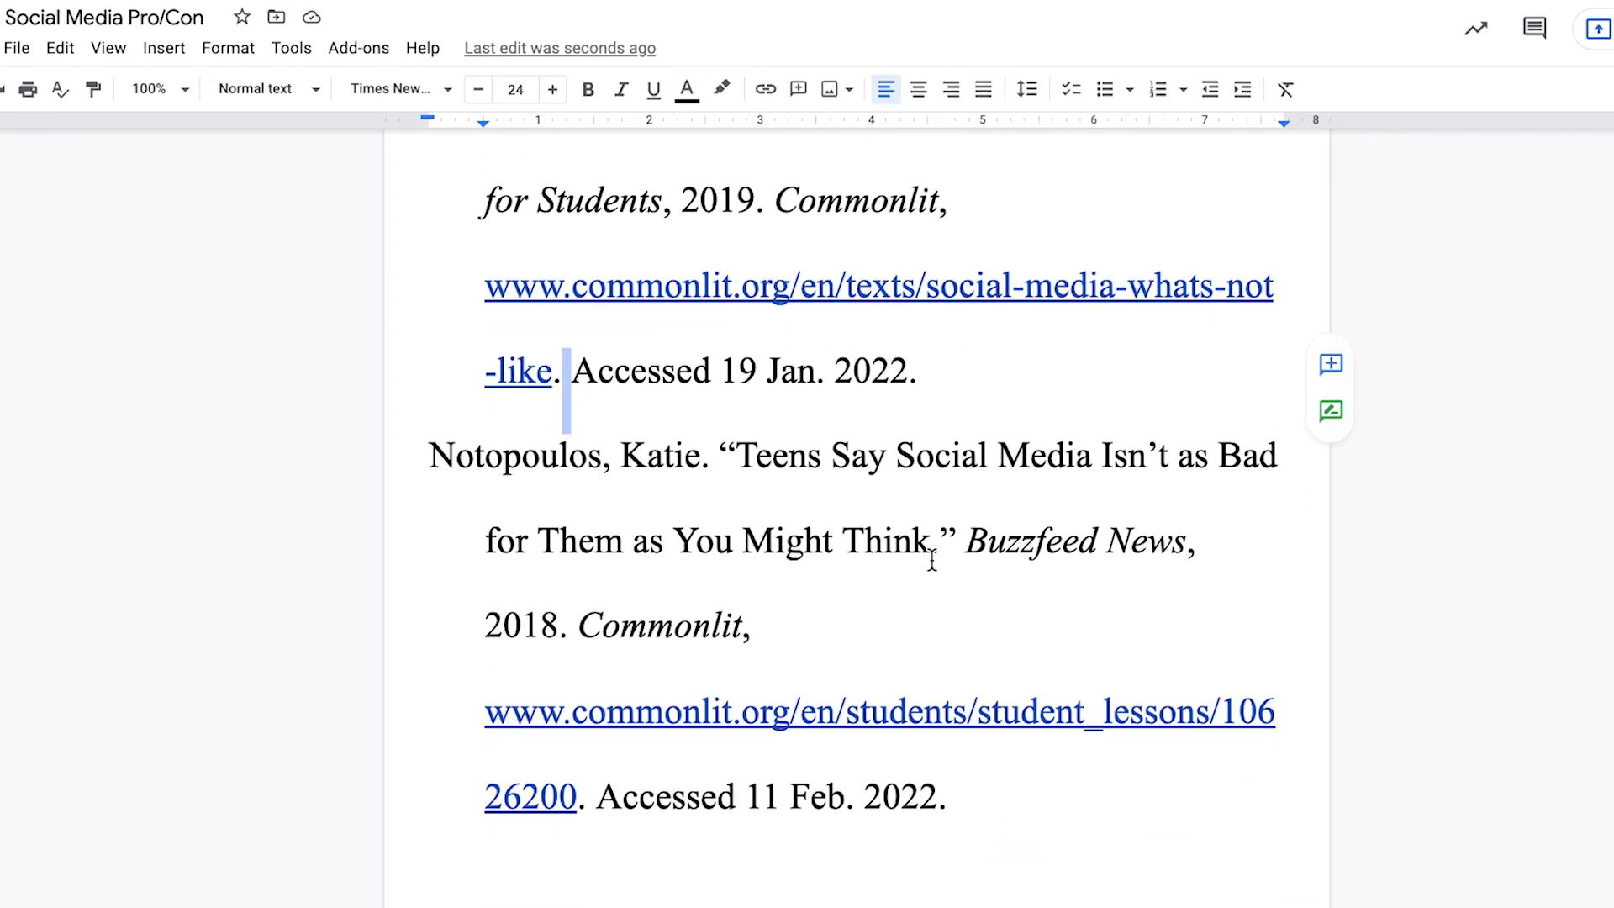
drag(823, 382, 835, 382)
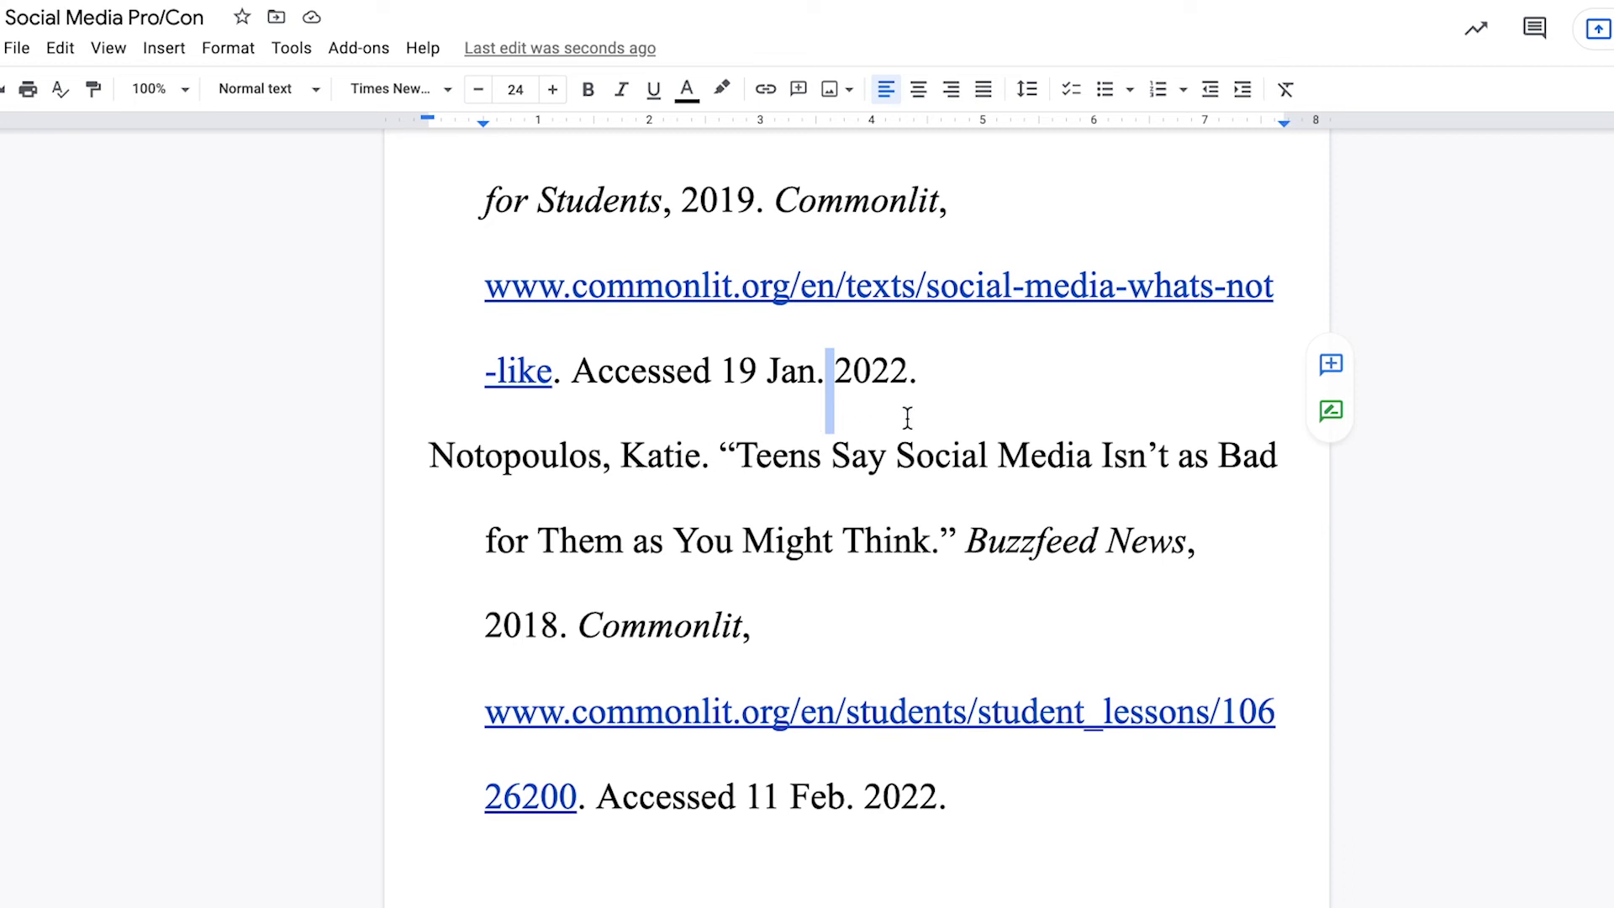
click(975, 383)
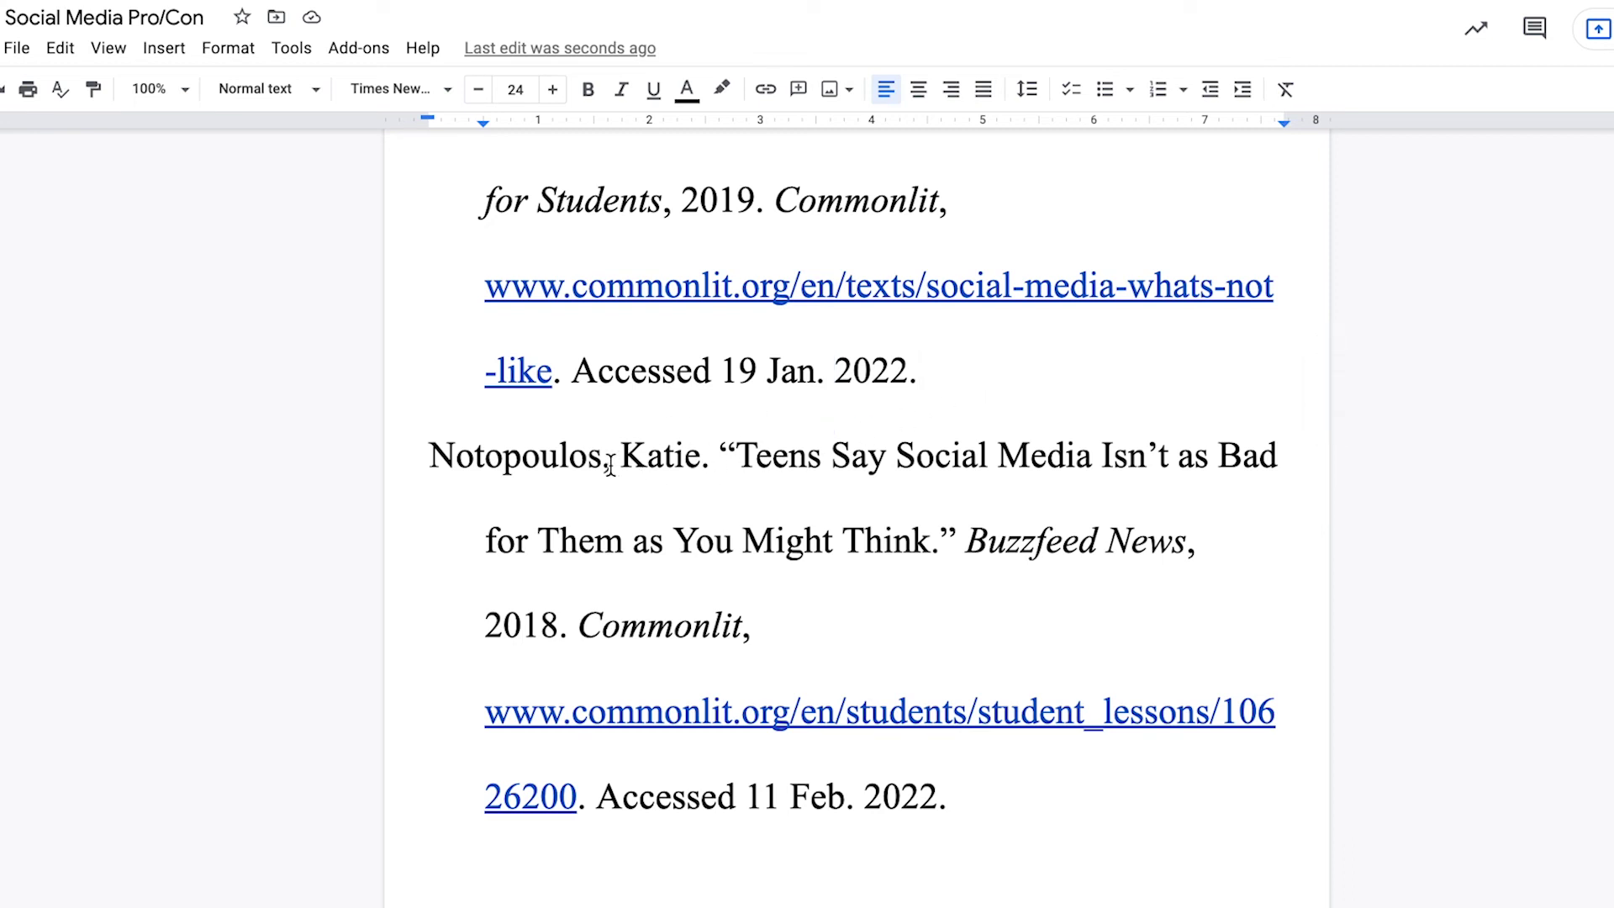
Check the spaces within and after the second citation's author name and after its title
drag(613, 462, 622, 463)
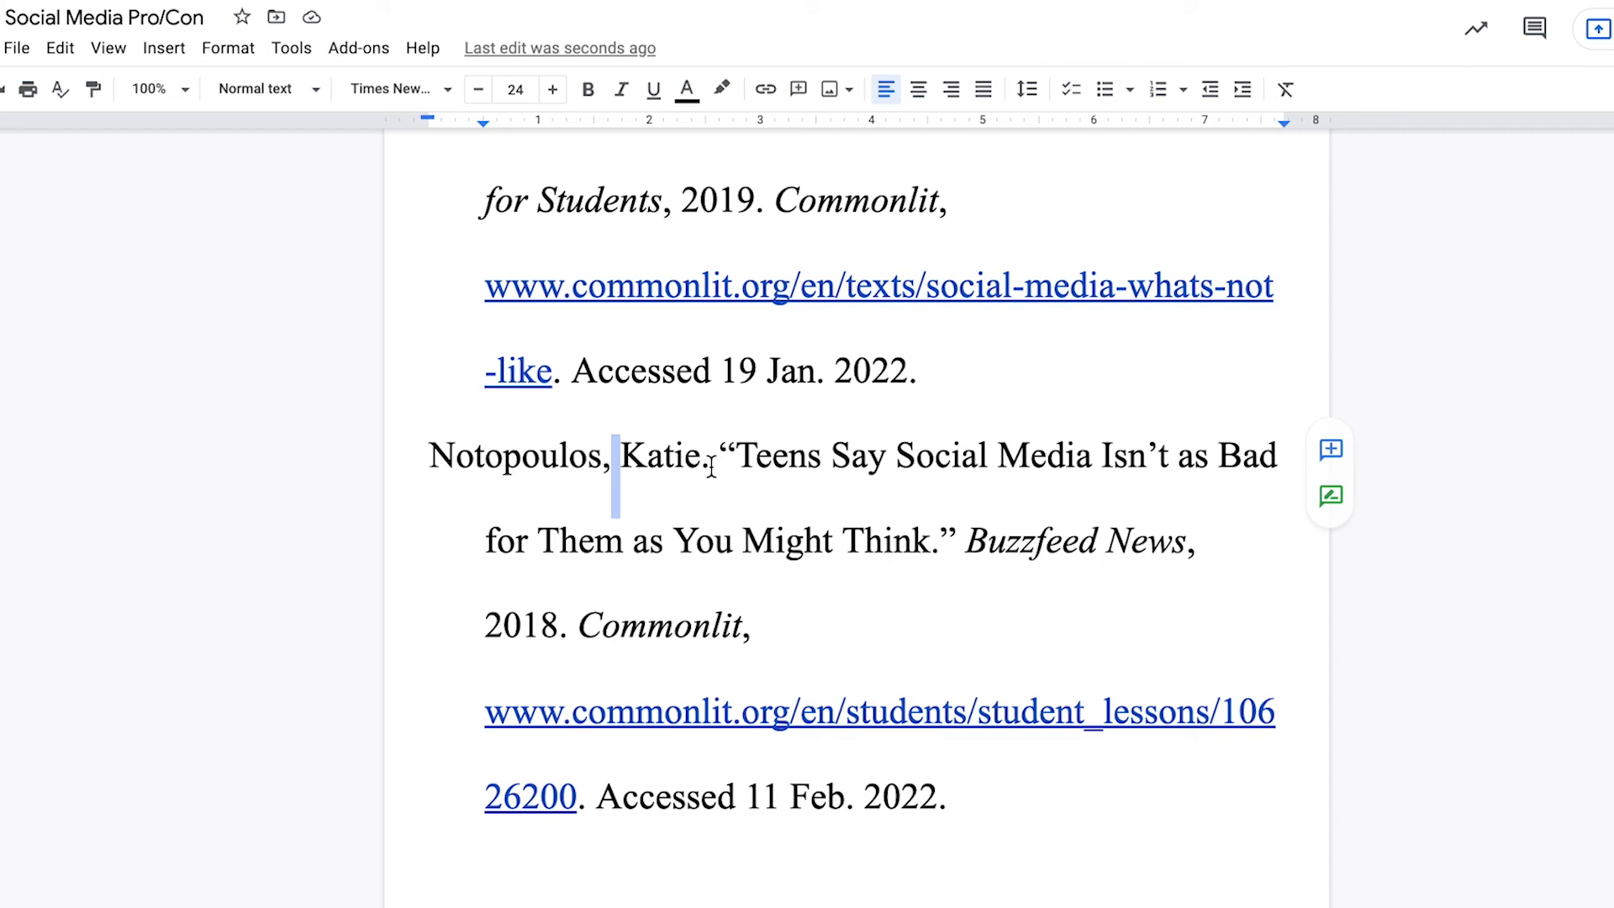
drag(711, 466, 720, 467)
click(738, 458)
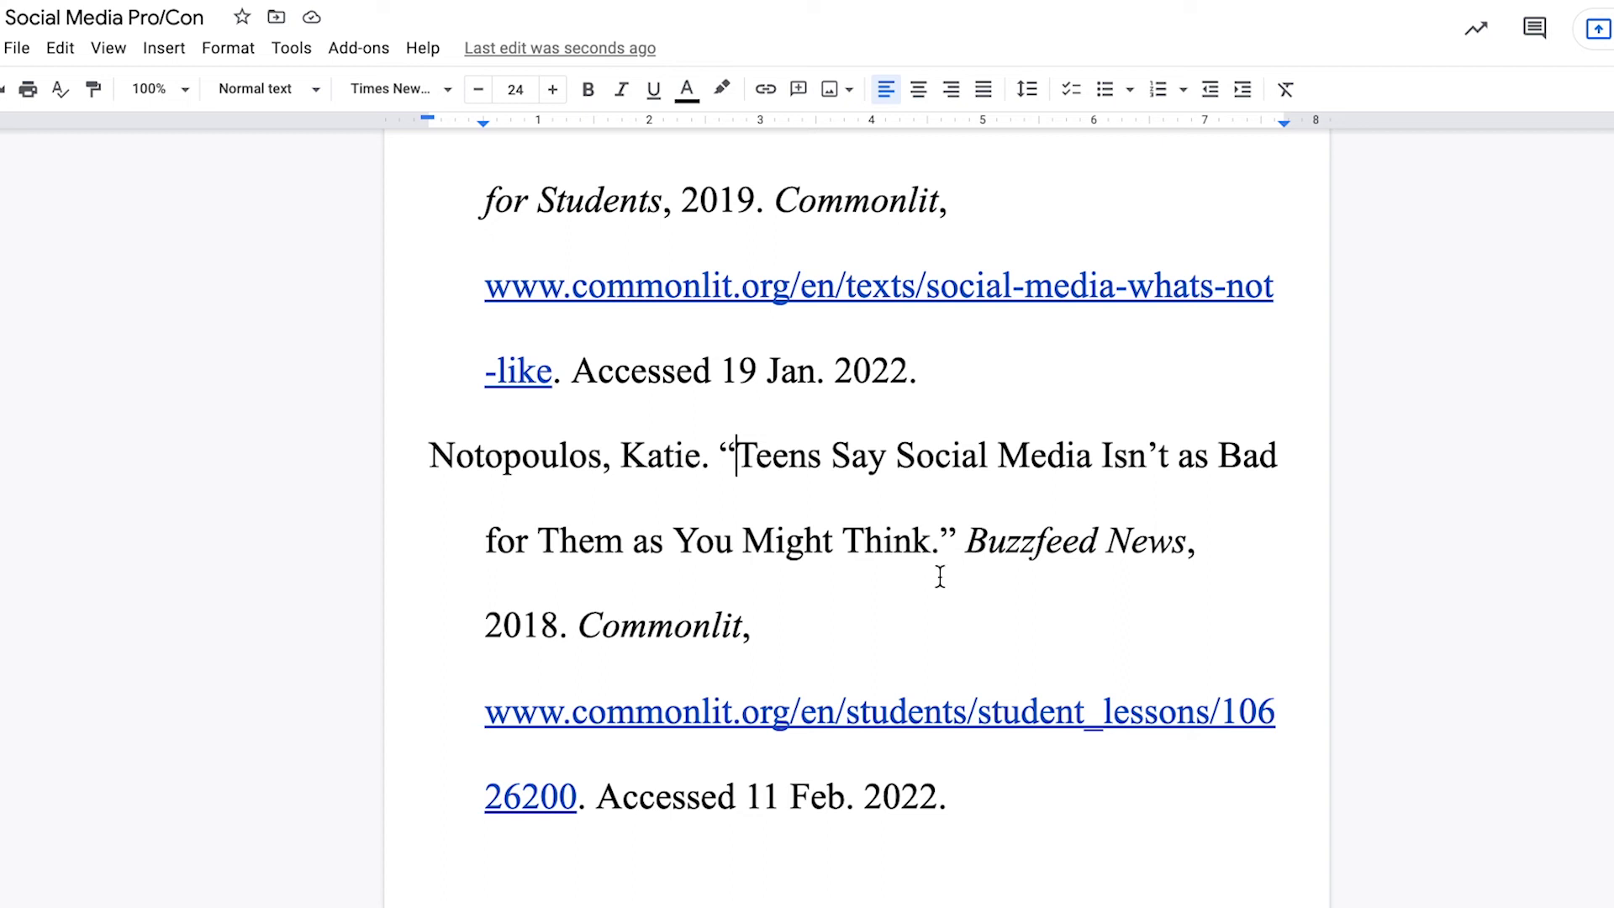
drag(931, 562, 965, 563)
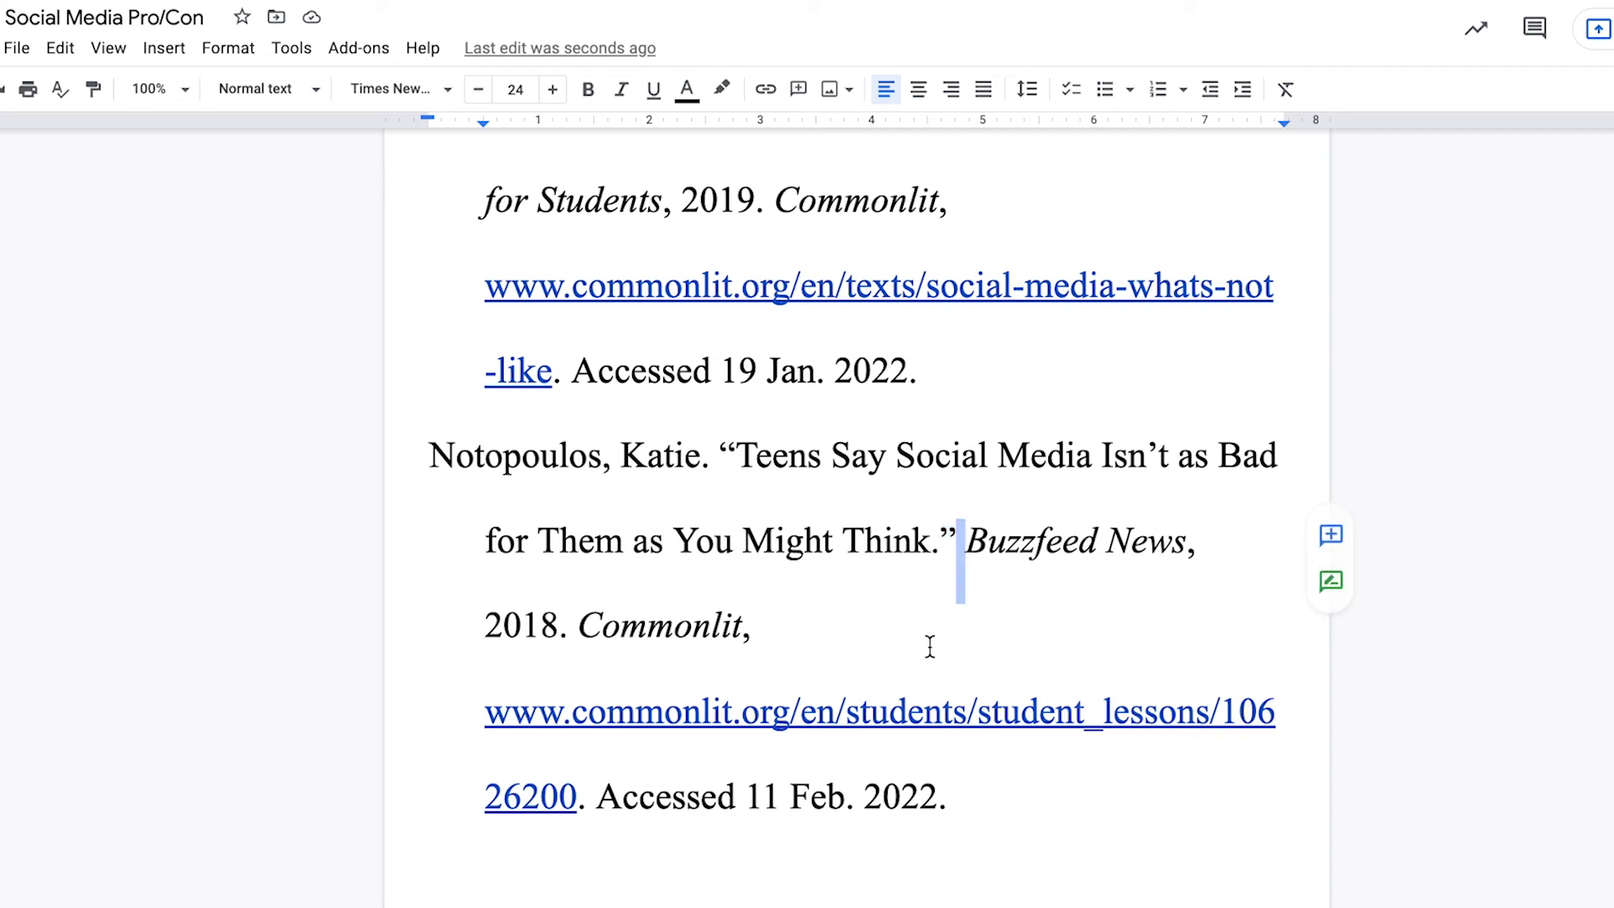
Check the spaces after the second citation's publisher, publication year and website name
drag(1208, 550, 1198, 552)
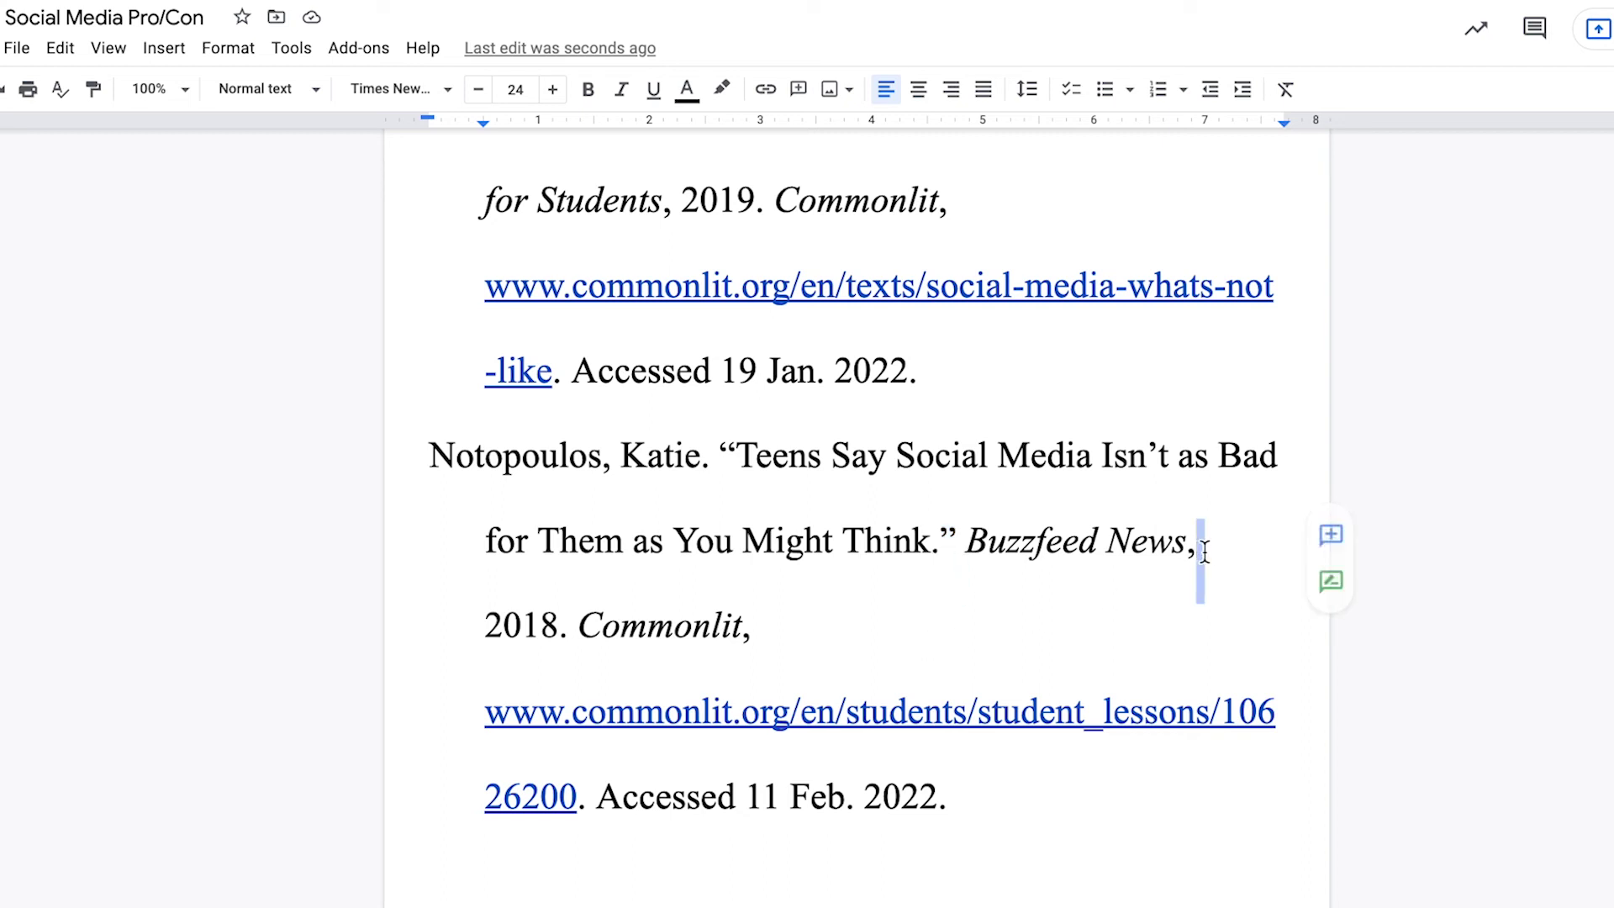
click(567, 634)
drag(567, 634, 578, 636)
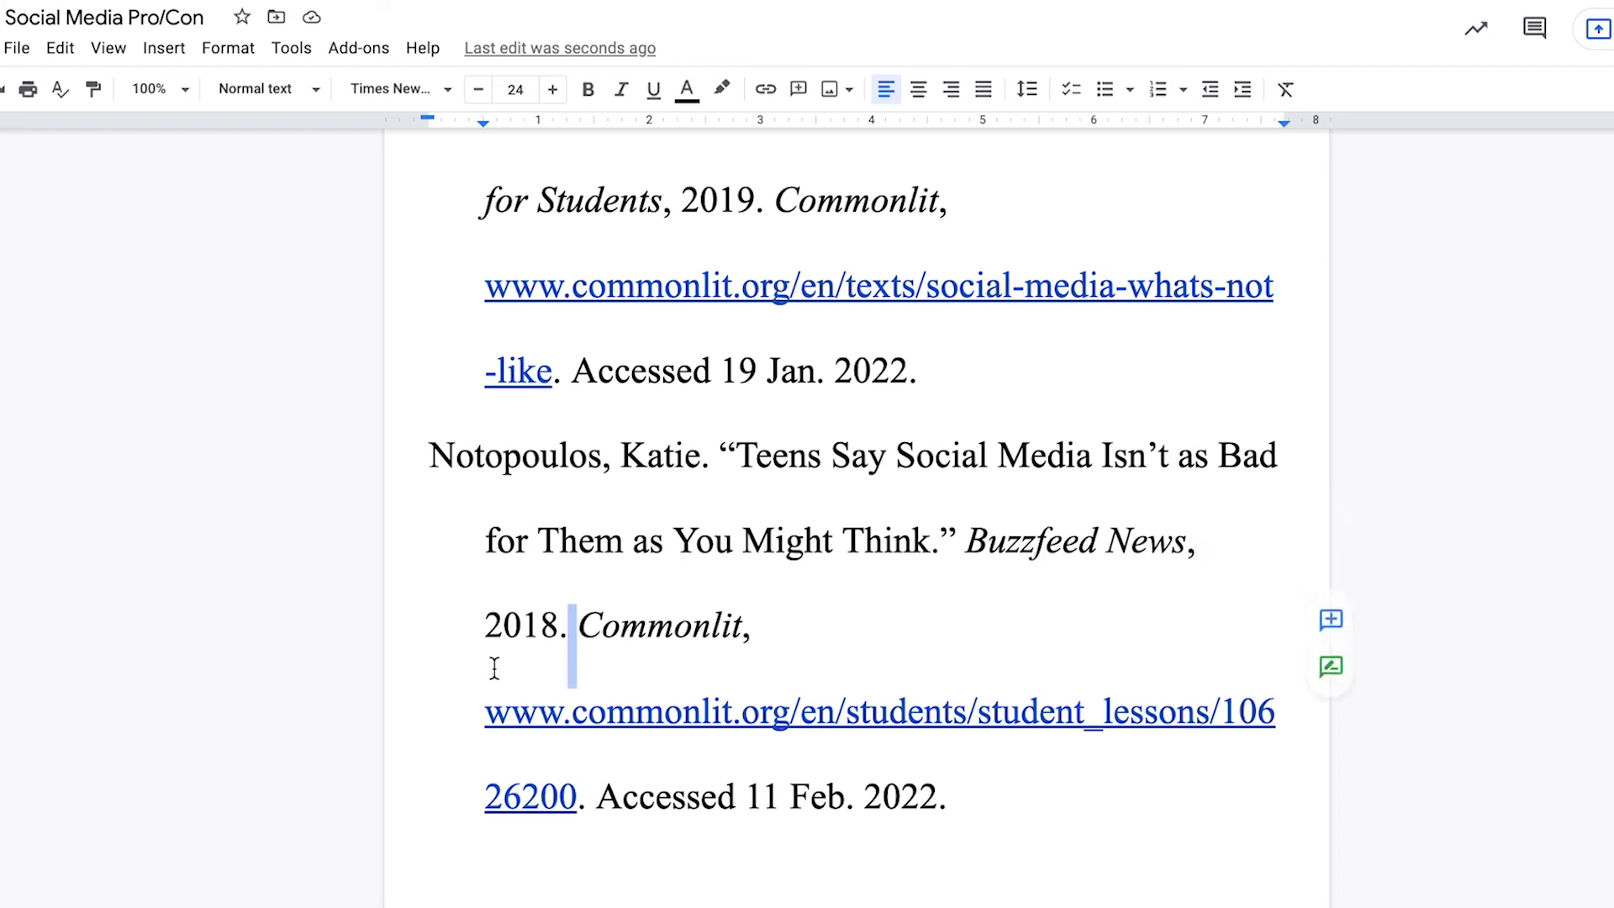
click(765, 636)
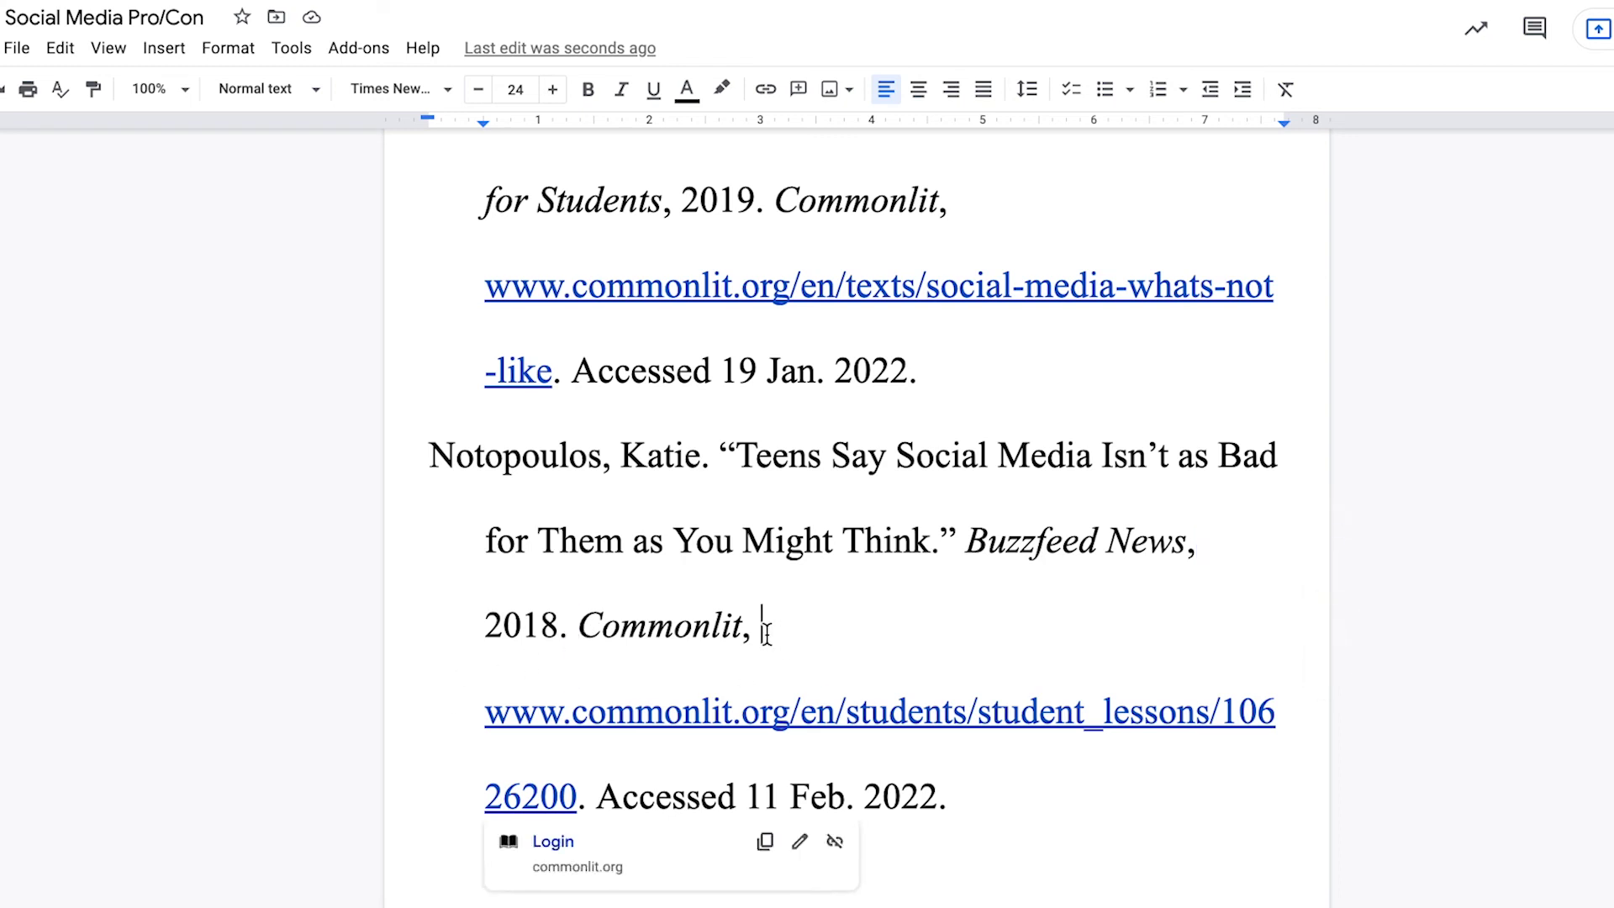
drag(751, 632, 765, 632)
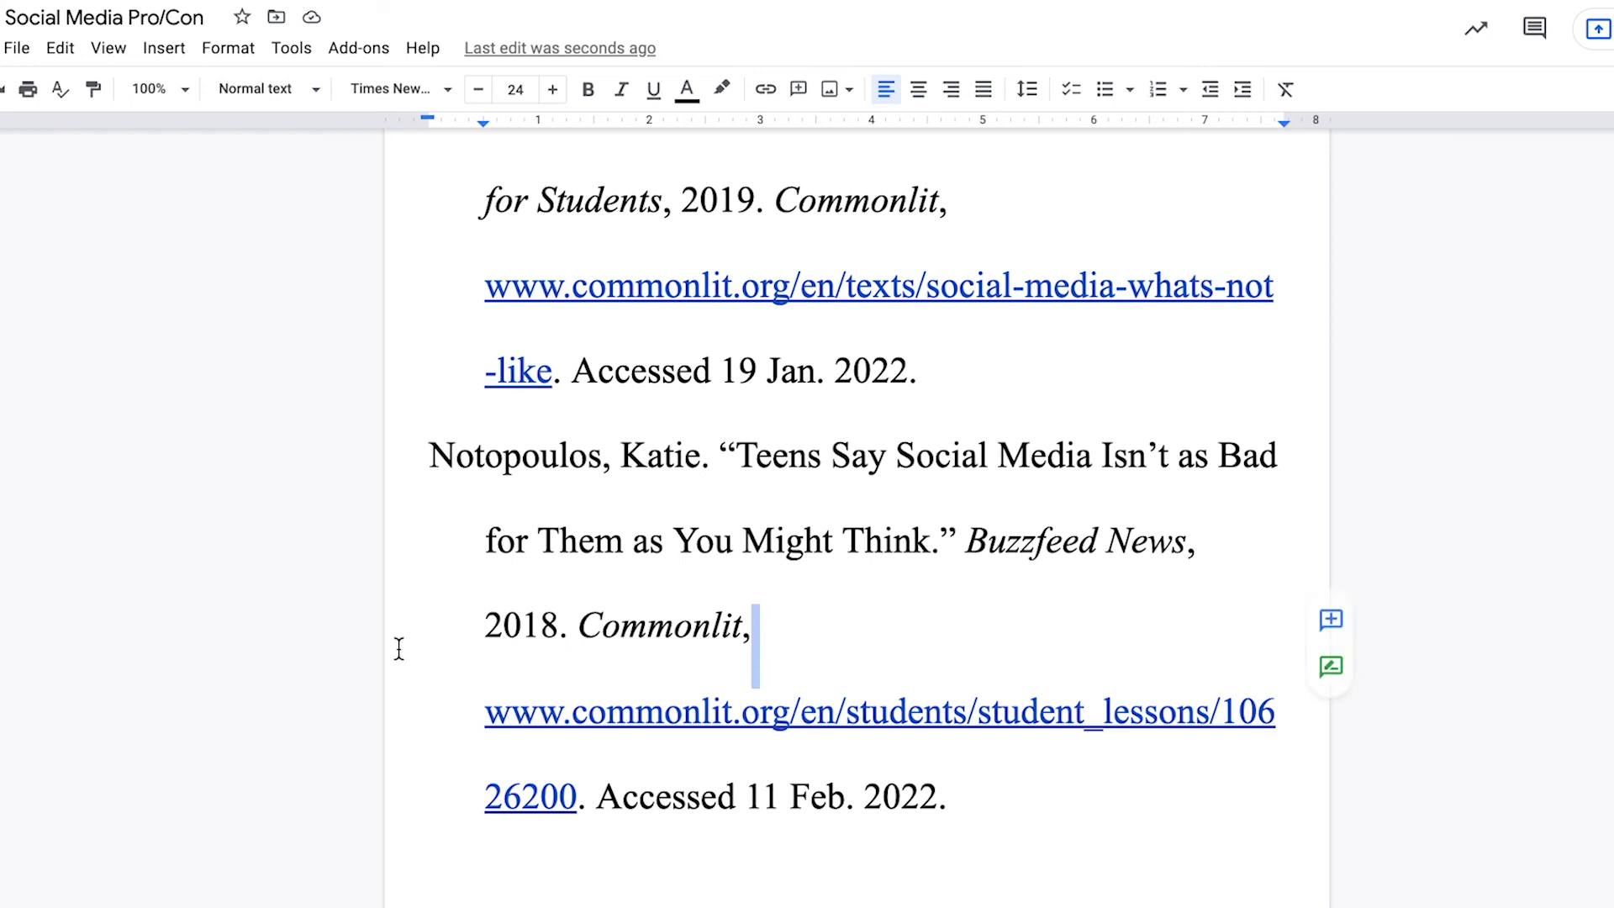
Check the spacing after the second citation's URL and around its access date, and return to the Works Cited heading
click(587, 805)
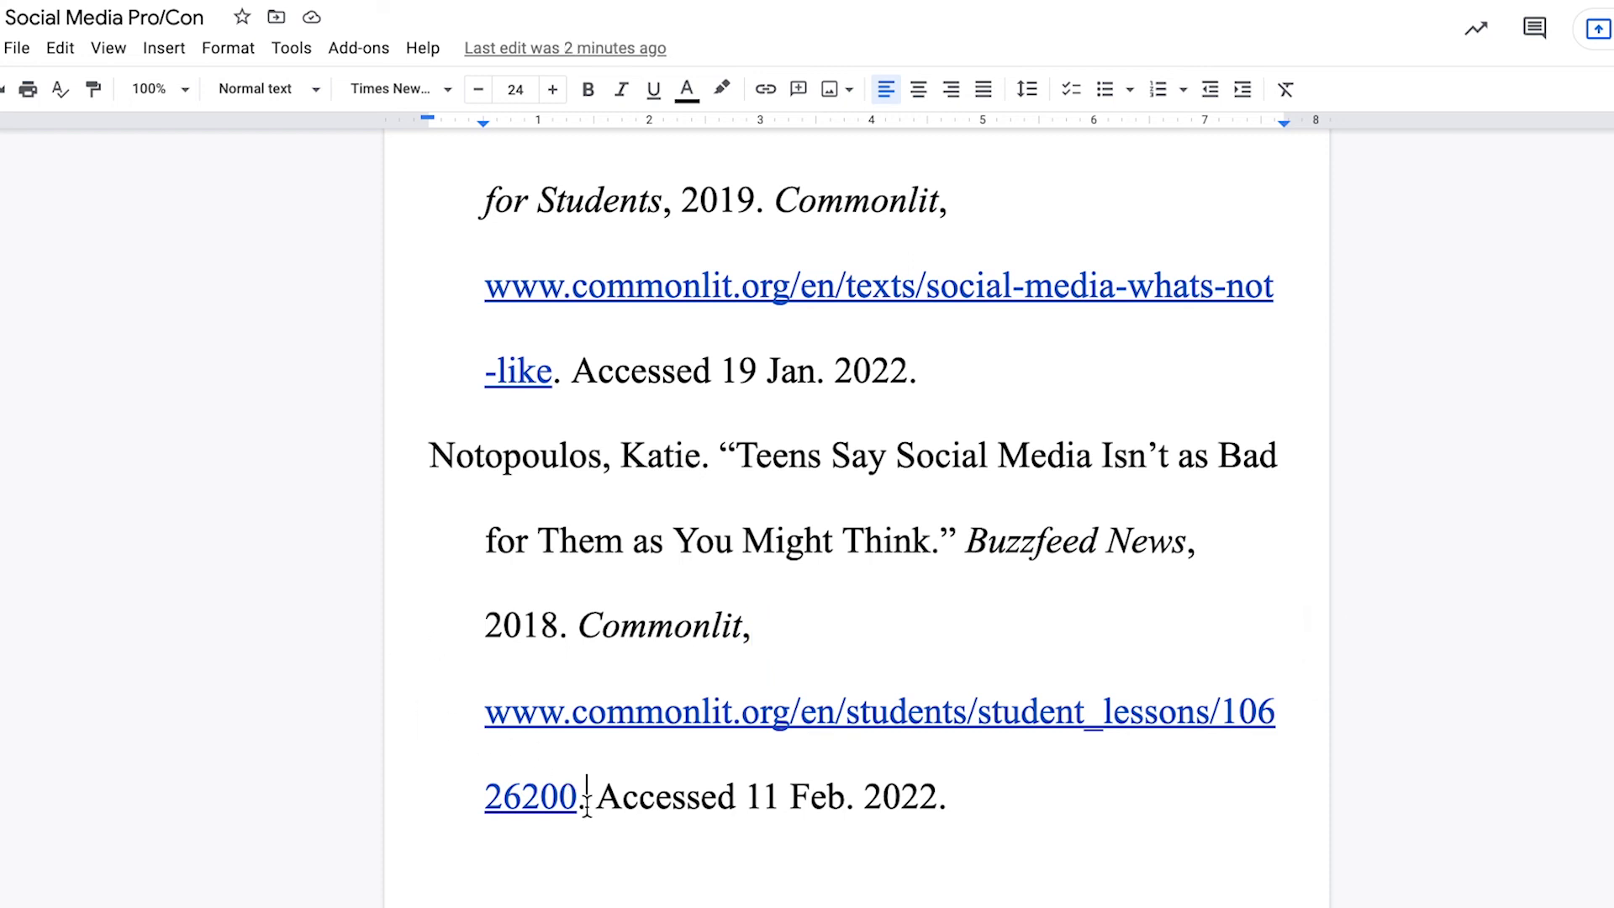
drag(587, 806, 598, 806)
click(858, 807)
drag(855, 809, 867, 819)
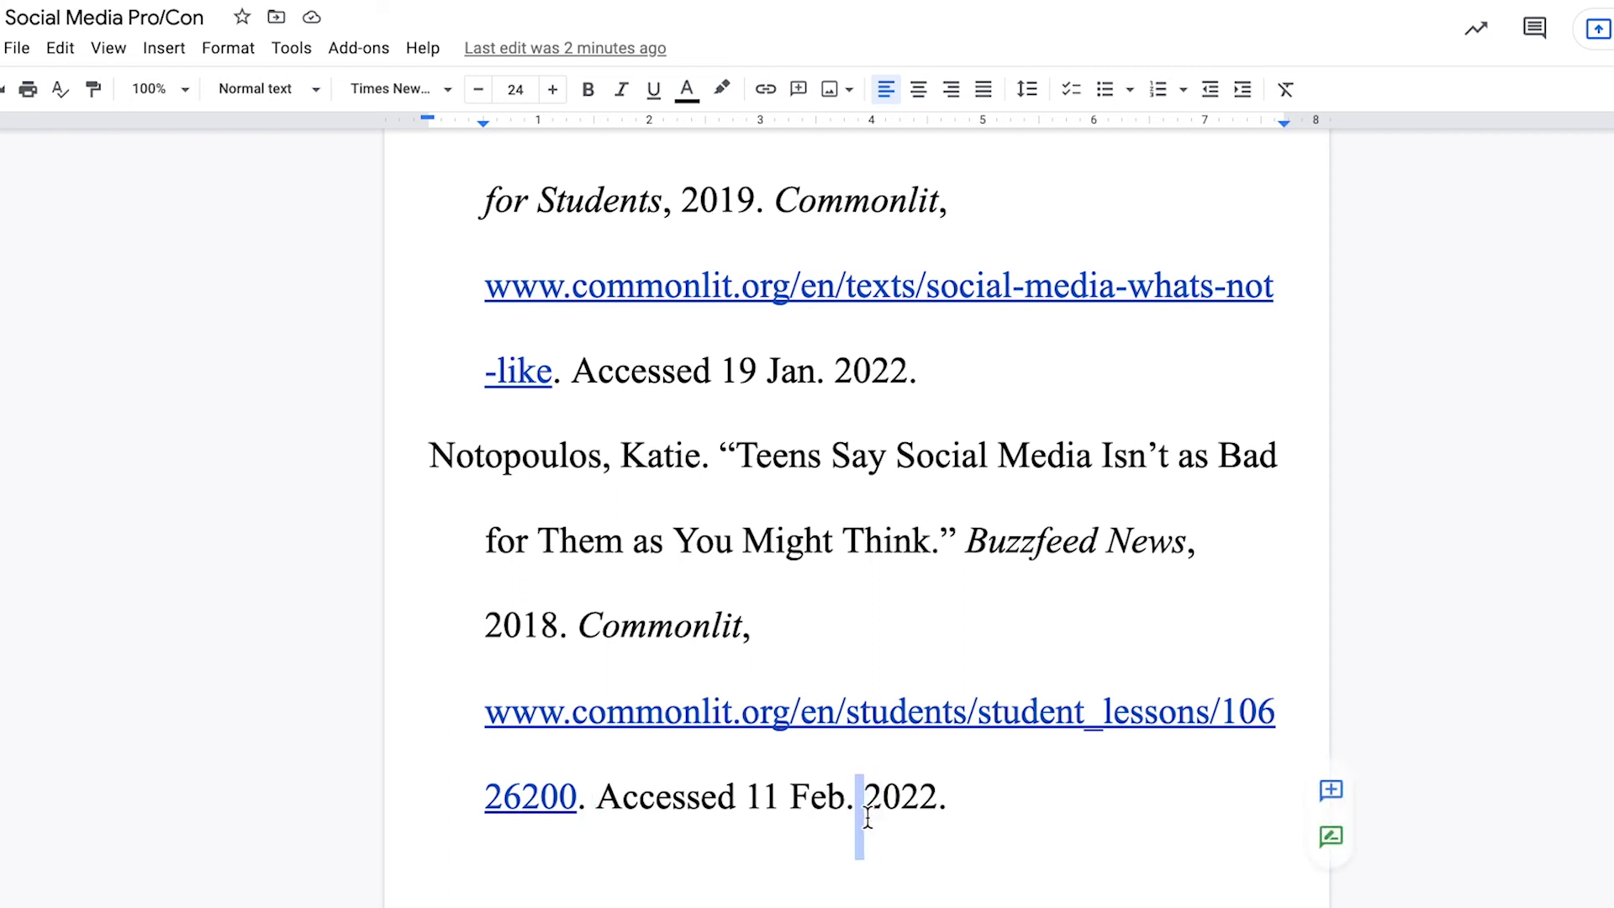
click(997, 799)
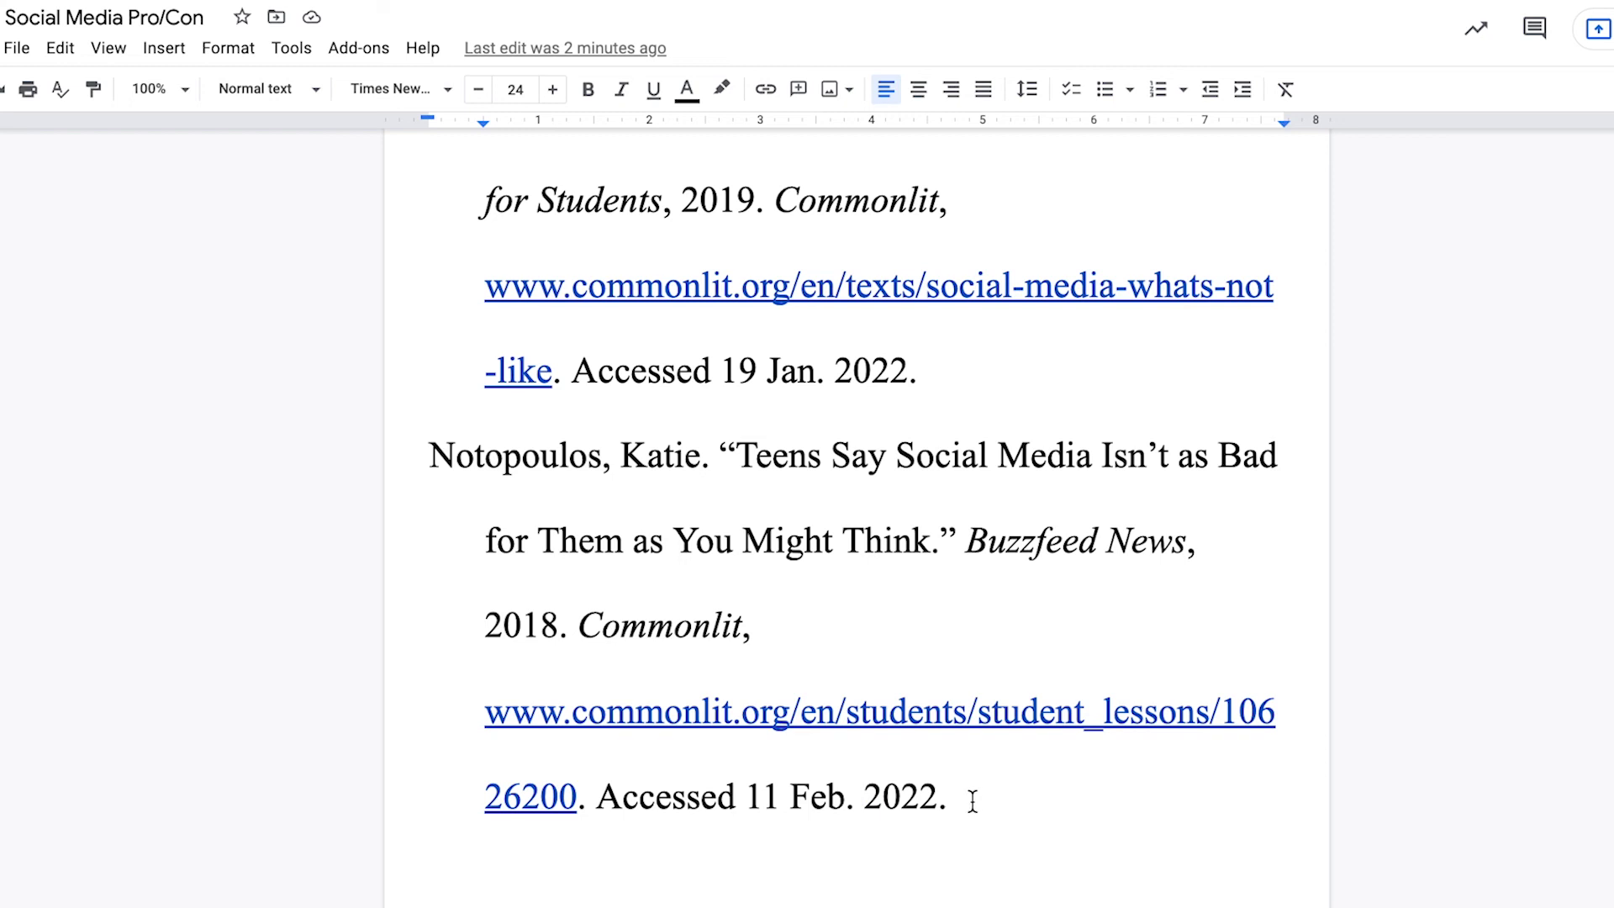
double_click(973, 801)
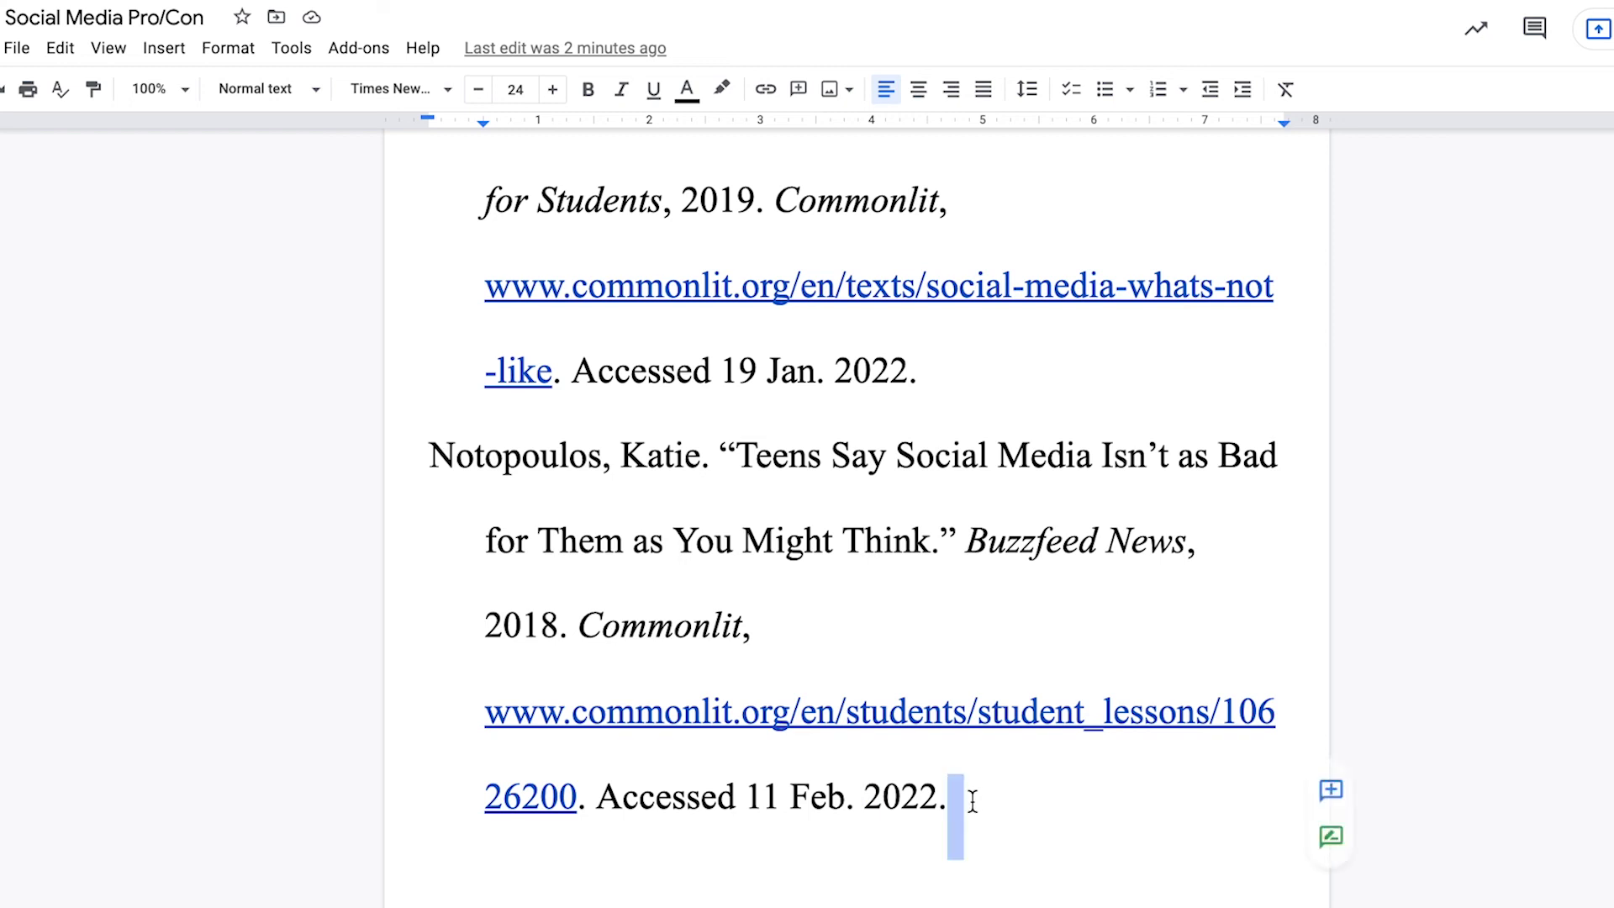
click(1095, 824)
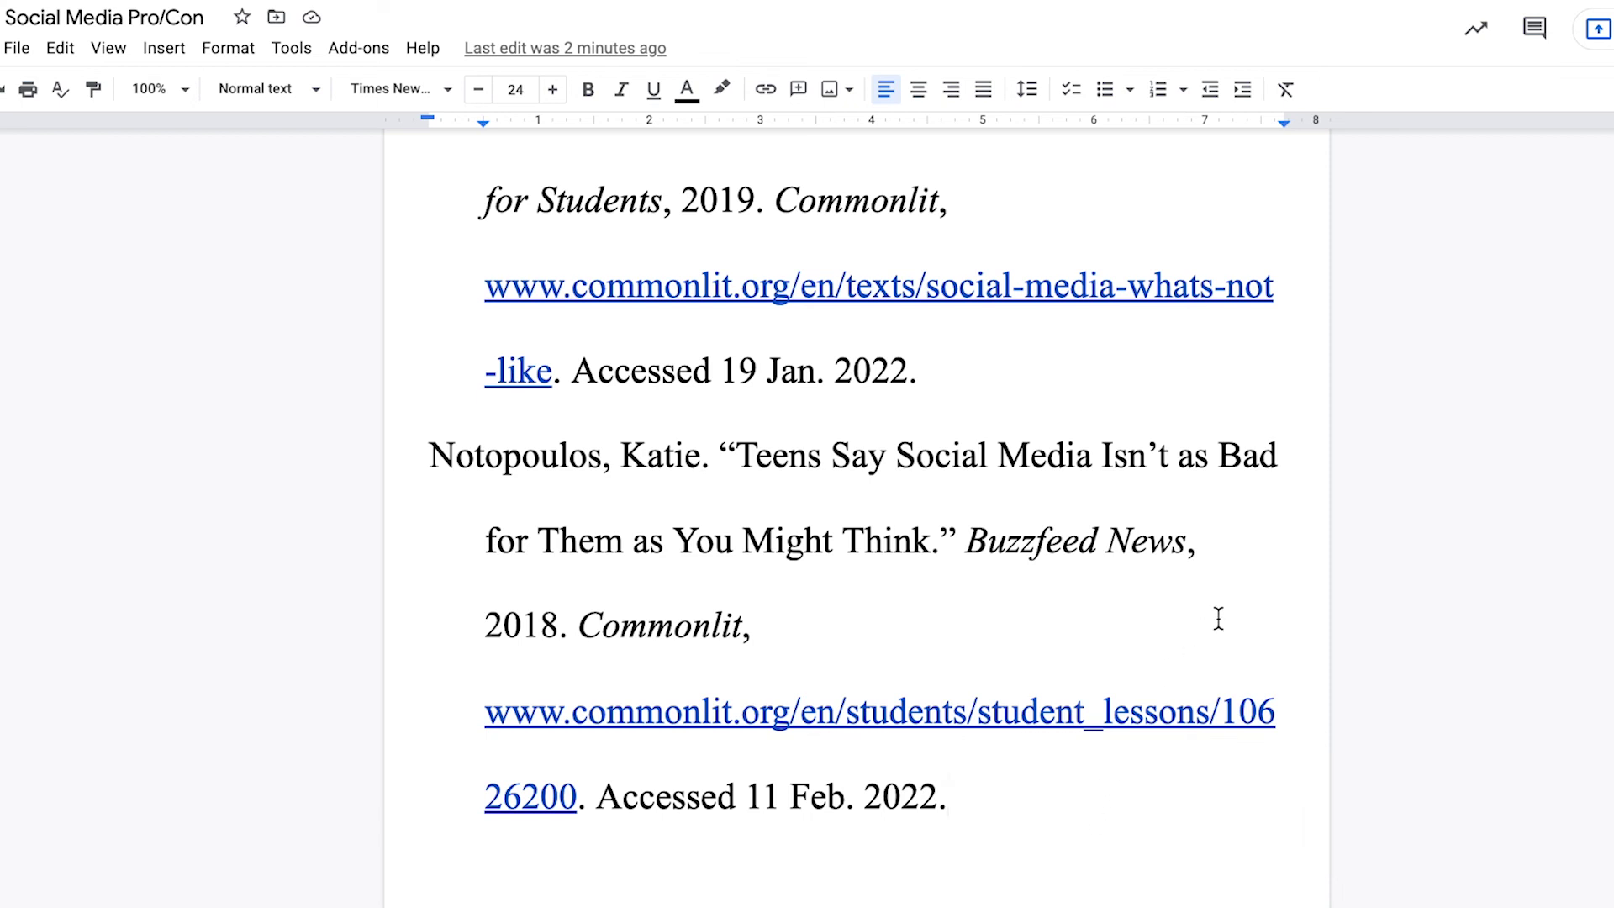
scroll(1218, 620, up, 2)
scroll(1219, 620, up, 1)
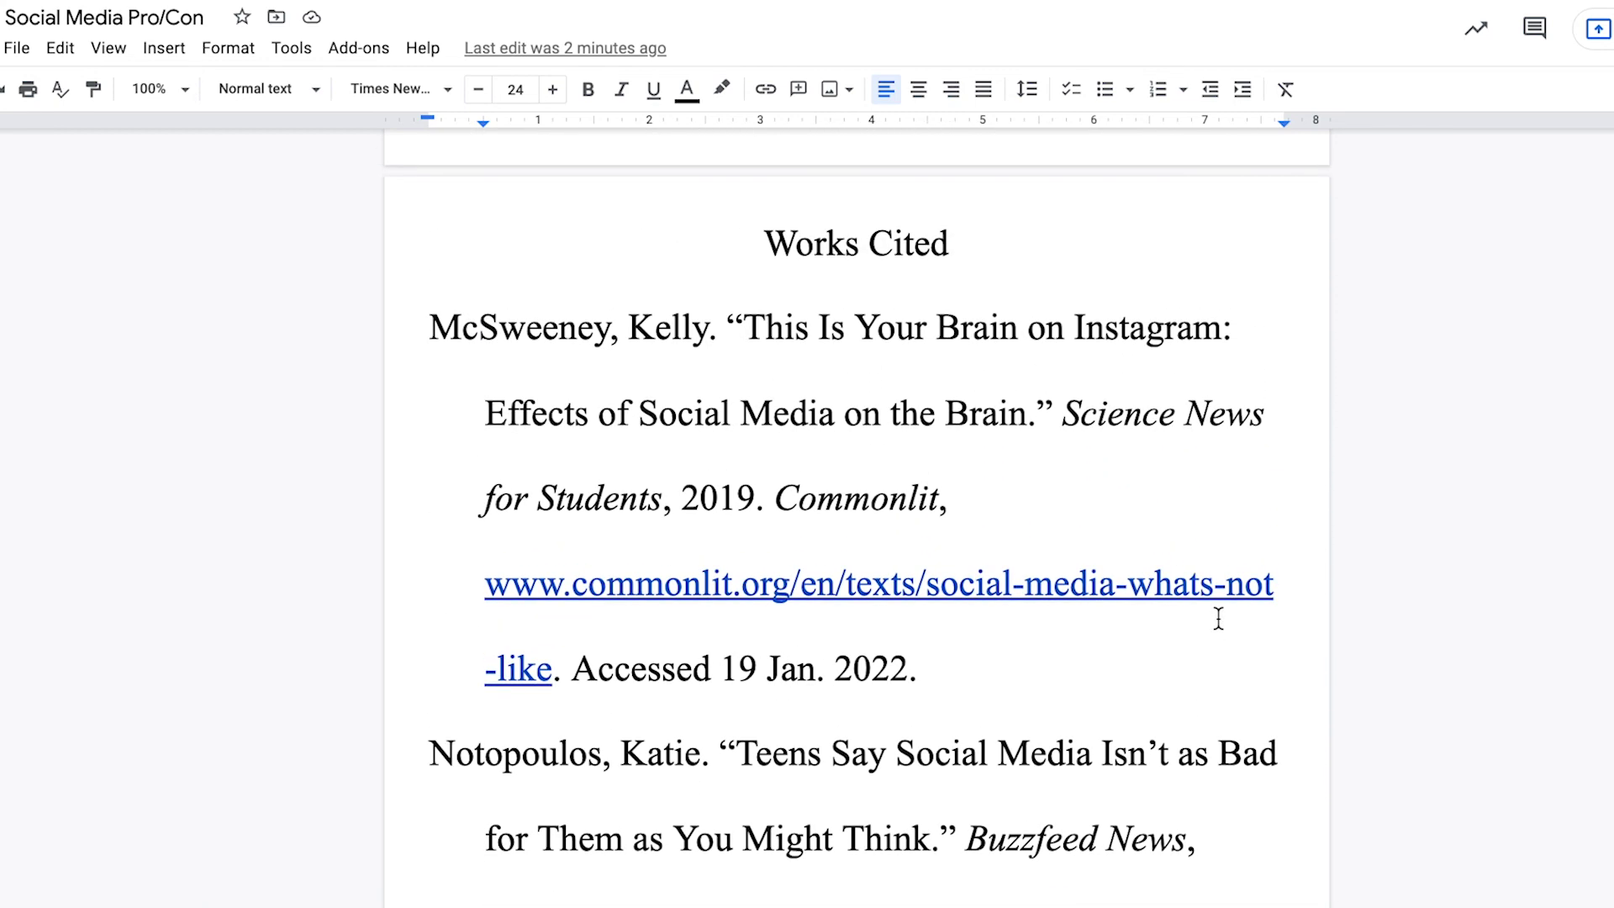